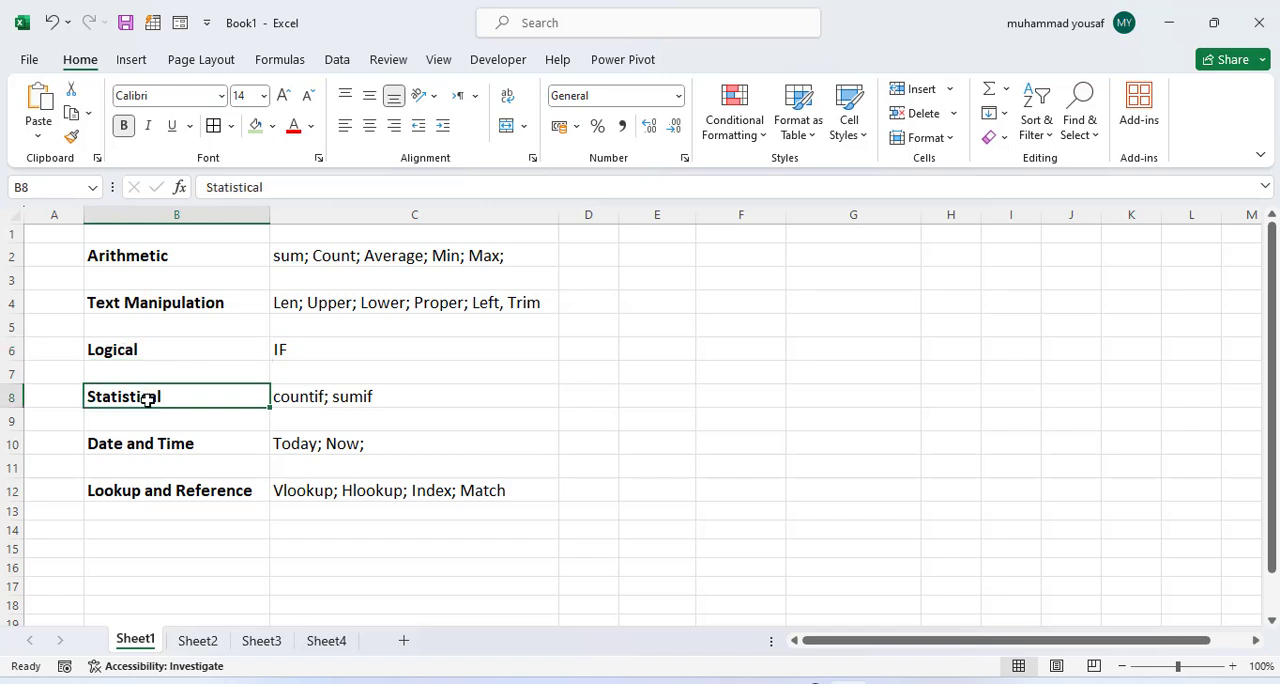
Step: Review the function categories and their example functions listed on Sheet1, from Arithmetic through Lookup and Reference
{"action": "left_click", "coordinate": [153, 438]}
{"action": "left_click", "coordinate": [182, 484]}
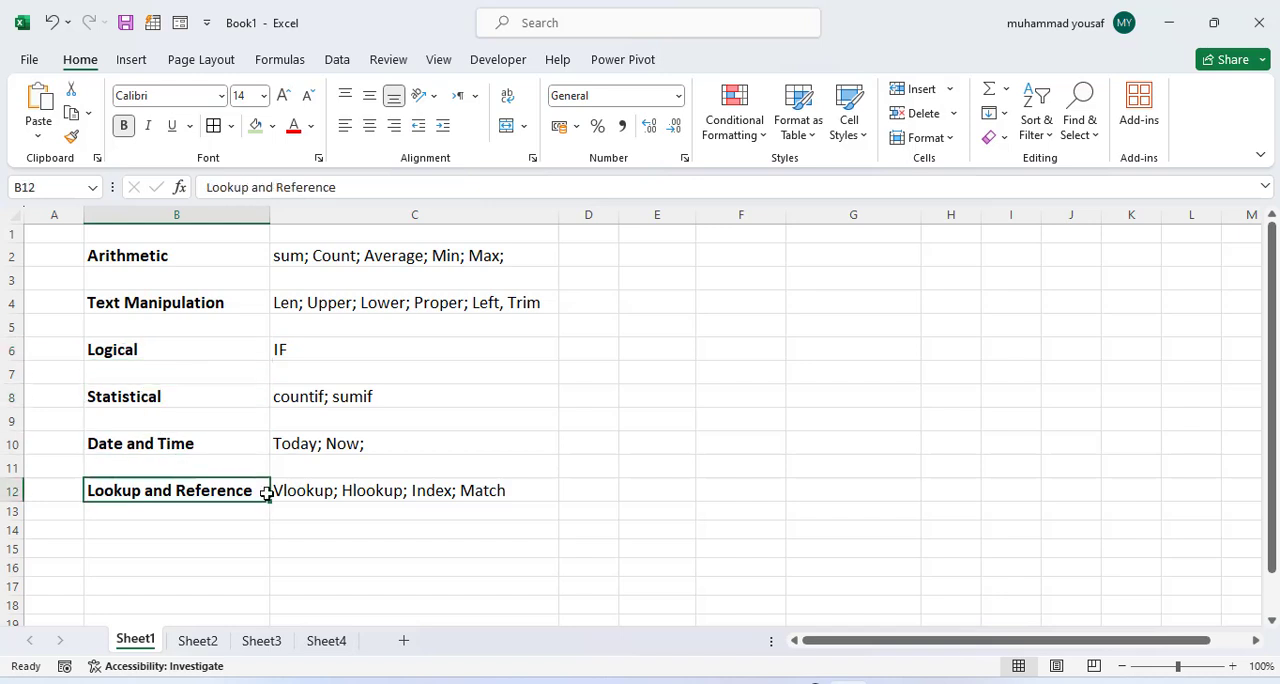
{"action": "left_click", "coordinate": [296, 490]}
{"action": "left_click_drag", "start_coordinate": [357, 255], "coordinate": [366, 486]}
{"action": "left_click", "coordinate": [381, 390]}
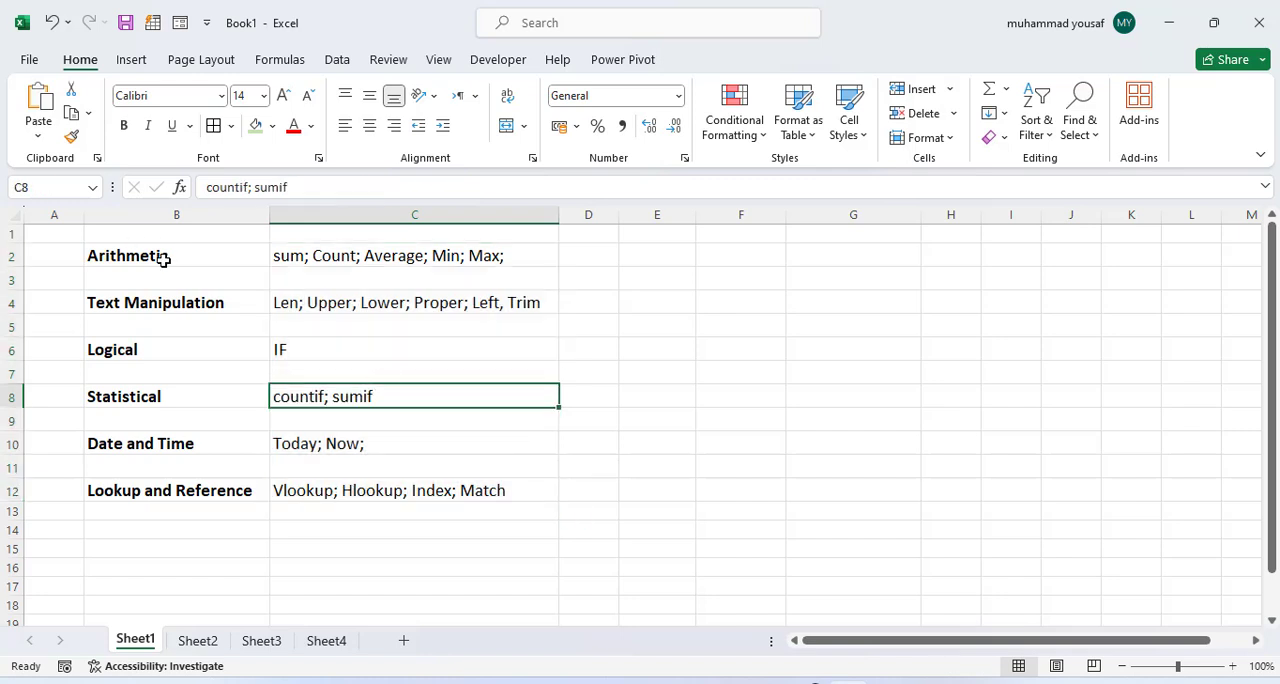
{"action": "left_click", "coordinate": [478, 256]}
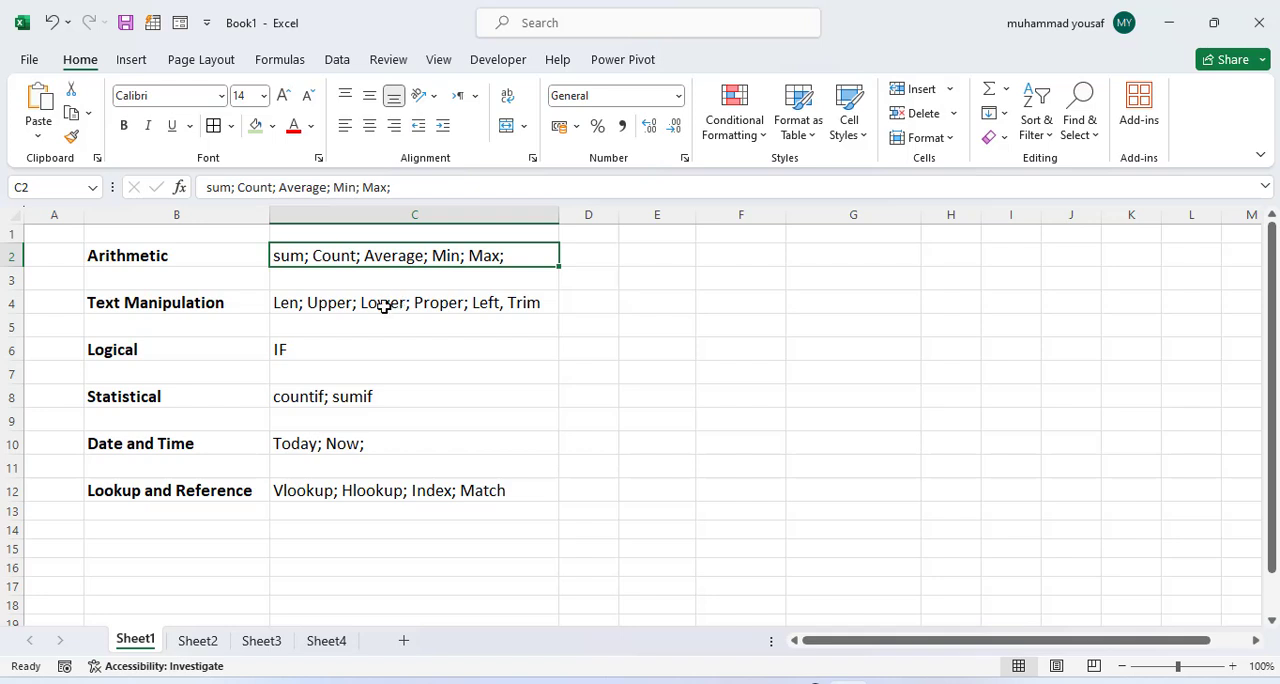
{"action": "left_click", "coordinate": [300, 349]}
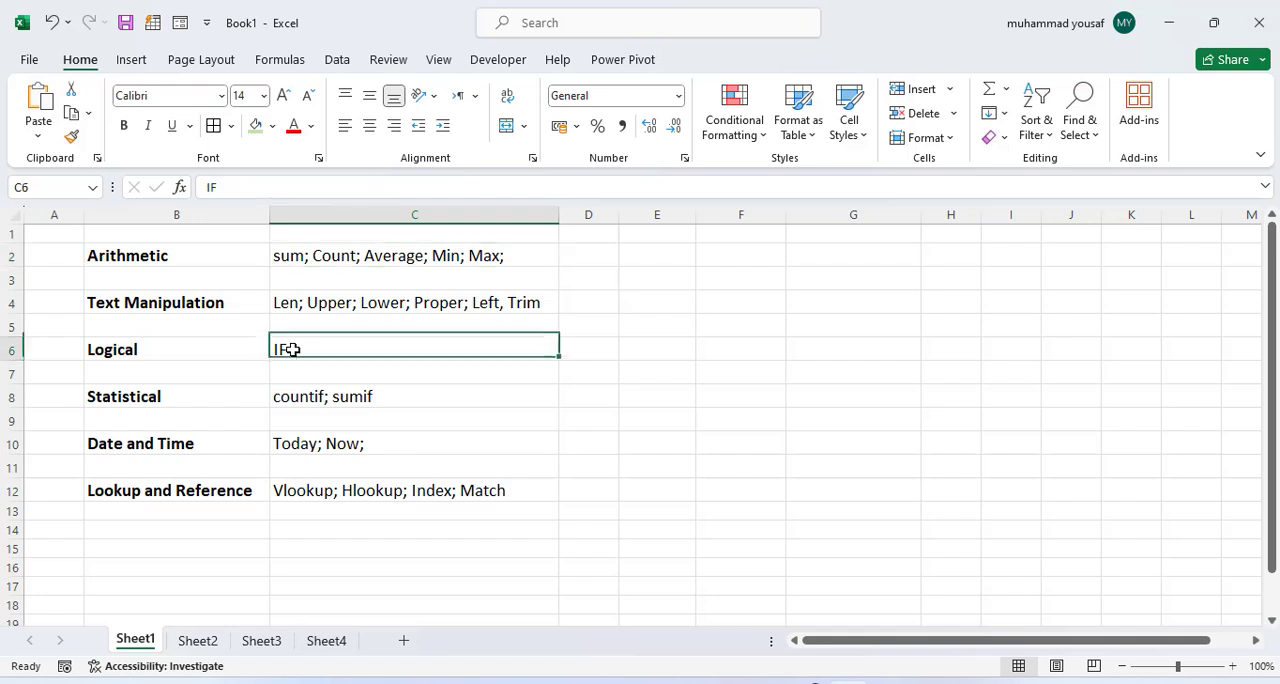
{"action": "left_click", "coordinate": [312, 397]}
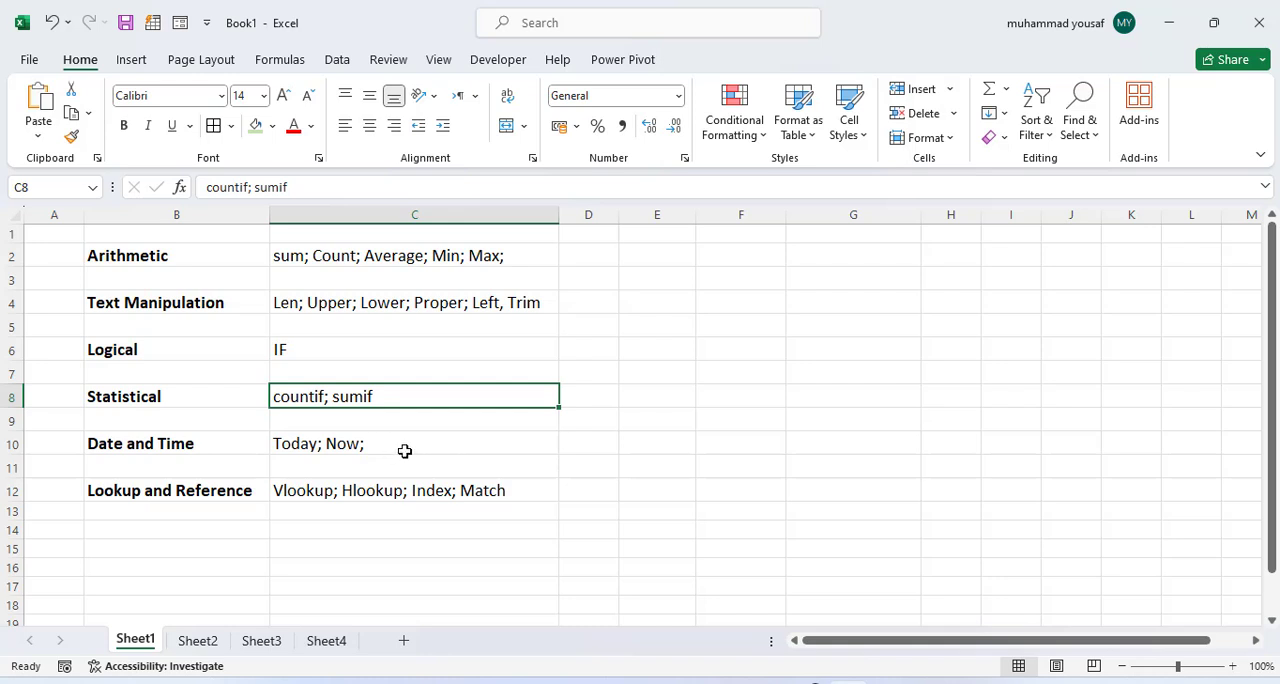
{"action": "left_click", "coordinate": [366, 492]}
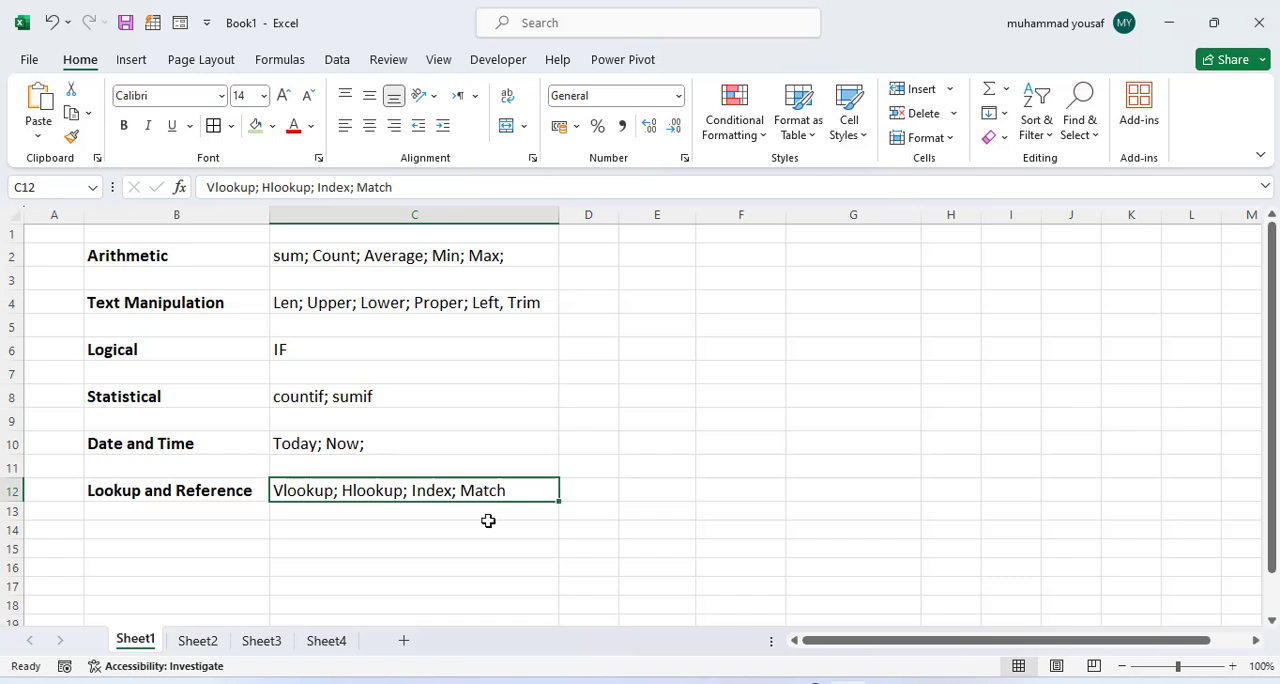
{"action": "left_click", "coordinate": [489, 527]}
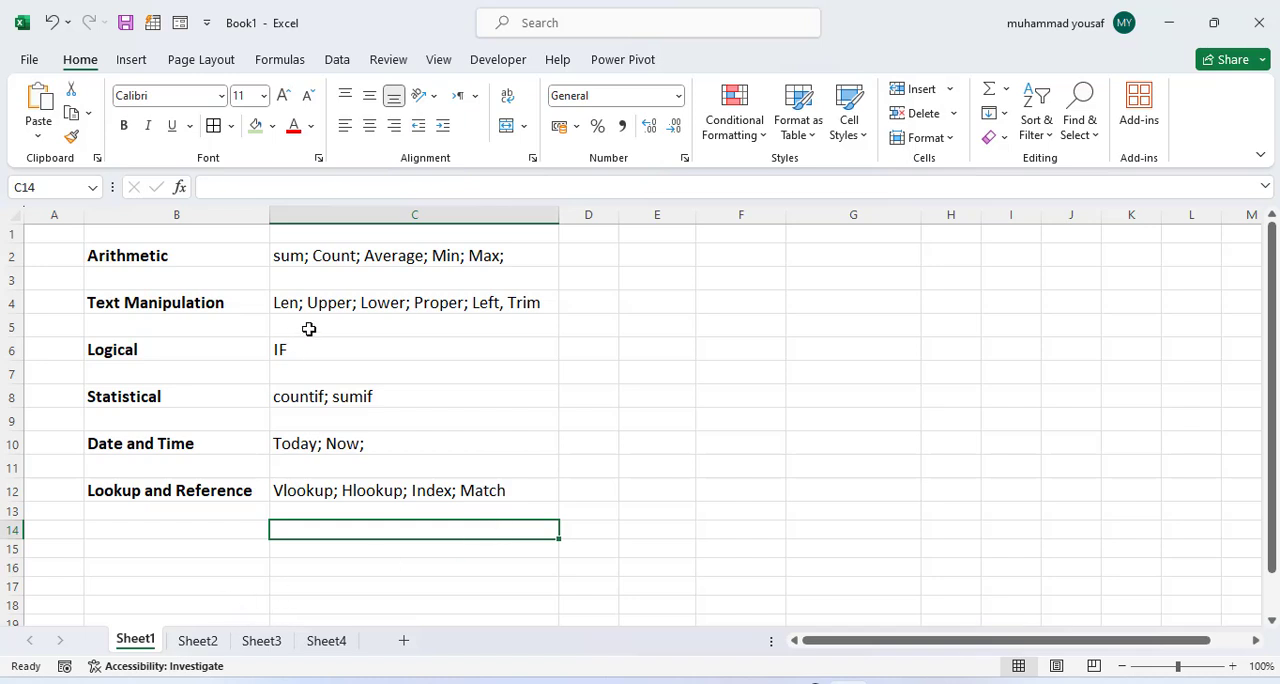
{"action": "left_click", "coordinate": [306, 257]}
Step: On Sheet2, add up the Total stats values in cell E13 with the formula =SUM(E4:E12)
{"action": "left_click", "coordinate": [207, 640]}
{"action": "left_click", "coordinate": [622, 376]}
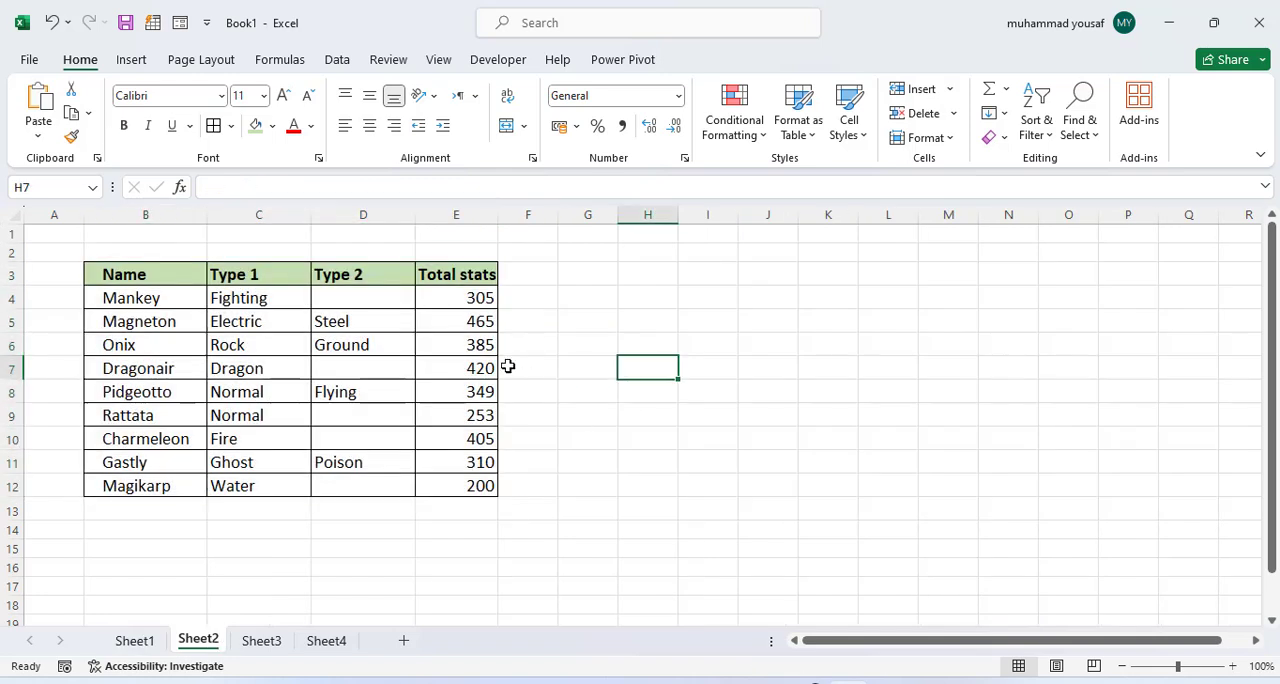
{"action": "left_click_drag", "start_coordinate": [448, 297], "coordinate": [474, 486]}
{"action": "left_click", "coordinate": [586, 444]}
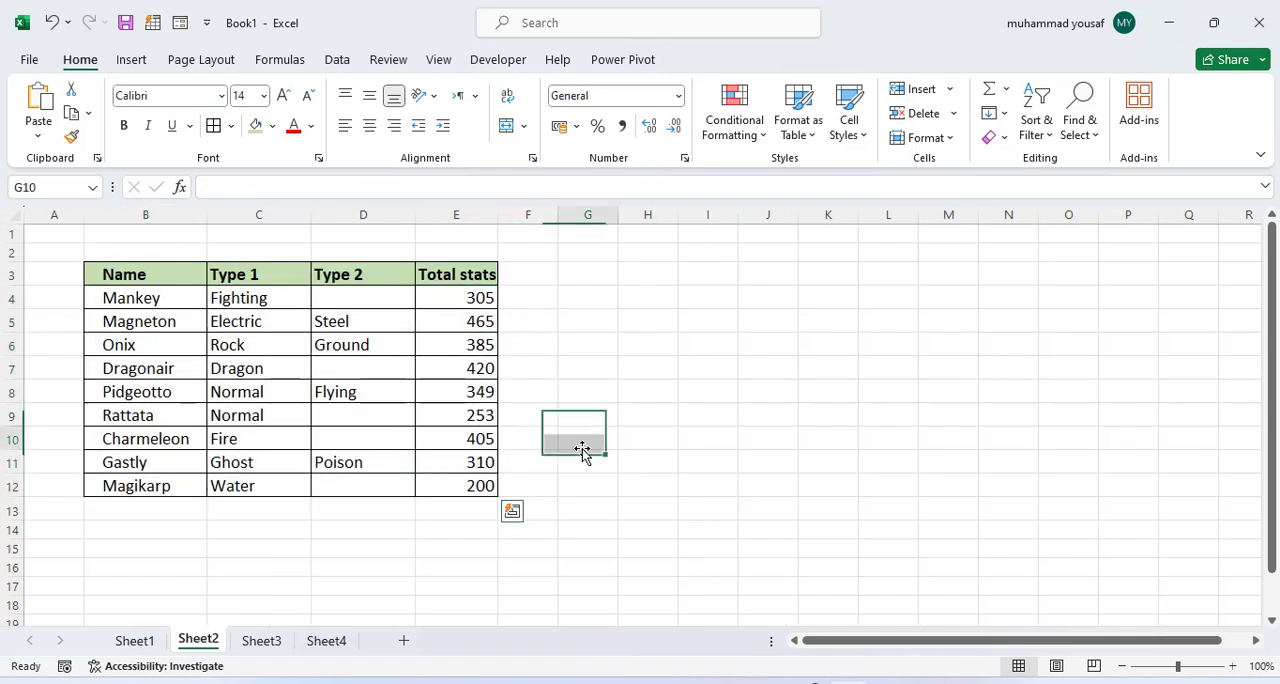
{"action": "left_click_drag", "start_coordinate": [464, 297], "coordinate": [486, 483]}
{"action": "left_click", "coordinate": [550, 487]}
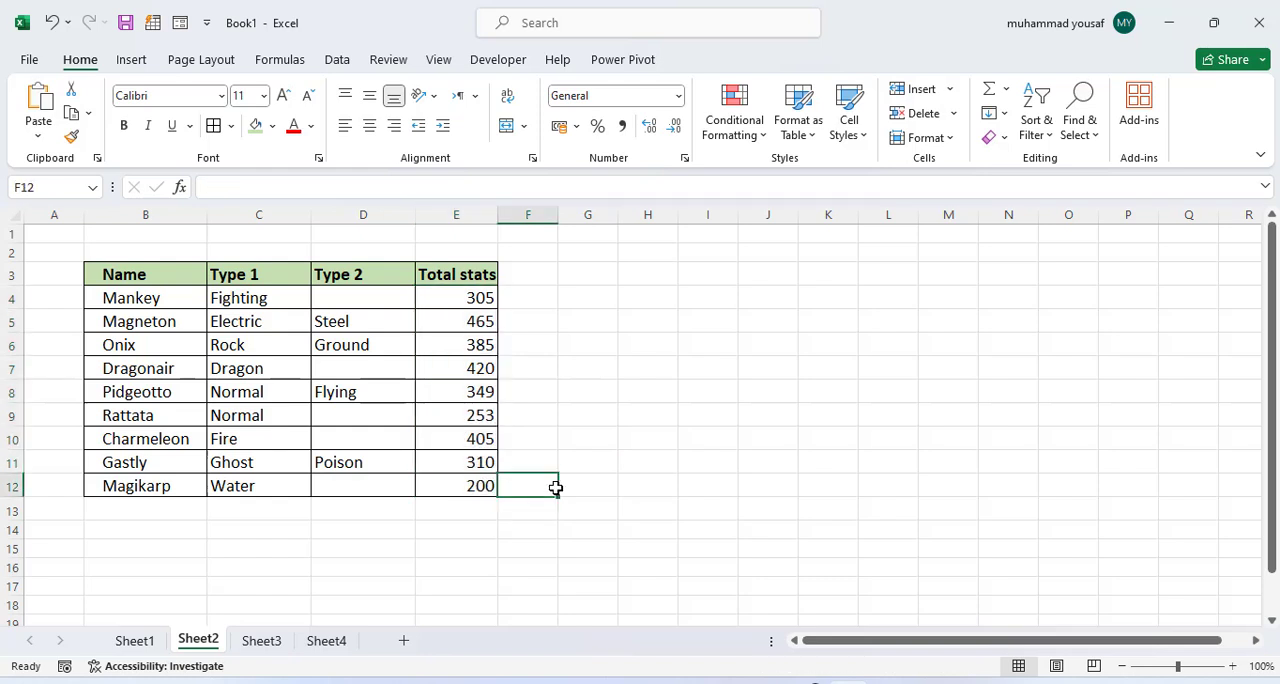
{"action": "left_click", "coordinate": [464, 513]}
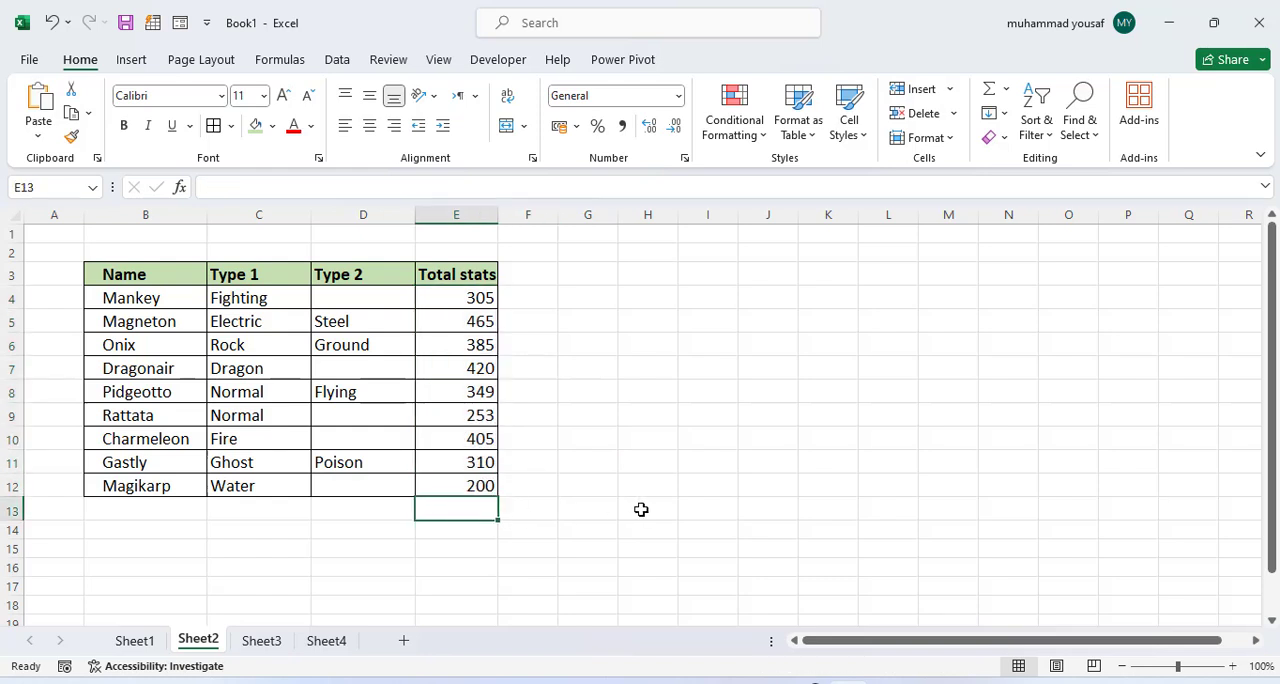
{"action": "type", "text": "=sum("}
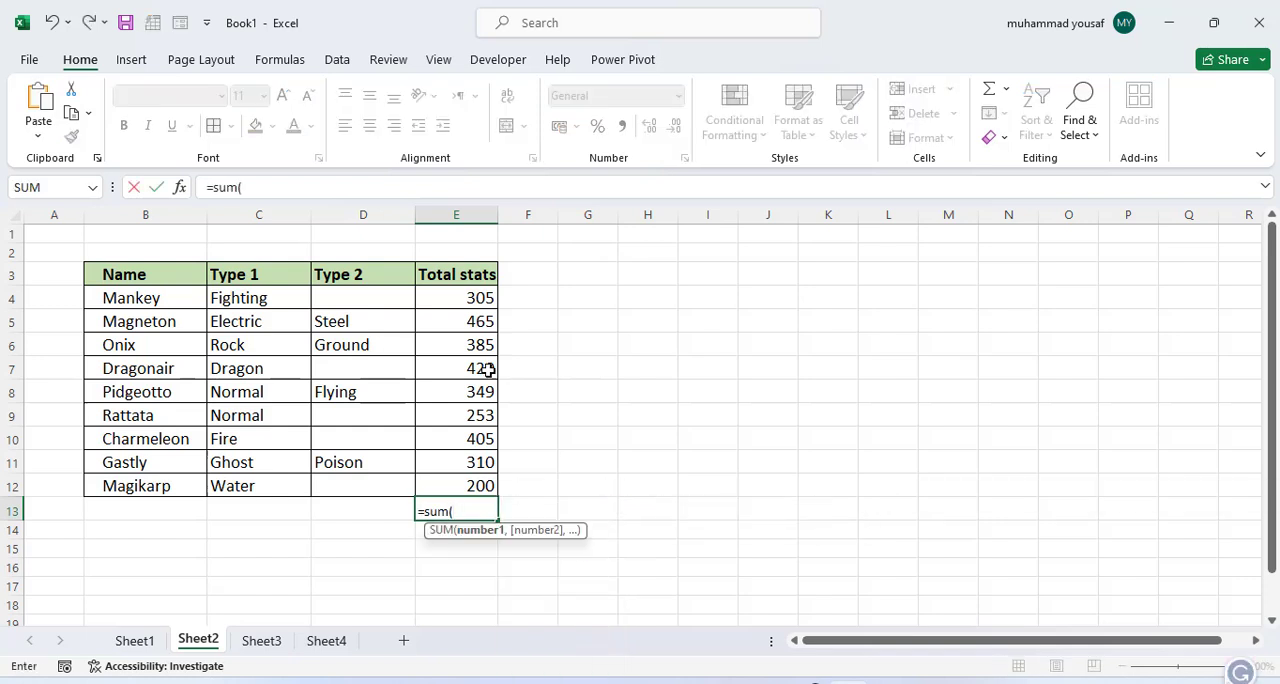
{"action": "left_click_drag", "start_coordinate": [477, 299], "coordinate": [486, 486]}
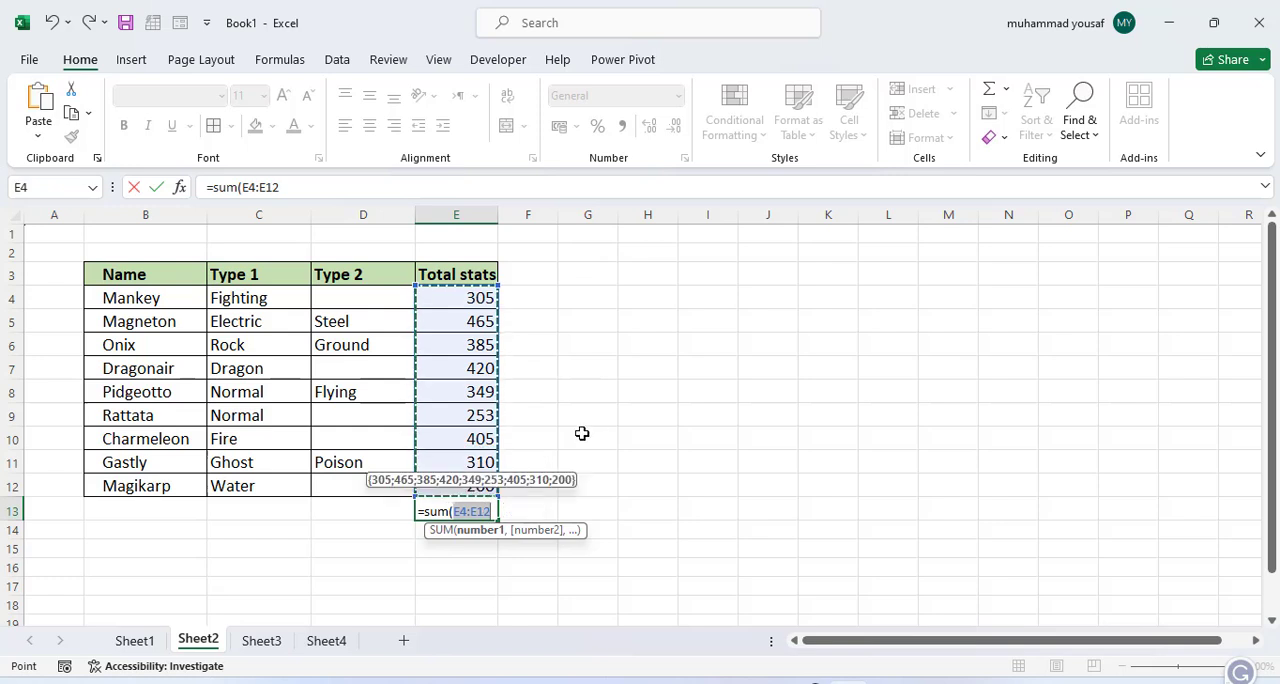
{"action": "type", "text": ")"}
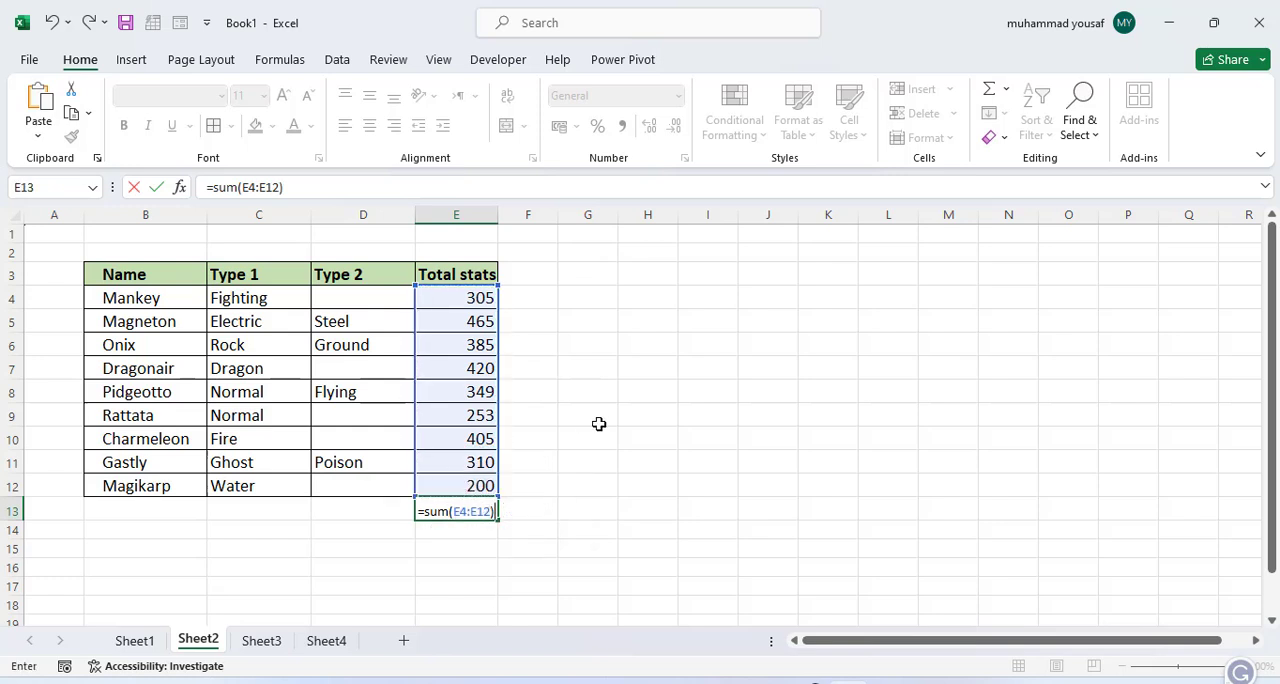
{"action": "key", "text": "Return"}
{"action": "left_click", "coordinate": [459, 506]}
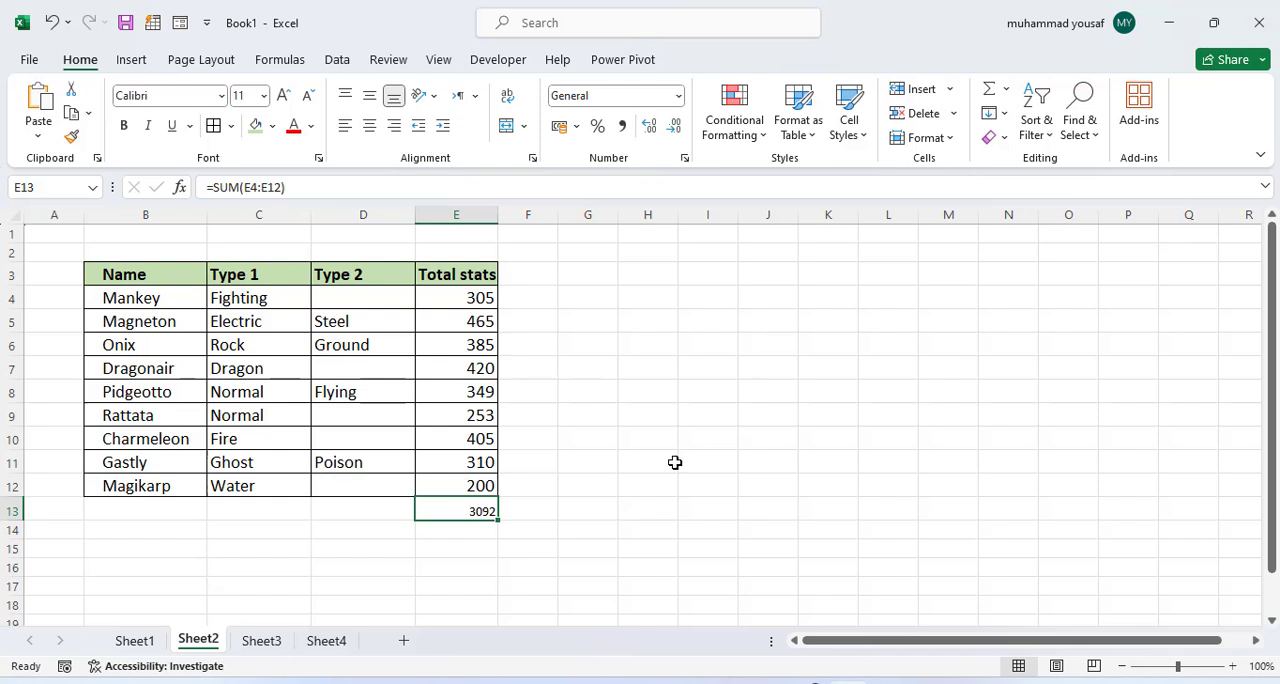
{"action": "left_click", "coordinate": [528, 503]}
{"action": "left_click", "coordinate": [466, 505]}
Step: In cell H8 of Sheet2, count the numeric Total stats entries with =COUNT(E4:E12)
{"action": "left_click", "coordinate": [136, 642]}
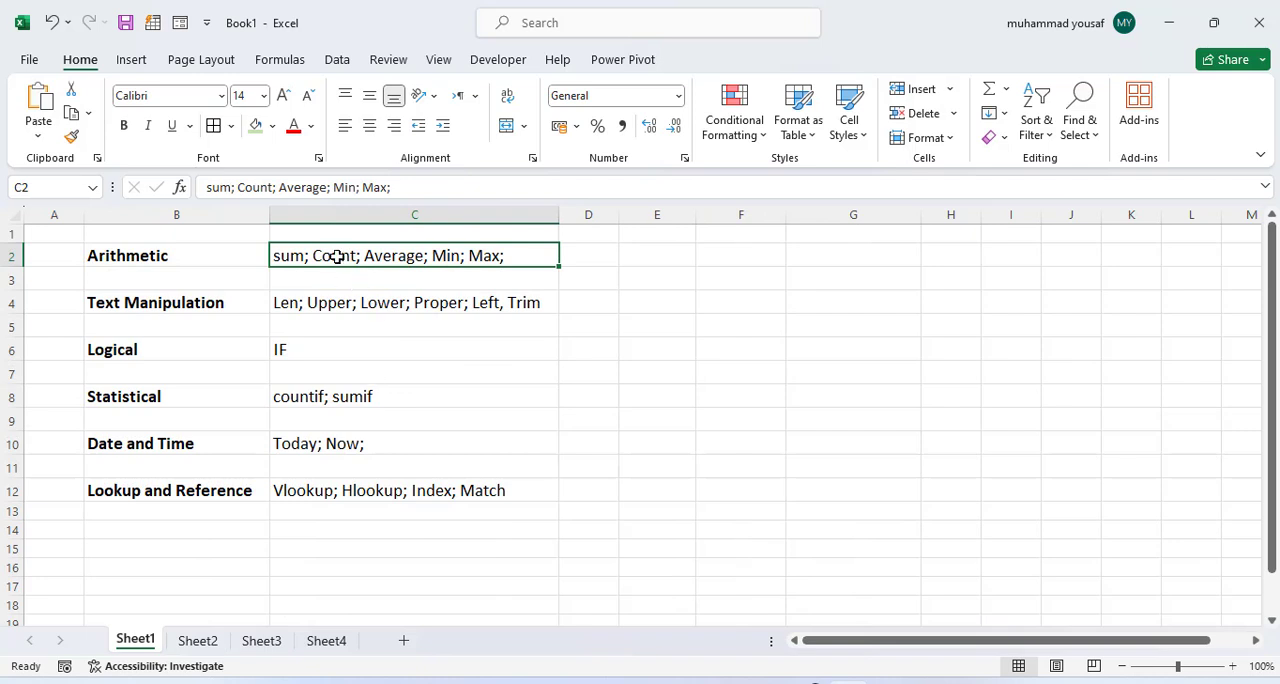
{"action": "left_click", "coordinate": [201, 643]}
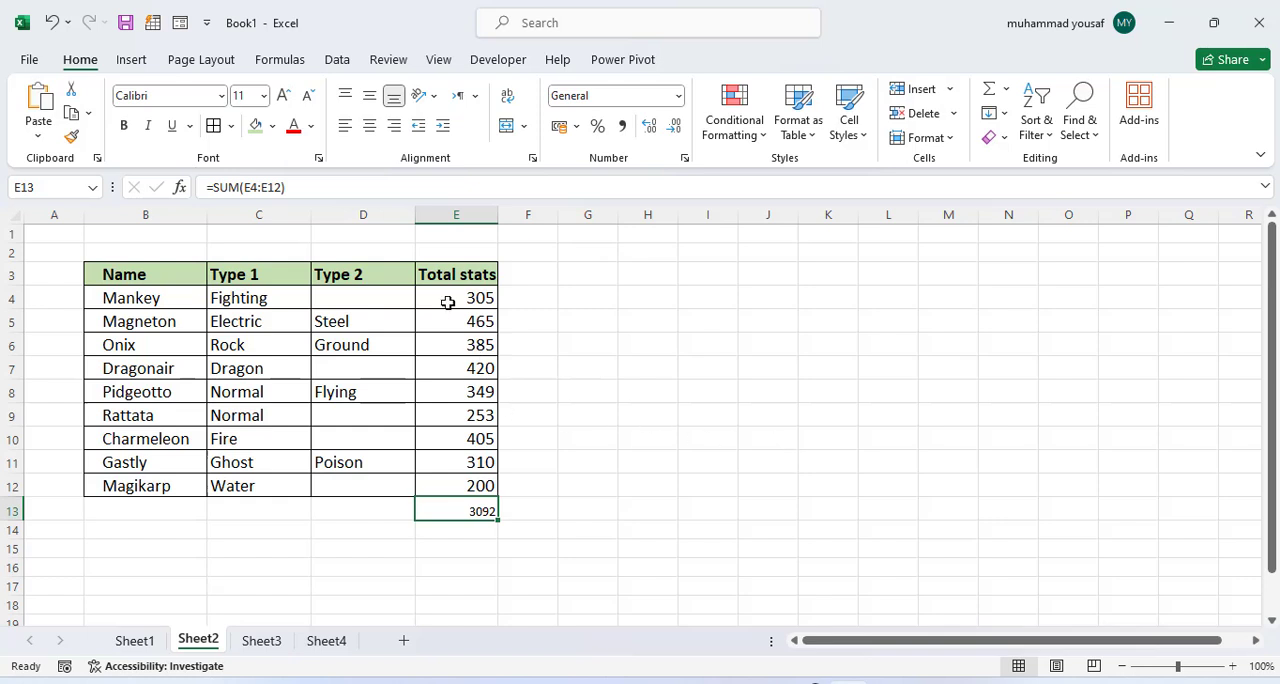
{"action": "left_click_drag", "start_coordinate": [453, 321], "coordinate": [496, 377]}
{"action": "left_click", "coordinate": [634, 389]}
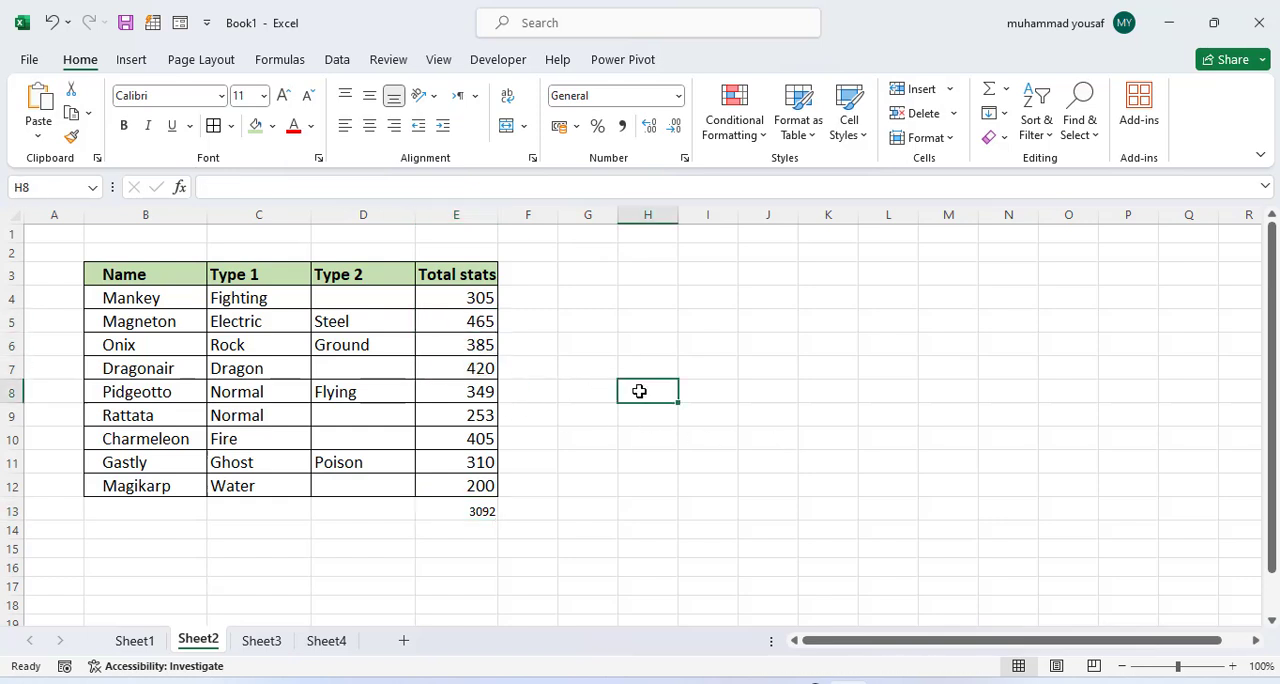
{"action": "type", "text": "=count"}
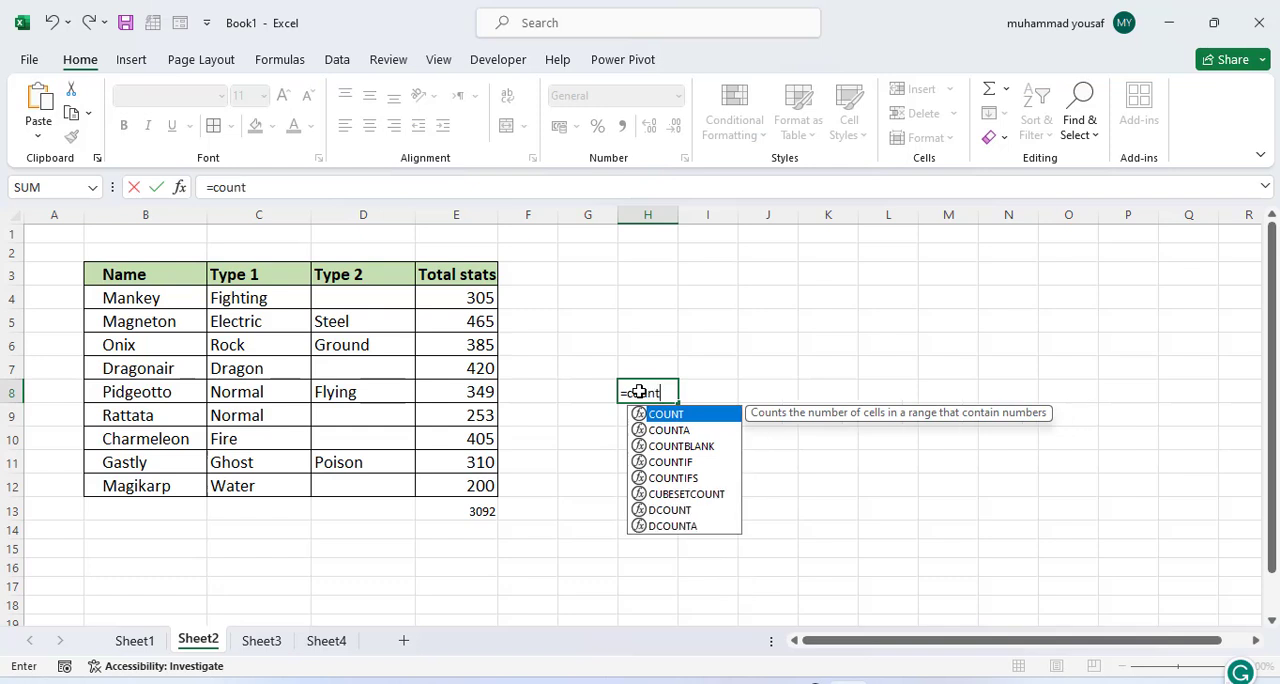
{"action": "key", "text": "Tab"}
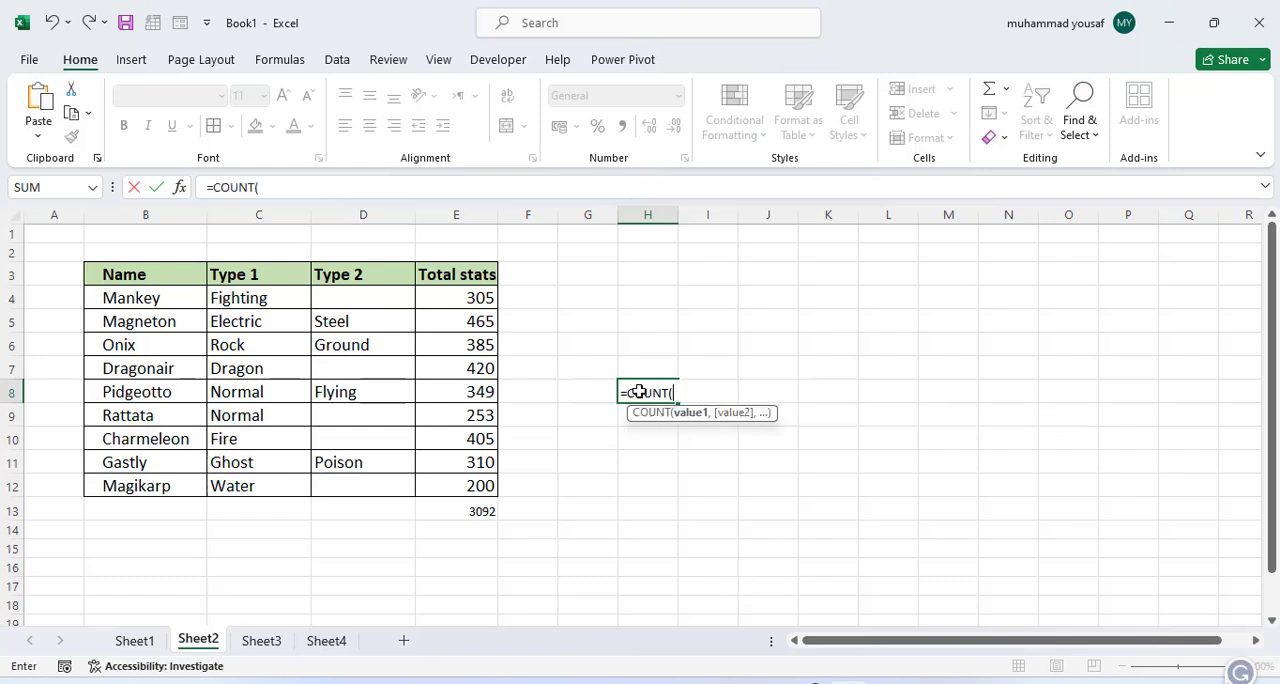
{"action": "left_click_drag", "start_coordinate": [491, 296], "coordinate": [476, 488]}
{"action": "type", "text": ")"}
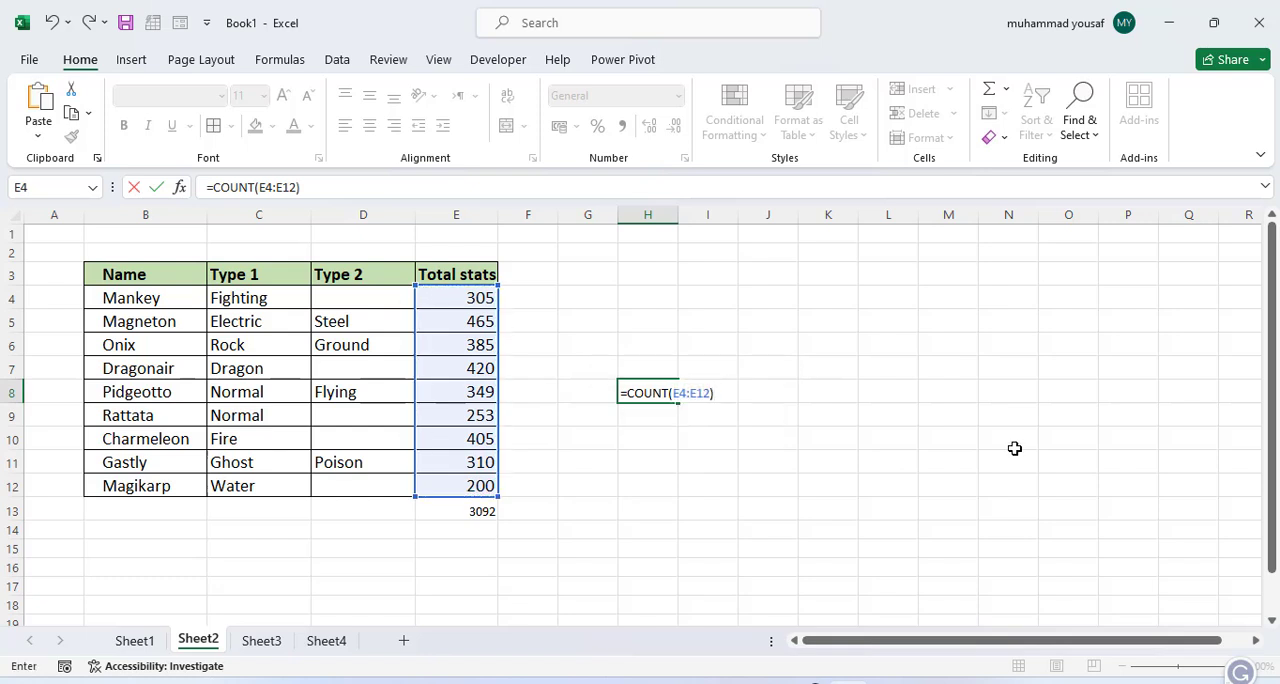
{"action": "key", "text": "Return"}
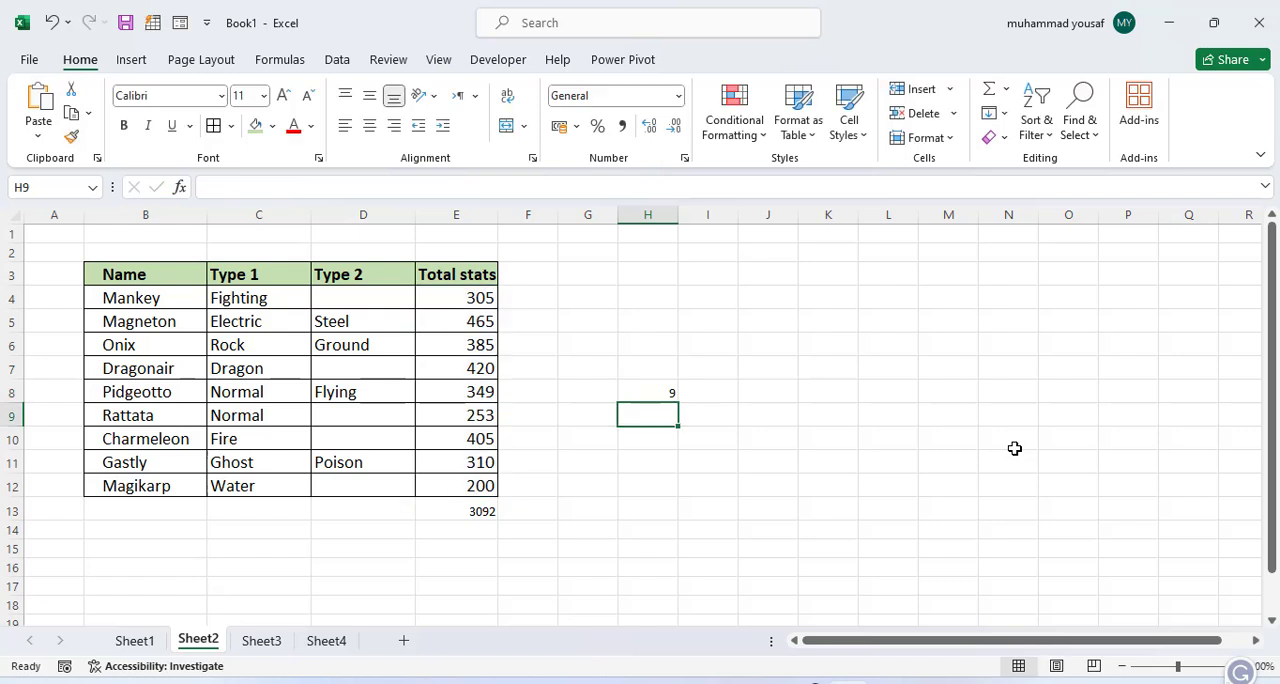
{"action": "left_click", "coordinate": [474, 298]}
{"action": "left_click_drag", "start_coordinate": [474, 298], "coordinate": [480, 488]}
{"action": "left_click", "coordinate": [682, 446]}
{"action": "left_click", "coordinate": [663, 398]}
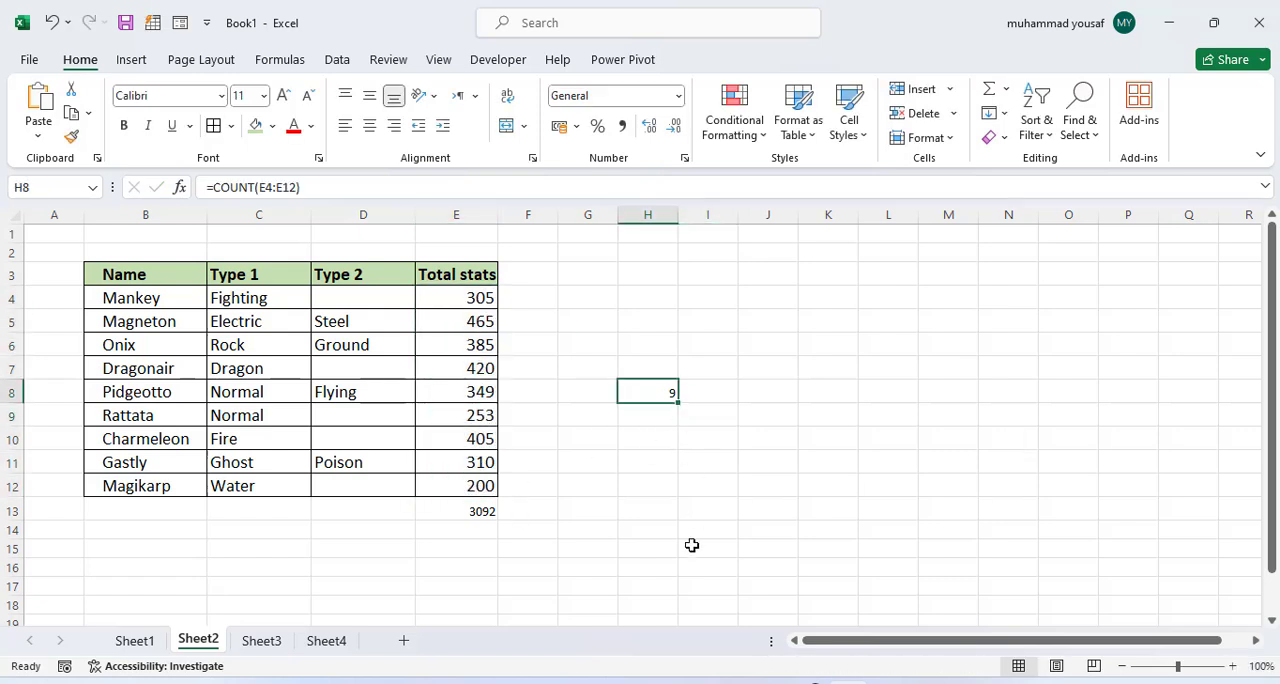
Step: On Sheet3, calculate the first trainer's average across the four ball columns in G4 with =AVERAGE(C4:F4)
{"action": "left_click", "coordinate": [143, 648]}
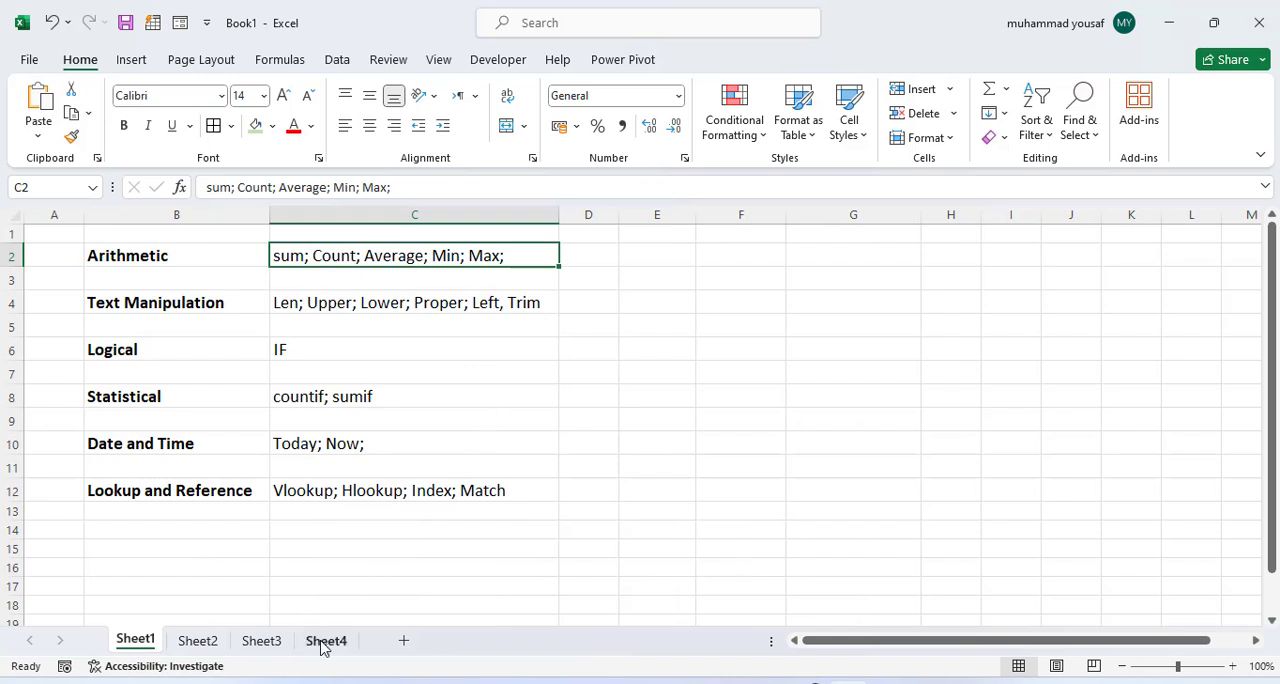
{"action": "left_click", "coordinate": [270, 644]}
{"action": "left_click", "coordinate": [550, 383]}
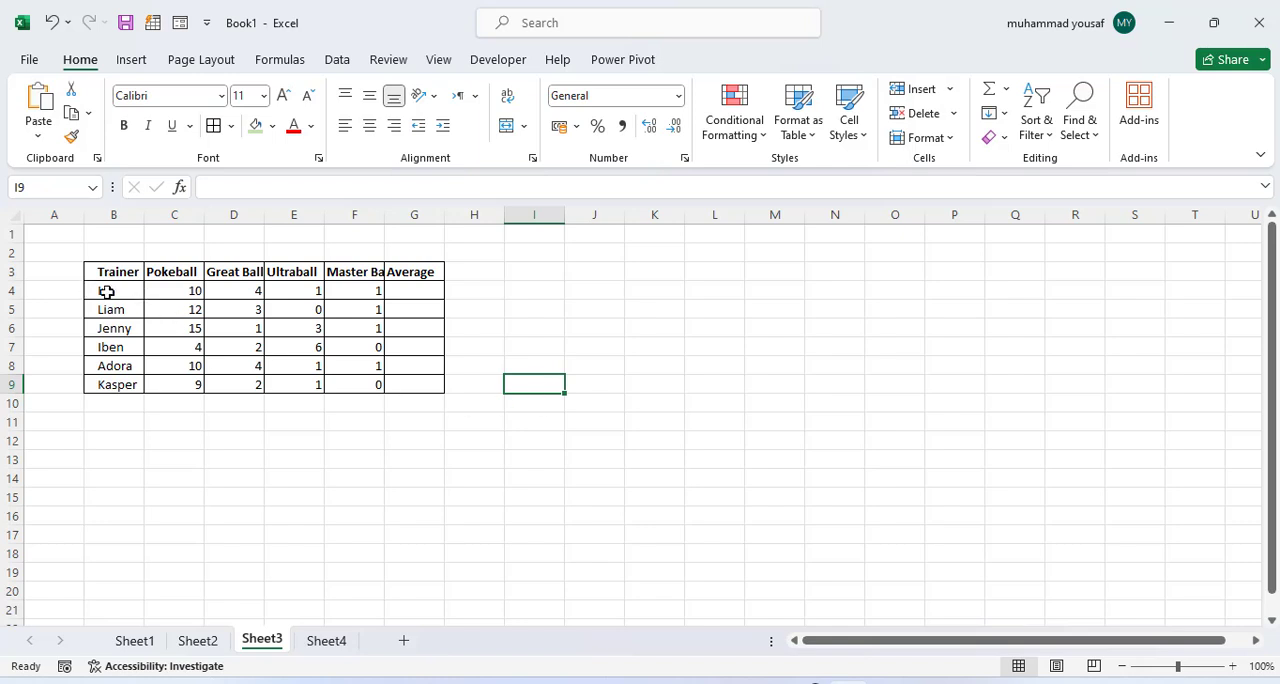
{"action": "left_click_drag", "start_coordinate": [185, 272], "coordinate": [360, 273]}
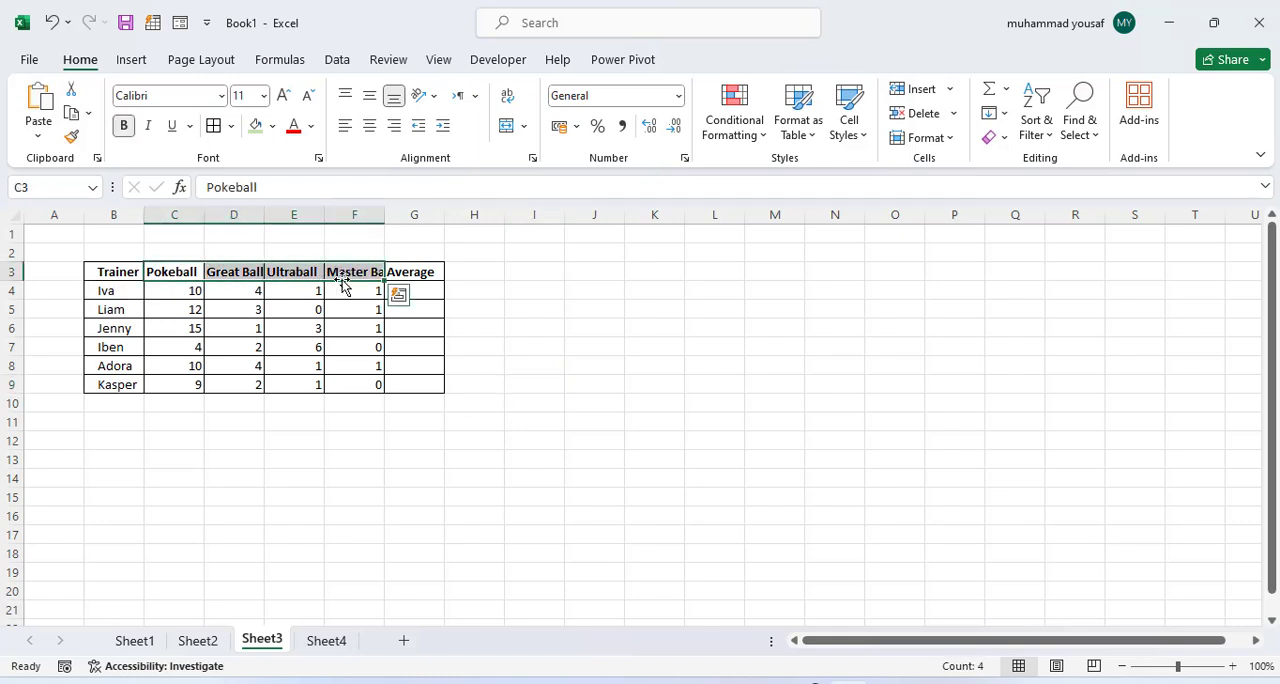
{"action": "left_click", "coordinate": [296, 298]}
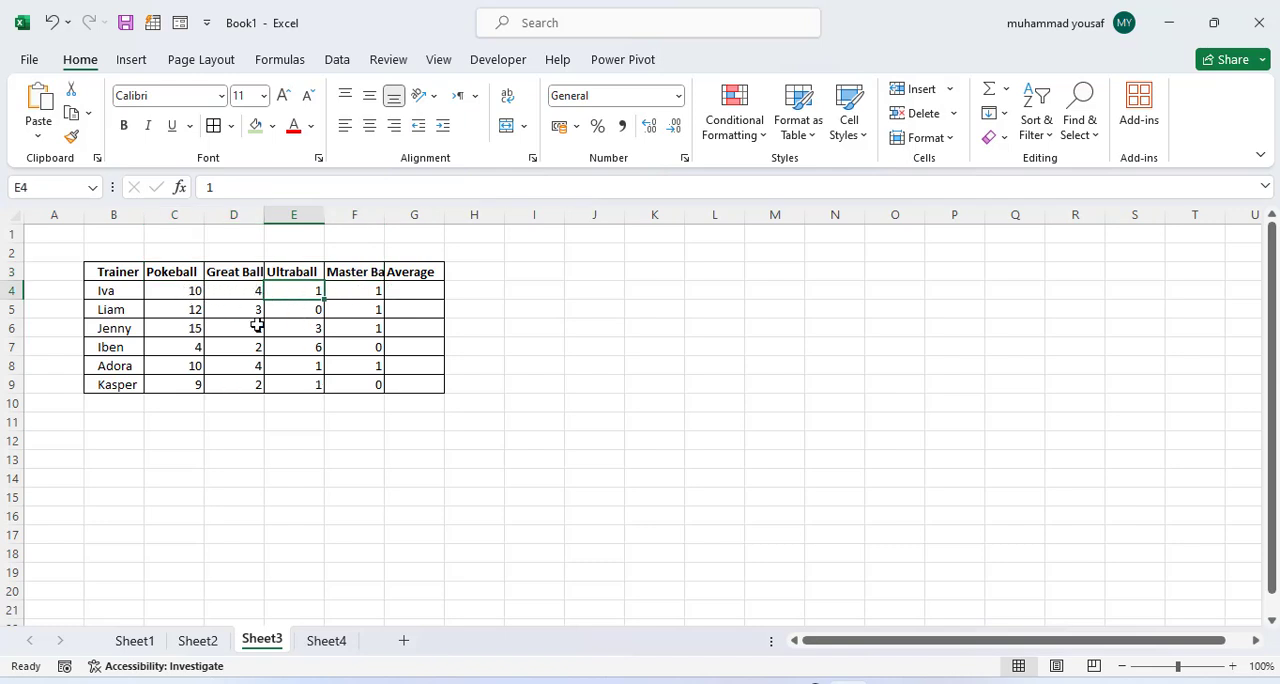
{"action": "left_click", "coordinate": [427, 292]}
{"action": "type", "text": "=a"}
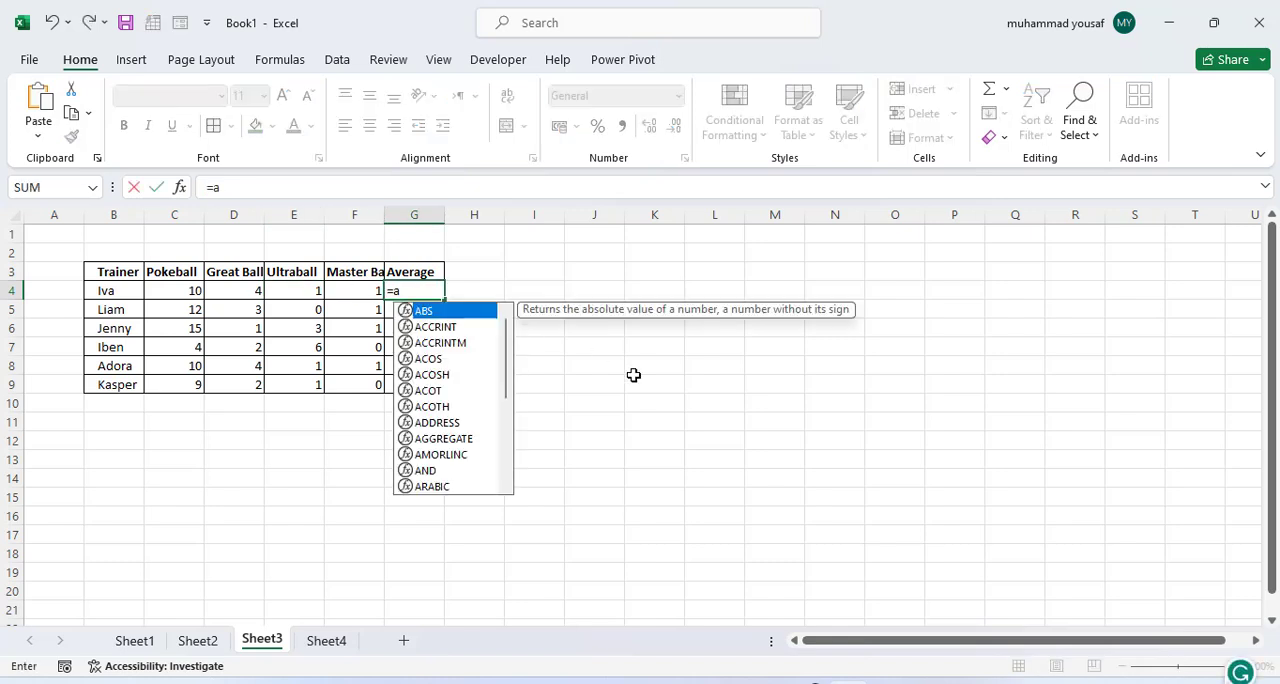
{"action": "type", "text": "ver"}
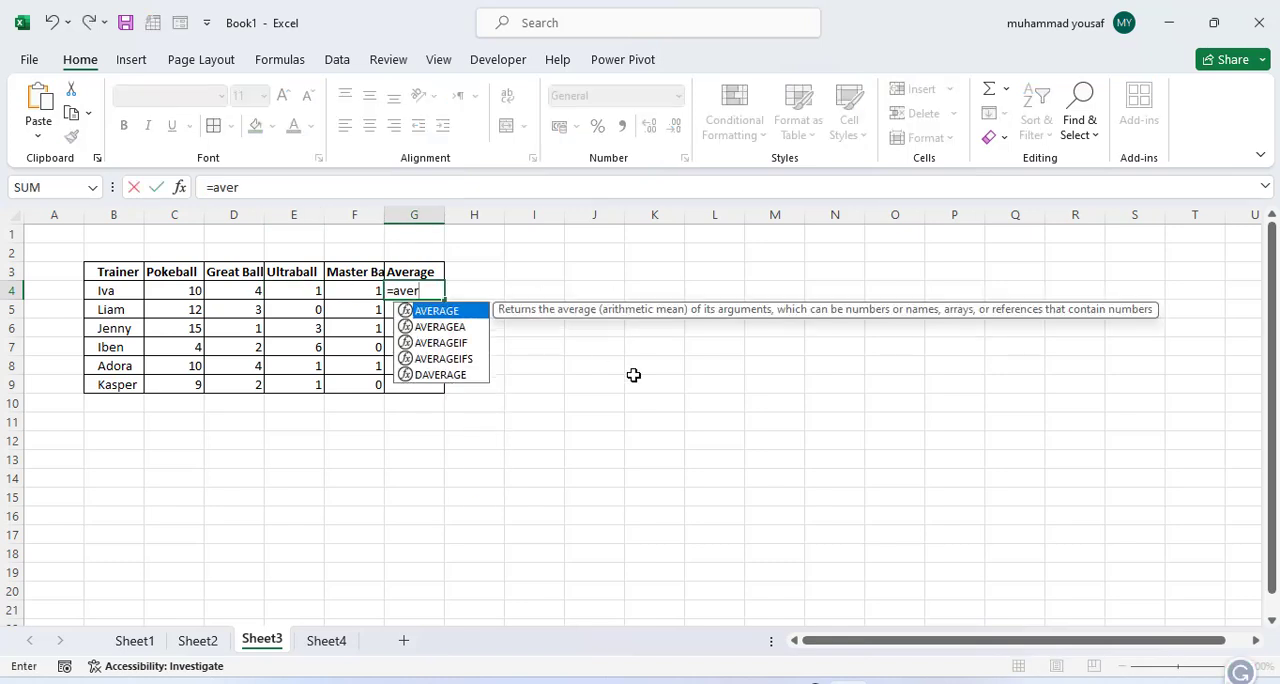
{"action": "key", "text": "Tab"}
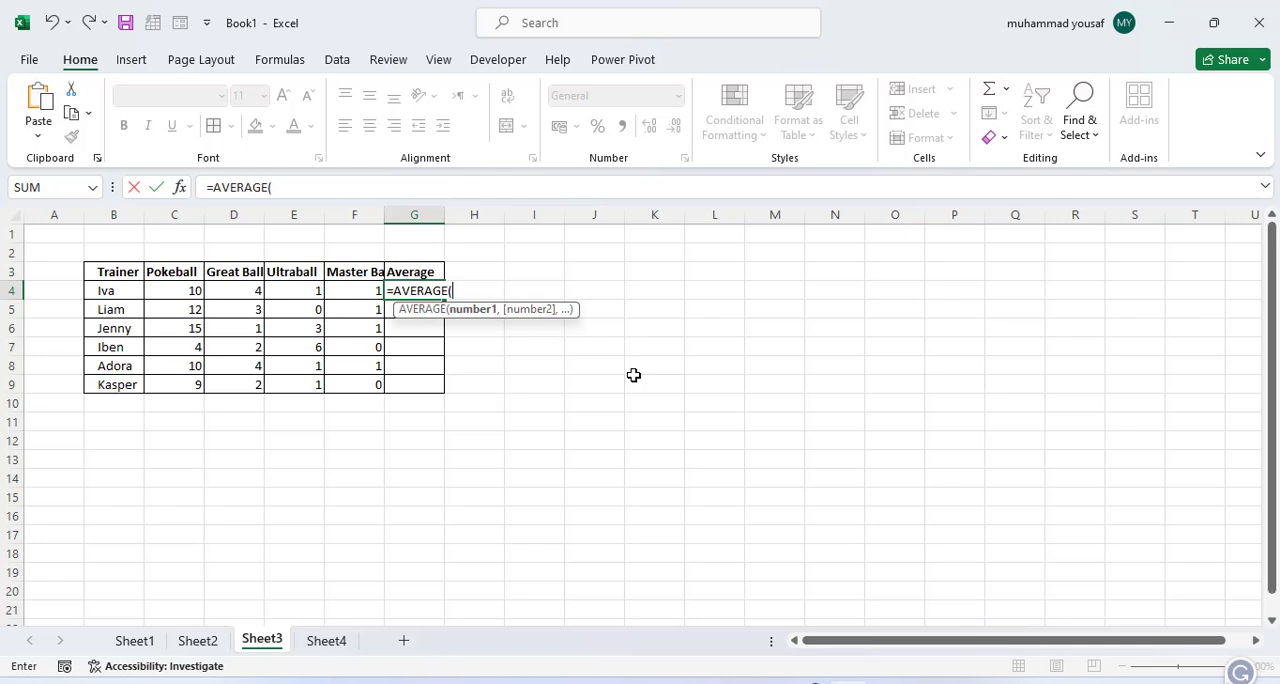
{"action": "left_click_drag", "start_coordinate": [191, 291], "coordinate": [344, 297]}
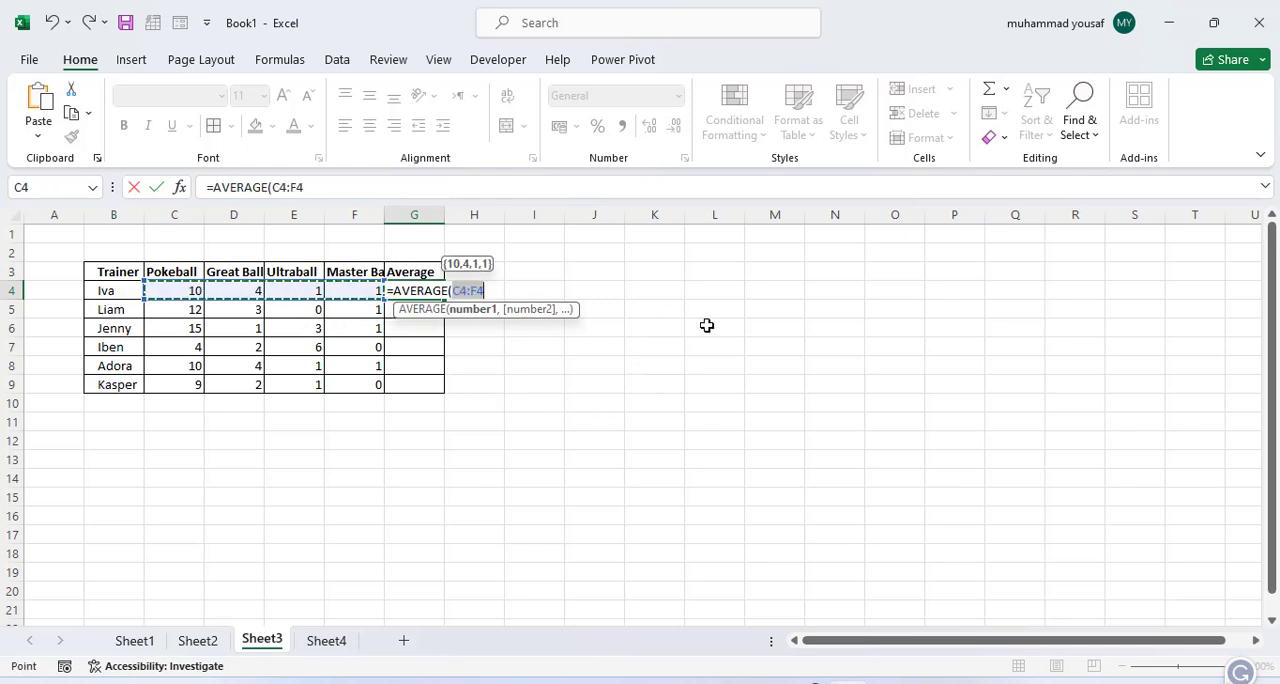
{"action": "type", "text": ")"}
{"action": "key", "text": "Return"}
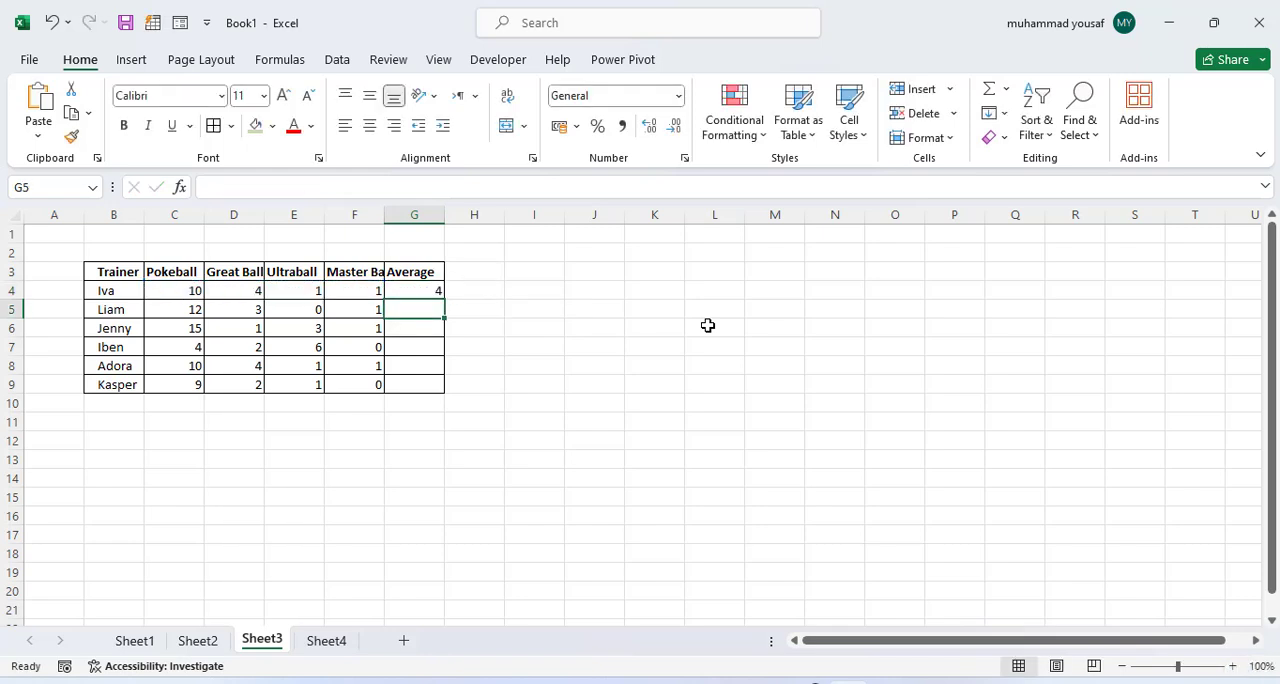
Step: Fill the average formula down the Average column for all trainers through G9 and clear the surplus formula in G10
{"action": "left_click", "coordinate": [429, 290]}
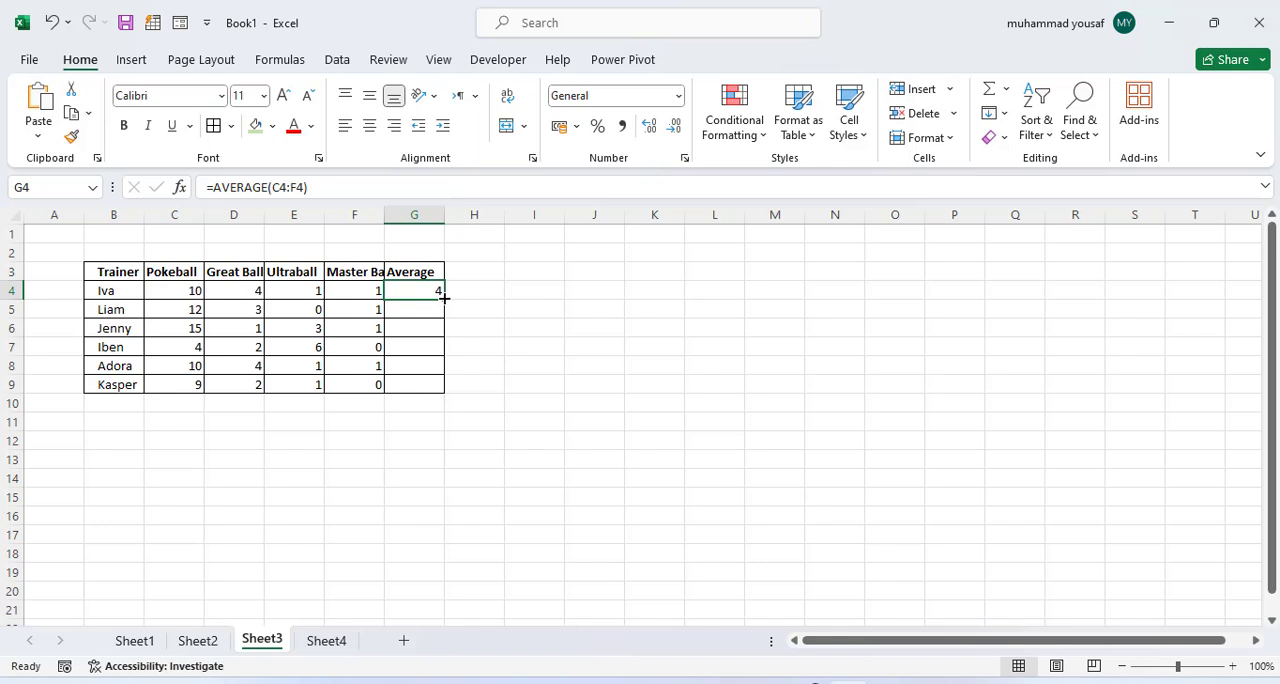
{"action": "left_click_drag", "start_coordinate": [444, 297], "coordinate": [444, 405]}
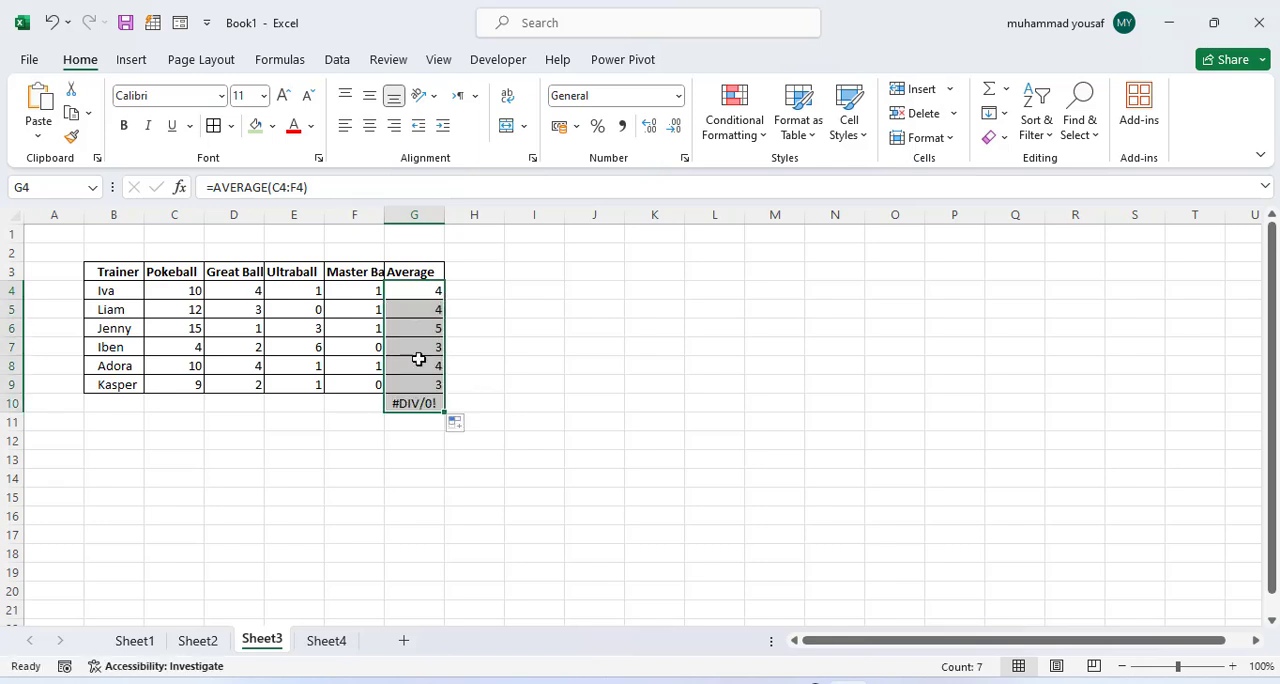
{"action": "left_click", "coordinate": [428, 403]}
{"action": "key", "text": "Delete"}
{"action": "left_click", "coordinate": [574, 384]}
{"action": "left_click", "coordinate": [424, 390]}
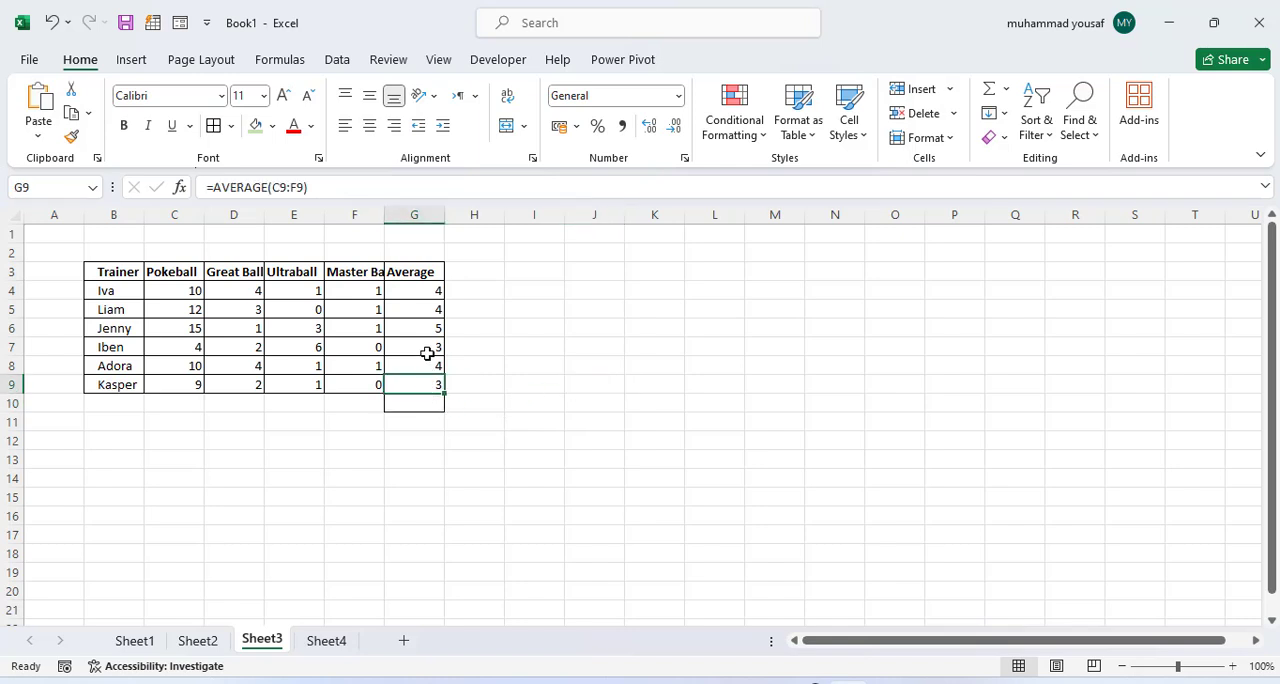
{"action": "left_click", "coordinate": [430, 310]}
{"action": "left_click", "coordinate": [430, 292]}
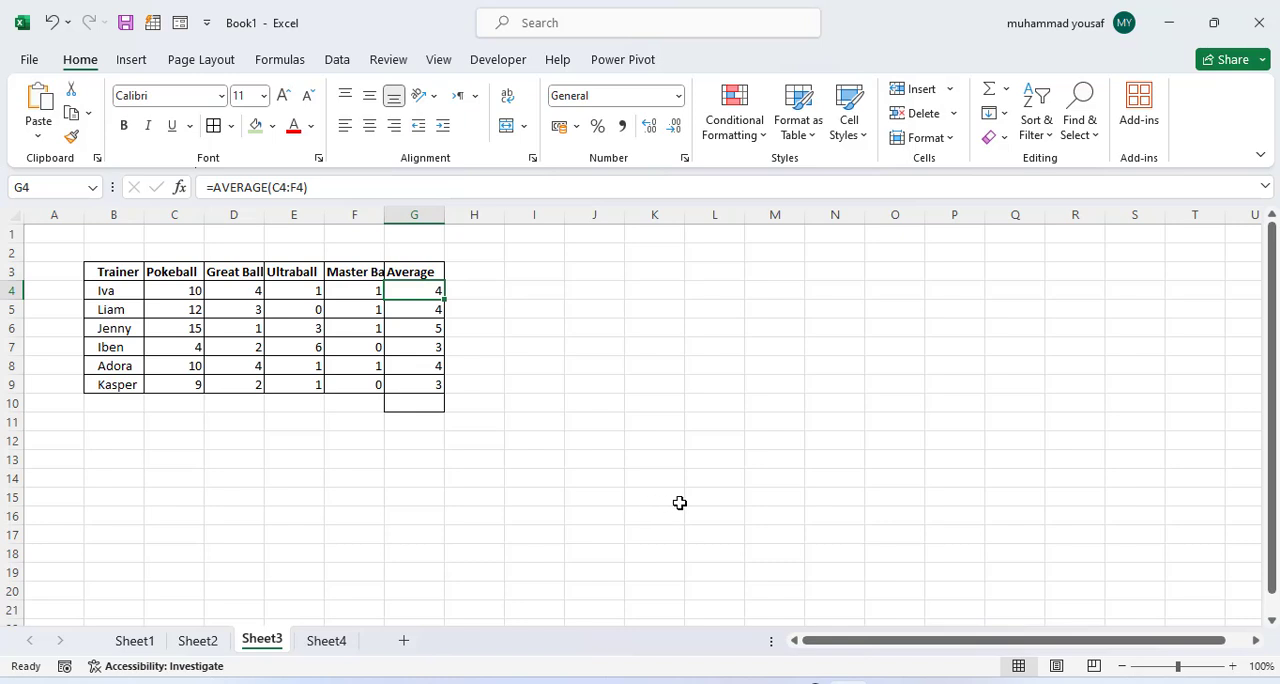
Step: In cell H11 of Sheet2, find the lowest Total stats value with the formula =MIN(E4:E12)
{"action": "left_click", "coordinate": [136, 643]}
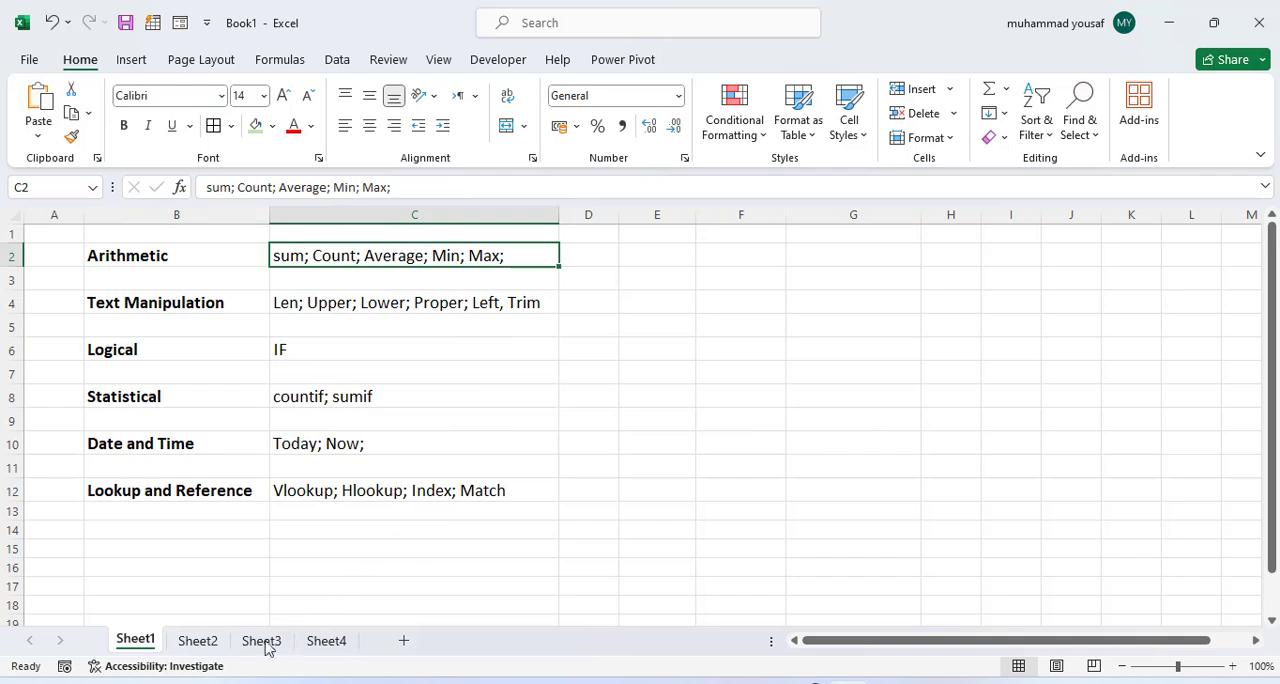
{"action": "left_click", "coordinate": [200, 645]}
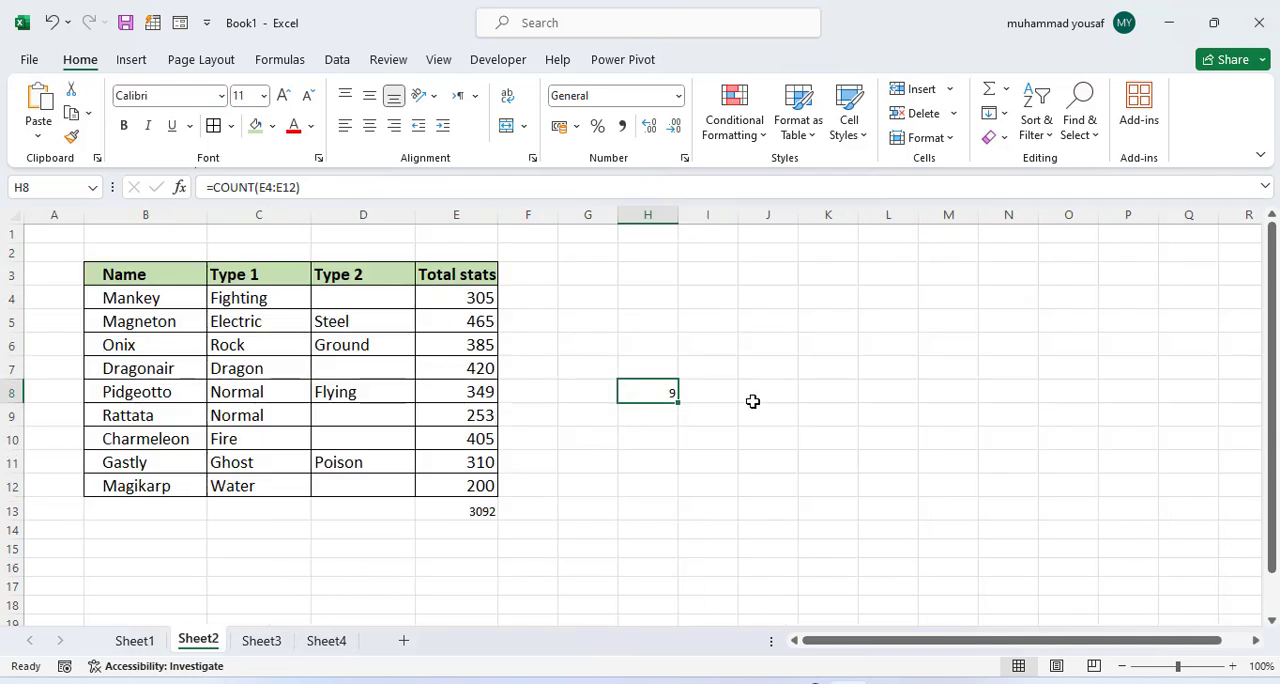
{"action": "left_click", "coordinate": [674, 465]}
{"action": "type", "text": "=min"}
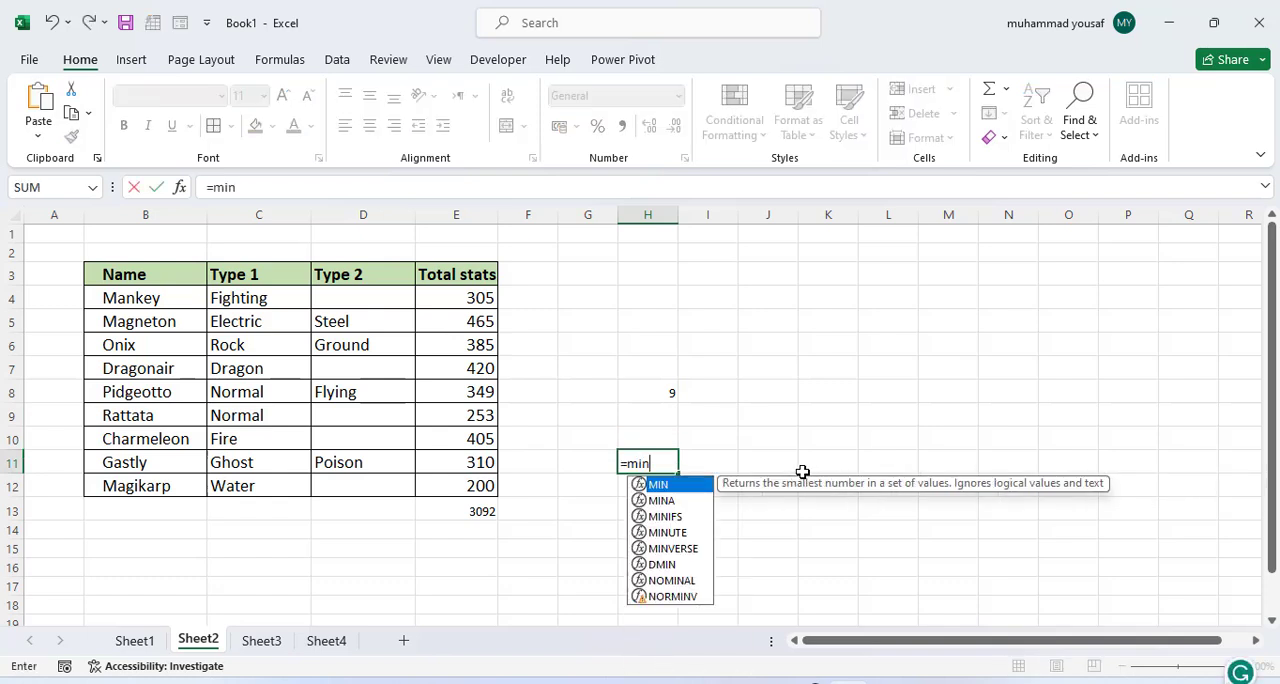
{"action": "key", "text": "Tab"}
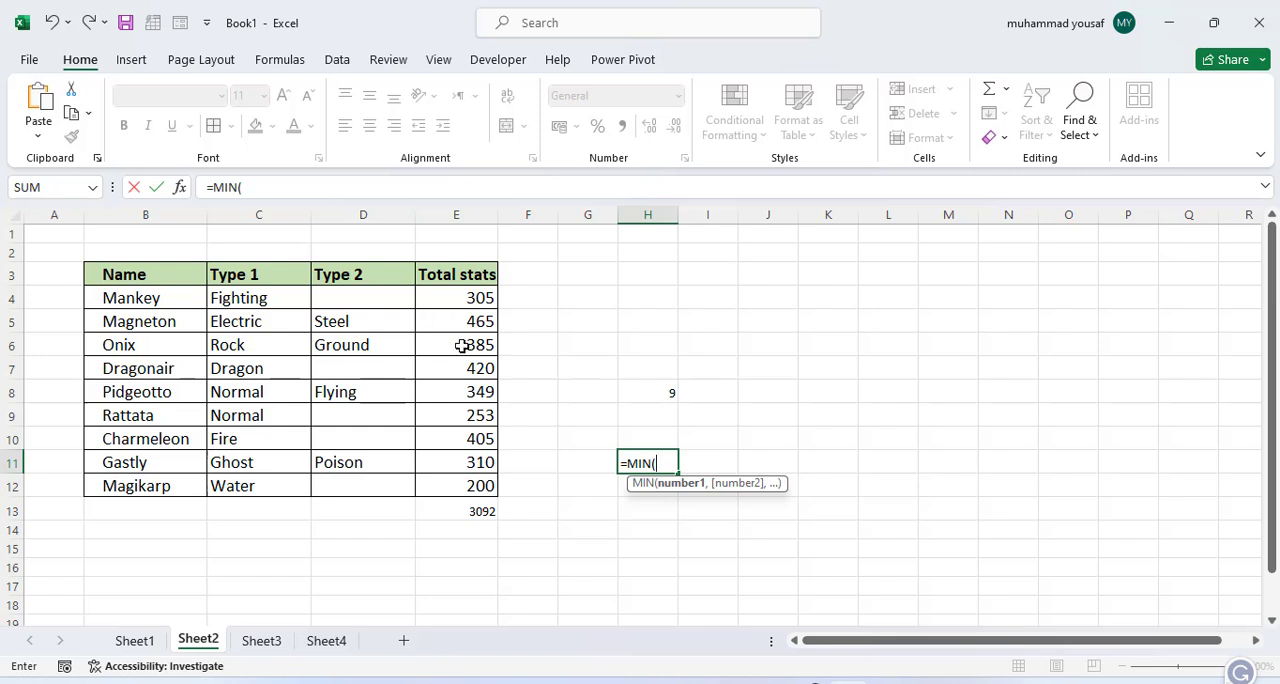
{"action": "left_click_drag", "start_coordinate": [456, 303], "coordinate": [477, 489]}
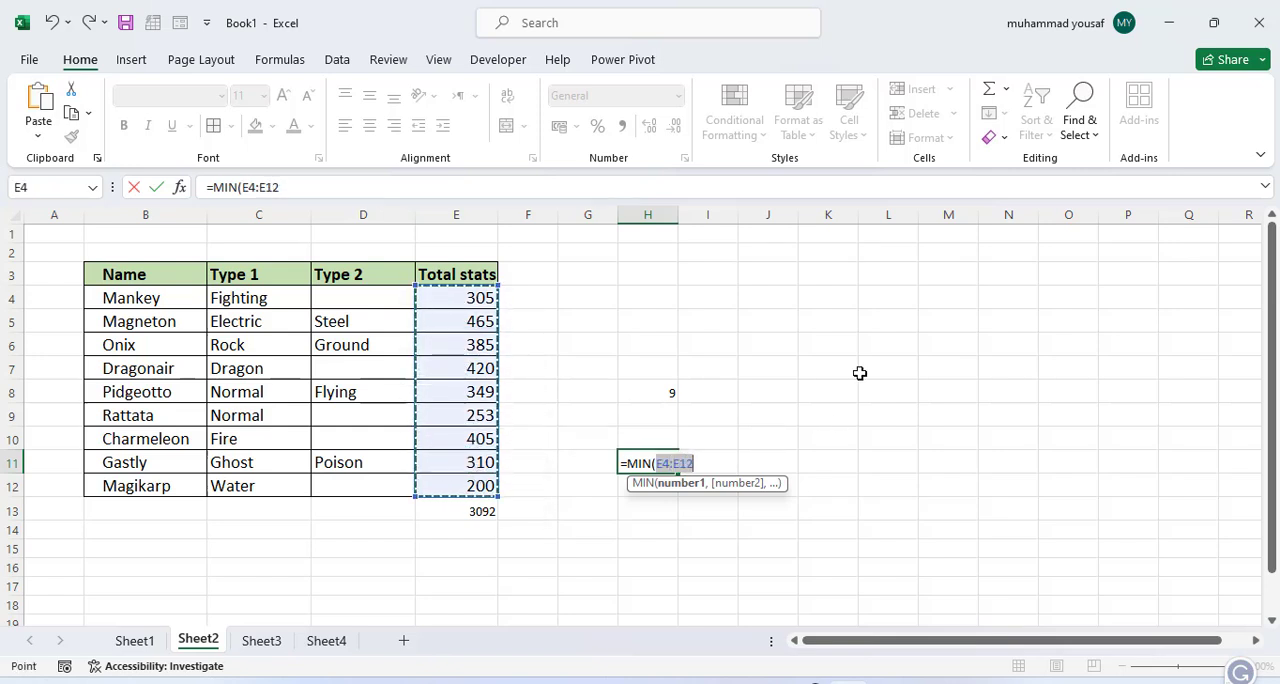
{"action": "type", "text": ")"}
{"action": "key", "text": "Return"}
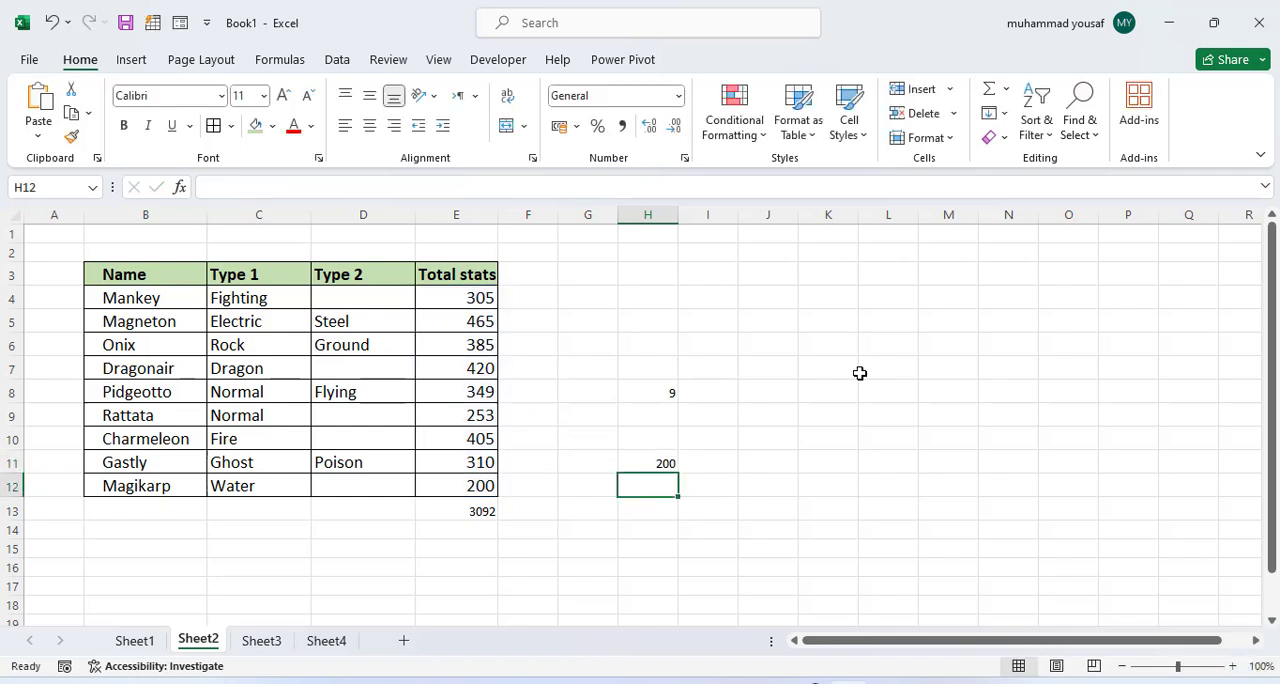
{"action": "left_click", "coordinate": [657, 460]}
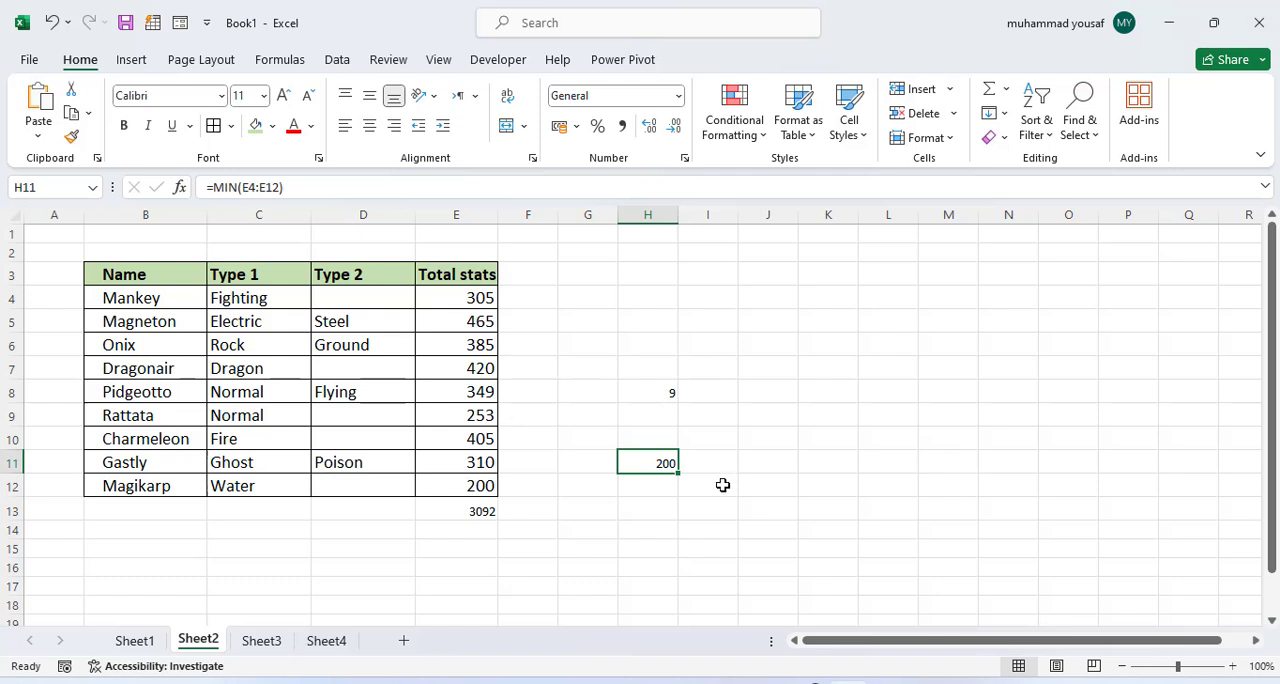
Step: In cell H12, find the highest Total stats value with the formula =MAX(E4:E12)
{"action": "left_click", "coordinate": [654, 491]}
{"action": "type", "text": "=ma"}
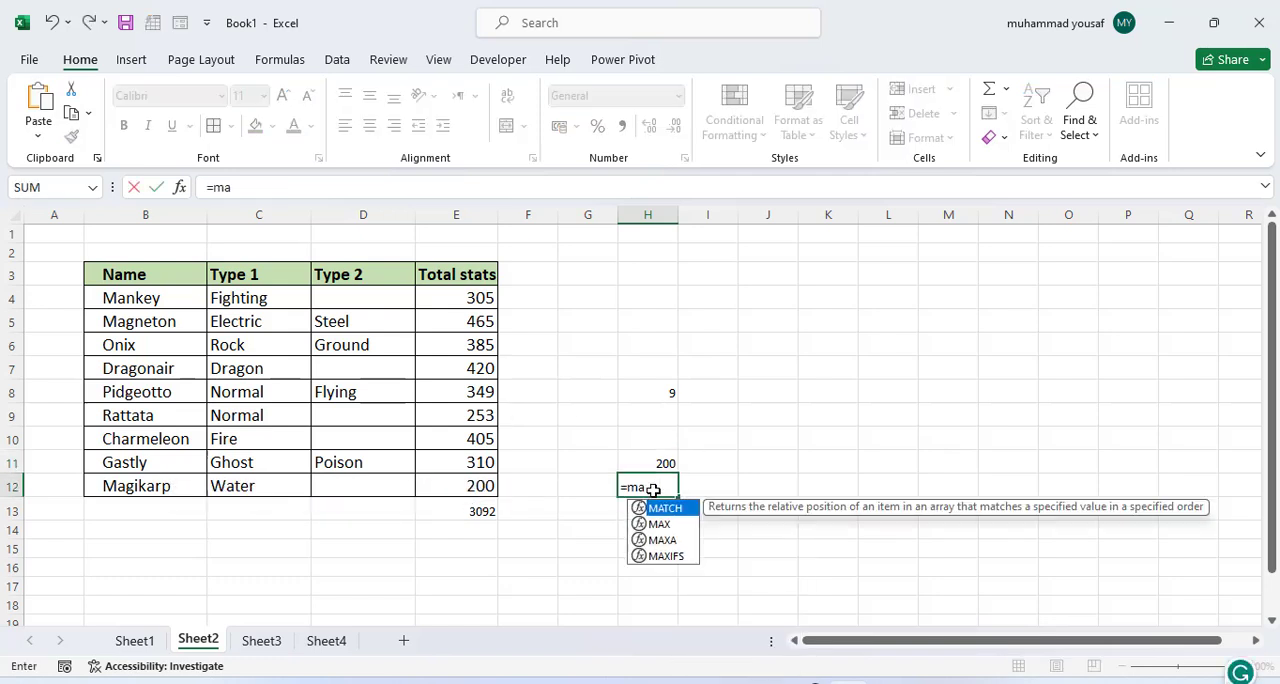
{"action": "type", "text": "x("}
{"action": "left_click_drag", "start_coordinate": [474, 297], "coordinate": [496, 470]}
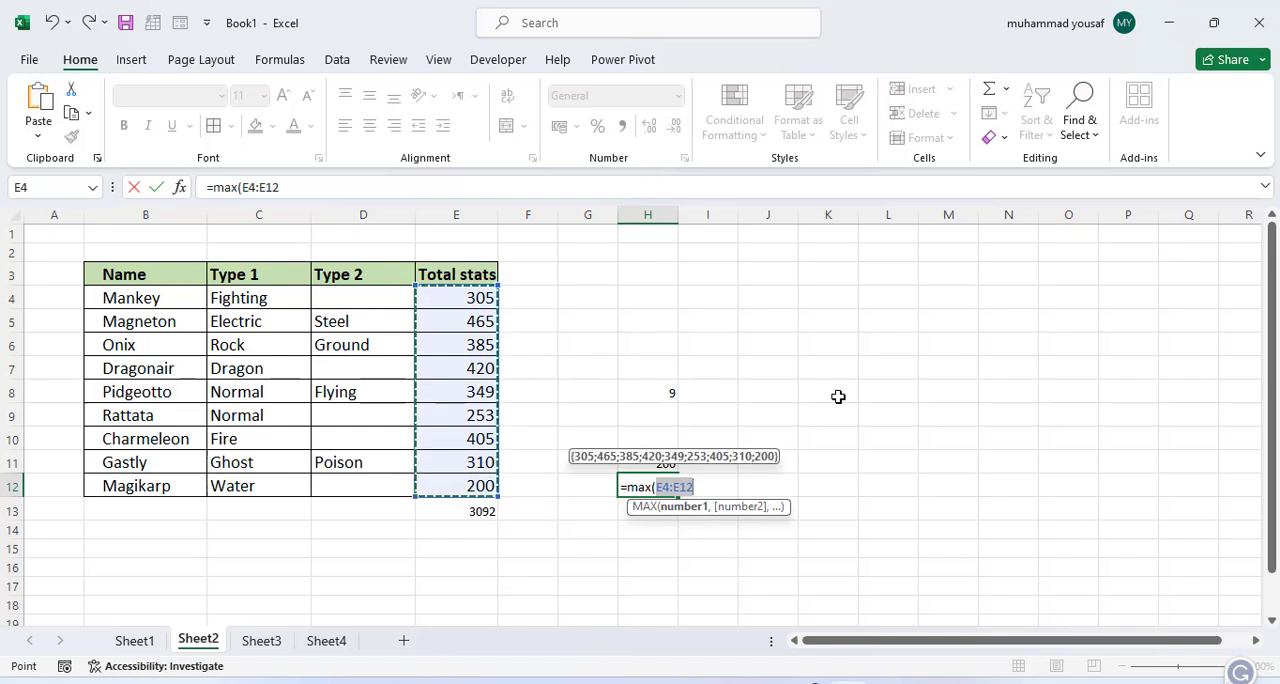
{"action": "key", "text": "Return"}
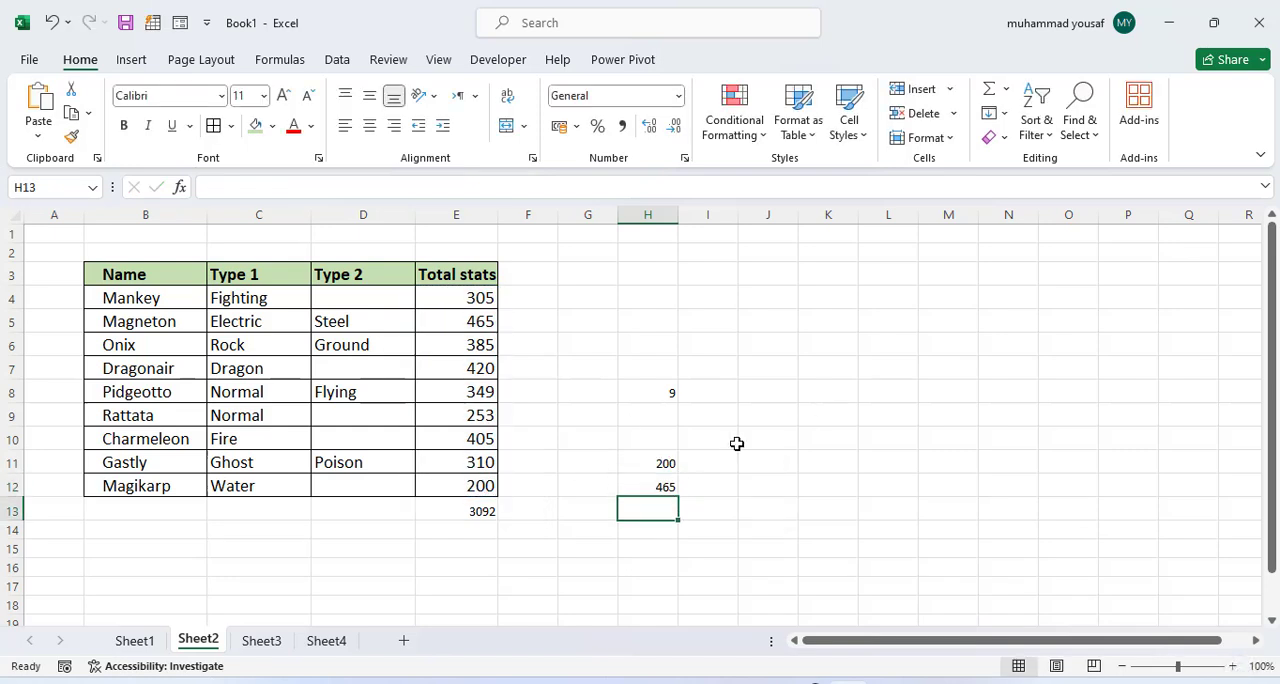
{"action": "left_click", "coordinate": [662, 488]}
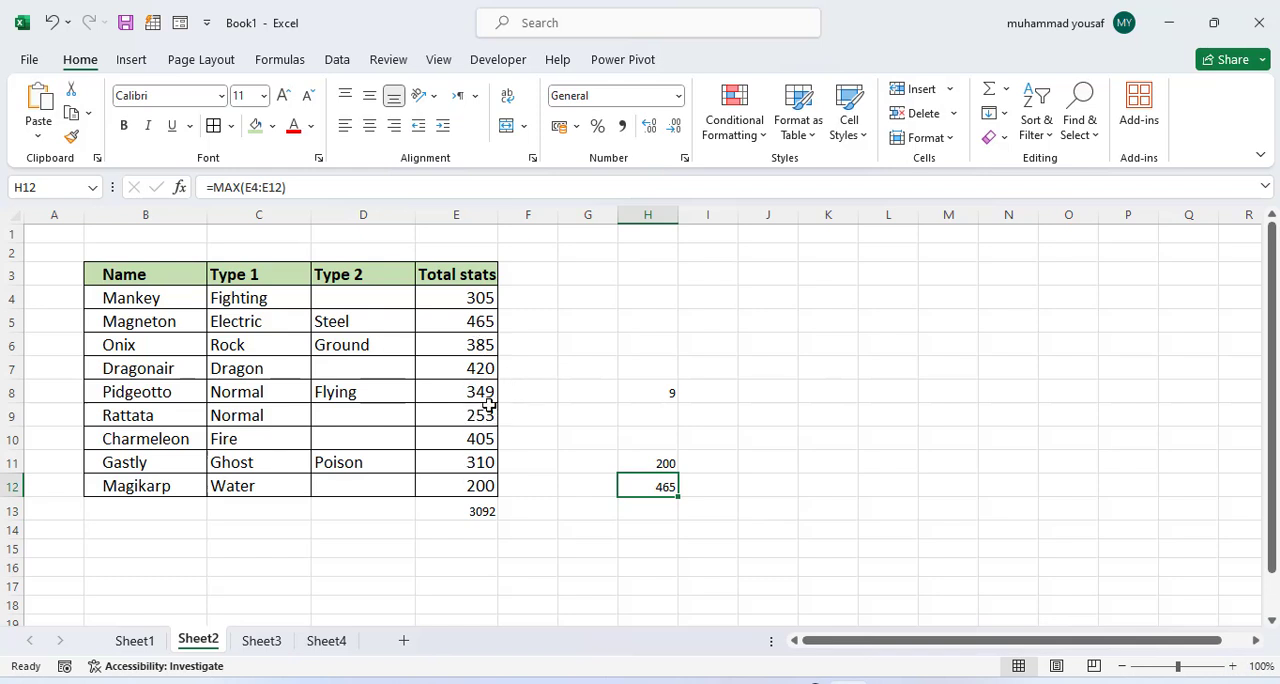
Step: In cell I6 of Sheet2, calculate the character length of the name Magneton with =LEN(B5)
{"action": "left_click", "coordinate": [136, 641]}
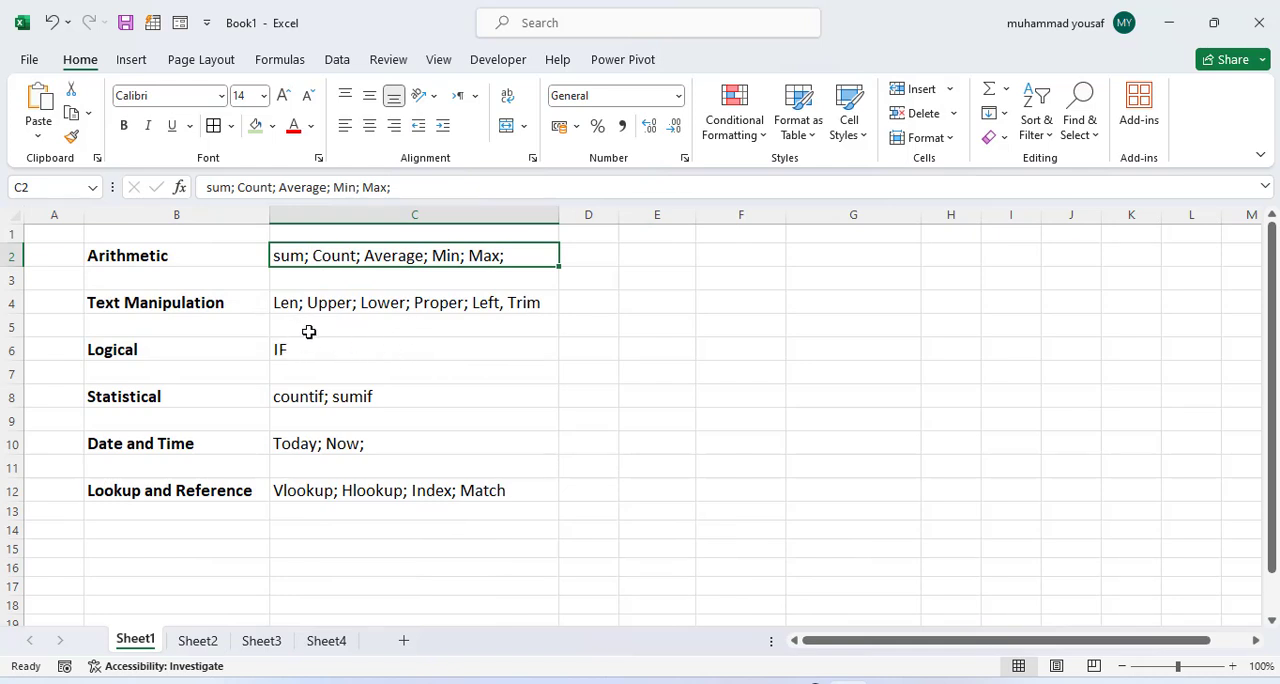
{"action": "left_click", "coordinate": [197, 641]}
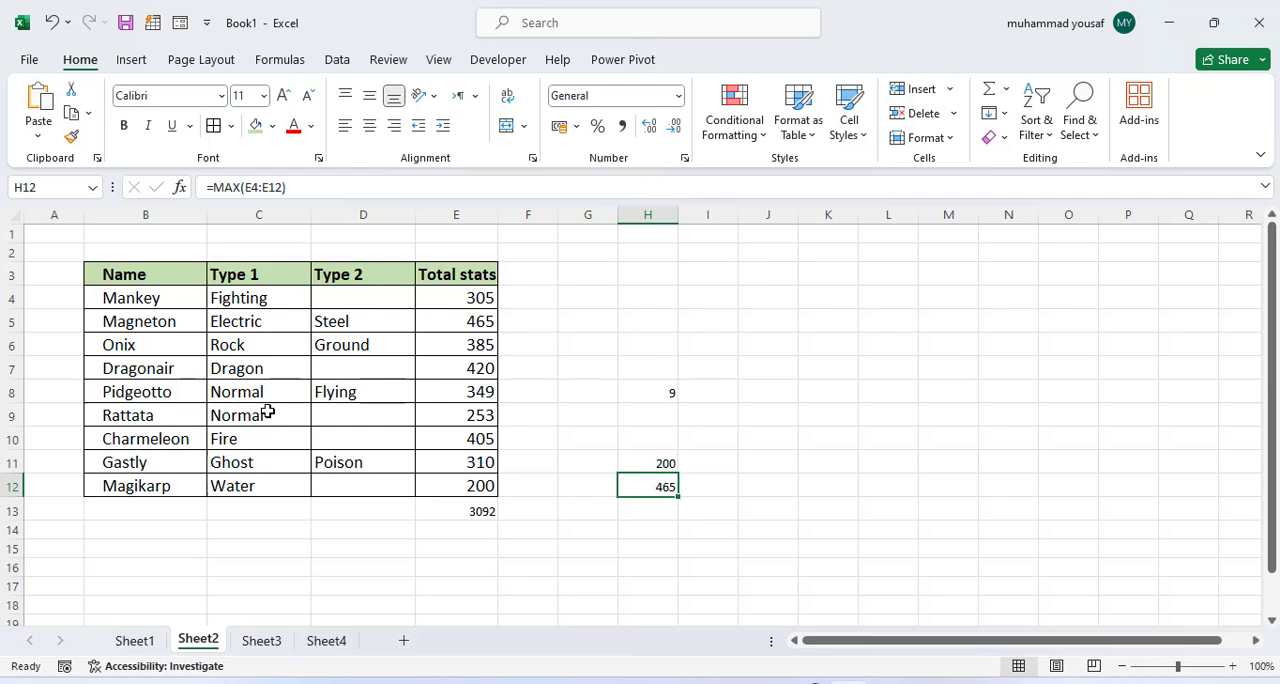
{"action": "left_click", "coordinate": [717, 344]}
{"action": "type", "text": "=le"}
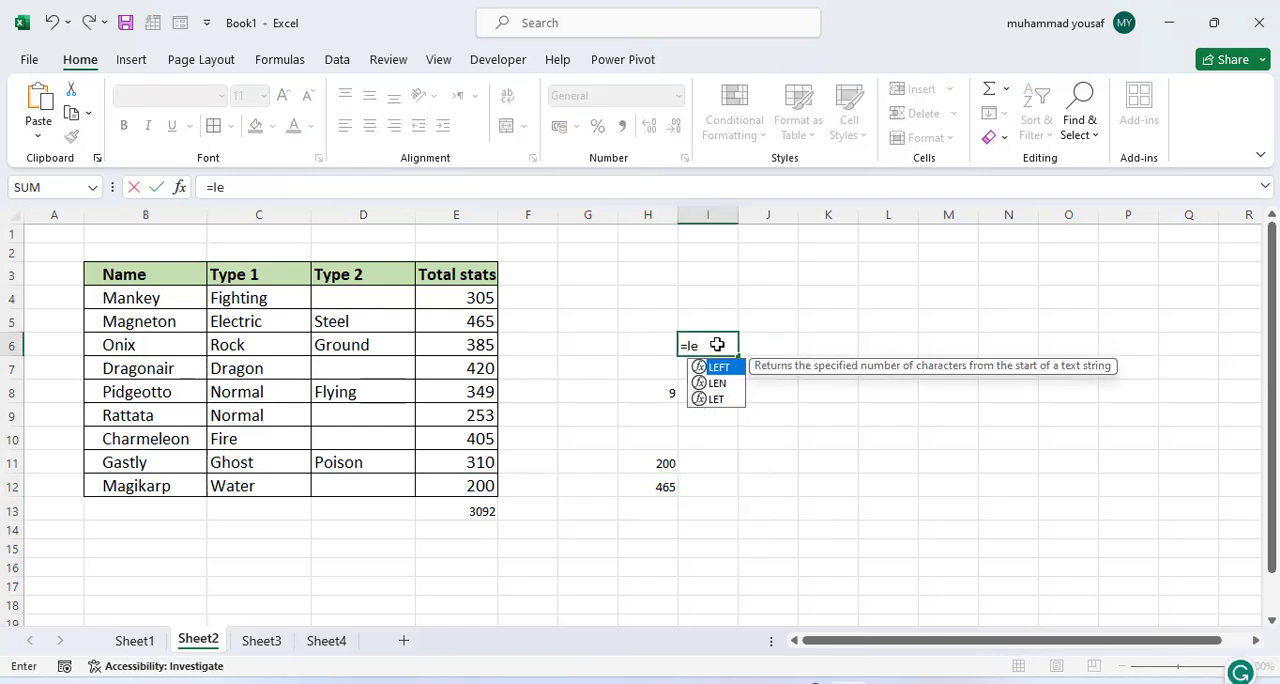
{"action": "type", "text": "n("}
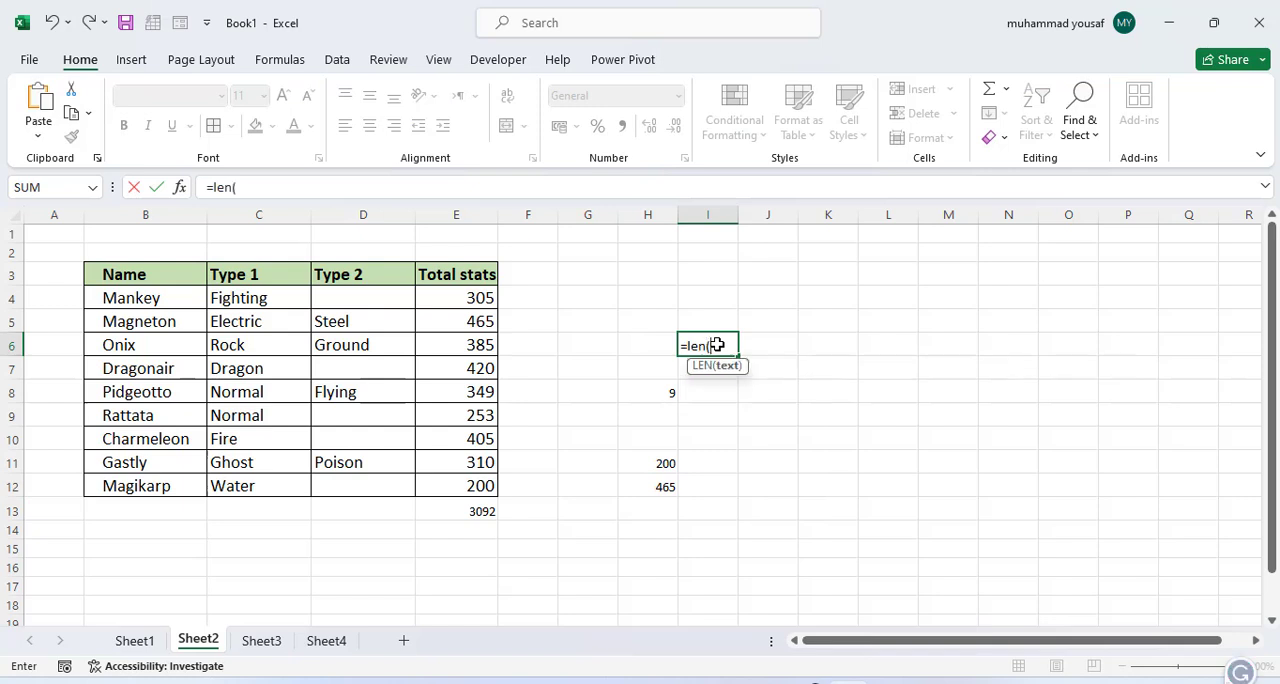
{"action": "left_click", "coordinate": [149, 322]}
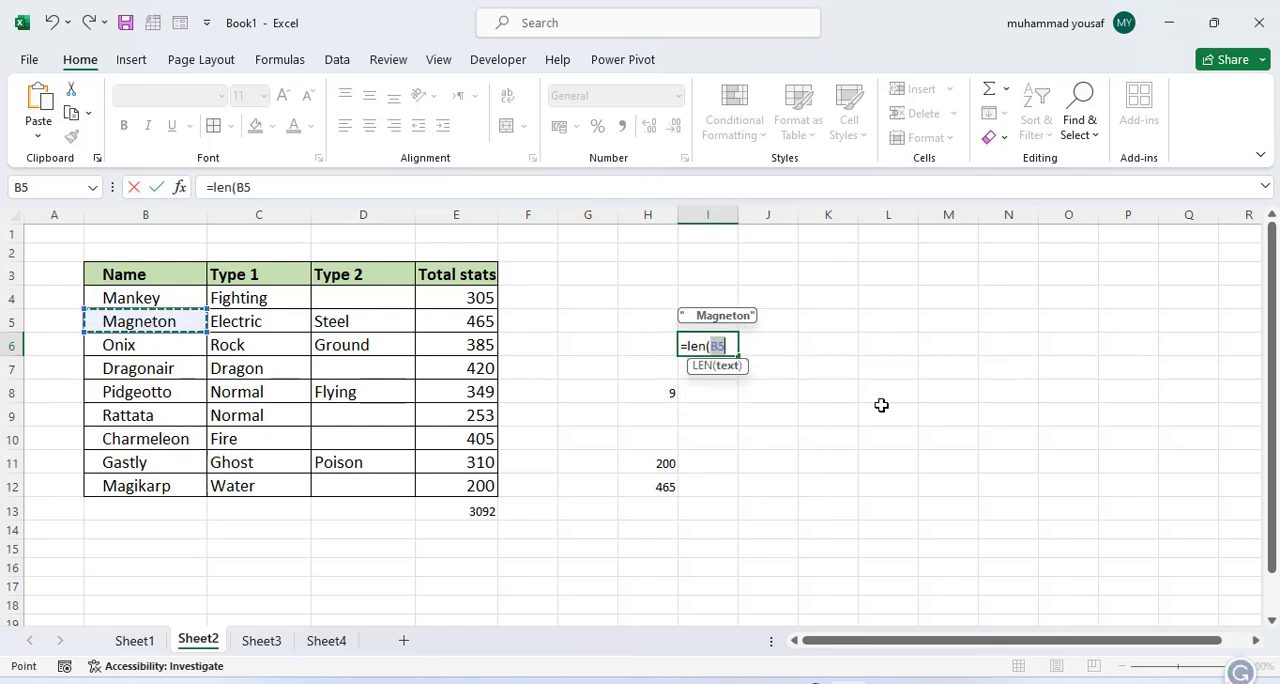
{"action": "type", "text": ")"}
{"action": "key", "text": "Return"}
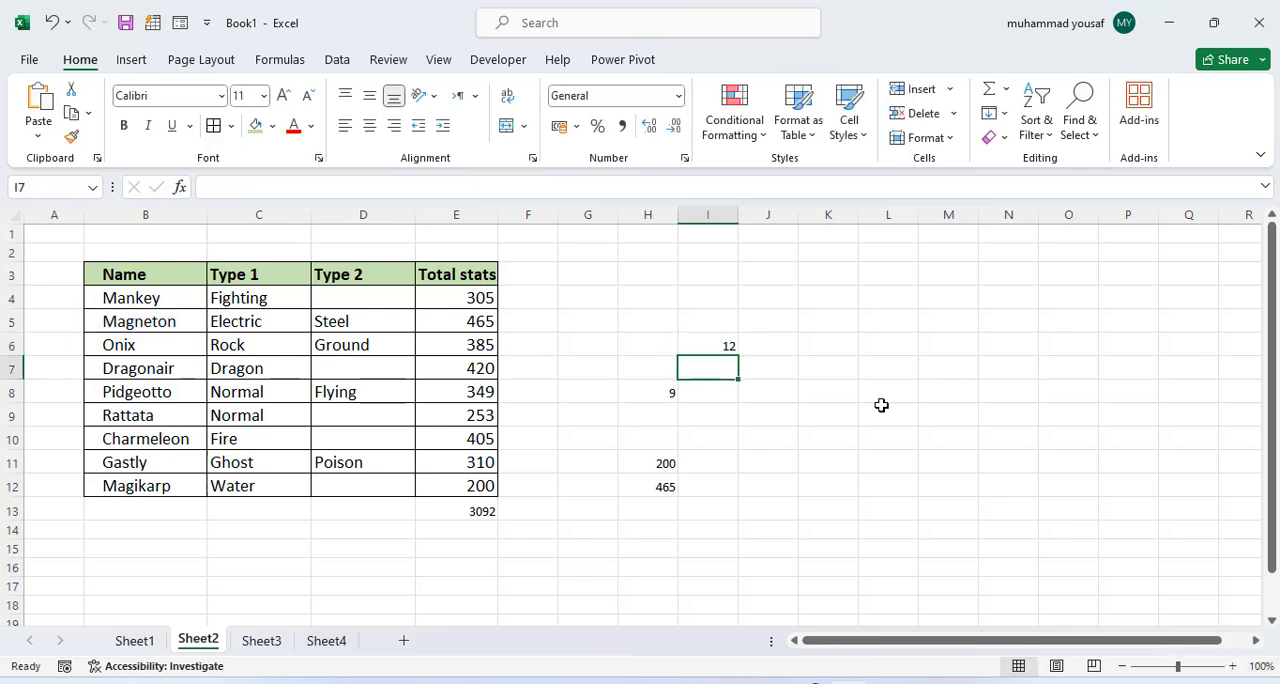
Step: In cell I9, calculate the character length of the name Gastly with =LEN(B11)
{"action": "left_click", "coordinate": [731, 416]}
{"action": "type", "text": "=len("}
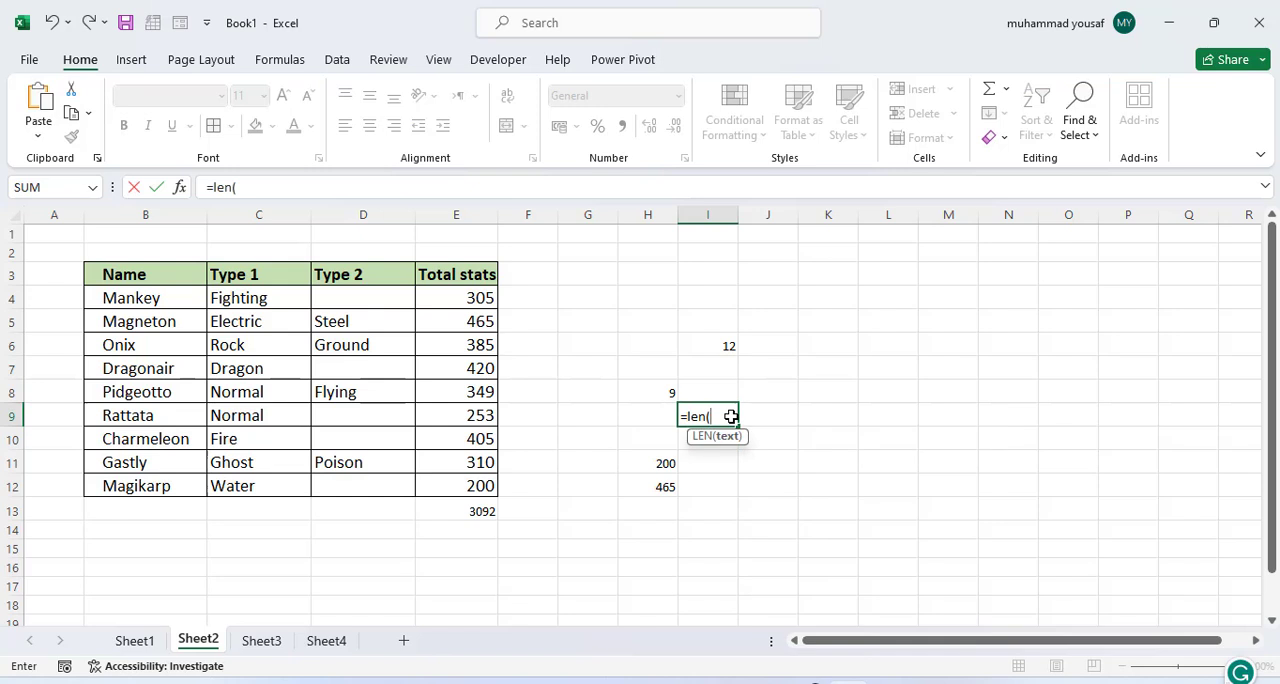
{"action": "left_click", "coordinate": [128, 469]}
{"action": "type", "text": ")"}
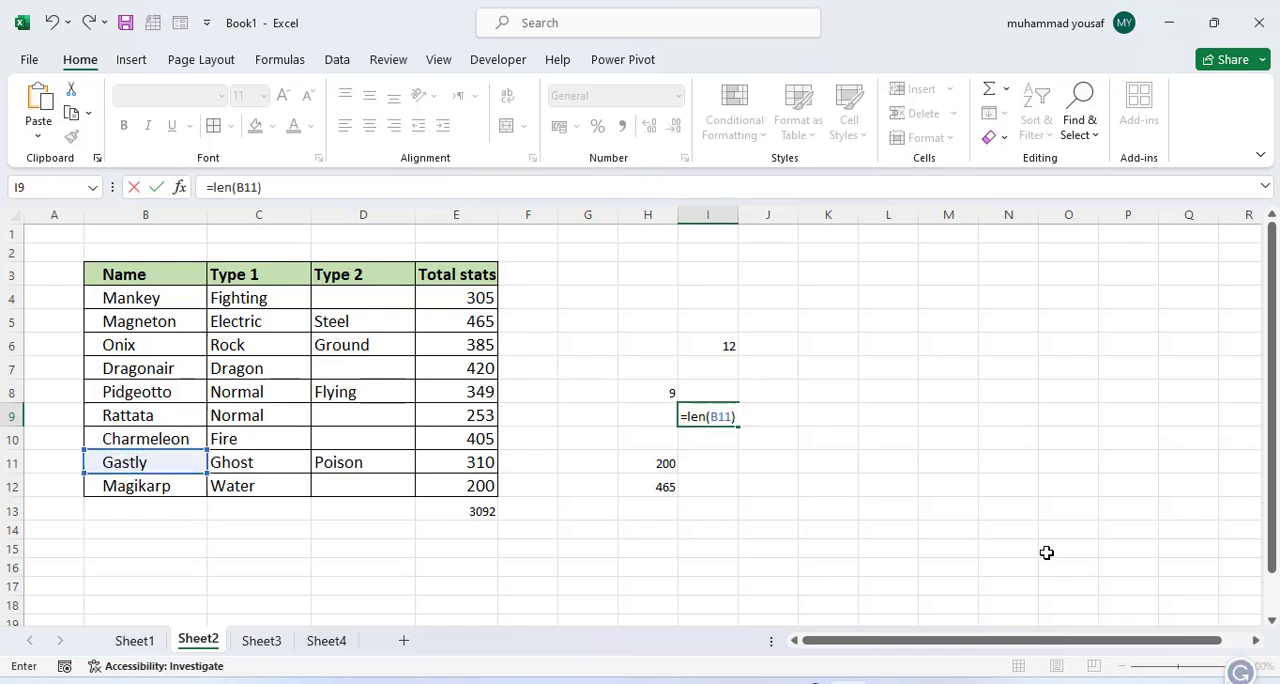
{"action": "key", "text": "Return"}
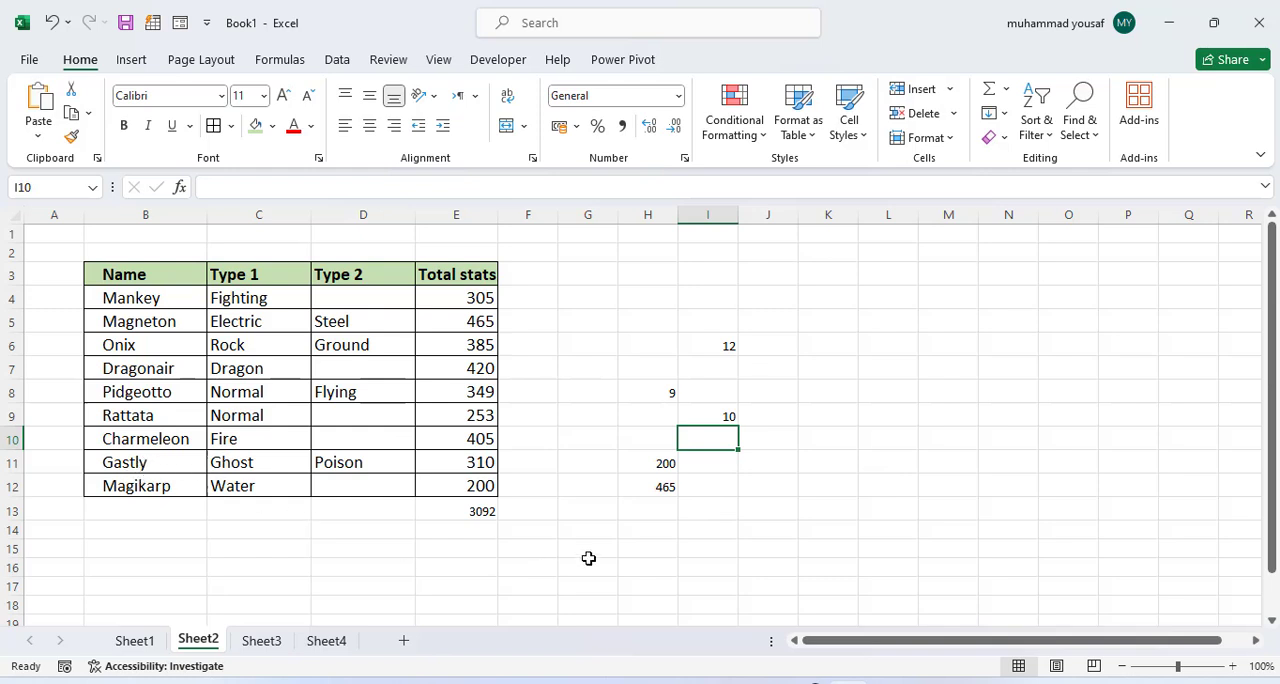
Step: Enter the sample text "Hello world" in cell F16 and widen column F to fit it
{"action": "left_click", "coordinate": [549, 567]}
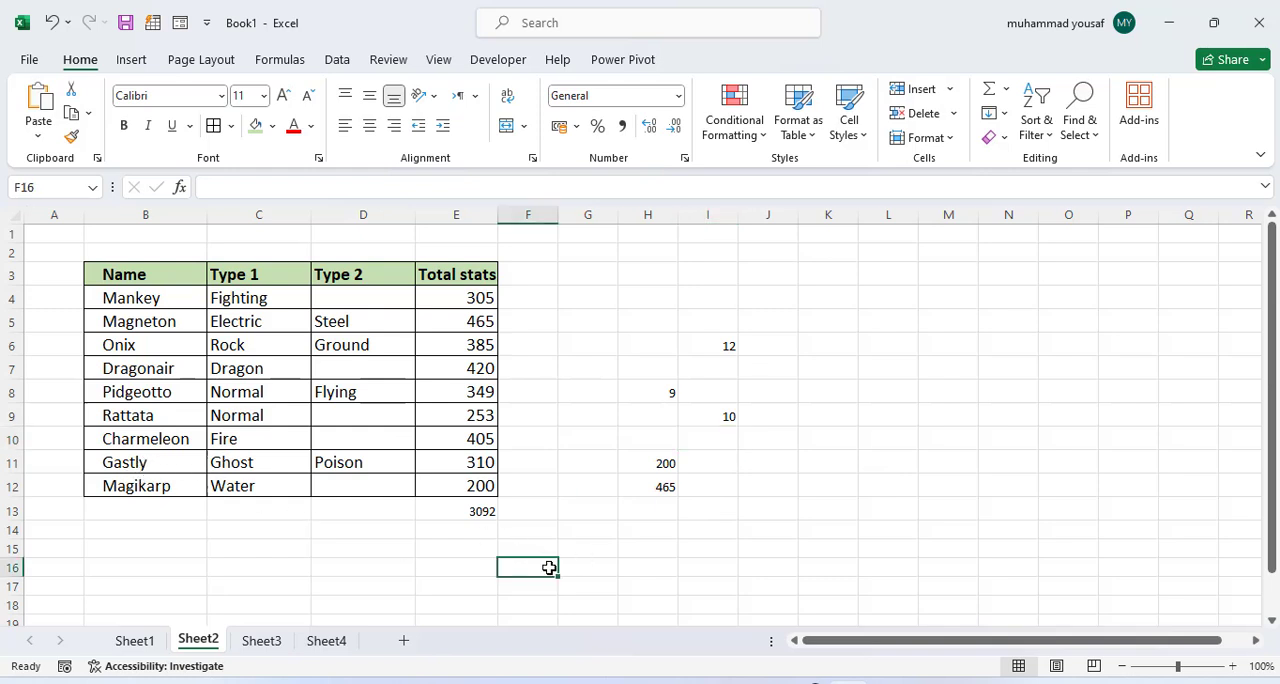
{"action": "type", "text": "Hello world"}
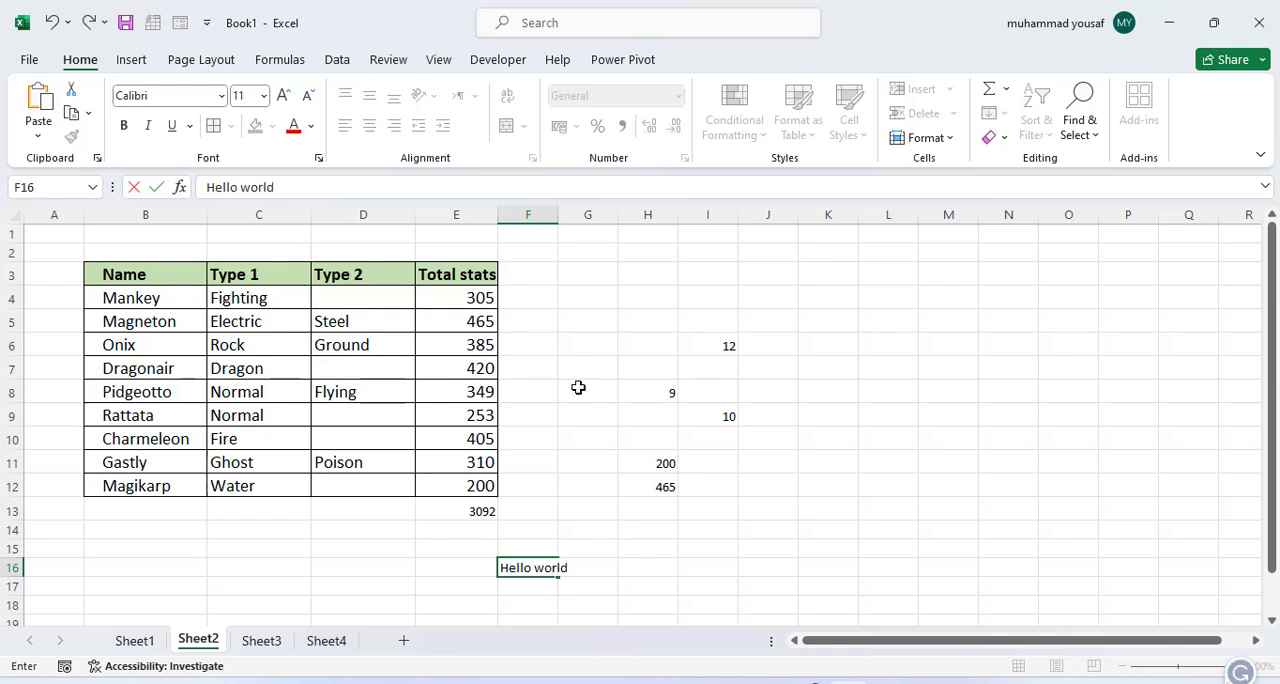
{"action": "left_click", "coordinate": [561, 216]}
{"action": "left_click_drag", "start_coordinate": [558, 217], "coordinate": [581, 218]}
Step: In cell K11, calculate the character length of the Hello world text with =LEN(F16)
{"action": "left_click", "coordinate": [828, 458]}
{"action": "type", "text": "=l"}
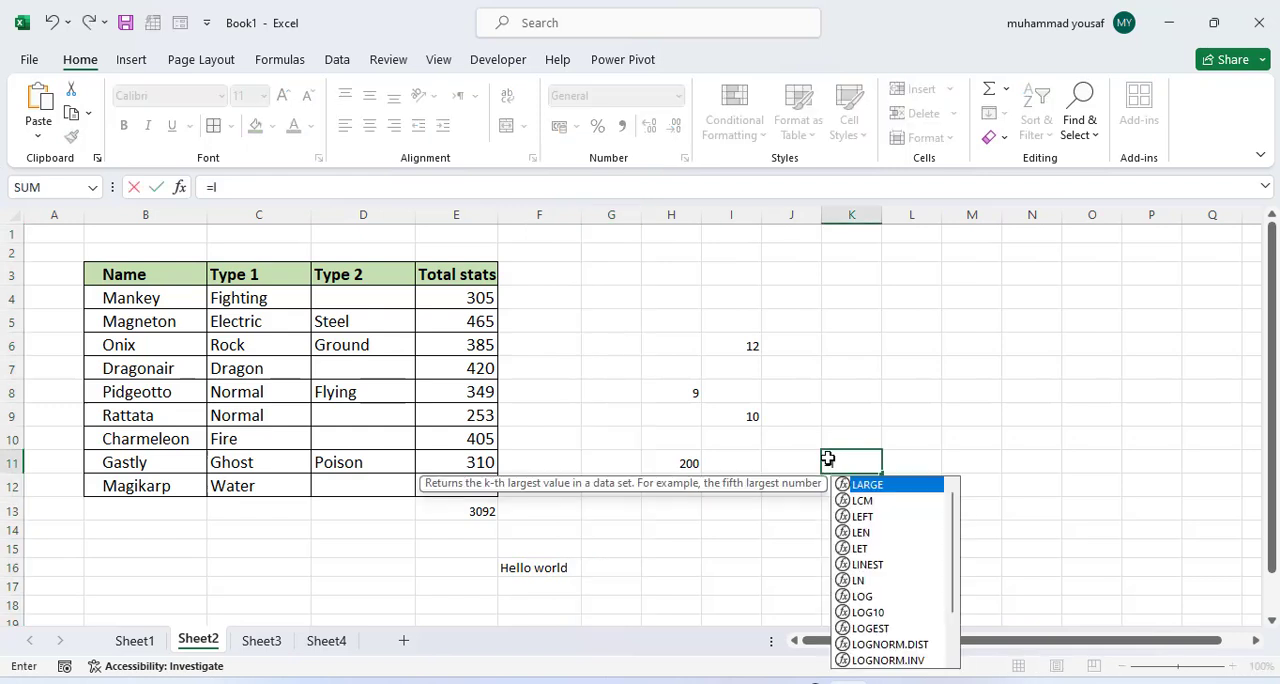
{"action": "type", "text": "en("}
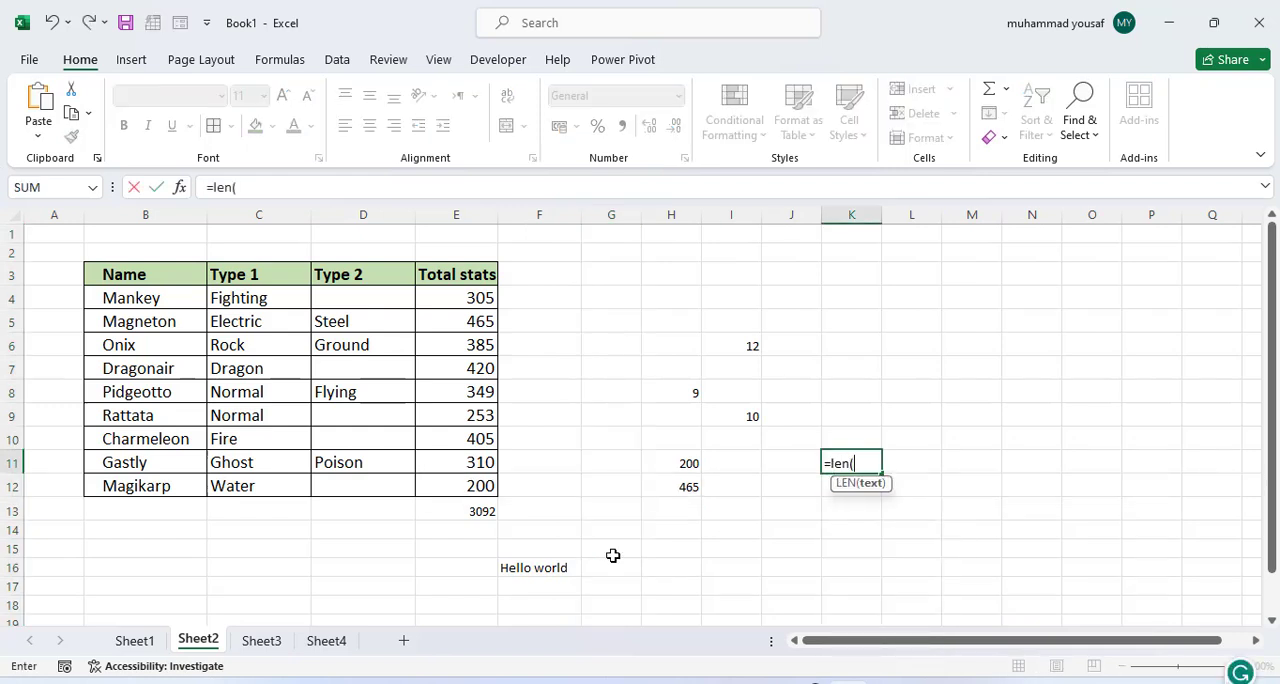
{"action": "left_click", "coordinate": [556, 566]}
{"action": "type", "text": ")"}
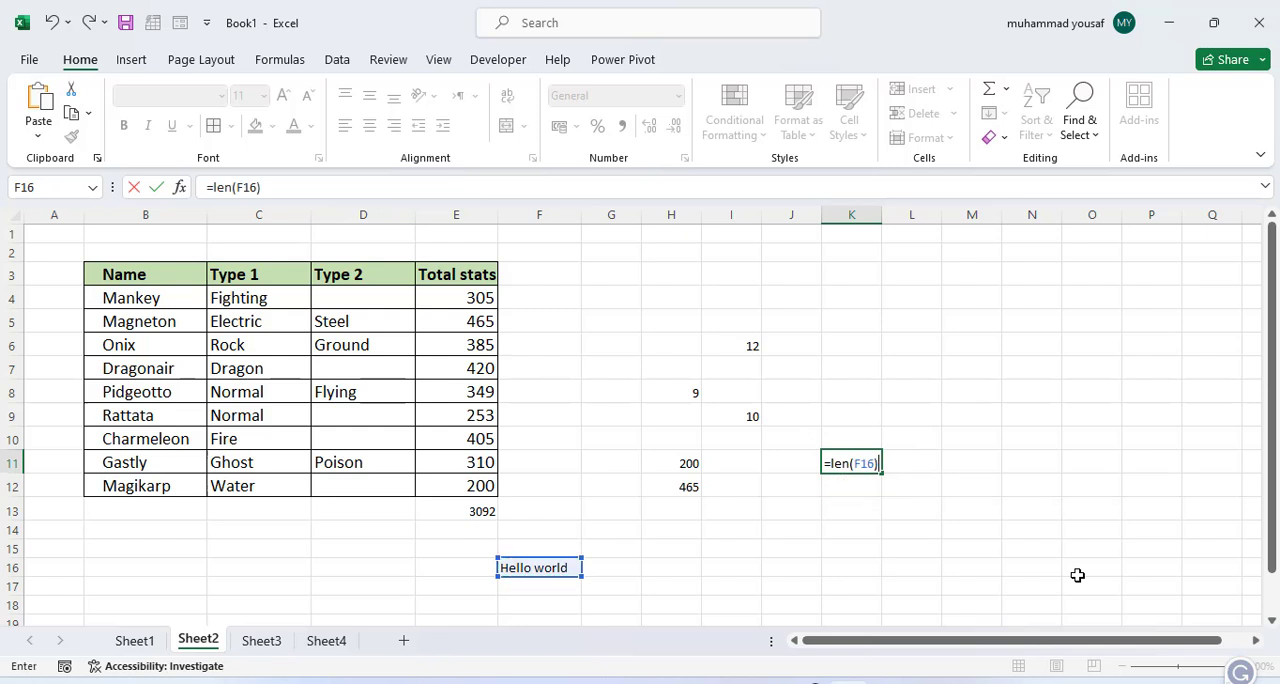
{"action": "key", "text": "Return"}
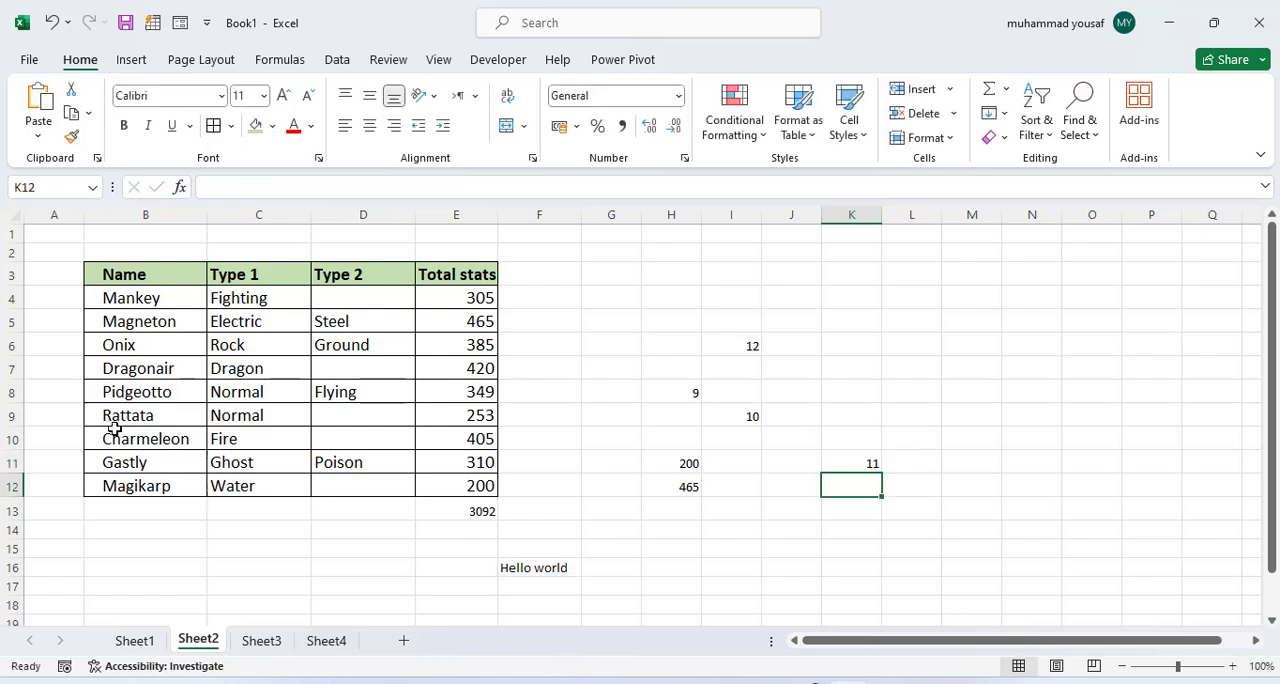
Step: Examine the LEN formulas in I6 and I9, the text functions listed on Sheet1, and the sample text in F16 of Sheet2
{"action": "left_click", "coordinate": [760, 414]}
{"action": "left_click", "coordinate": [757, 350]}
{"action": "left_click", "coordinate": [748, 412]}
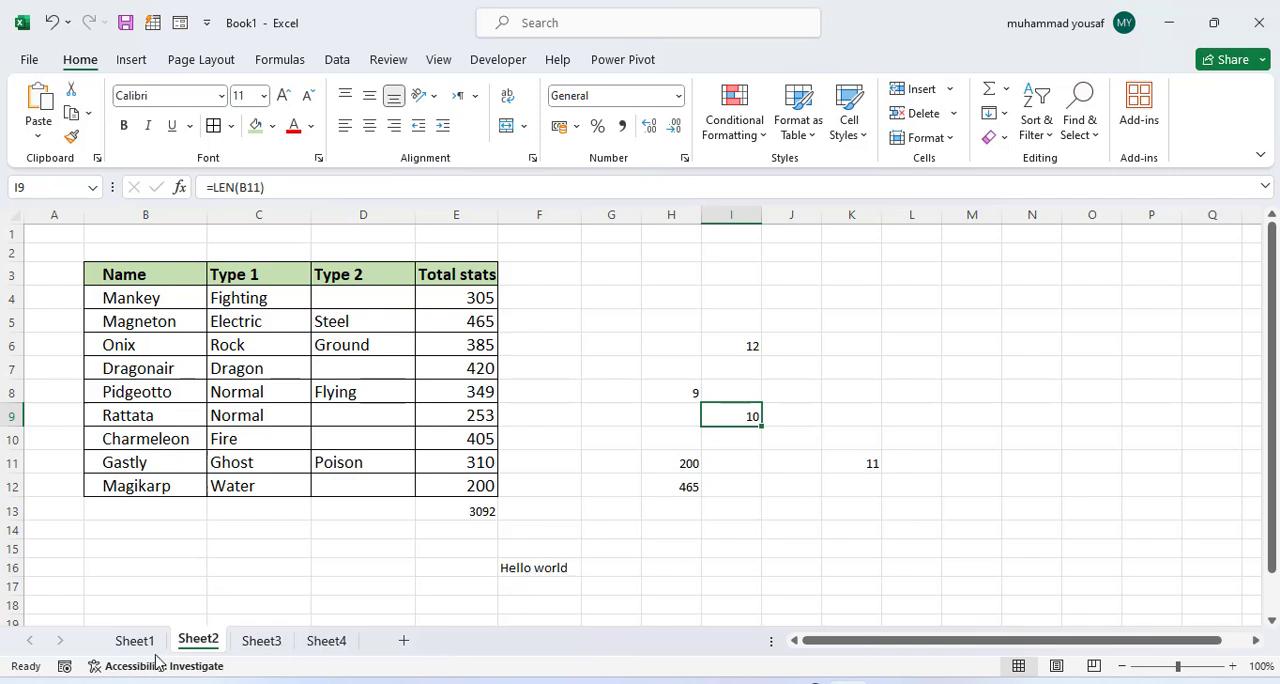
{"action": "left_click", "coordinate": [128, 642]}
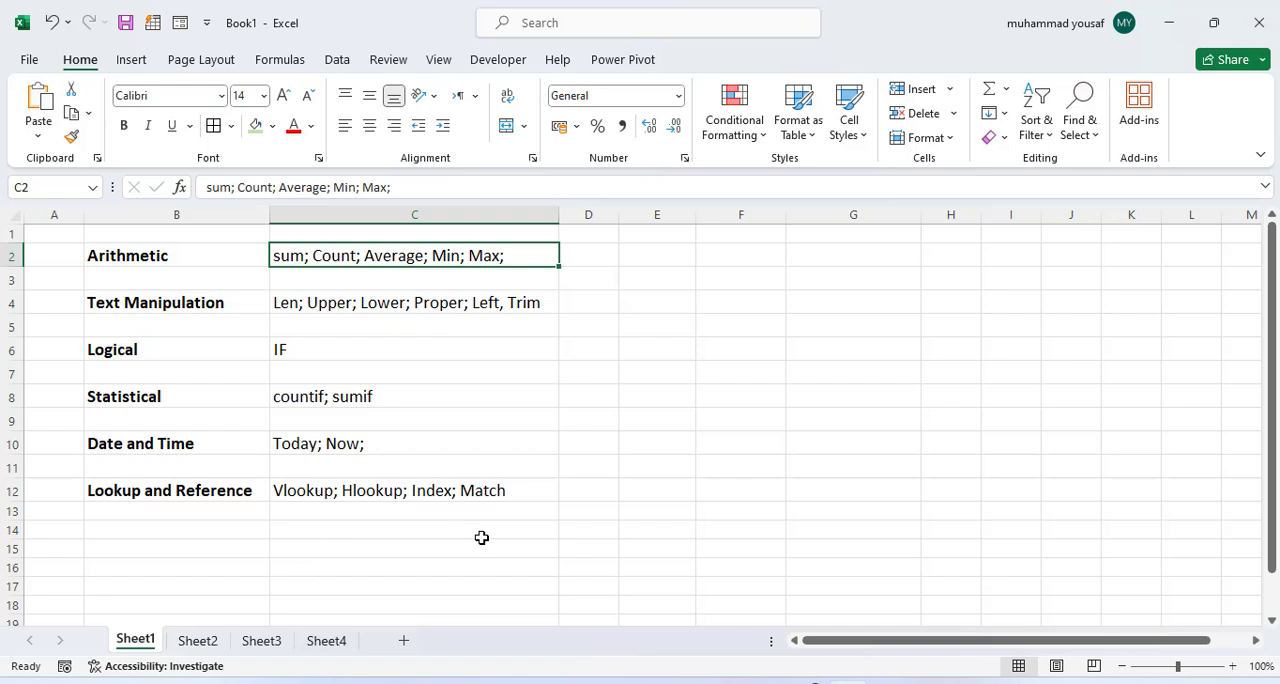
{"action": "left_click", "coordinate": [200, 643]}
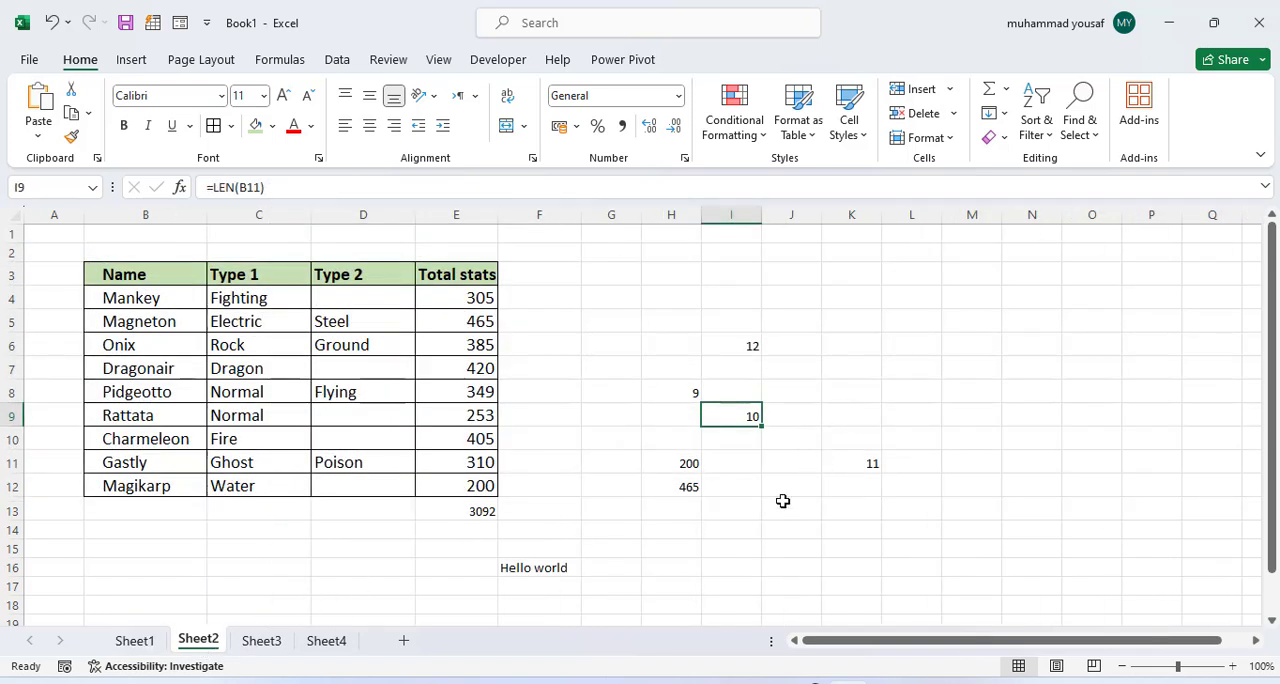
{"action": "left_click_drag", "start_coordinate": [569, 366], "coordinate": [854, 506]}
{"action": "left_click", "coordinate": [792, 548]}
{"action": "left_click", "coordinate": [530, 572]}
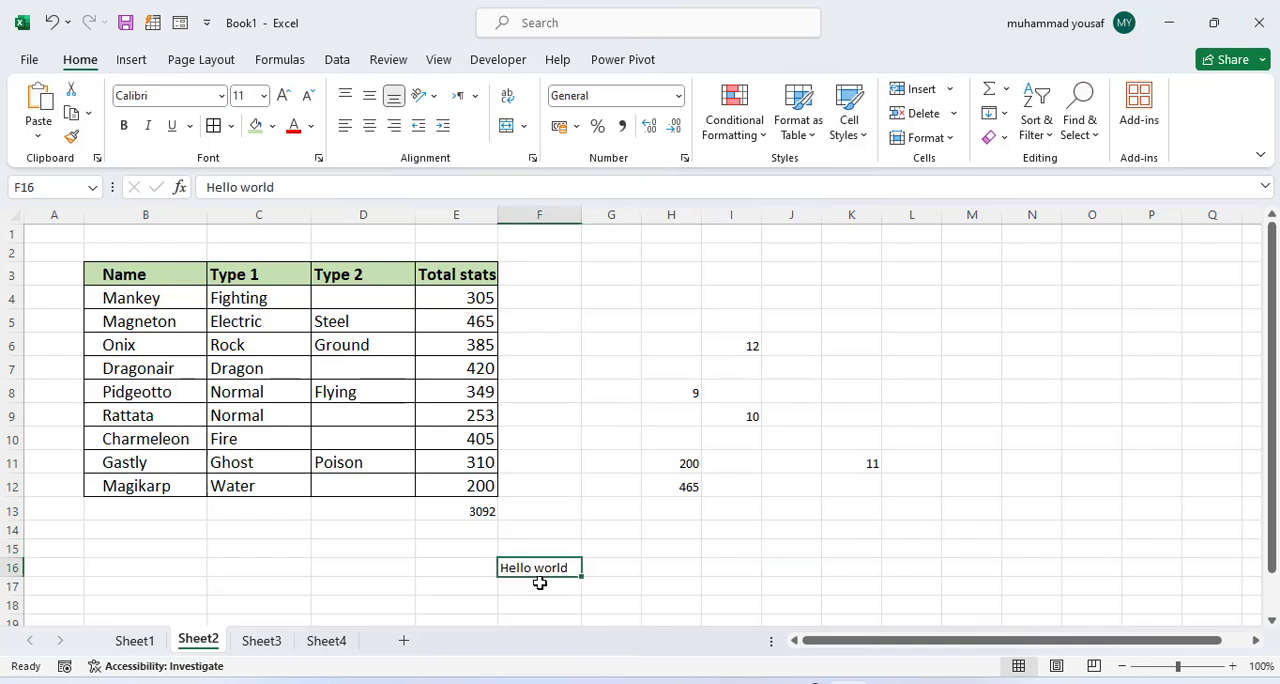
Step: In cell H16, convert the Hello world text to capital letters with the formula =UPPER(F16)
{"action": "left_click", "coordinate": [684, 563]}
{"action": "type", "text": "=upp"}
{"action": "key", "text": "Tab"}
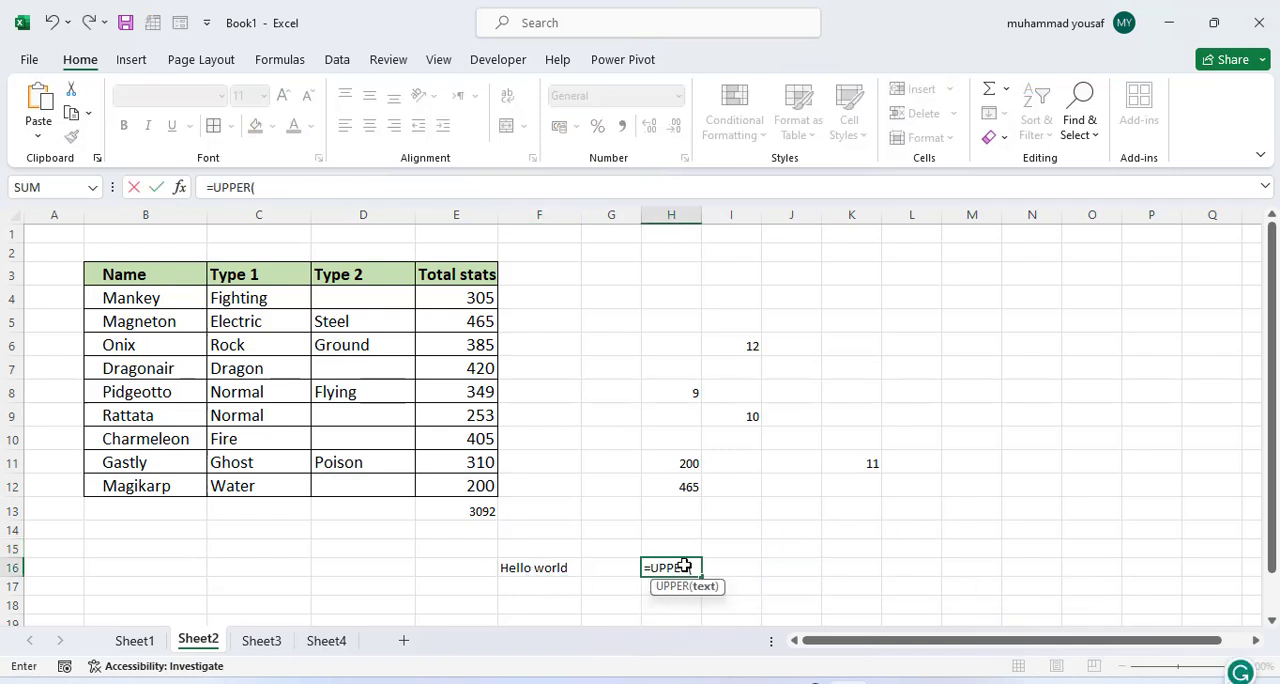
{"action": "left_click", "coordinate": [541, 567]}
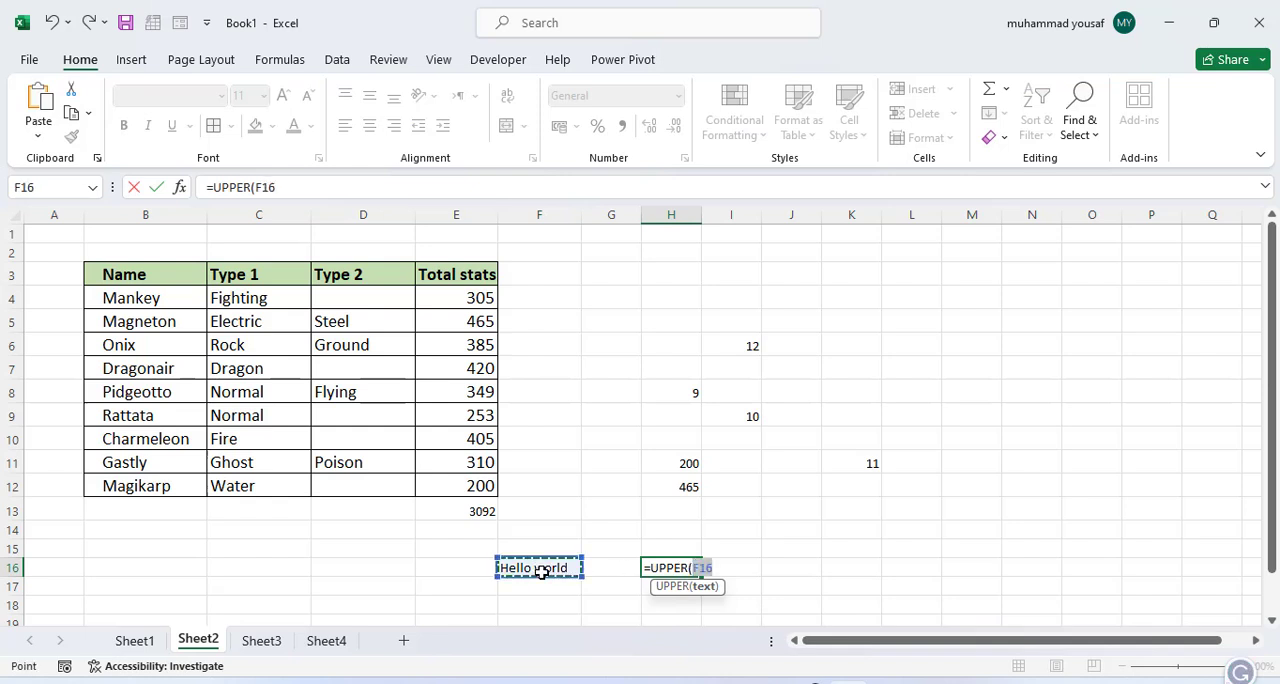
{"action": "key", "text": "Return"}
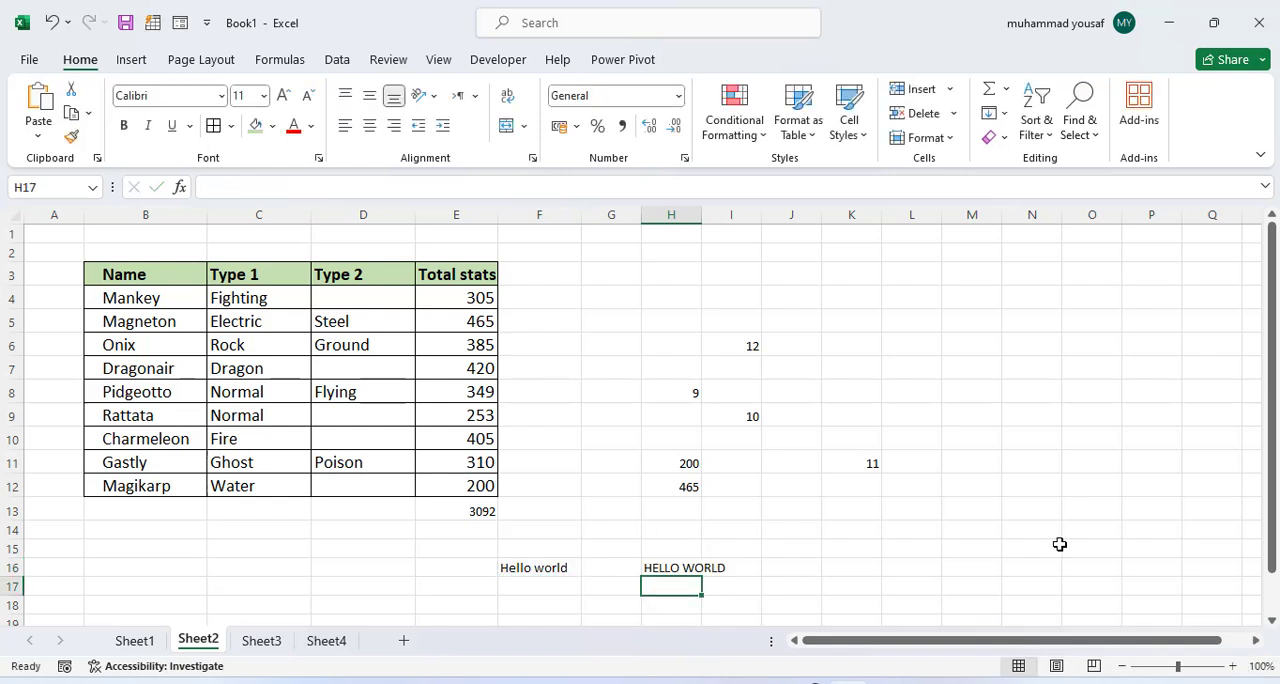
{"action": "left_click", "coordinate": [676, 568]}
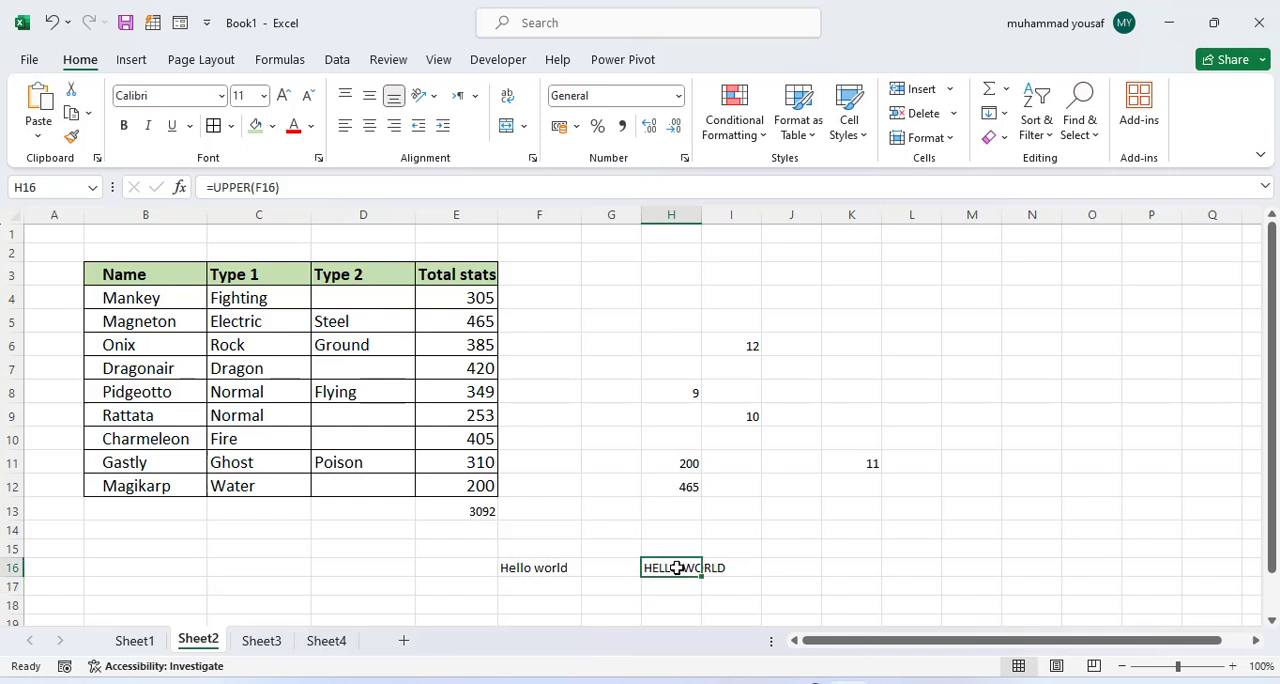
Step: Replace the UPPER formula in H16 with =LOWER(F16) to convert the Hello world text to lowercase
{"action": "key", "text": "Delete"}
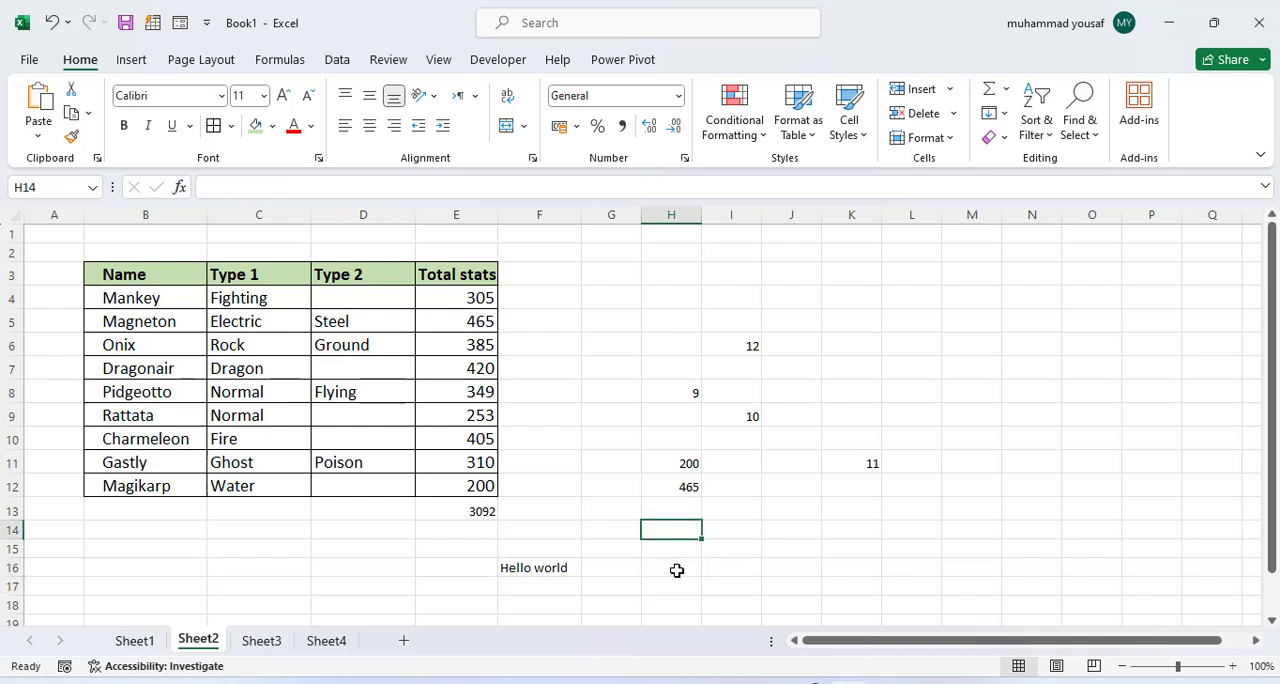
{"action": "type", "text": "=lwo"}
{"action": "key", "text": "BackSpace"}
{"action": "key", "text": "BackSpace"}
{"action": "type", "text": "ow"}
{"action": "key", "text": "Tab"}
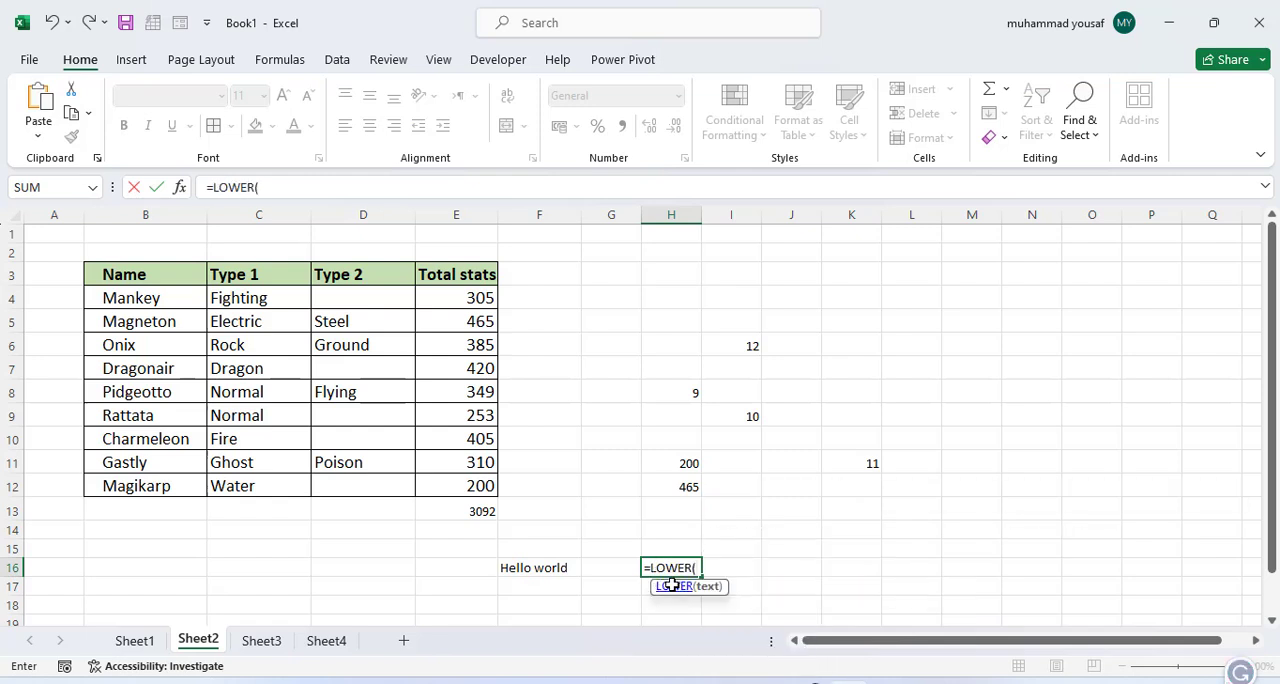
{"action": "left_click", "coordinate": [533, 568]}
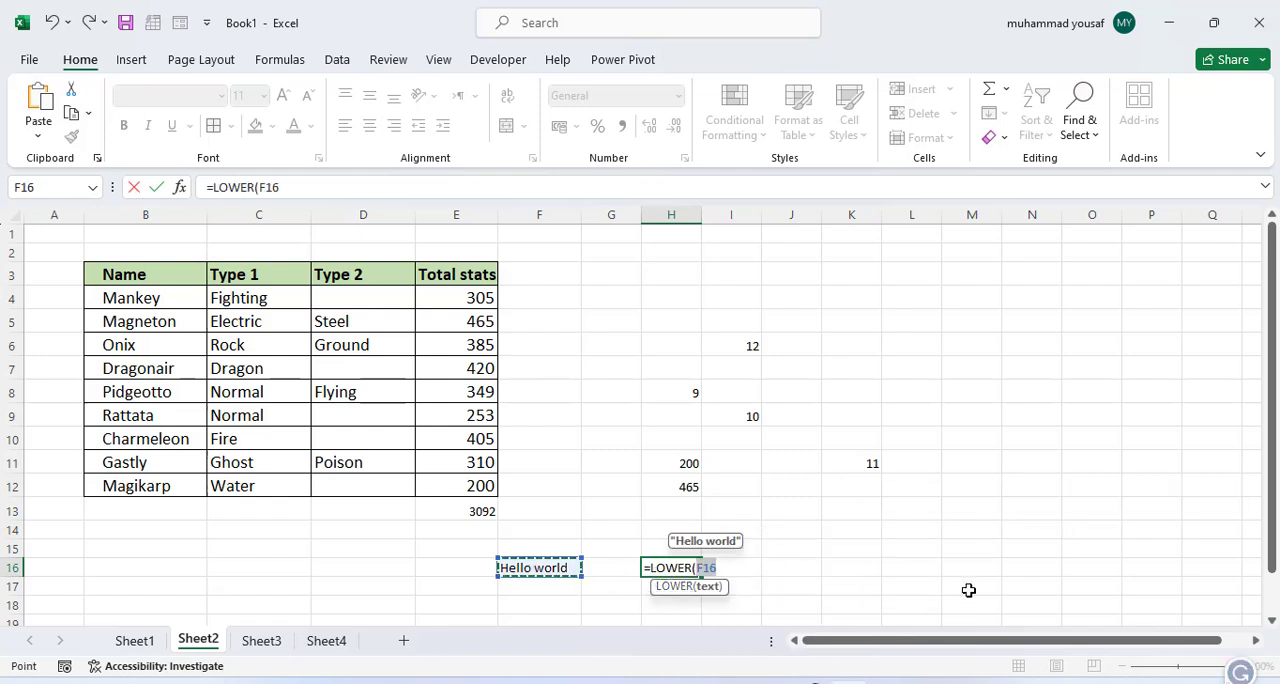
{"action": "type", "text": ")"}
{"action": "key", "text": "Return"}
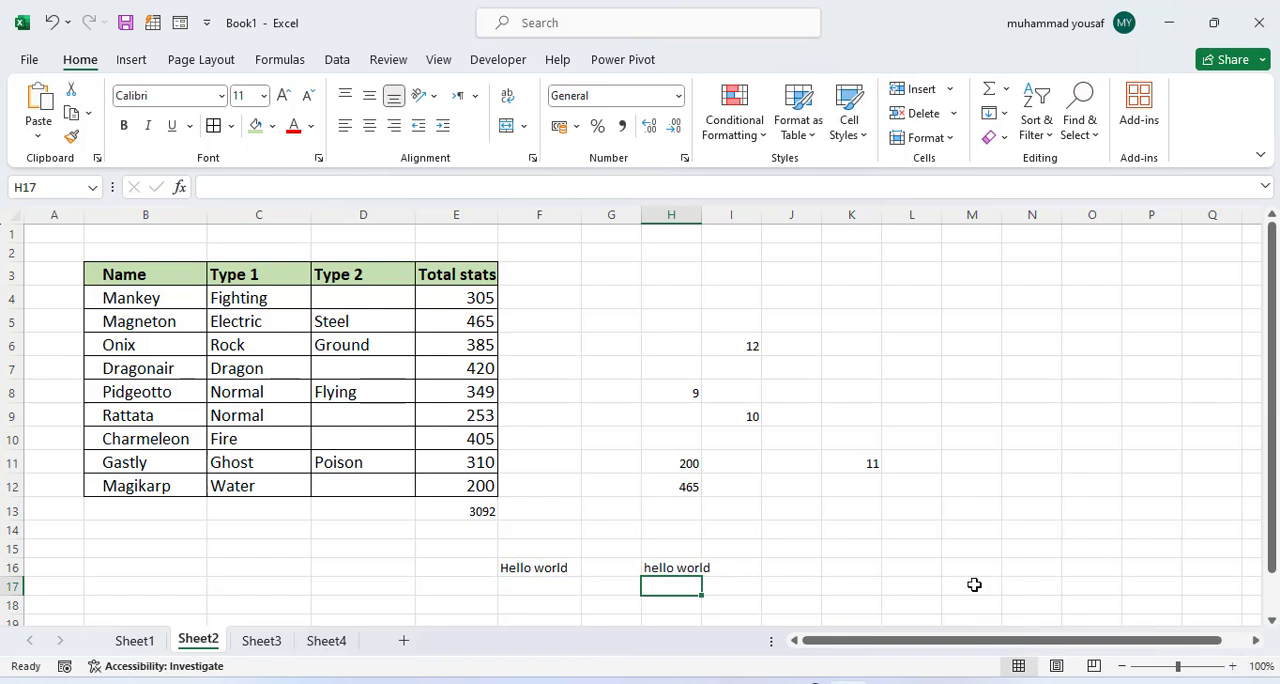
{"action": "left_click", "coordinate": [690, 568]}
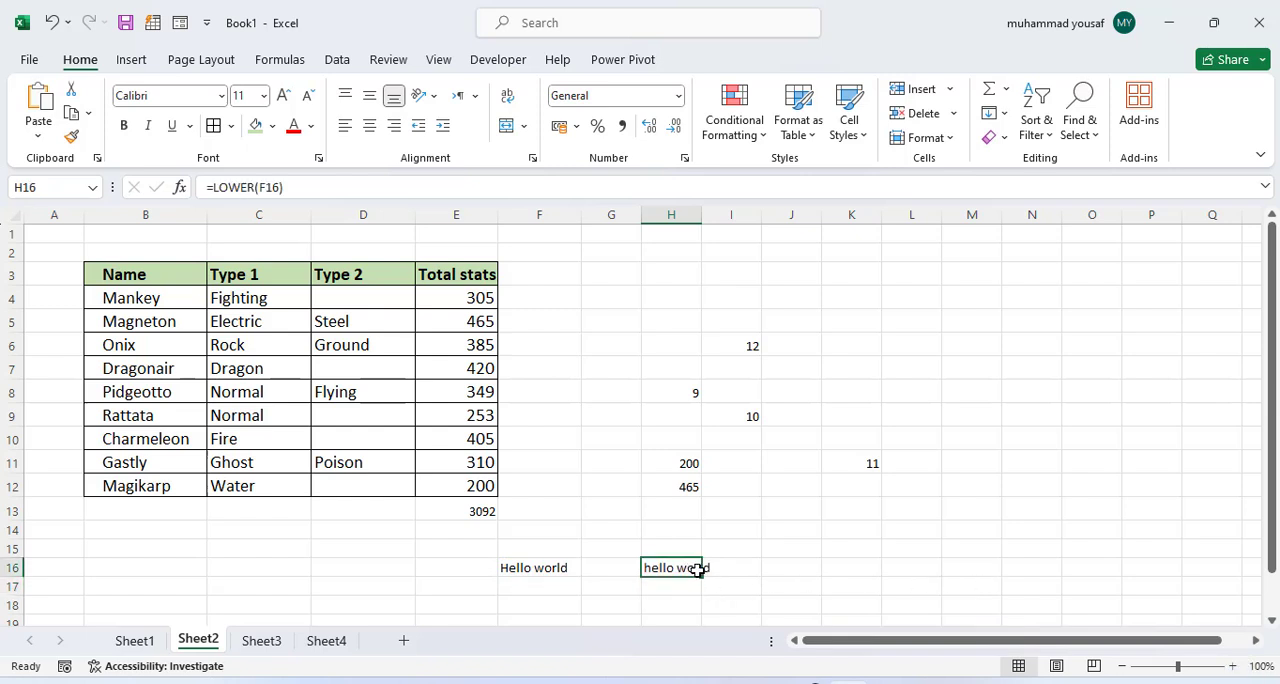
Step: In cell J16, capitalize each word of the lowercase text with the formula =PROPER(H16)
{"action": "left_click", "coordinate": [786, 572]}
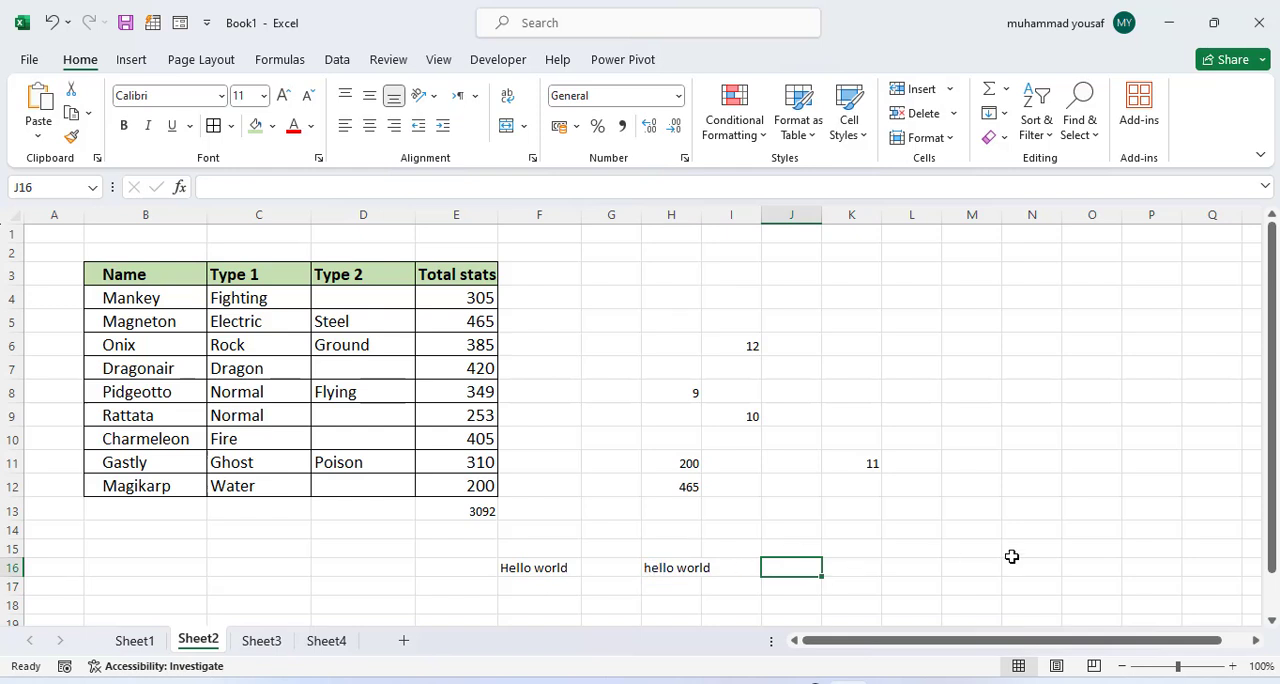
{"action": "type", "text": "=prop"}
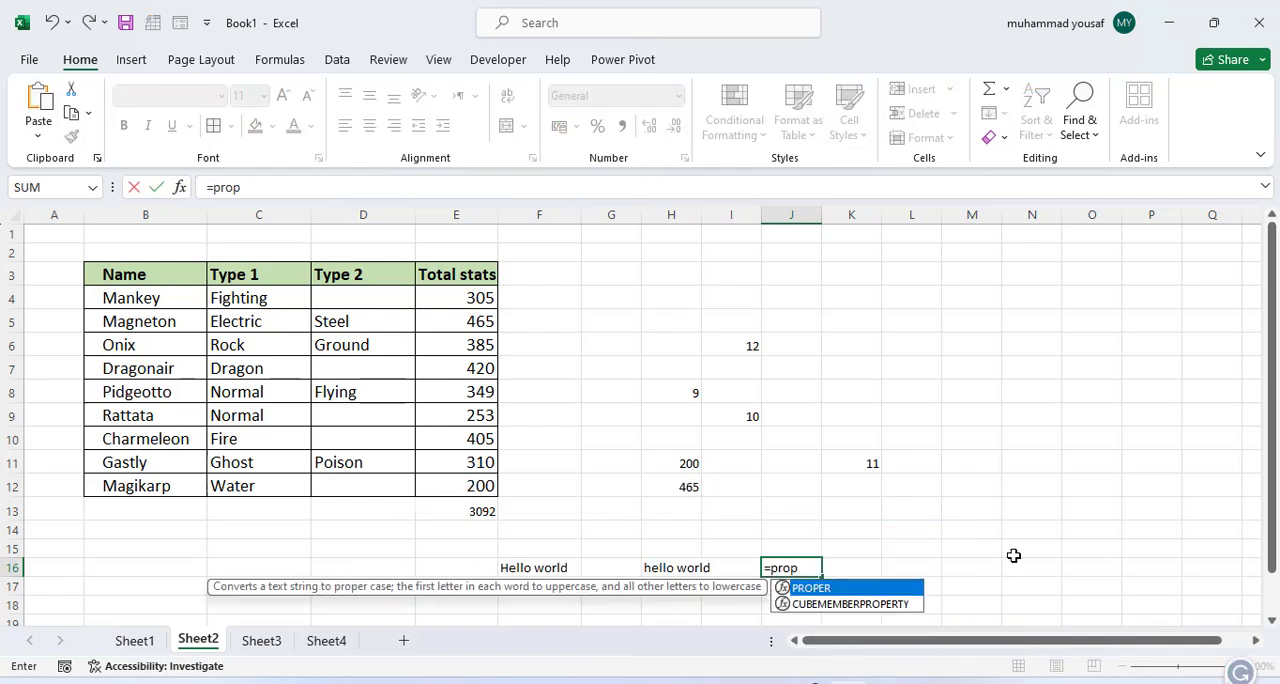
{"action": "key", "text": "Tab"}
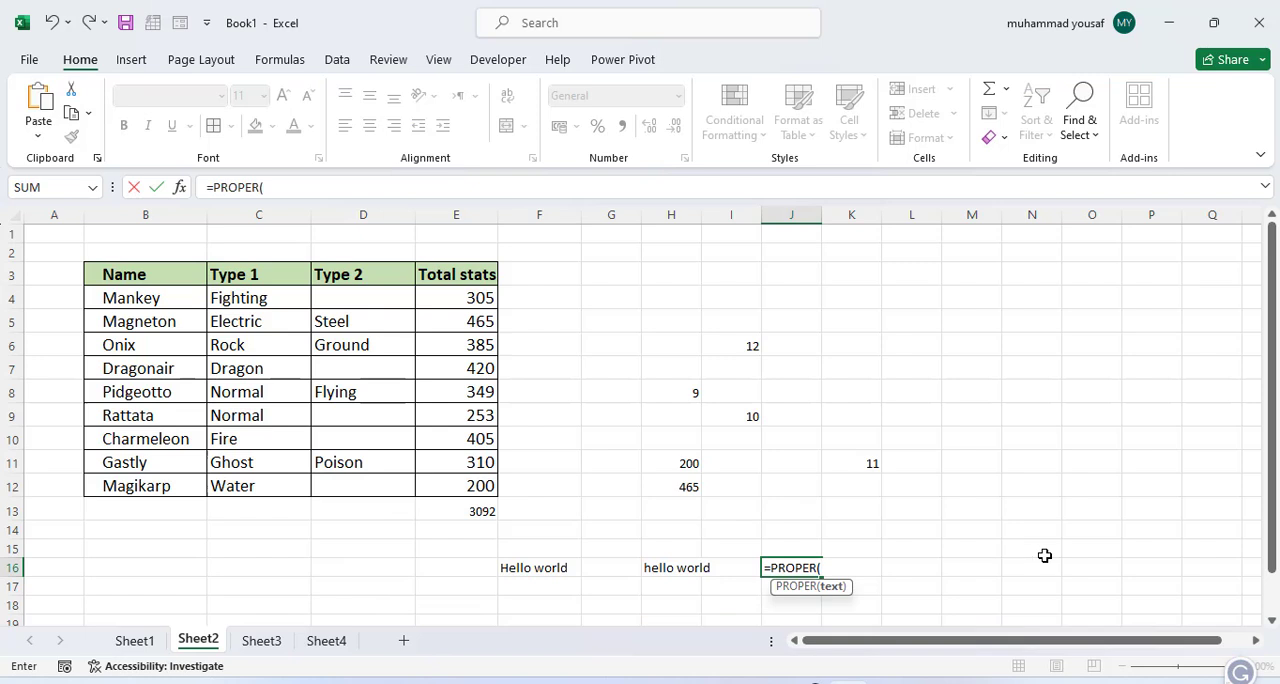
{"action": "left_click", "coordinate": [695, 568]}
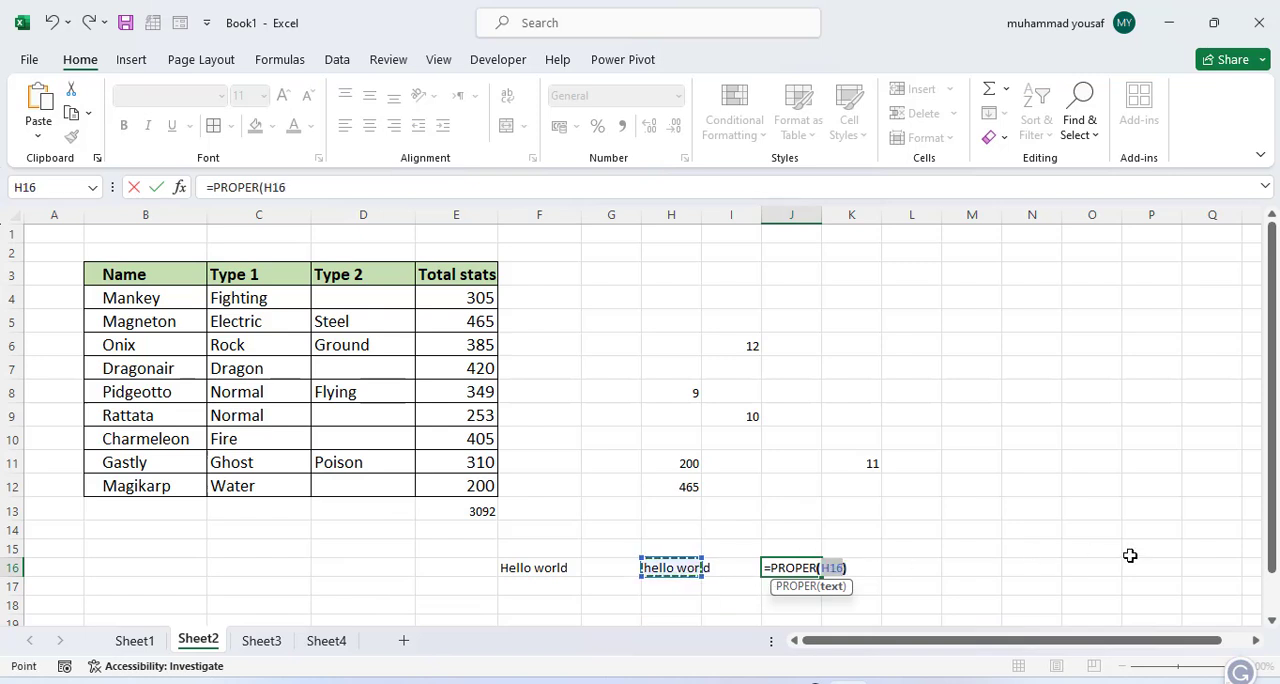
{"action": "key", "text": "Return"}
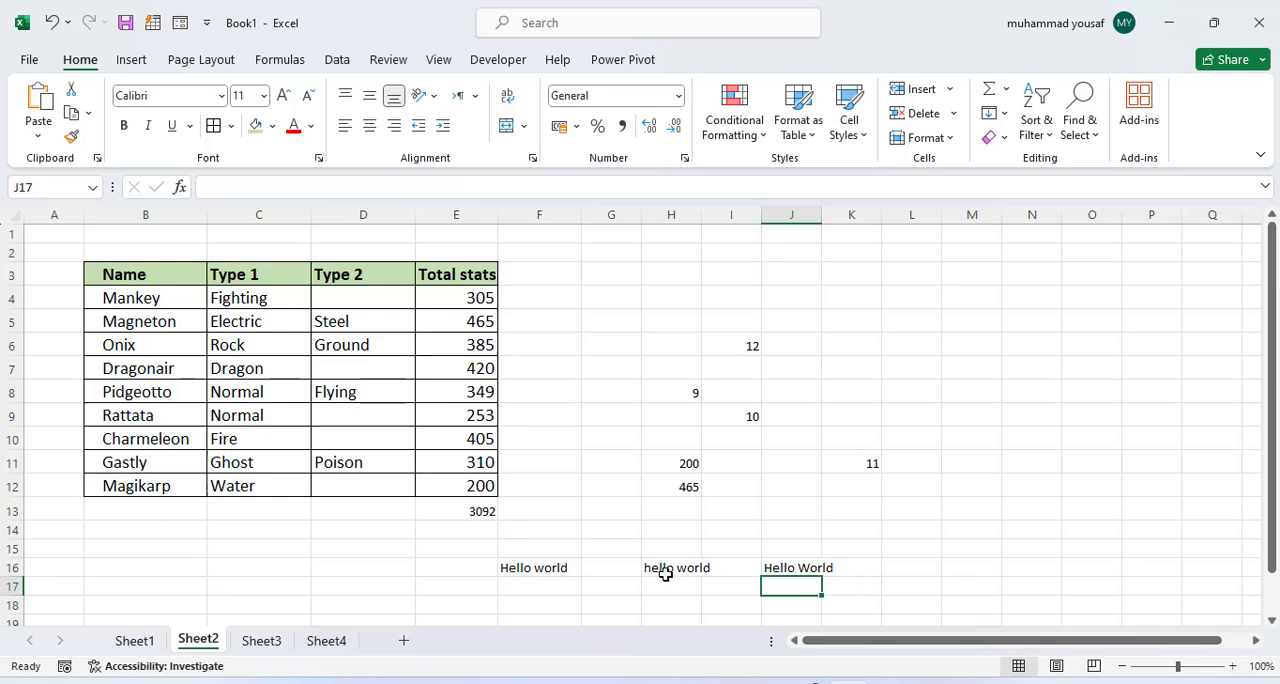
Step: Review the function list on Sheet1 and enter =LEFT(J16) in cell M12 of Sheet2 to extract the first character
{"action": "left_click", "coordinate": [134, 641]}
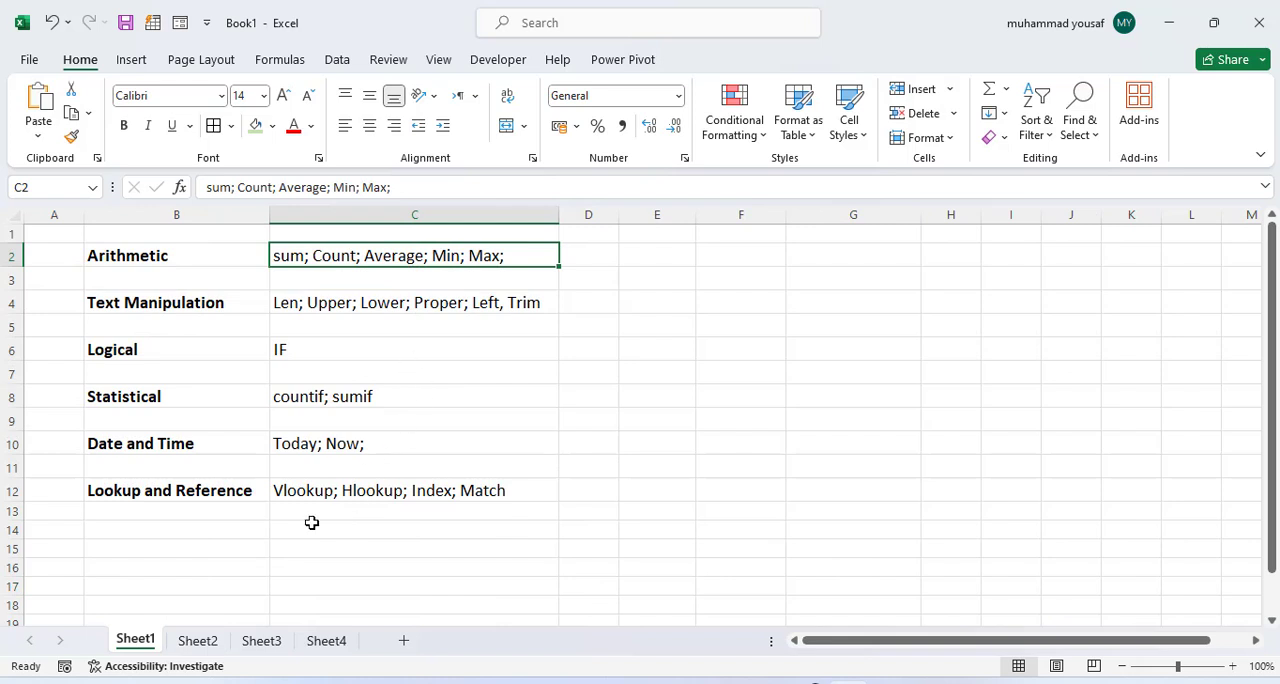
{"action": "left_click", "coordinate": [212, 640]}
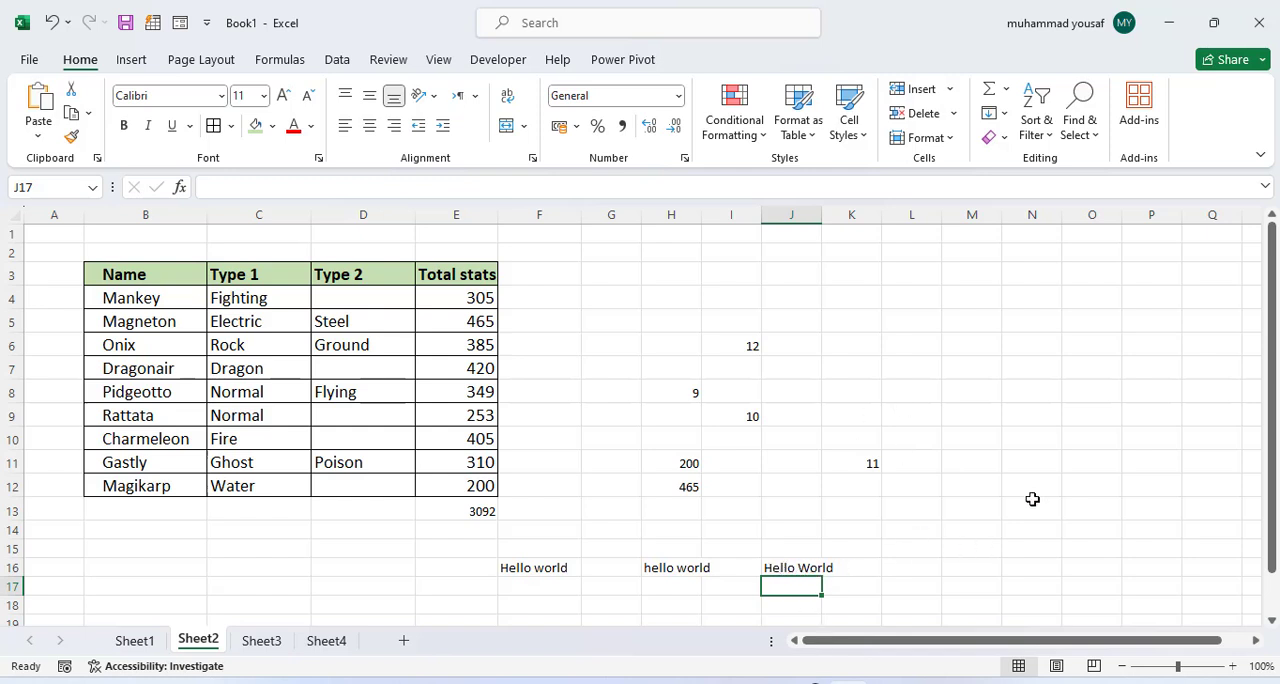
{"action": "left_click", "coordinate": [975, 485]}
{"action": "type", "text": "=l"}
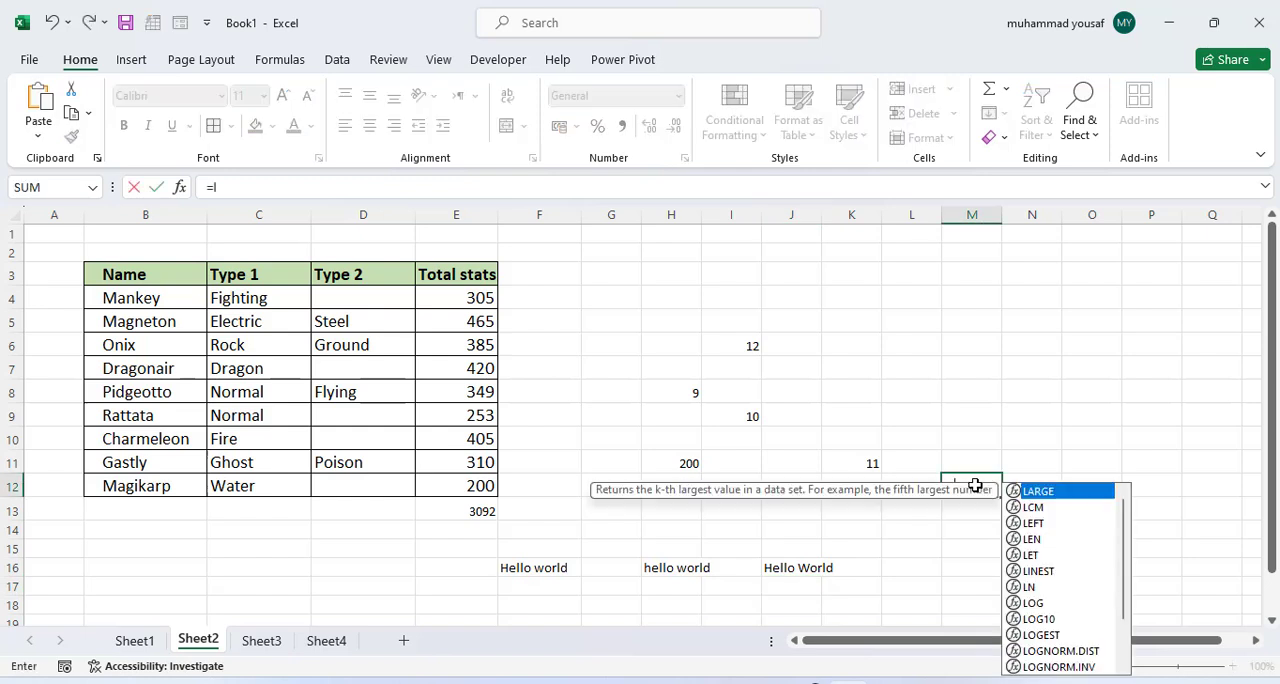
{"action": "type", "text": "eft("}
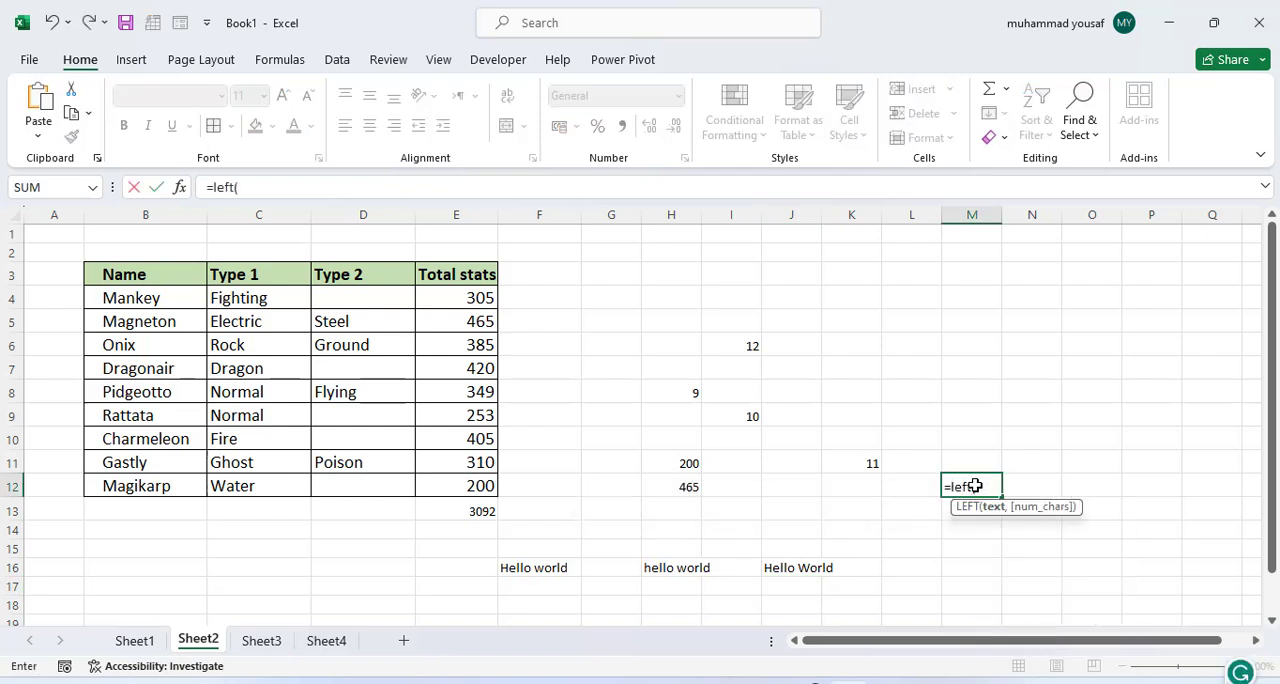
{"action": "left_click", "coordinate": [778, 570]}
{"action": "type", "text": ")"}
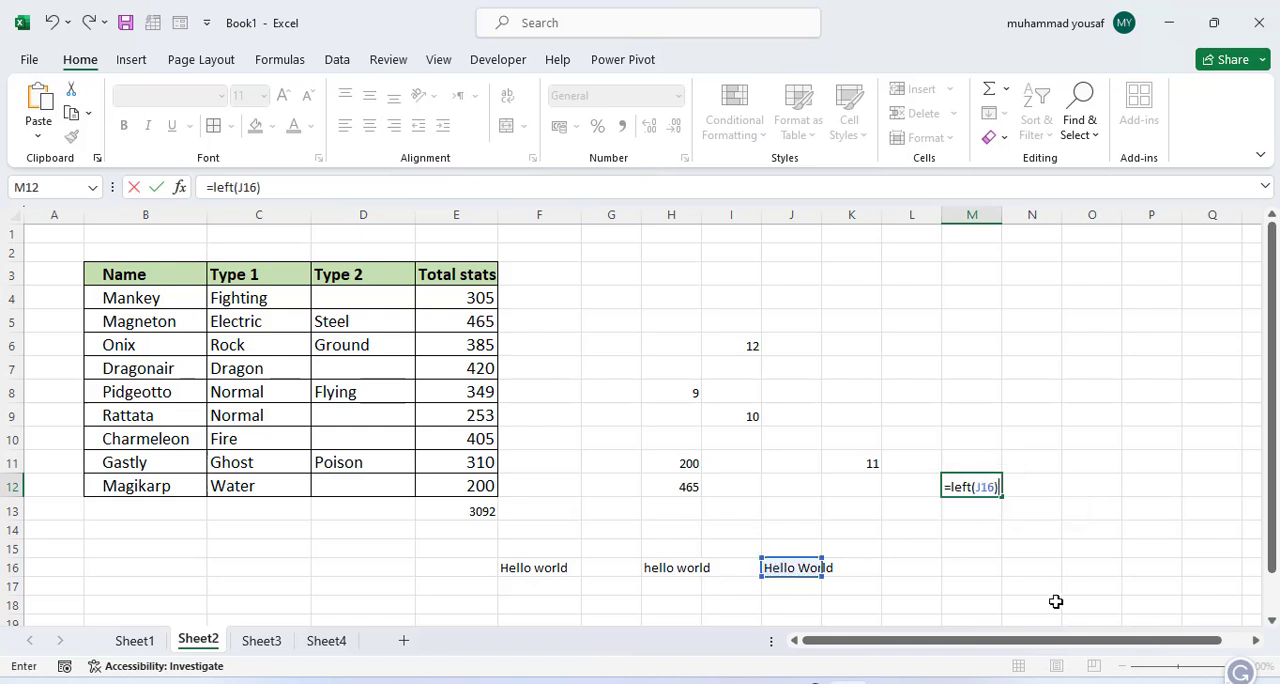
{"action": "key", "text": "Return"}
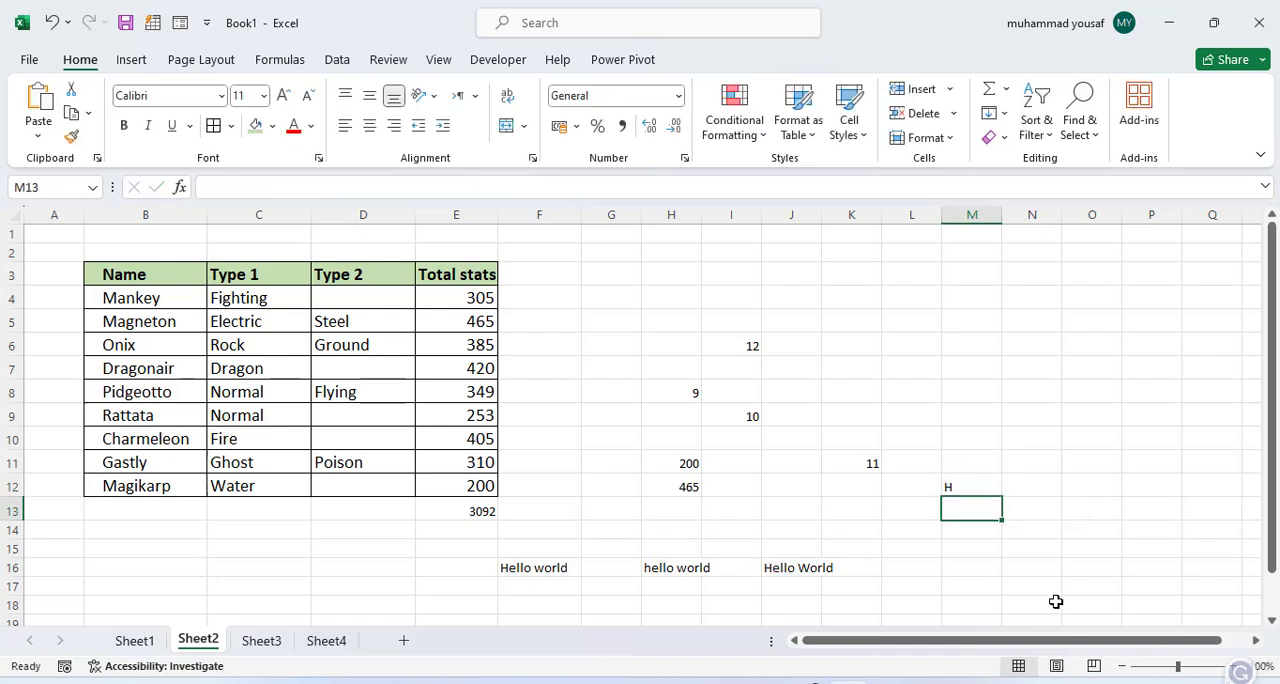
Step: Add a character count of 3 to the M12 formula, making it =LEFT(J16, 3)
{"action": "left_click", "coordinate": [965, 486]}
{"action": "double_click", "coordinate": [965, 486]}
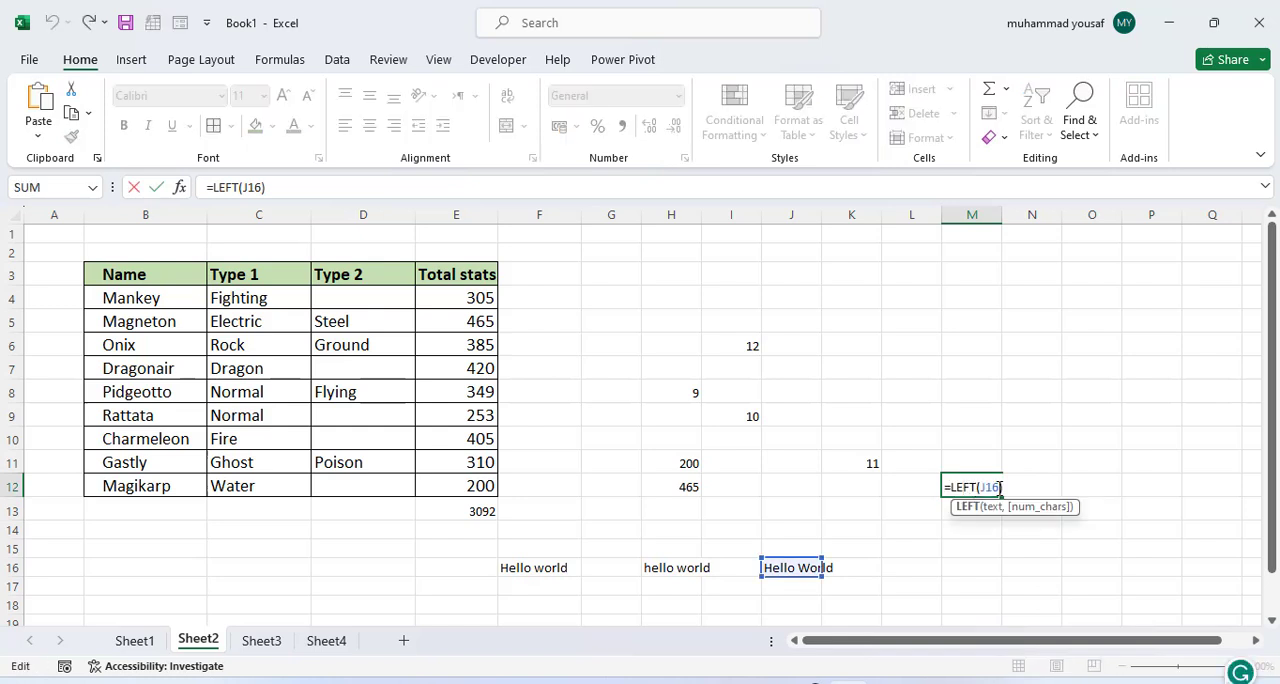
{"action": "left_click", "coordinate": [999, 487]}
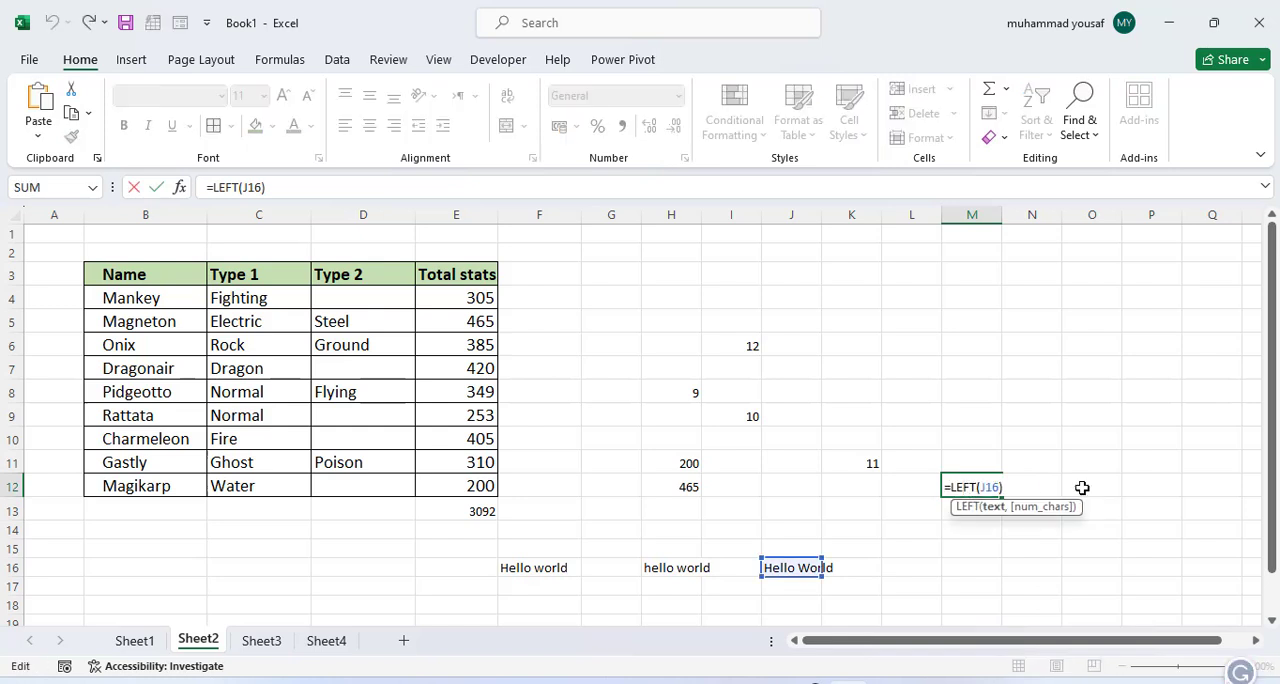
{"action": "type", "text": ", 3"}
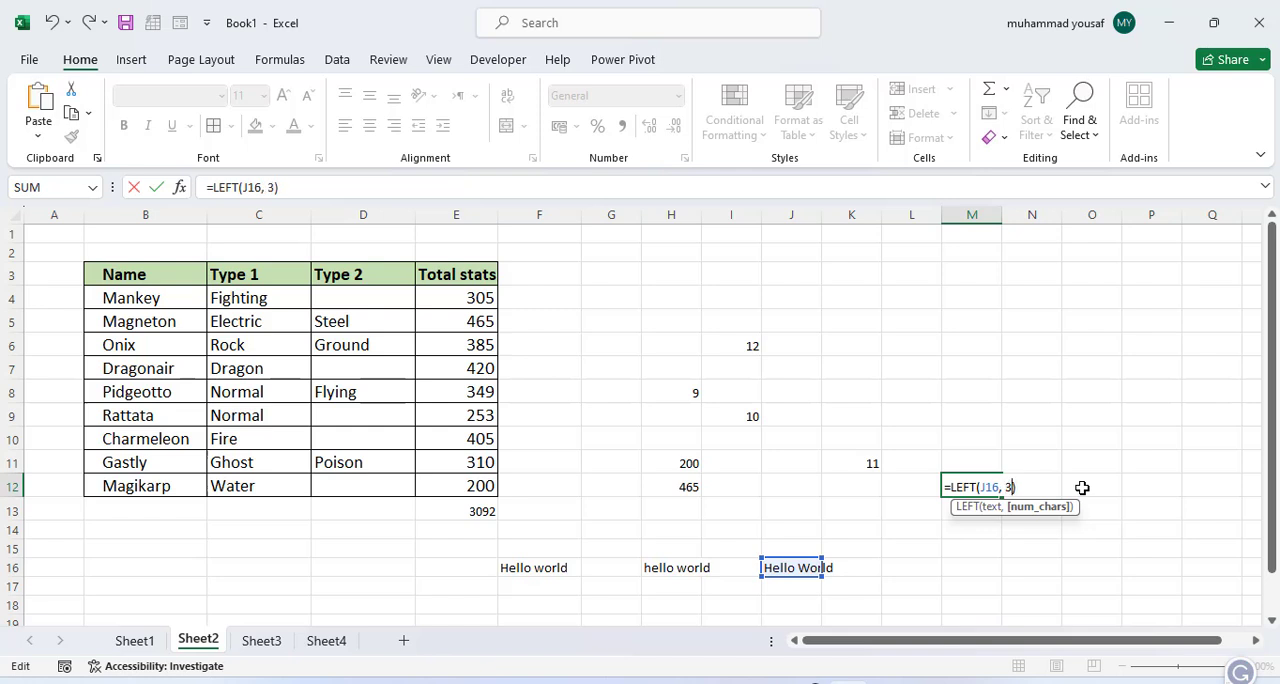
{"action": "key", "text": "Return"}
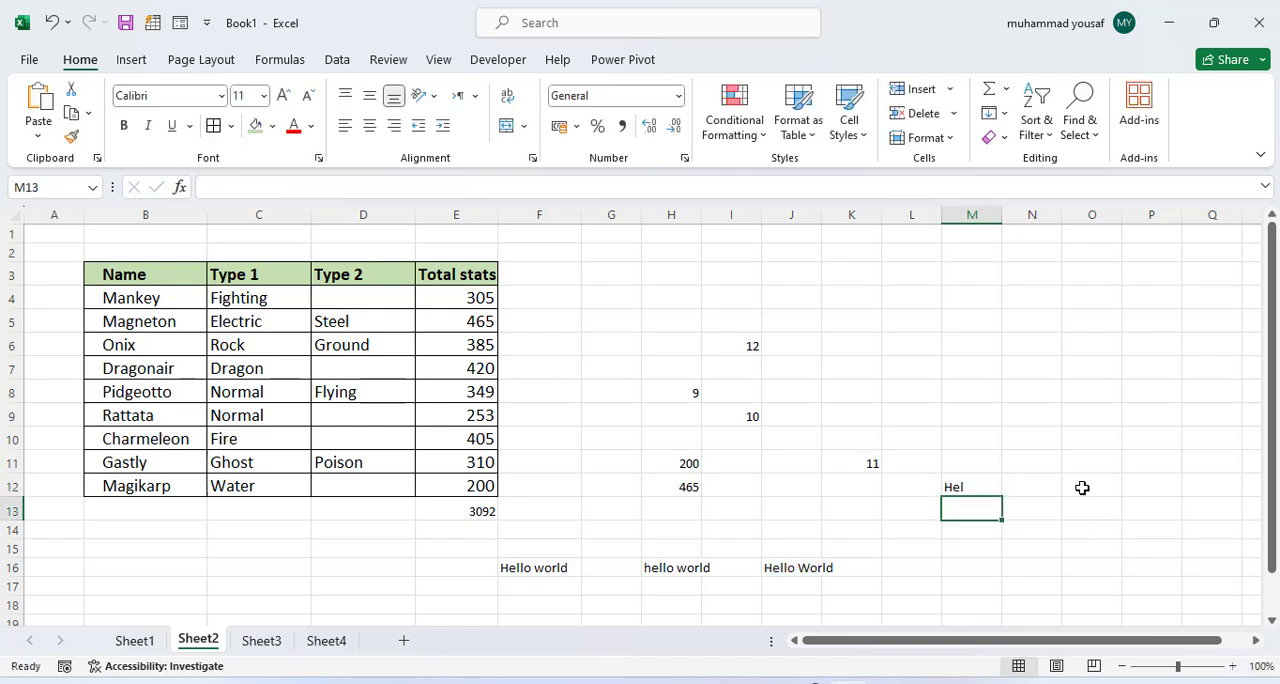
Step: Change the number of characters extracted in M12 to 5, giving =LEFT(J16, 5)
{"action": "double_click", "coordinate": [986, 484]}
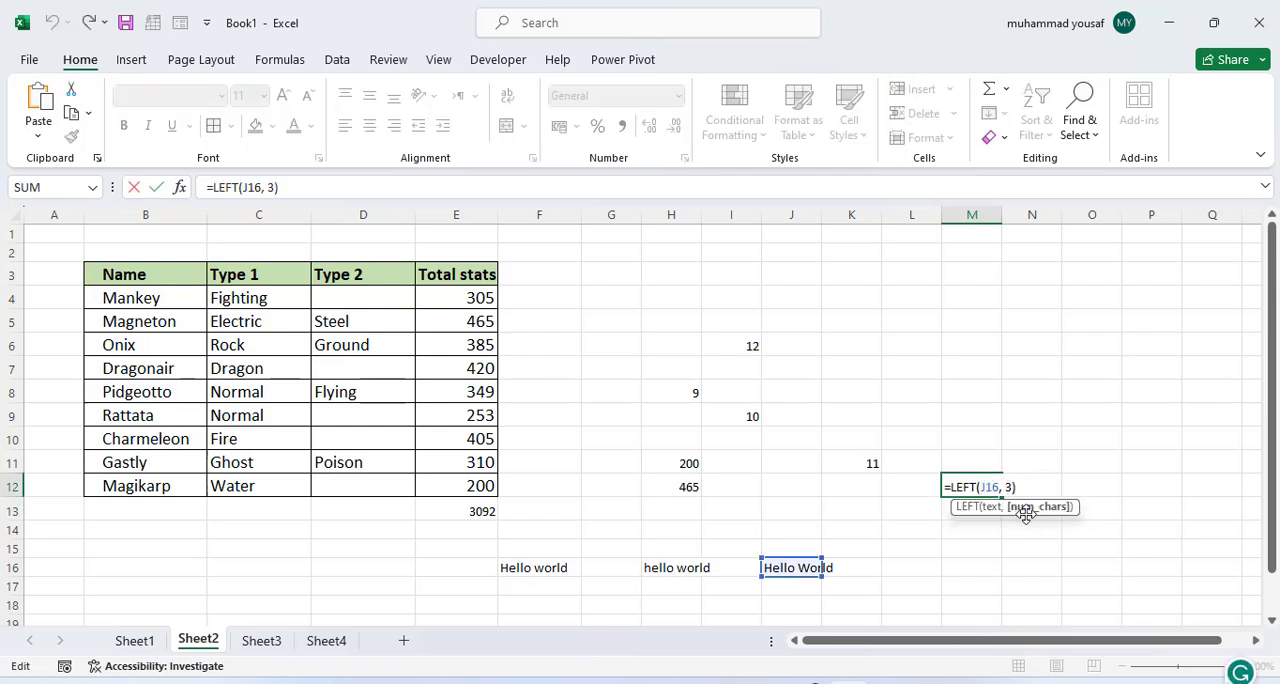
{"action": "key", "text": "BackSpace"}
{"action": "type", "text": "5"}
{"action": "key", "text": "Return"}
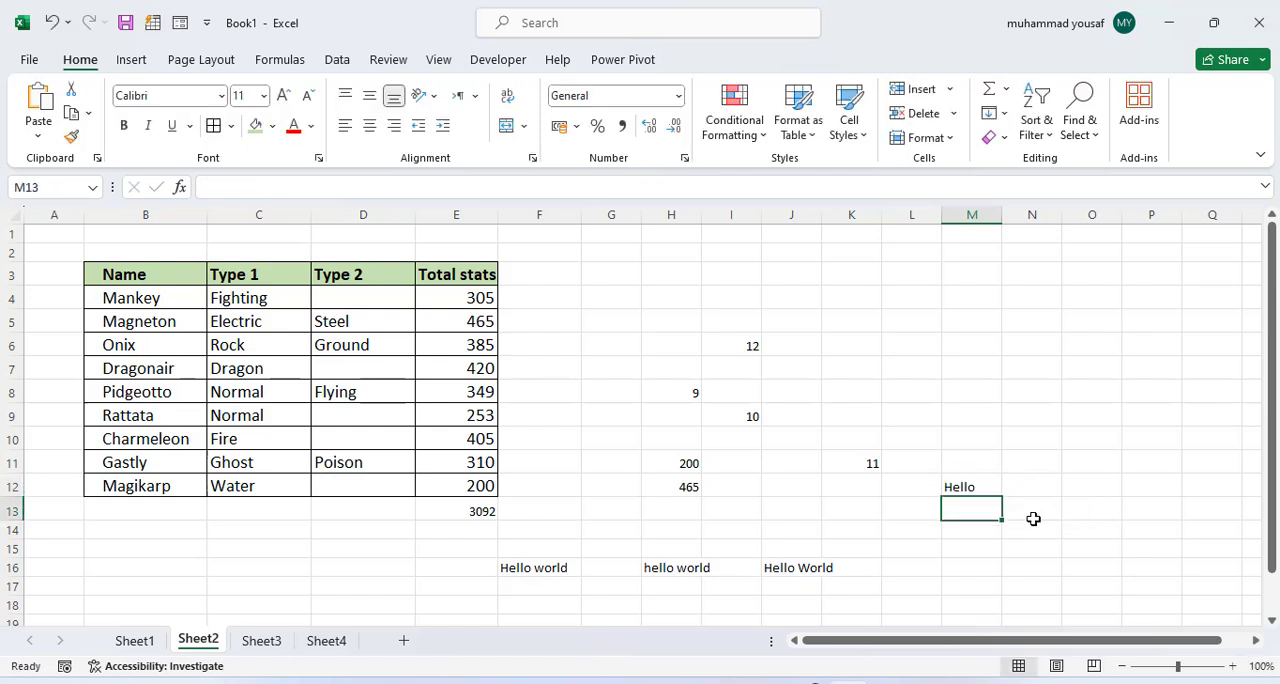
{"action": "left_click", "coordinate": [972, 487]}
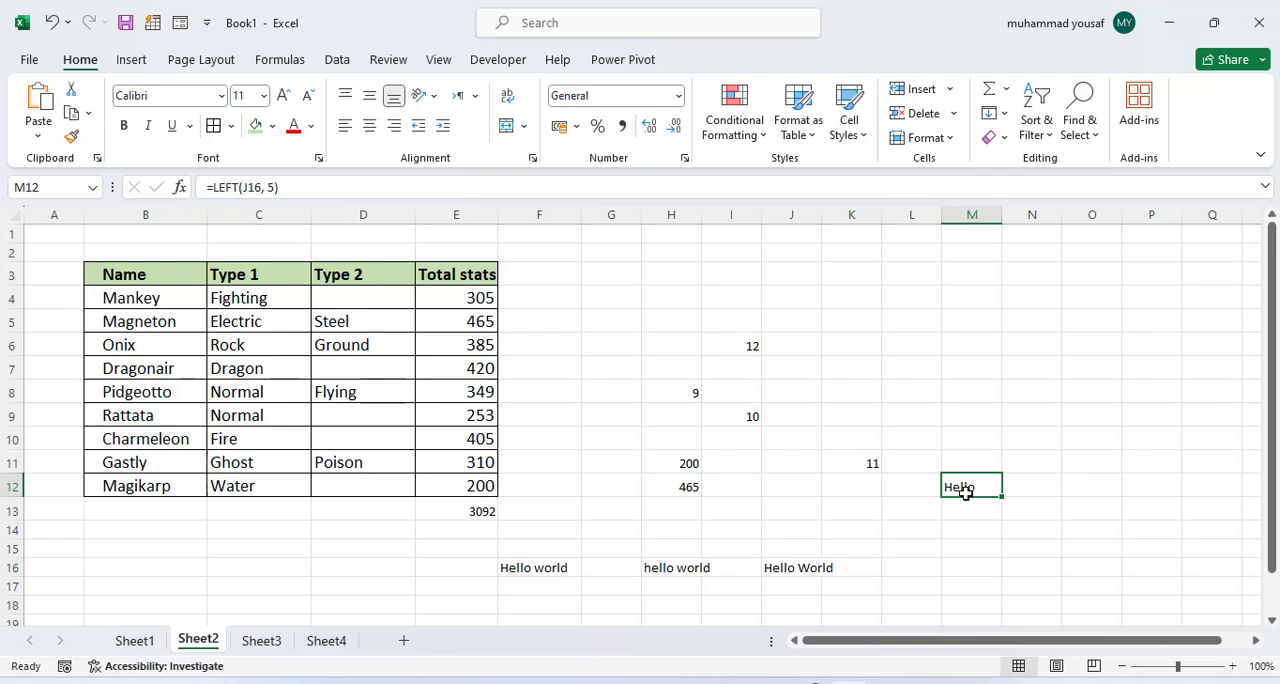
Step: Clear the example formulas in H6:L16 and the sample text in F16 on Sheet2
{"action": "left_click", "coordinate": [134, 643]}
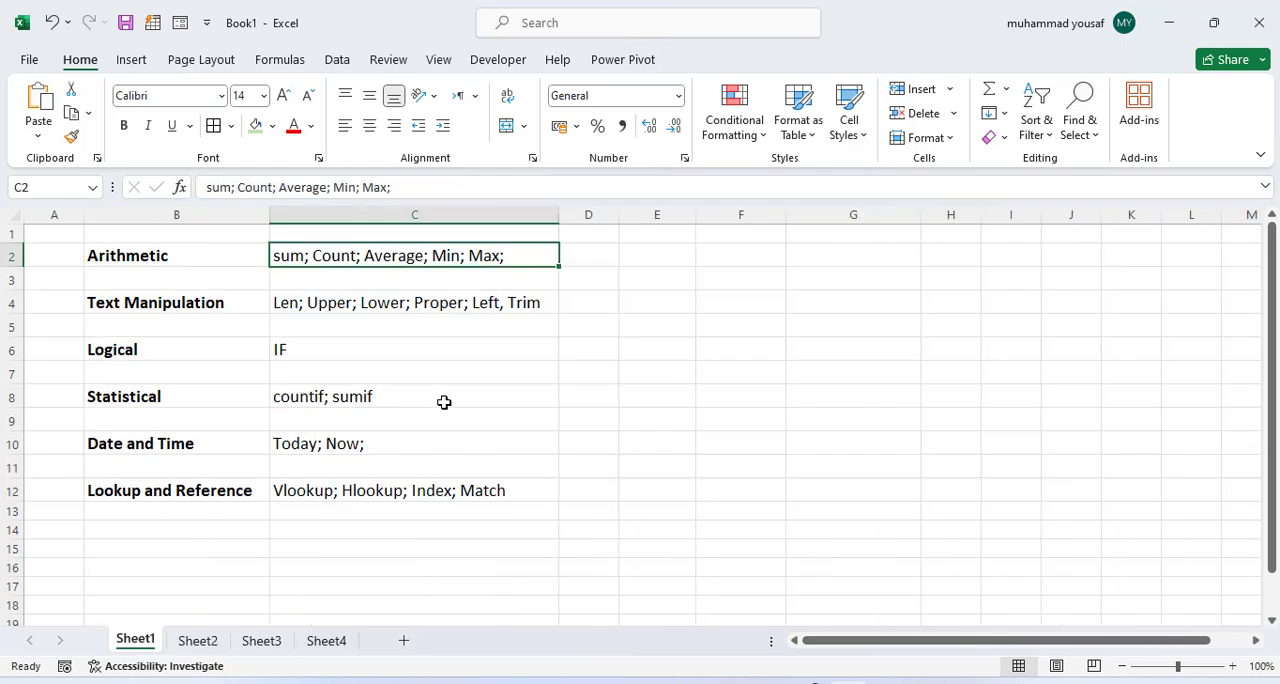
{"action": "left_click", "coordinate": [205, 643]}
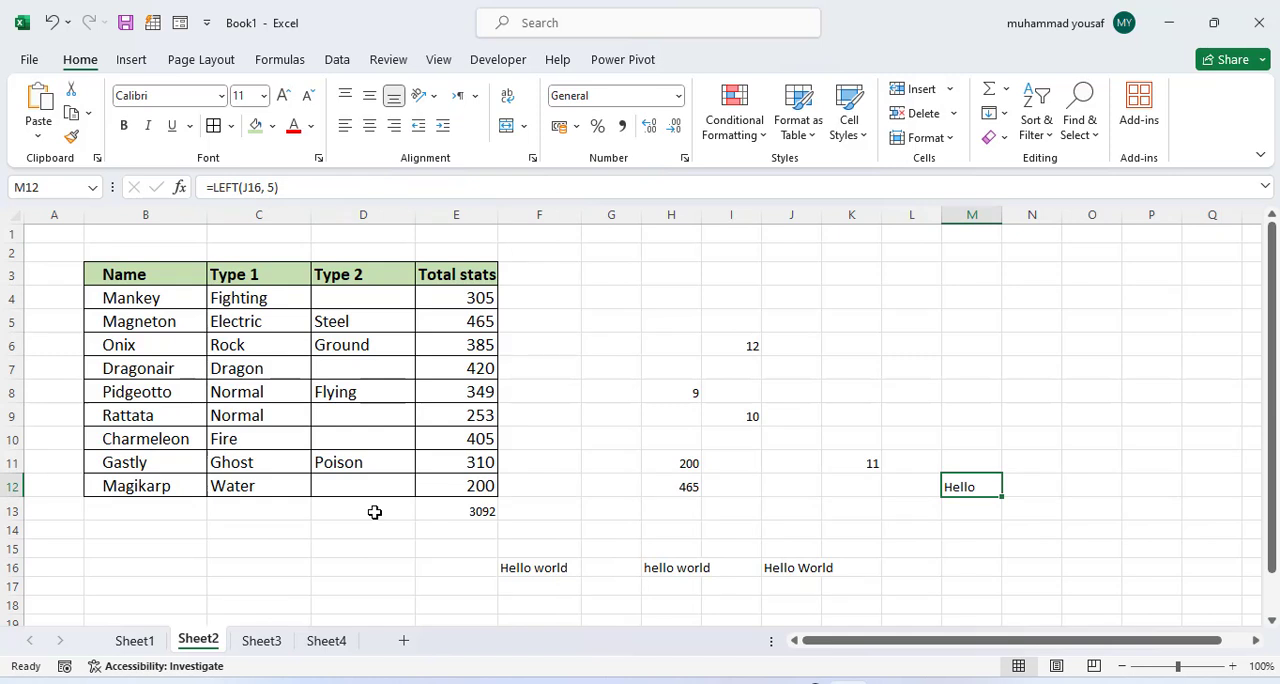
{"action": "double_click", "coordinate": [99, 299]}
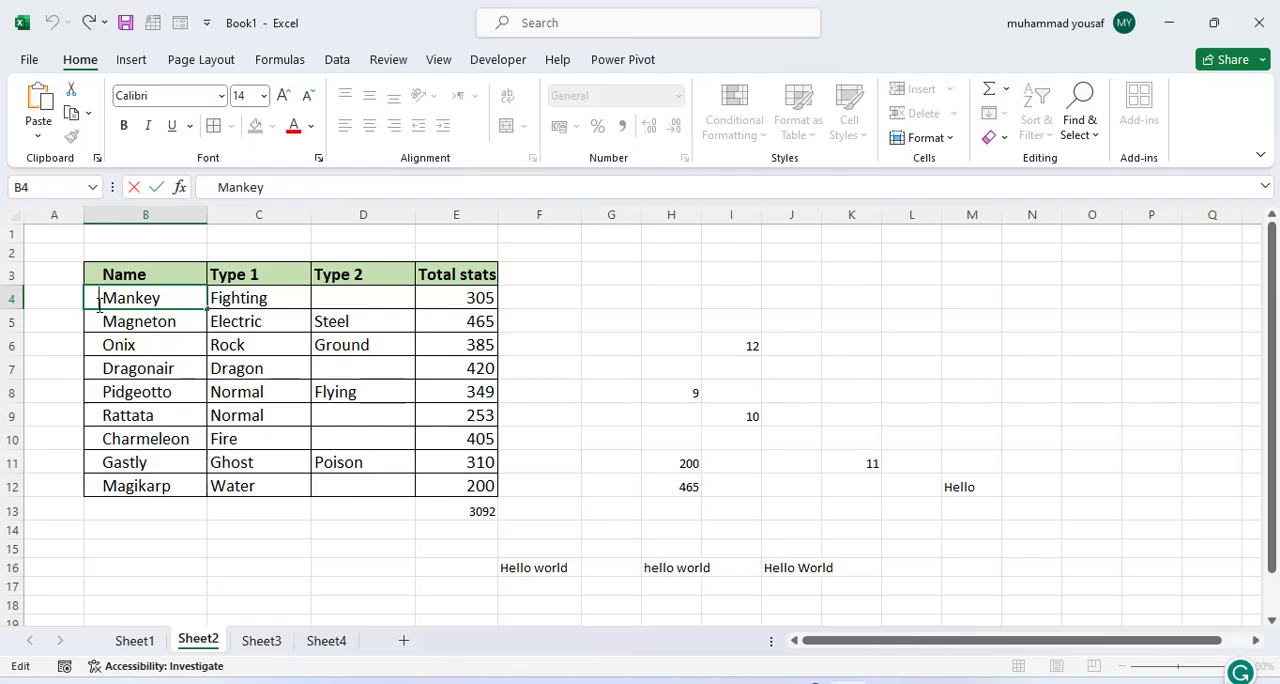
{"action": "left_click", "coordinate": [708, 306]}
{"action": "left_click_drag", "start_coordinate": [694, 343], "coordinate": [931, 566]}
{"action": "key", "text": "Delete"}
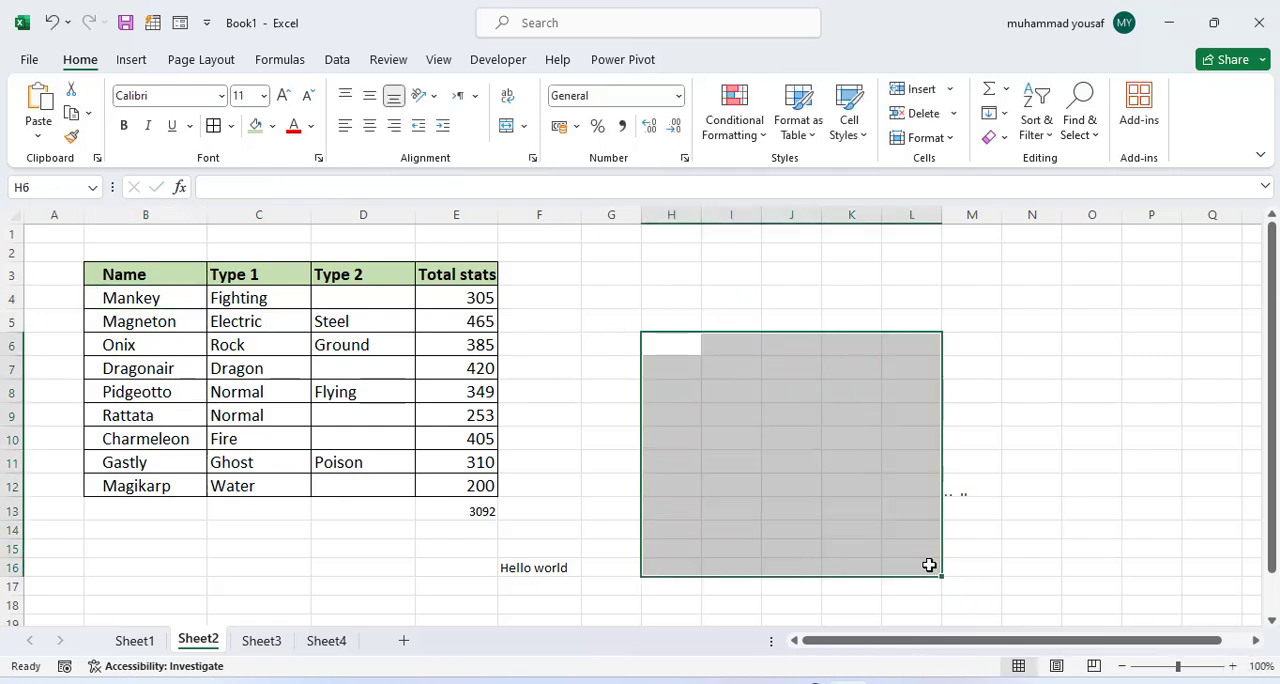
{"action": "left_click", "coordinate": [864, 510]}
{"action": "left_click", "coordinate": [530, 566]}
{"action": "key", "text": "Delete"}
Step: In cell I6, remove the extra spaces from the Name column entries with =TRIM(B4:B12)
{"action": "left_click", "coordinate": [728, 345]}
{"action": "type", "text": "=trim("}
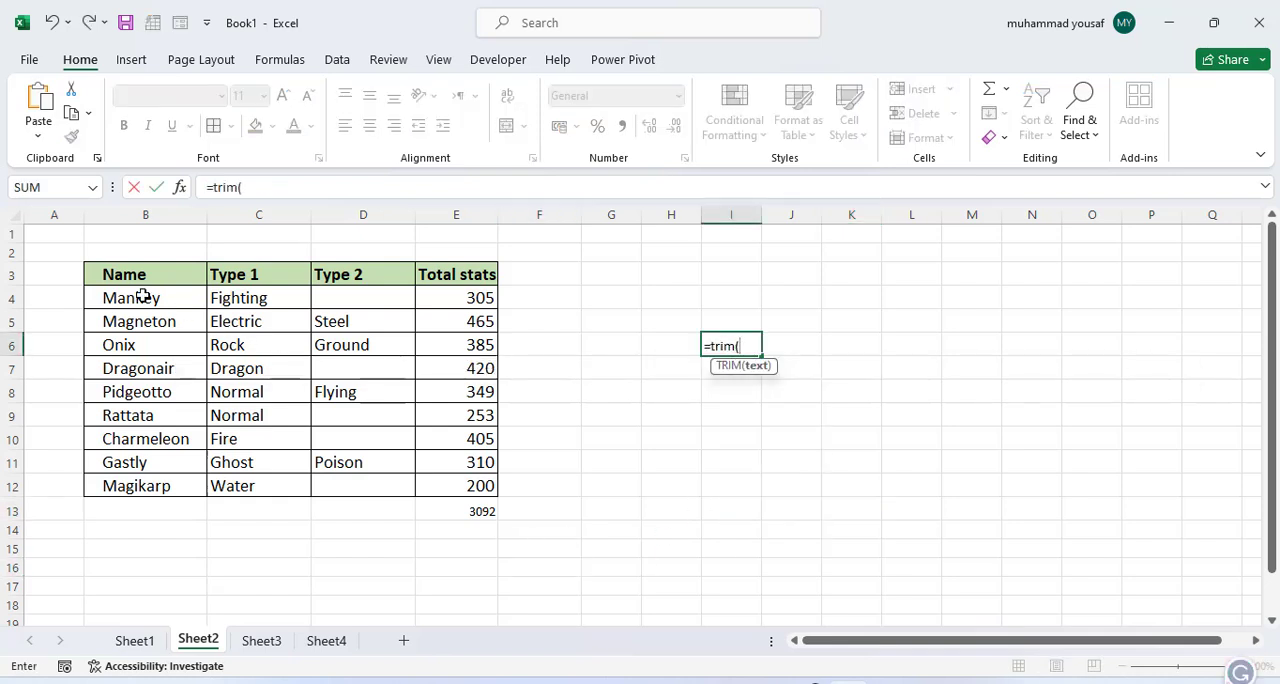
{"action": "left_click_drag", "start_coordinate": [143, 296], "coordinate": [147, 500]}
{"action": "type", "text": ")"}
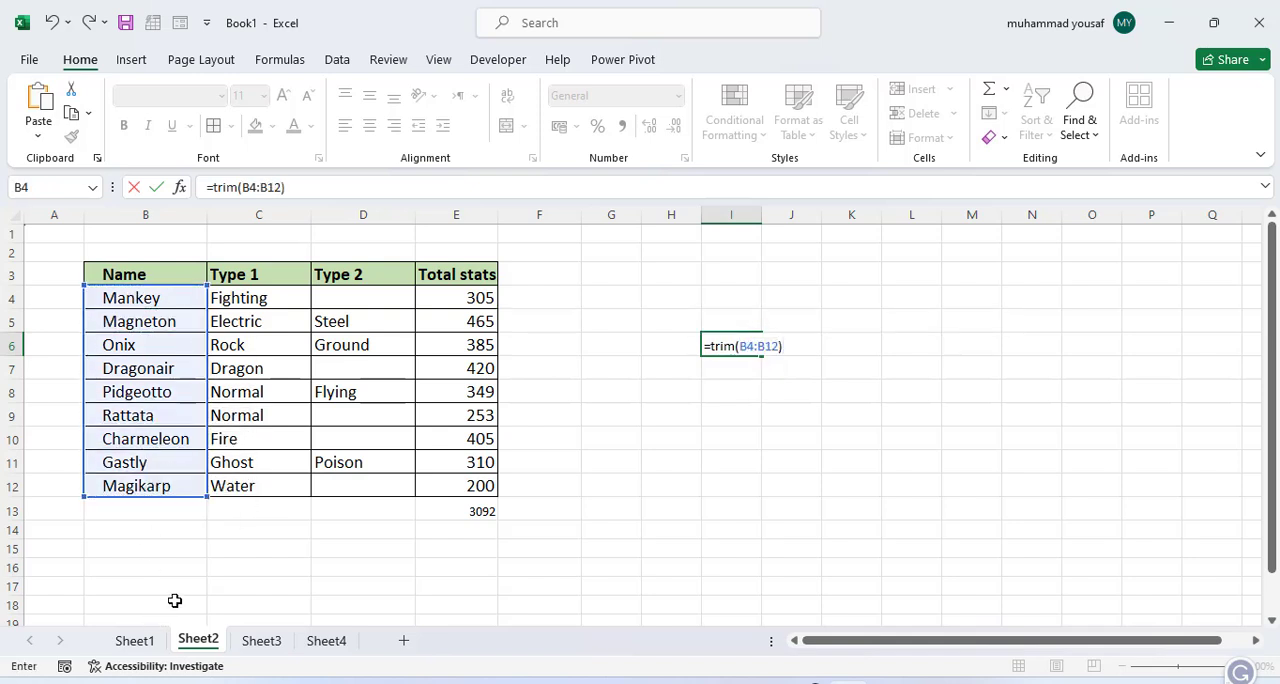
{"action": "key", "text": "Return"}
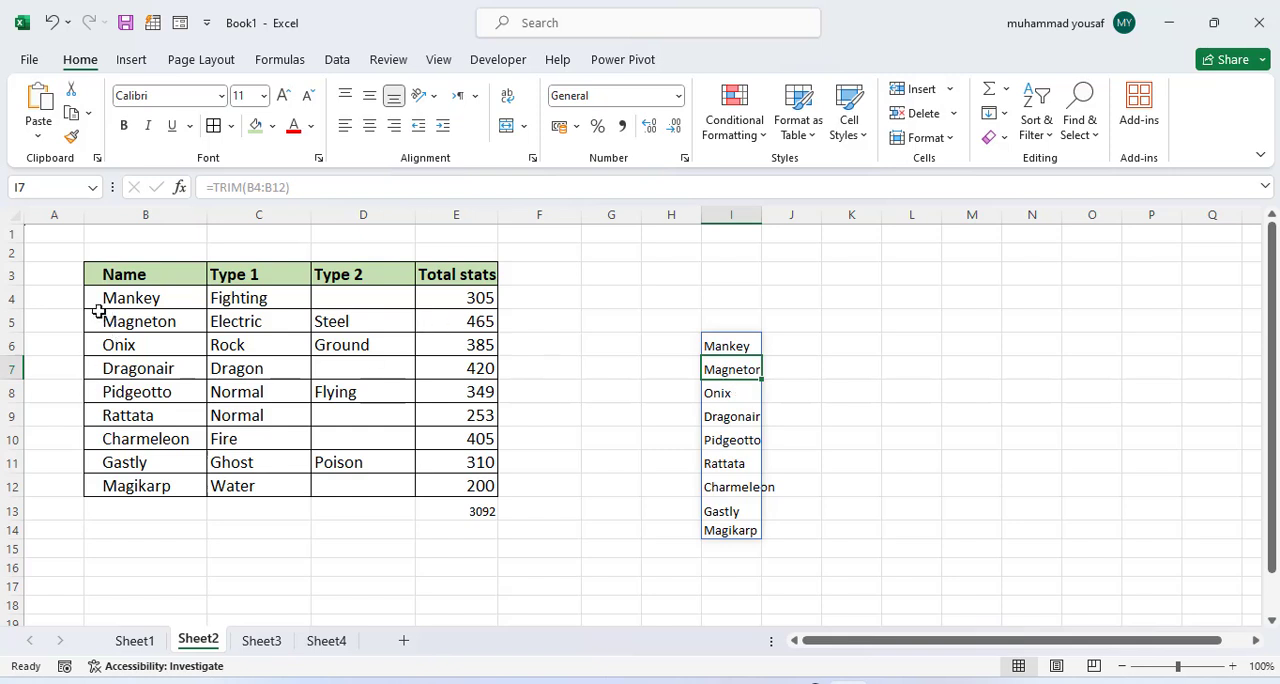
{"action": "left_click", "coordinate": [800, 432]}
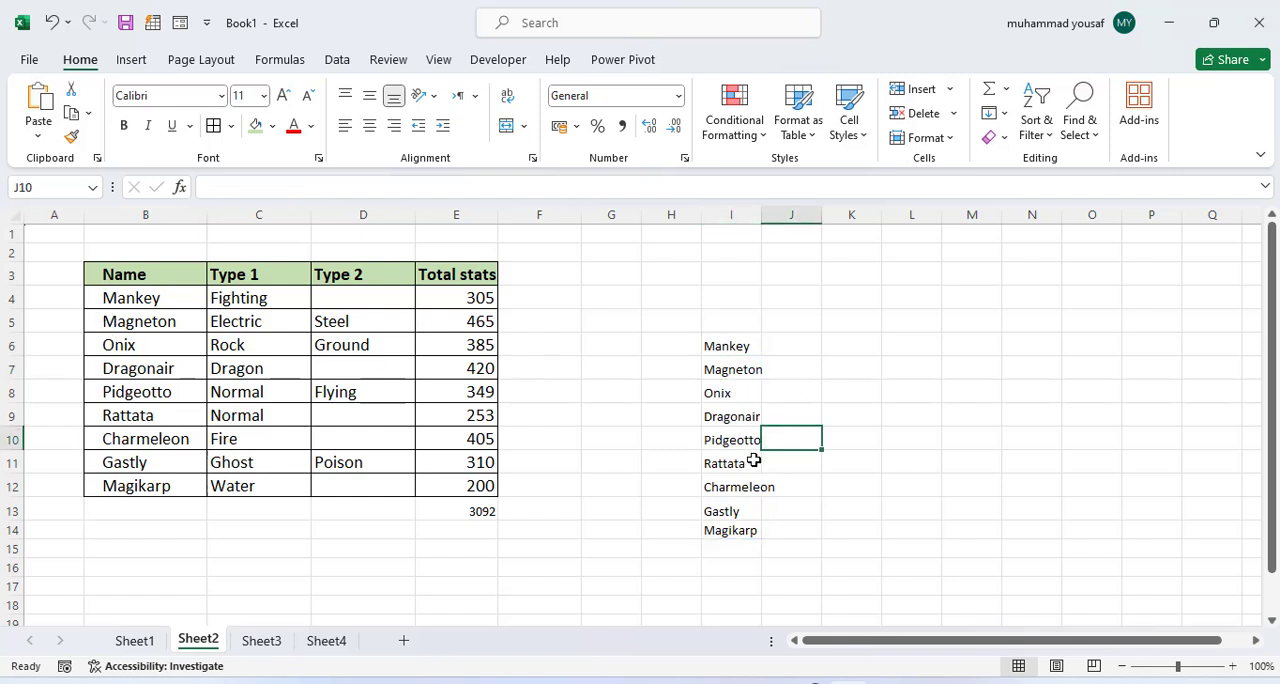
{"action": "left_click", "coordinate": [733, 352]}
Step: Enter the sample text "hello world" with leading spaces in cell L8
{"action": "left_click", "coordinate": [913, 398]}
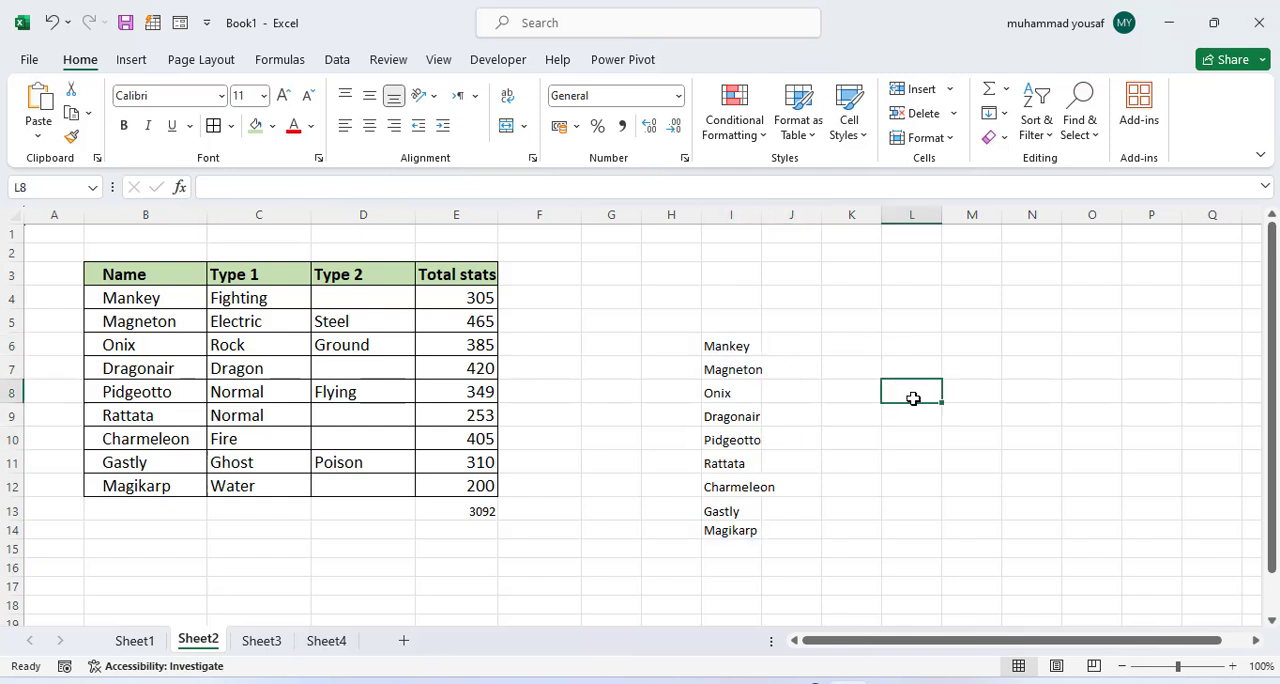
{"action": "type", "text": "heloo"}
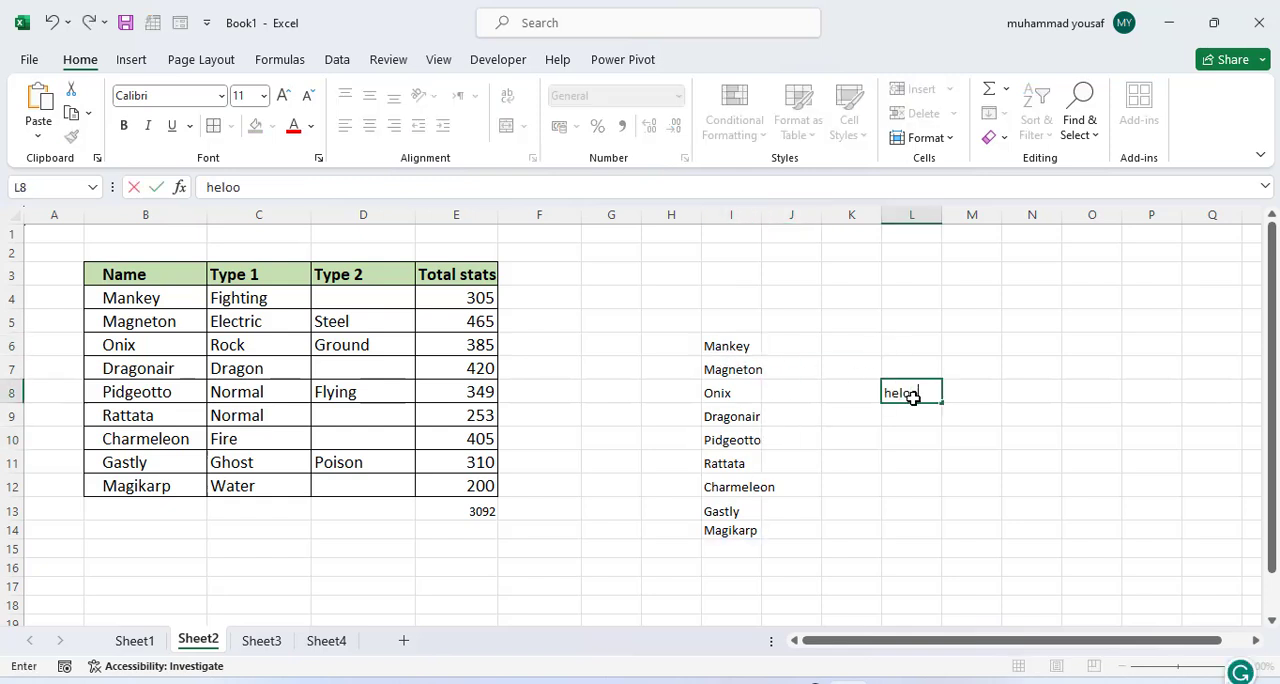
{"action": "key", "text": "BackSpace"}
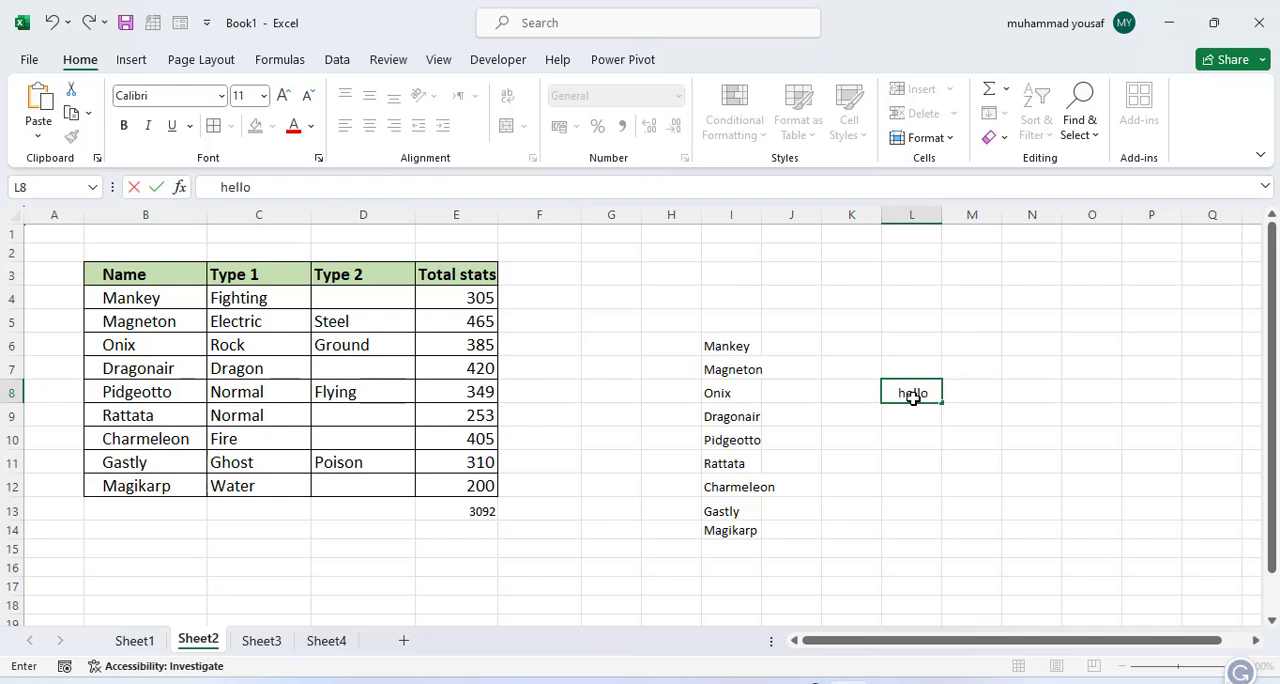
{"action": "type", "text": "wor"}
{"action": "key", "text": "Left"}
{"action": "key", "text": "Left"}
{"action": "key", "text": "Left"}
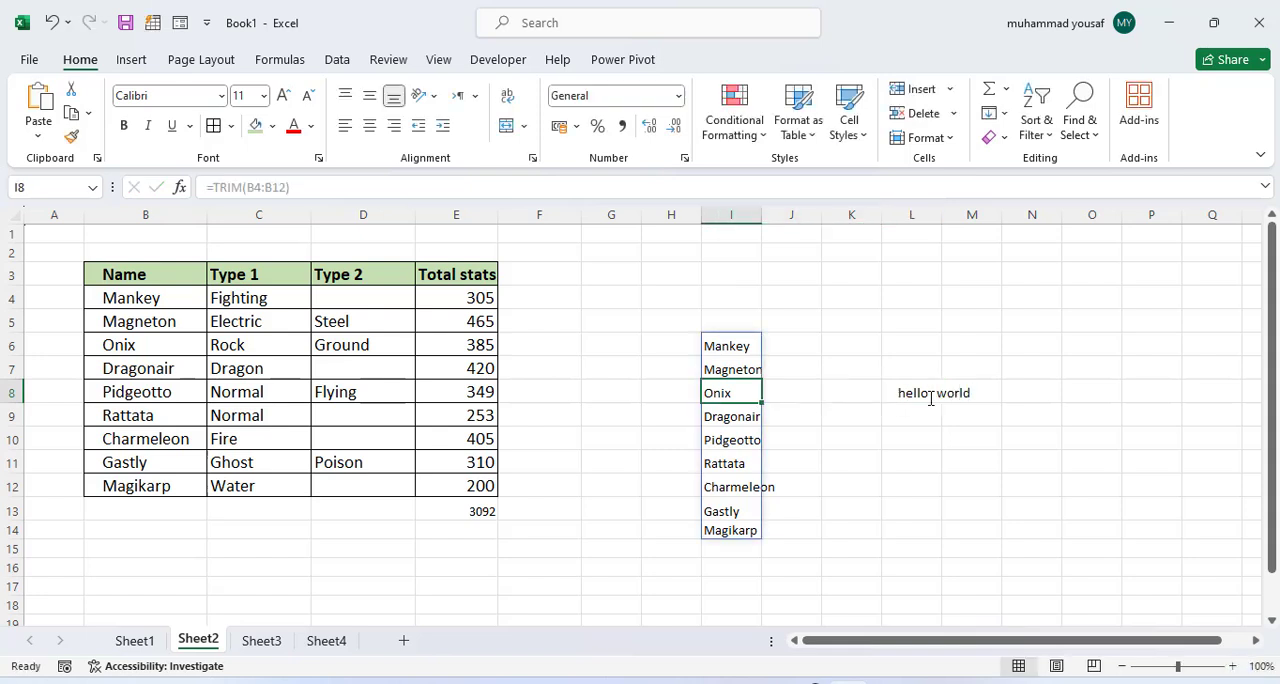
Step: In cell N8, remove the extra spaces from the text in L8 with =TRIM(L8) and widen column N to fit the result
{"action": "left_click", "coordinate": [933, 396]}
{"action": "left_click", "coordinate": [1045, 398]}
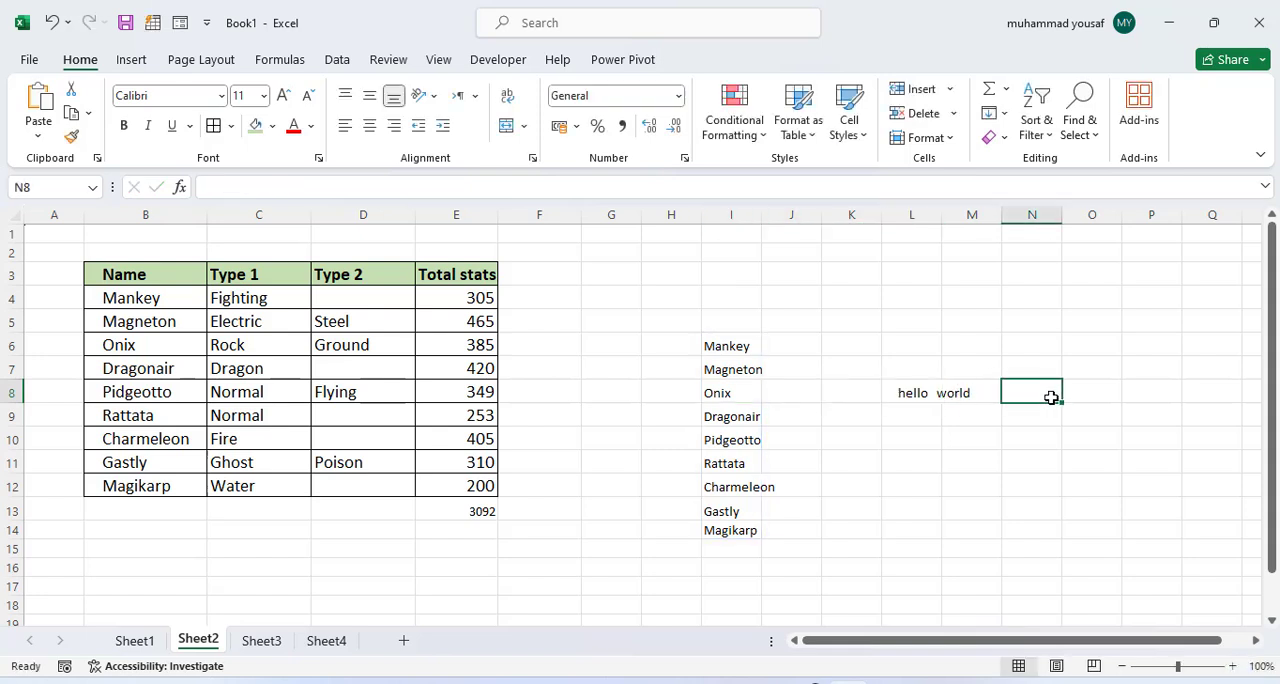
{"action": "type", "text": "=tr"}
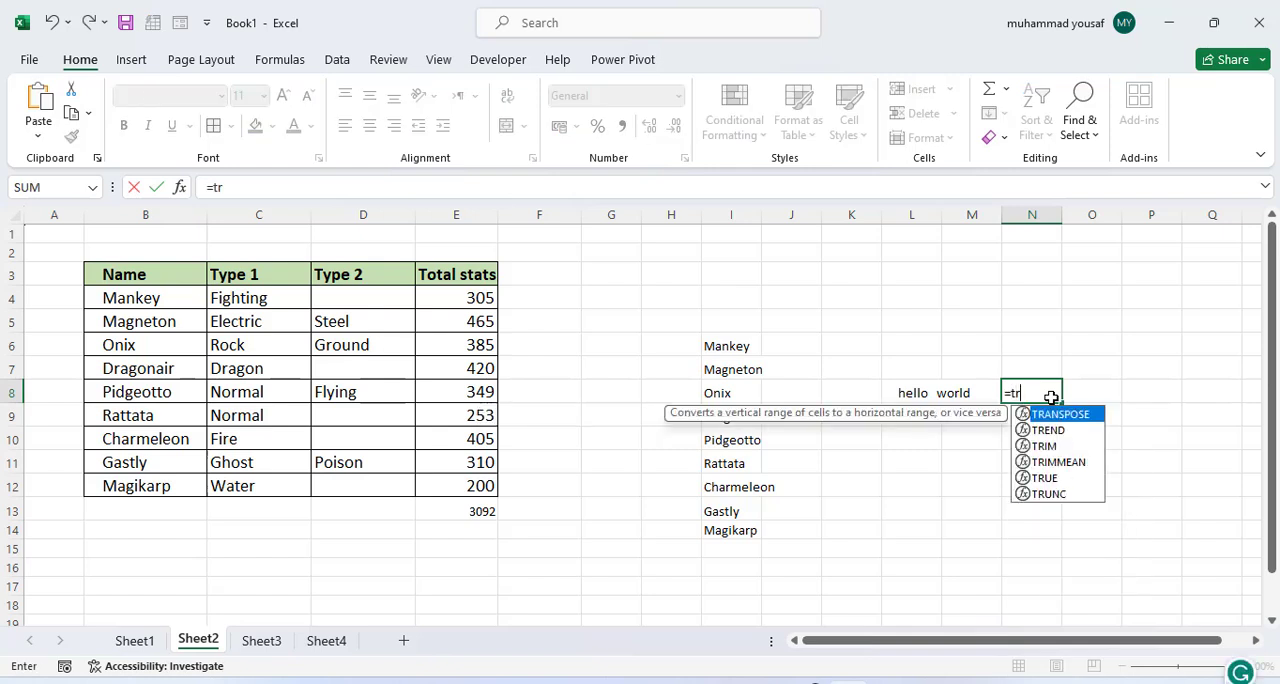
{"action": "type", "text": "im("}
{"action": "left_click", "coordinate": [902, 395]}
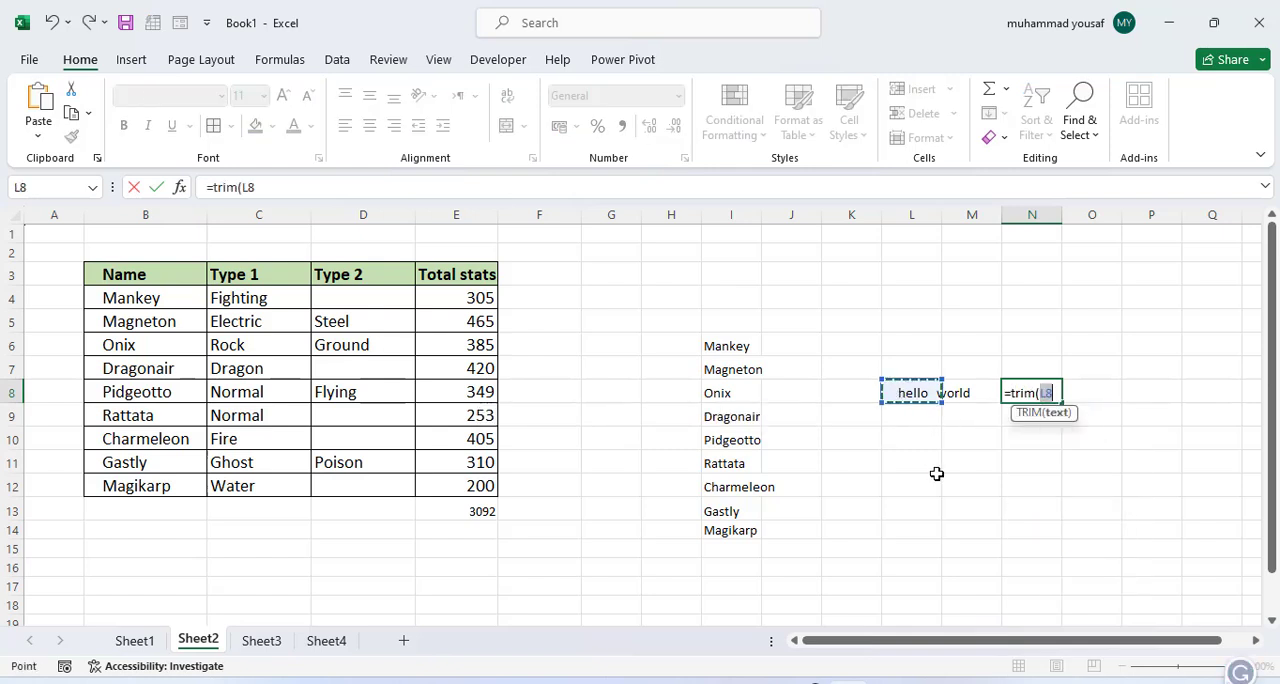
{"action": "type", "text": ")"}
{"action": "key", "text": "Return"}
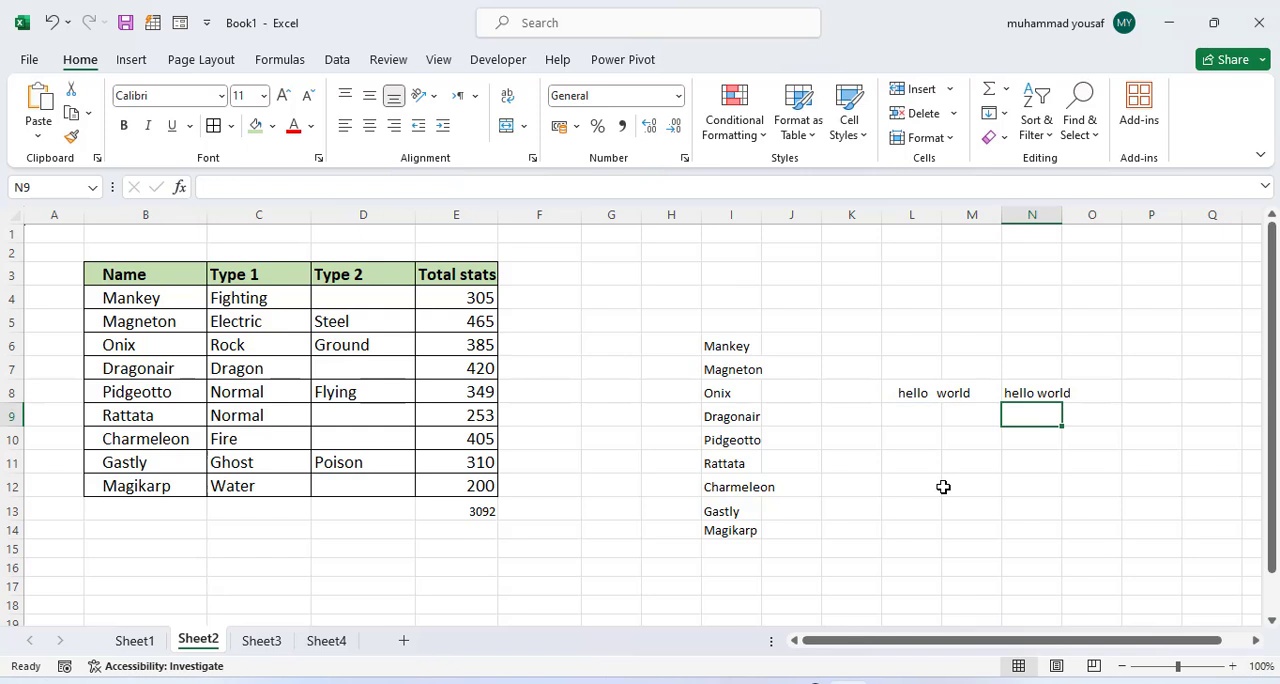
{"action": "left_click_drag", "start_coordinate": [1064, 214], "coordinate": [1084, 217]}
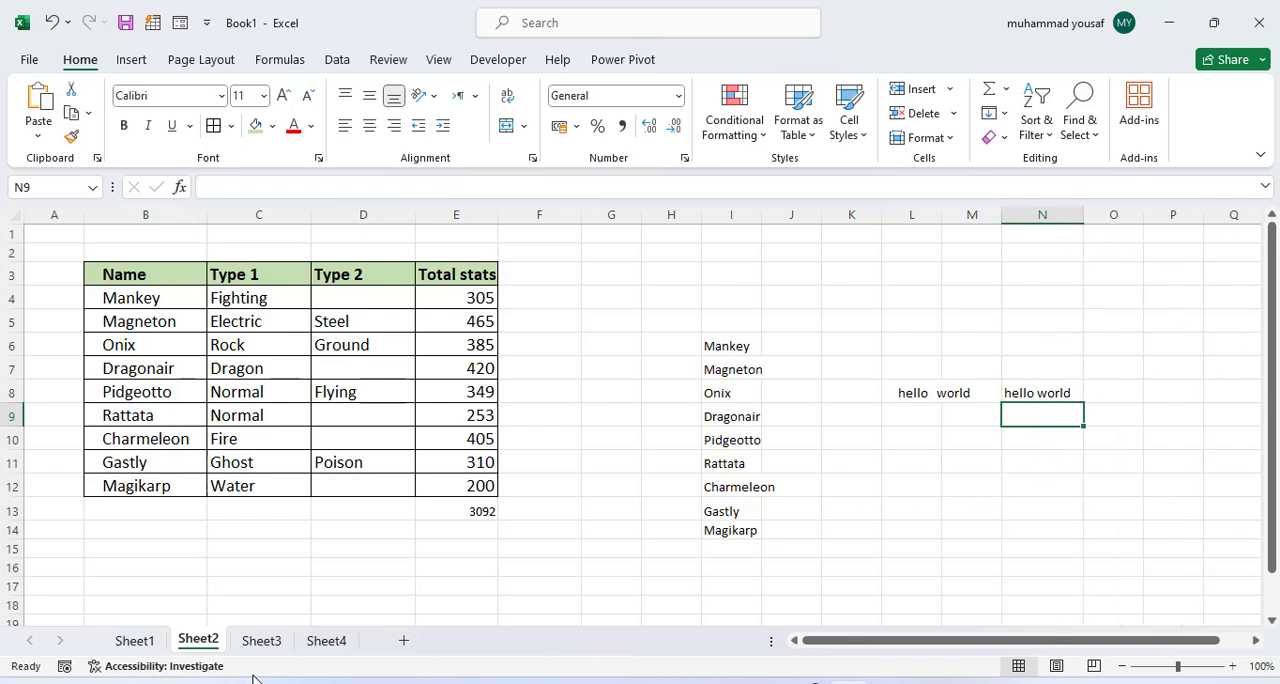
Step: Check the function list on Sheet1, then clear the TRIM examples and sample text in H5:N15 on Sheet2
{"action": "left_click", "coordinate": [152, 643]}
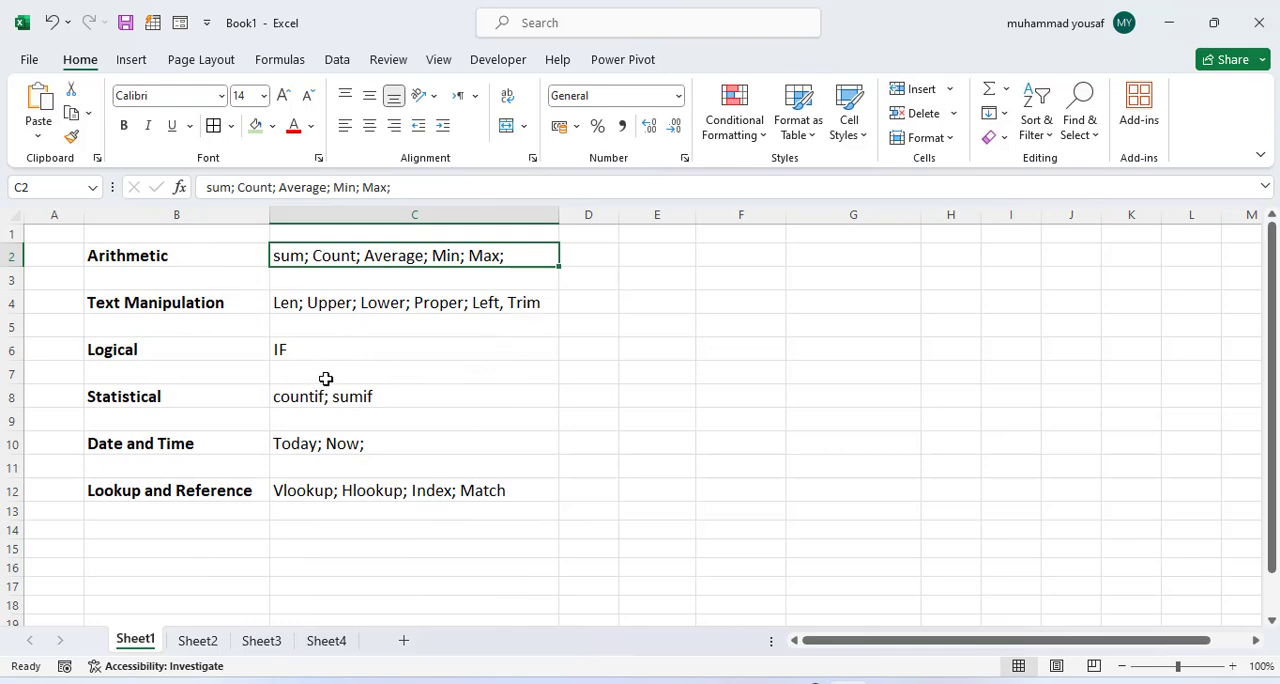
{"action": "left_click", "coordinate": [220, 641]}
{"action": "left_click_drag", "start_coordinate": [668, 318], "coordinate": [1074, 541]}
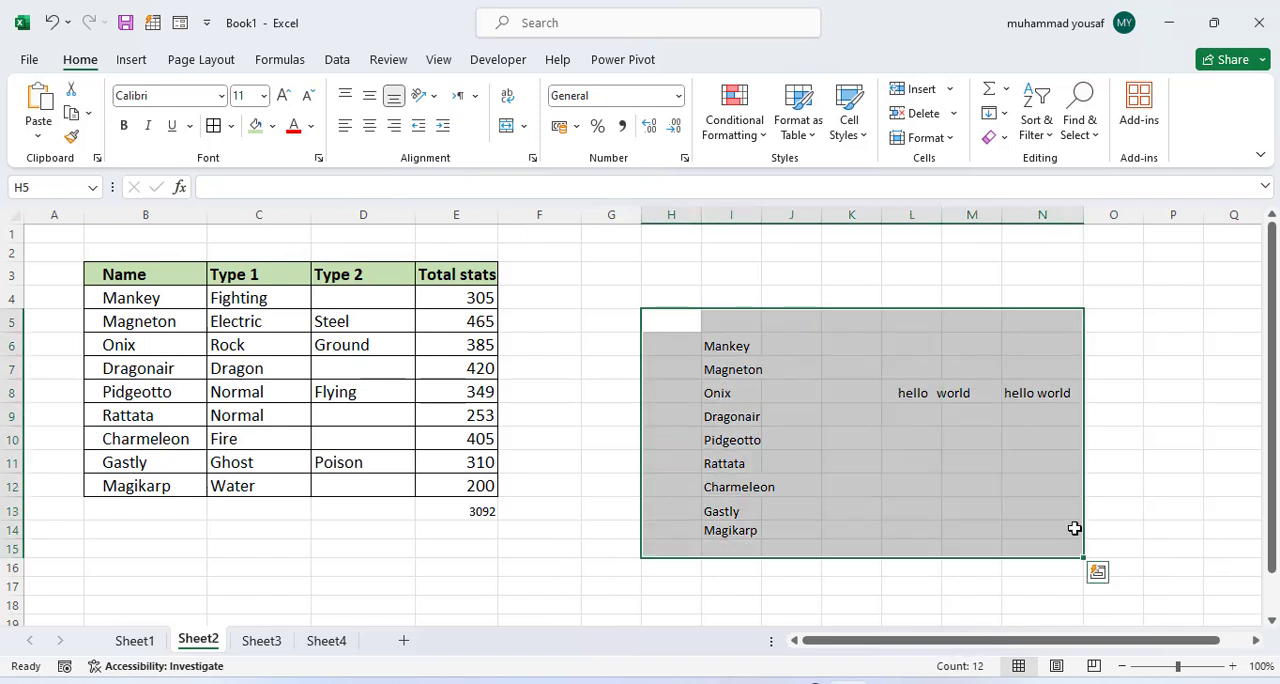
{"action": "key", "text": "Delete"}
{"action": "left_click", "coordinate": [789, 394]}
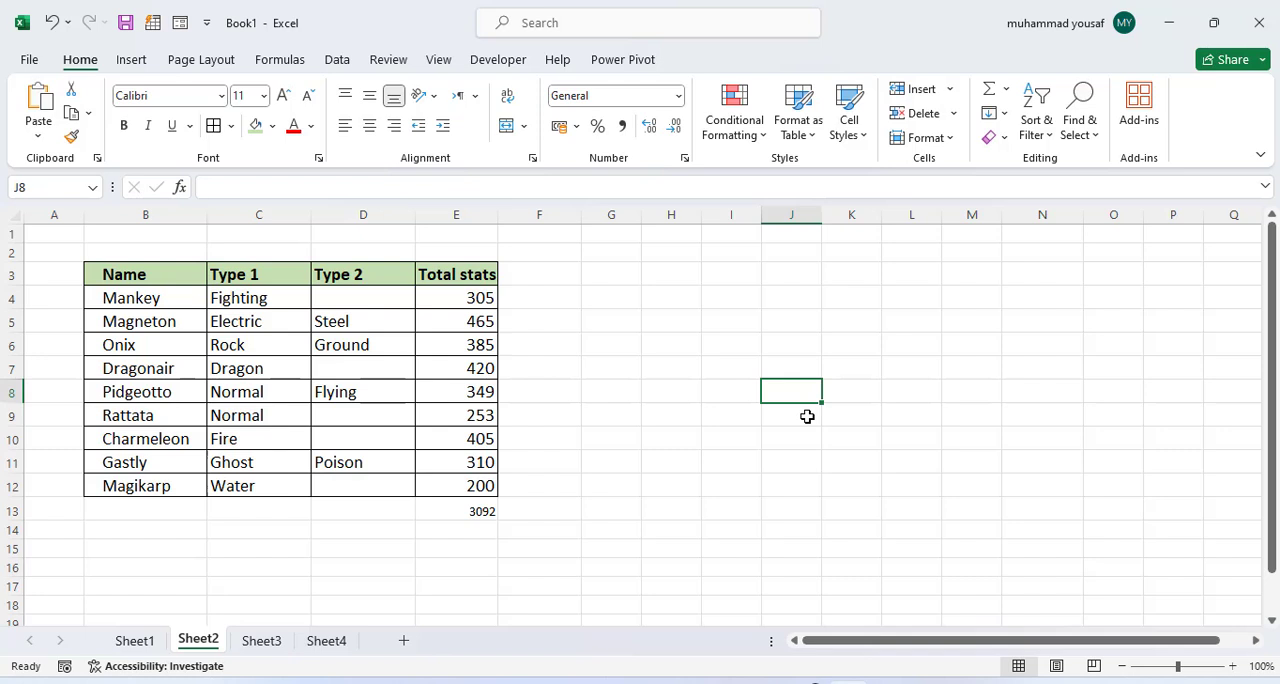
Step: Enter =IF(E13 > 4000, "the total greater", "not greater") in cell J8 and widen column J
{"action": "left_click", "coordinate": [840, 394]}
{"action": "left_click", "coordinate": [791, 384]}
{"action": "type", "text": "=if("}
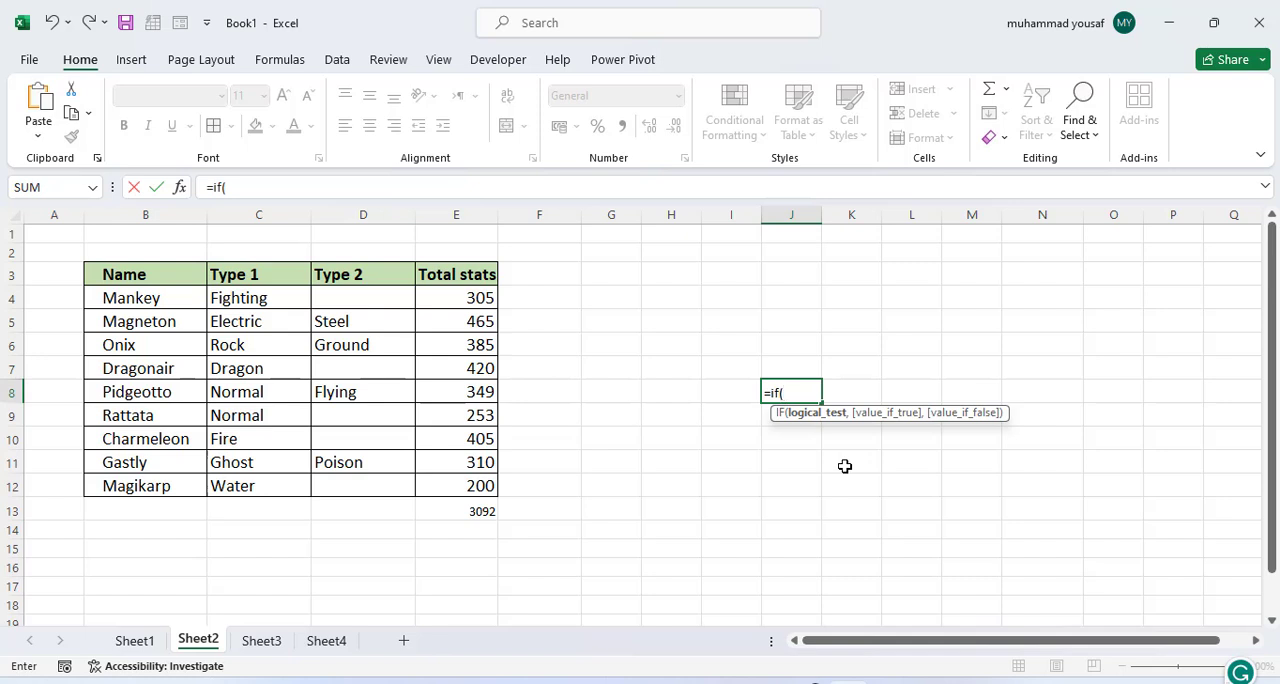
{"action": "left_click", "coordinate": [468, 516]}
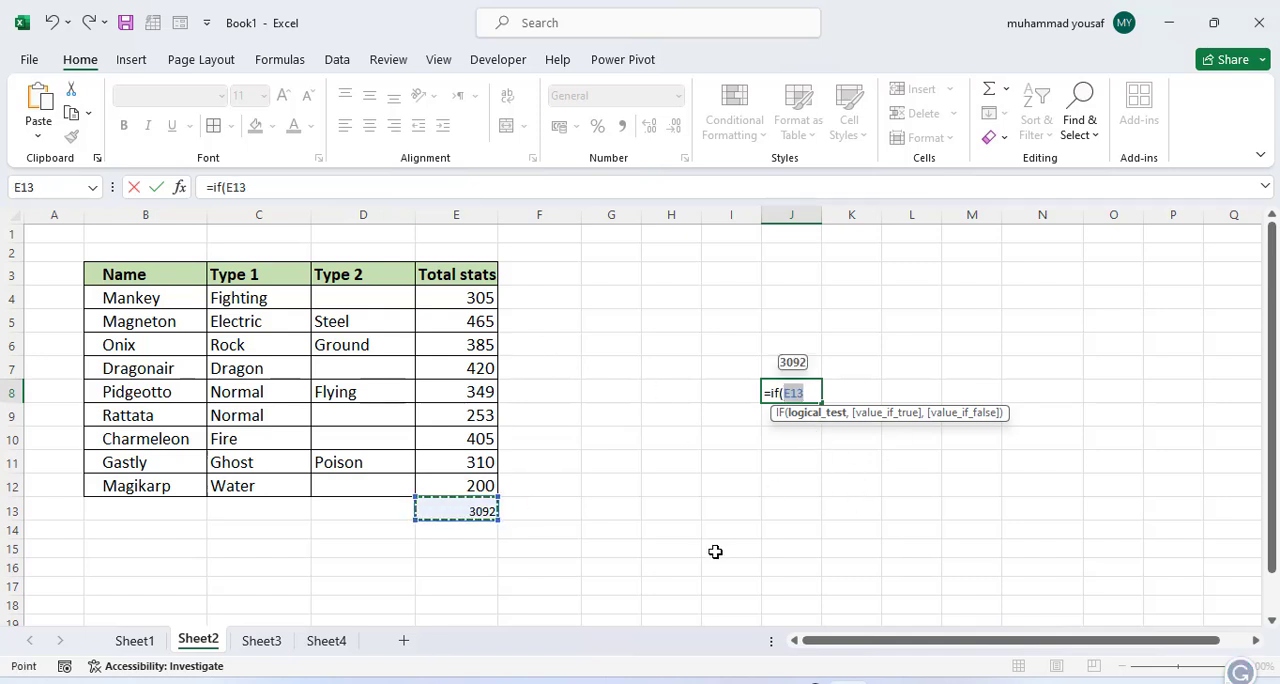
{"action": "type", "text": "> 4000, \"the t"}
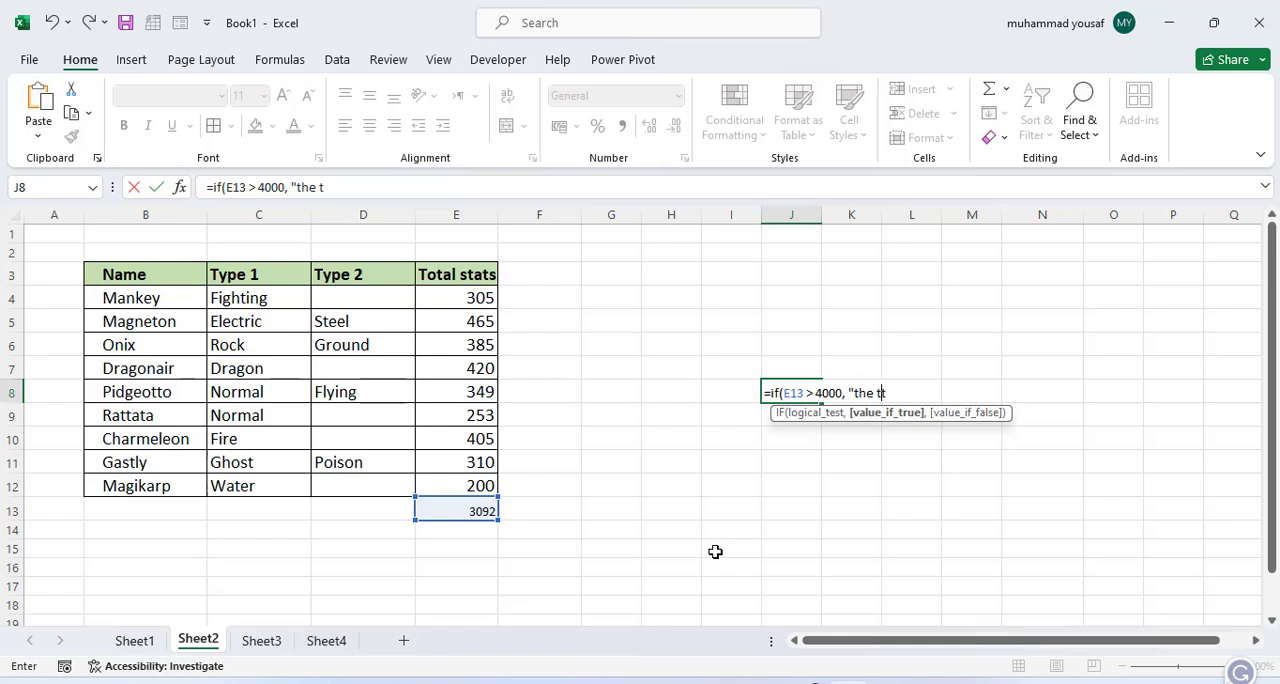
{"action": "type", "text": "otal greater\","}
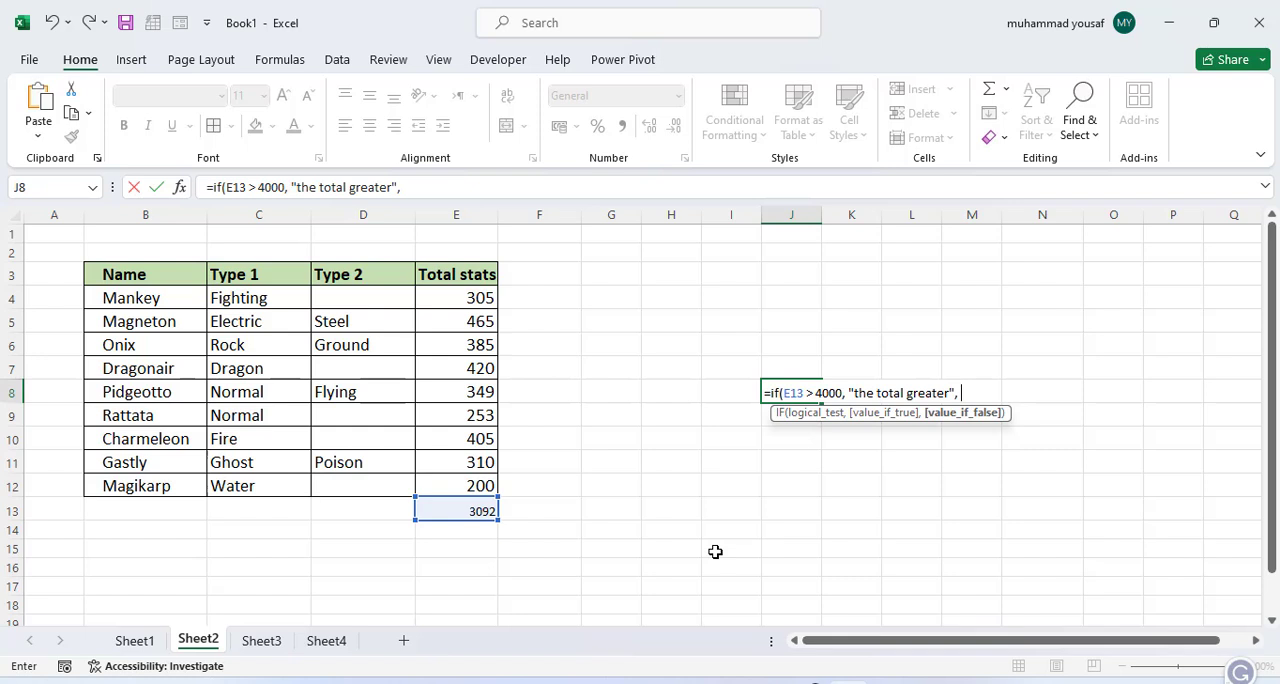
{"action": "type", "text": " \"not greater\""}
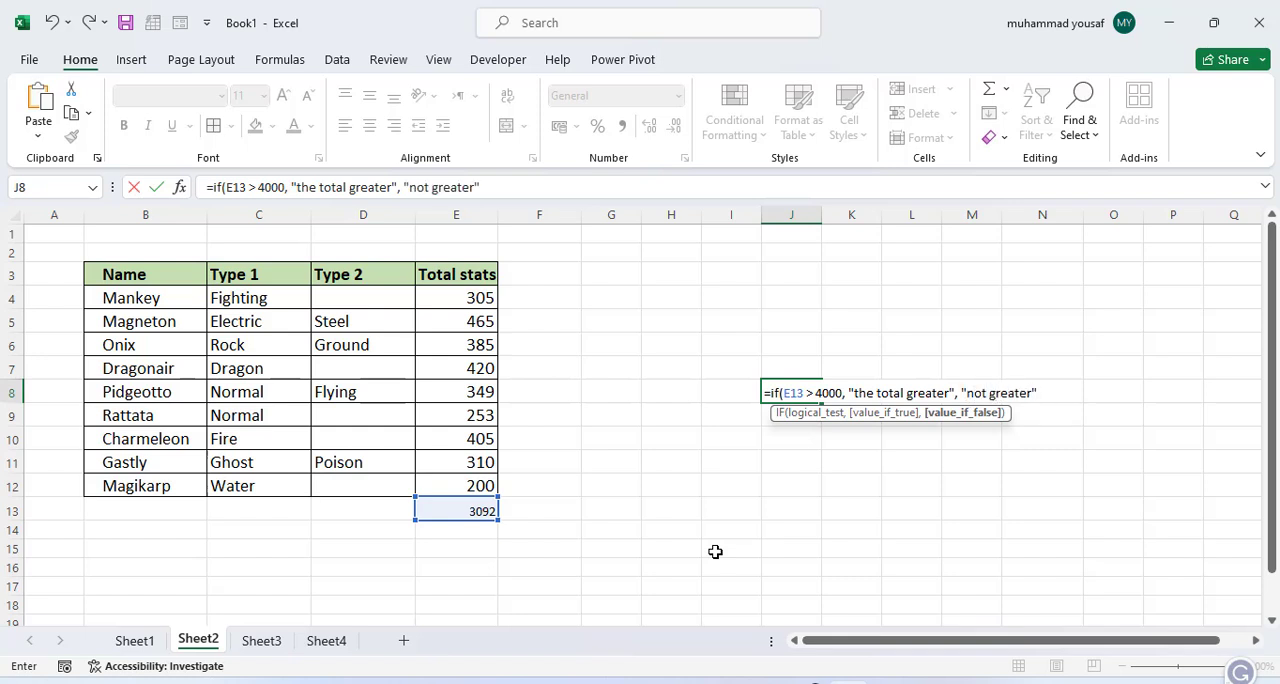
{"action": "type", "text": ")"}
{"action": "key", "text": "Return"}
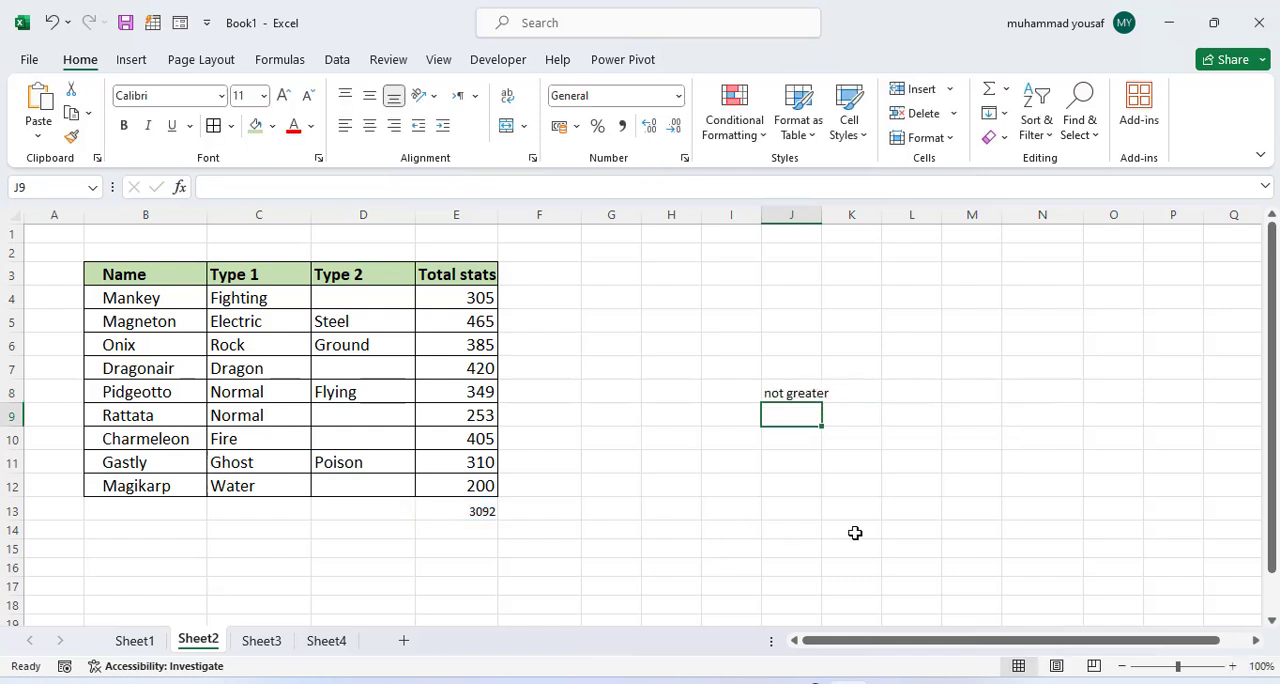
{"action": "left_click_drag", "start_coordinate": [821, 215], "coordinate": [857, 216]}
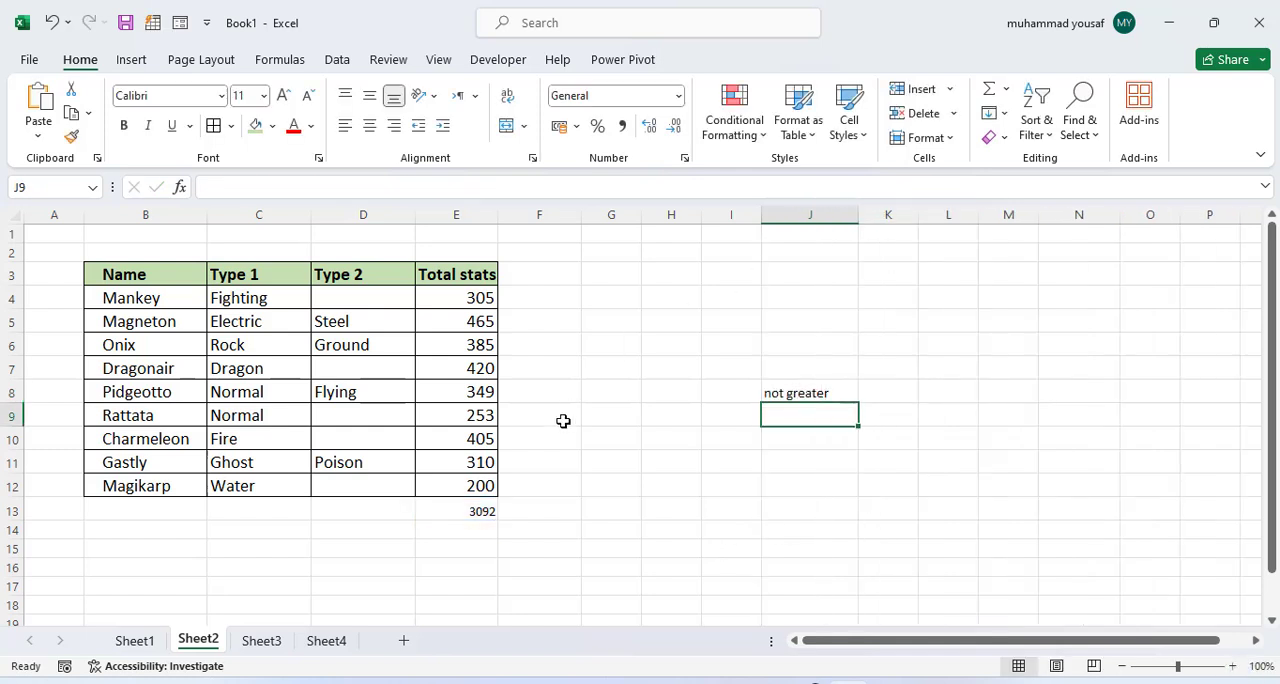
Step: Change the threshold in the J8 IF formula to 3000
{"action": "left_click", "coordinate": [791, 394]}
{"action": "double_click", "coordinate": [797, 391]}
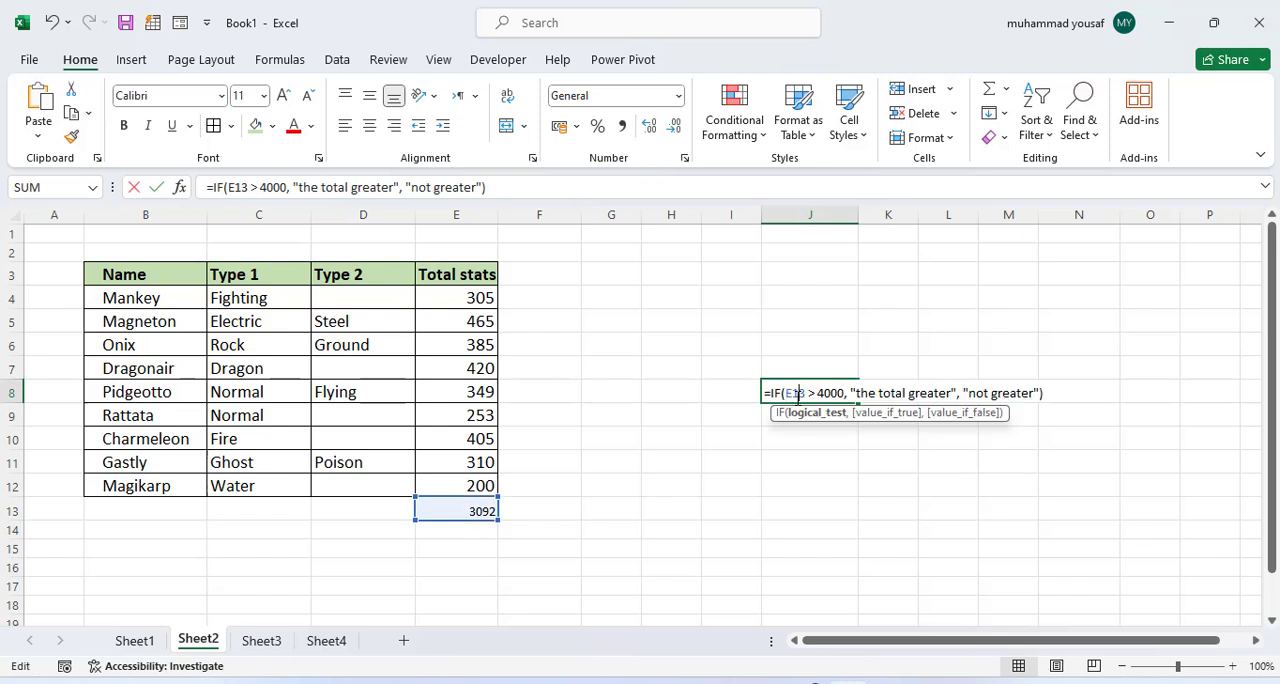
{"action": "left_click", "coordinate": [826, 393]}
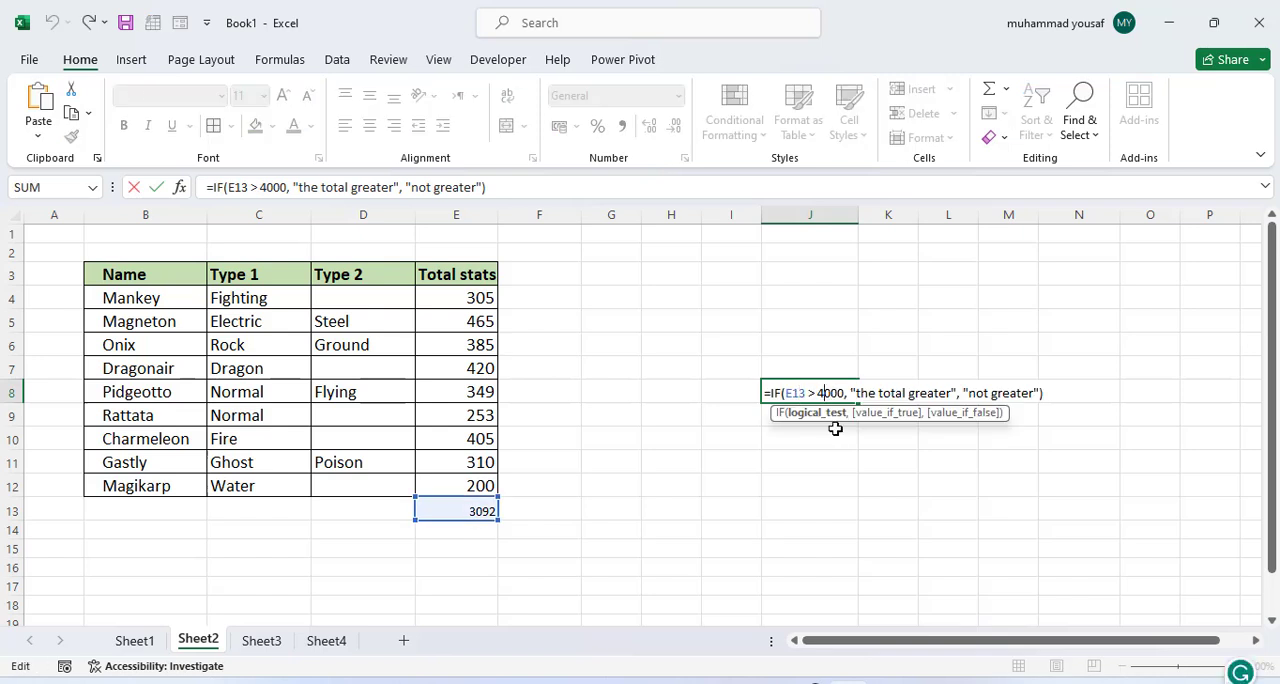
{"action": "key", "text": "BackSpace"}
{"action": "type", "text": "3"}
{"action": "key", "text": "Return"}
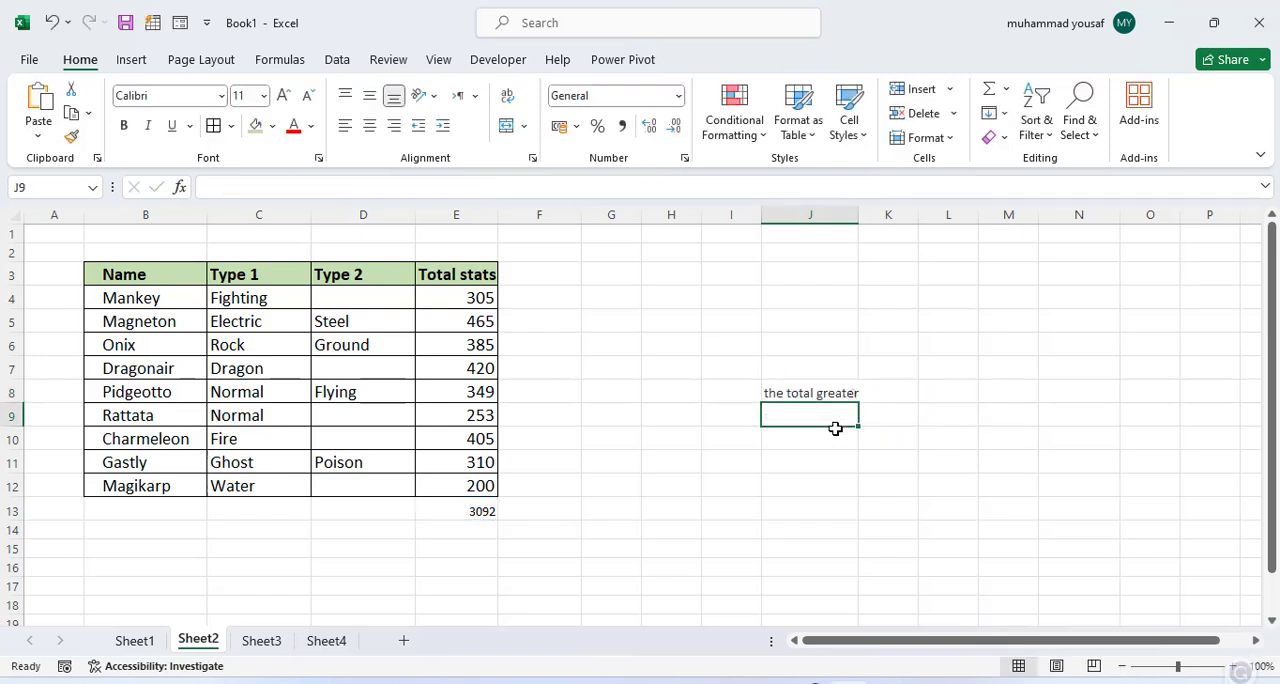
Step: Examine the IF formula in J8, including its value-if-true and value-if-false arguments
{"action": "left_click", "coordinate": [822, 390]}
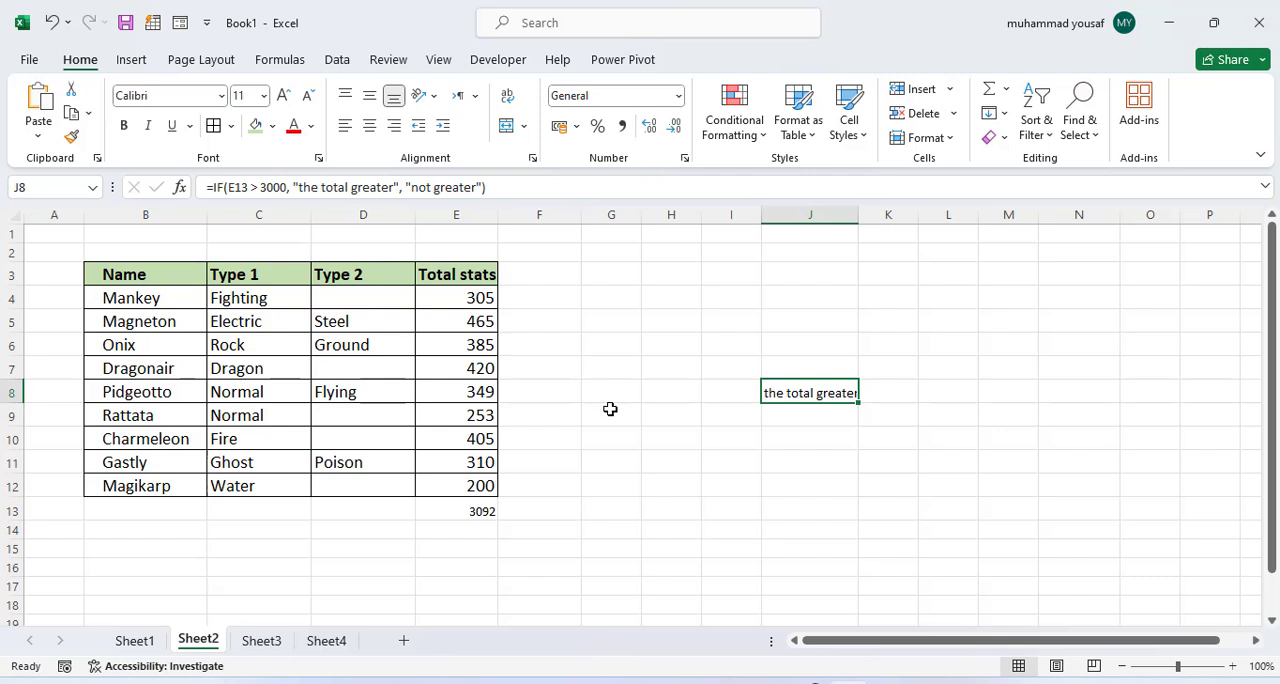
{"action": "left_click", "coordinate": [470, 304]}
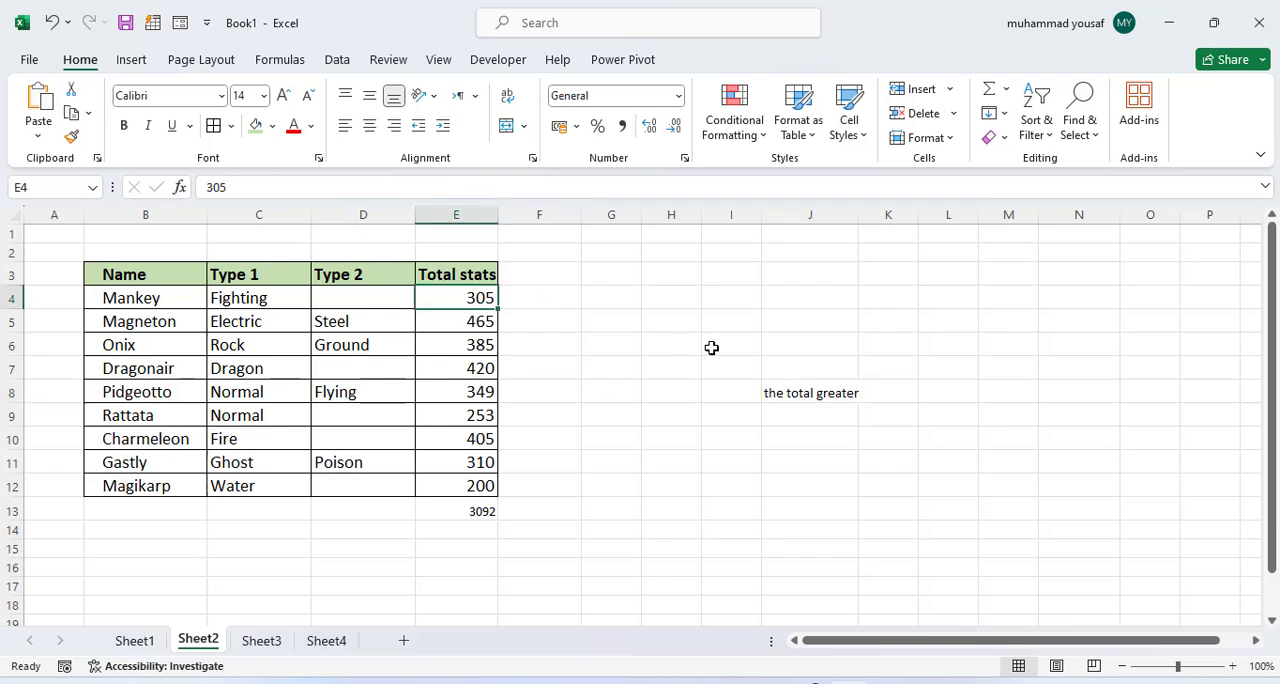
{"action": "double_click", "coordinate": [810, 393]}
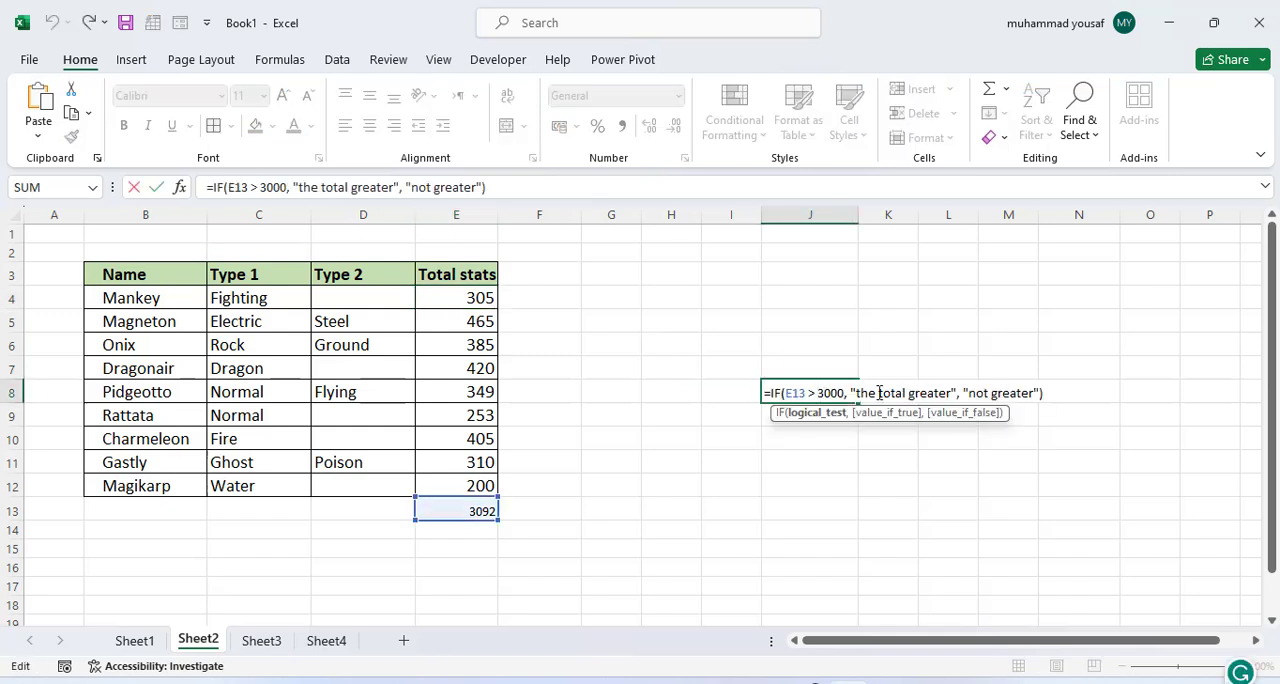
{"action": "left_click_drag", "start_coordinate": [850, 393], "coordinate": [953, 393]}
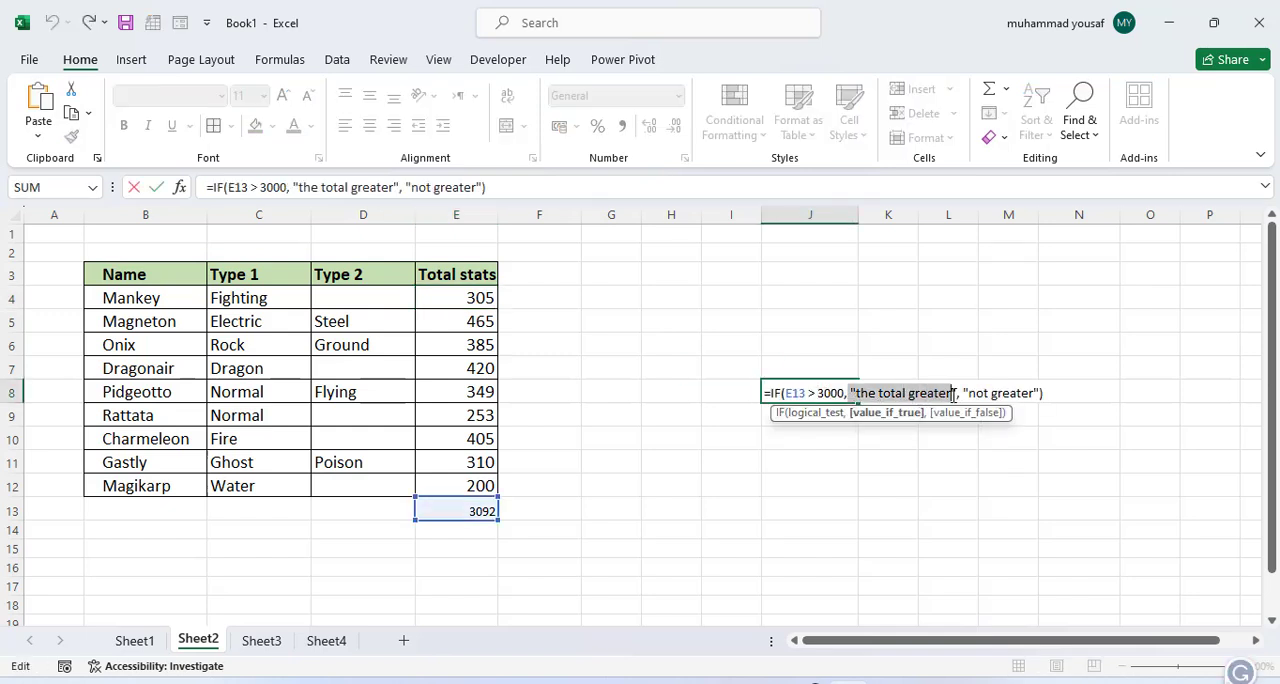
{"action": "left_click", "coordinate": [888, 395]}
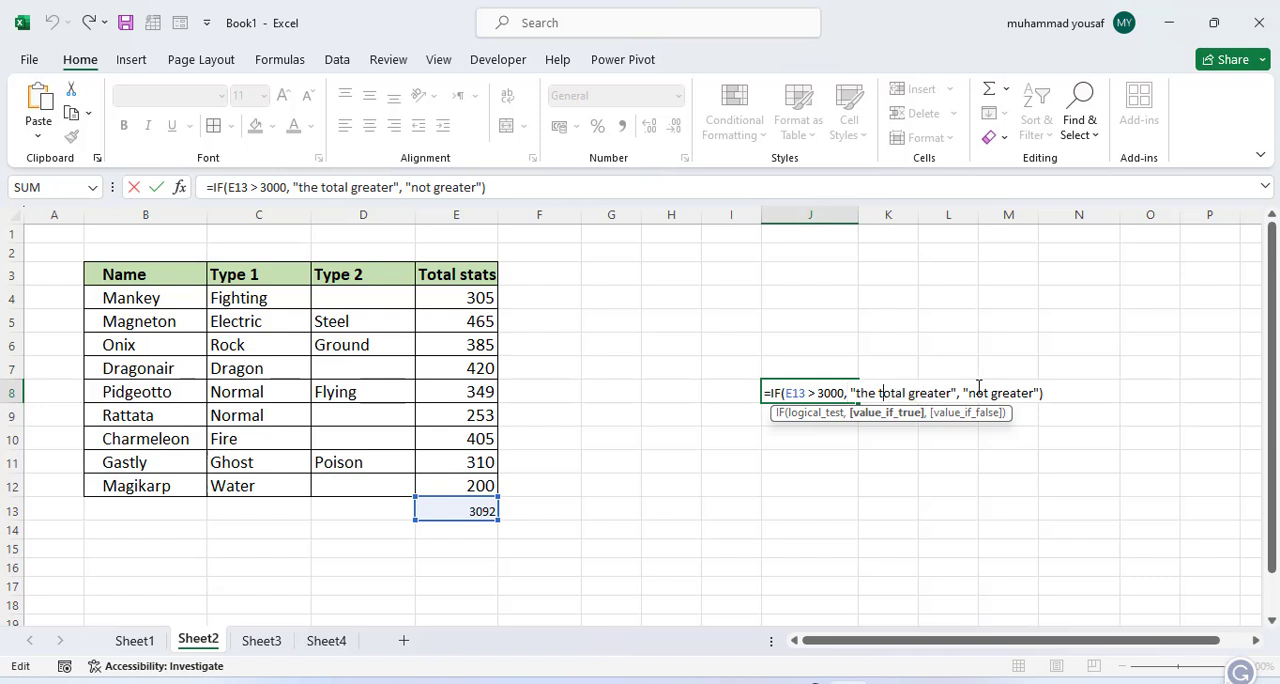
{"action": "left_click_drag", "start_coordinate": [960, 393], "coordinate": [1038, 394]}
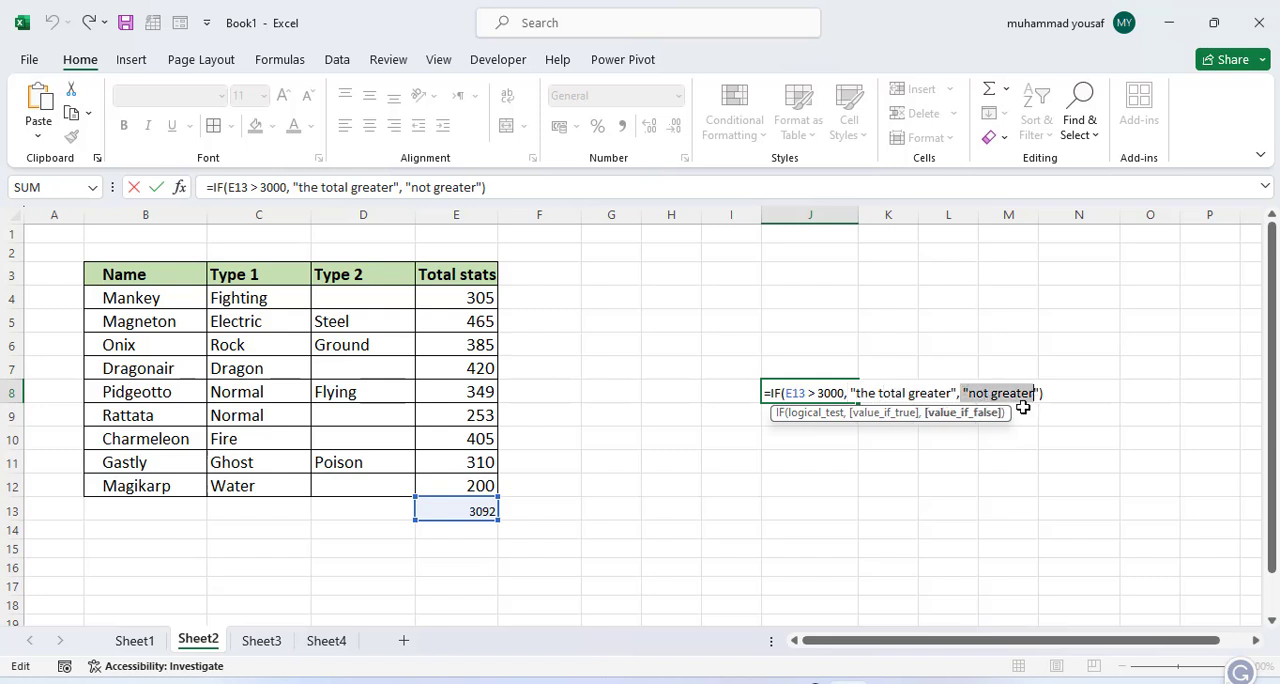
{"action": "left_click", "coordinate": [1055, 397]}
{"action": "left_click", "coordinate": [962, 425]}
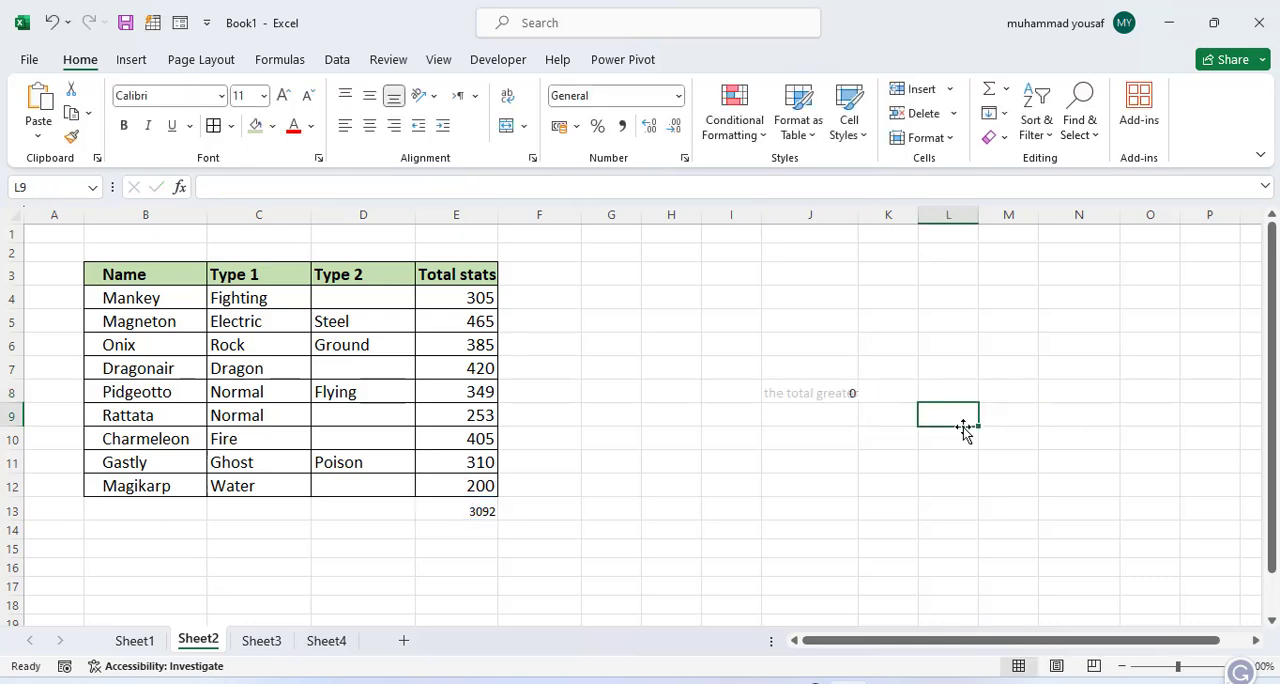
Step: Check the function list on Sheet1, then clear the IF formula from J8 on Sheet2
{"action": "left_click", "coordinate": [134, 641]}
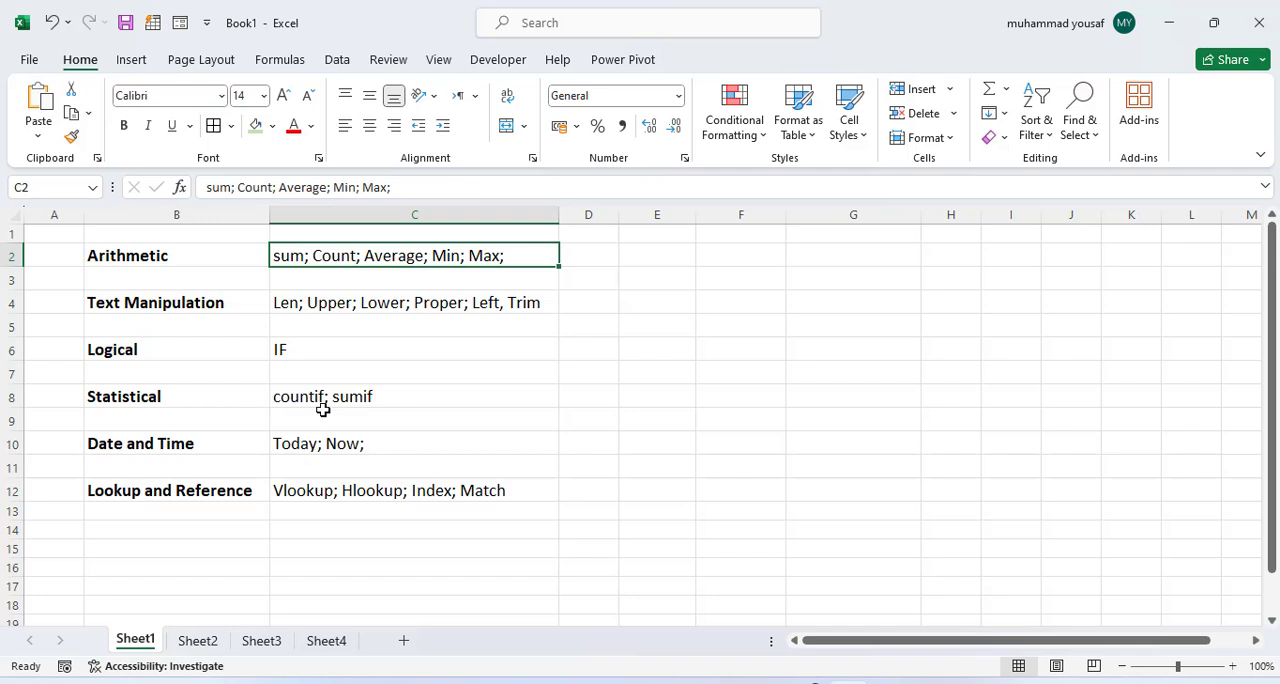
{"action": "left_click", "coordinate": [192, 643]}
{"action": "left_click", "coordinate": [145, 643]}
{"action": "left_click", "coordinate": [200, 643]}
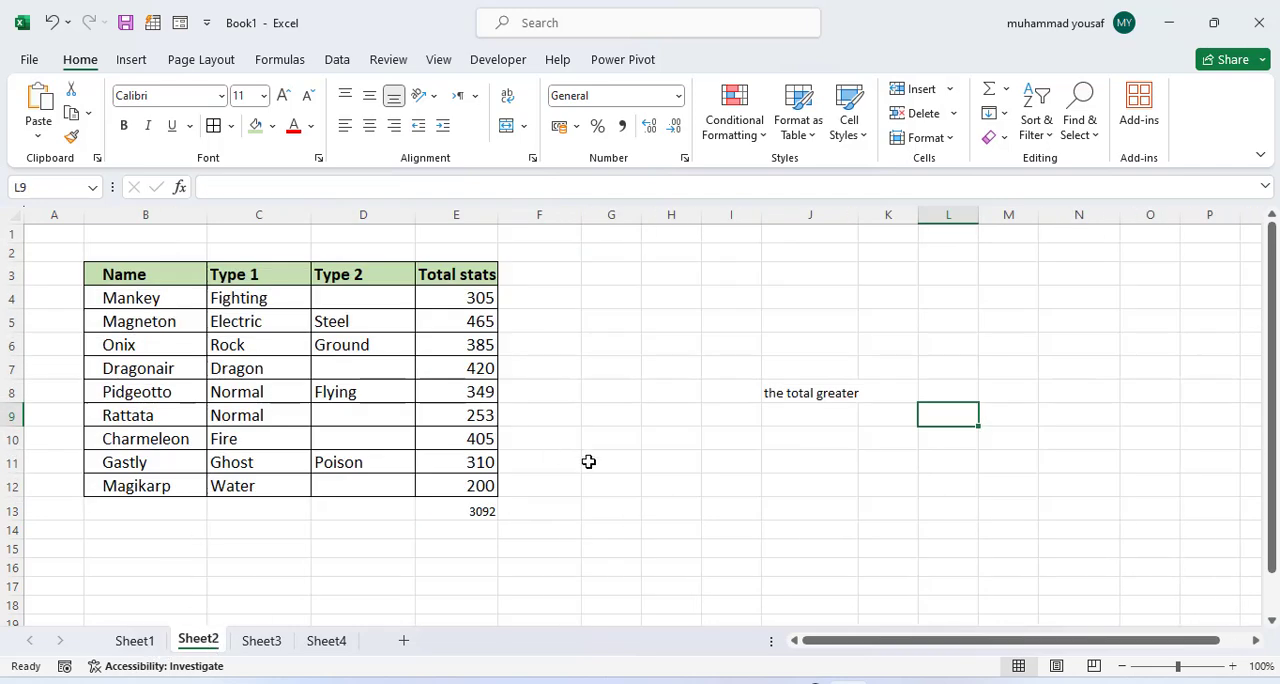
{"action": "left_click", "coordinate": [784, 395]}
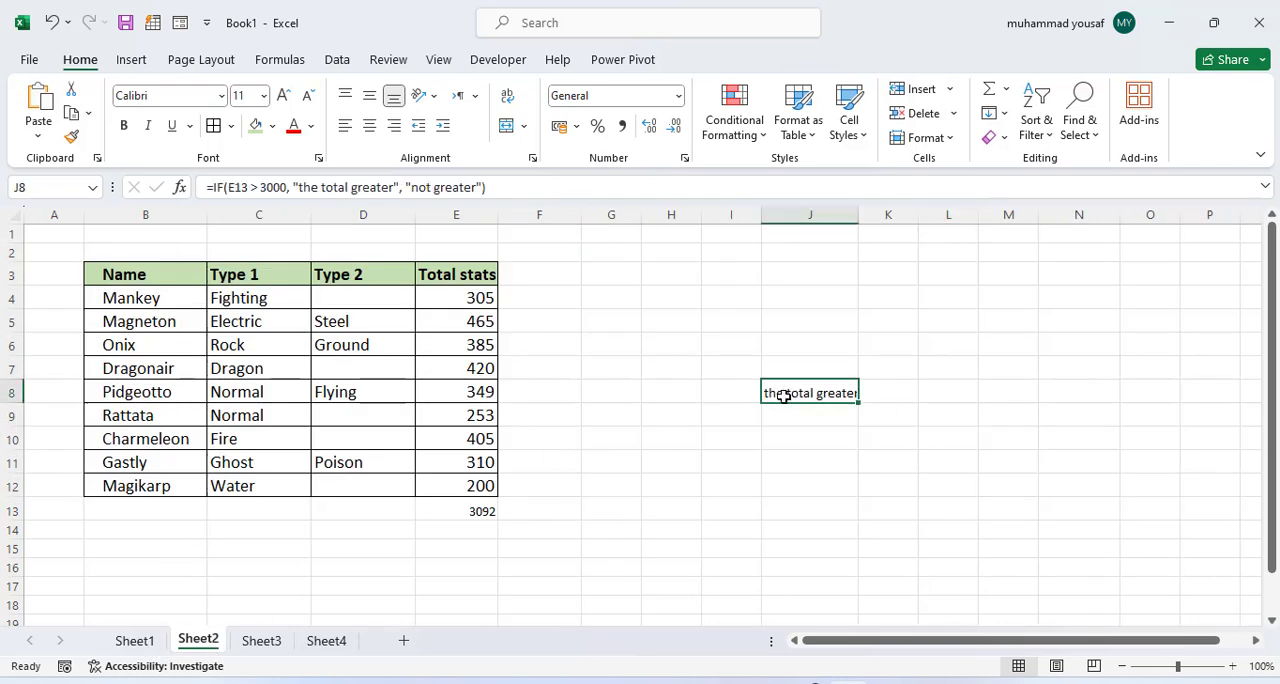
{"action": "key", "text": "Delete"}
{"action": "left_click", "coordinate": [783, 440]}
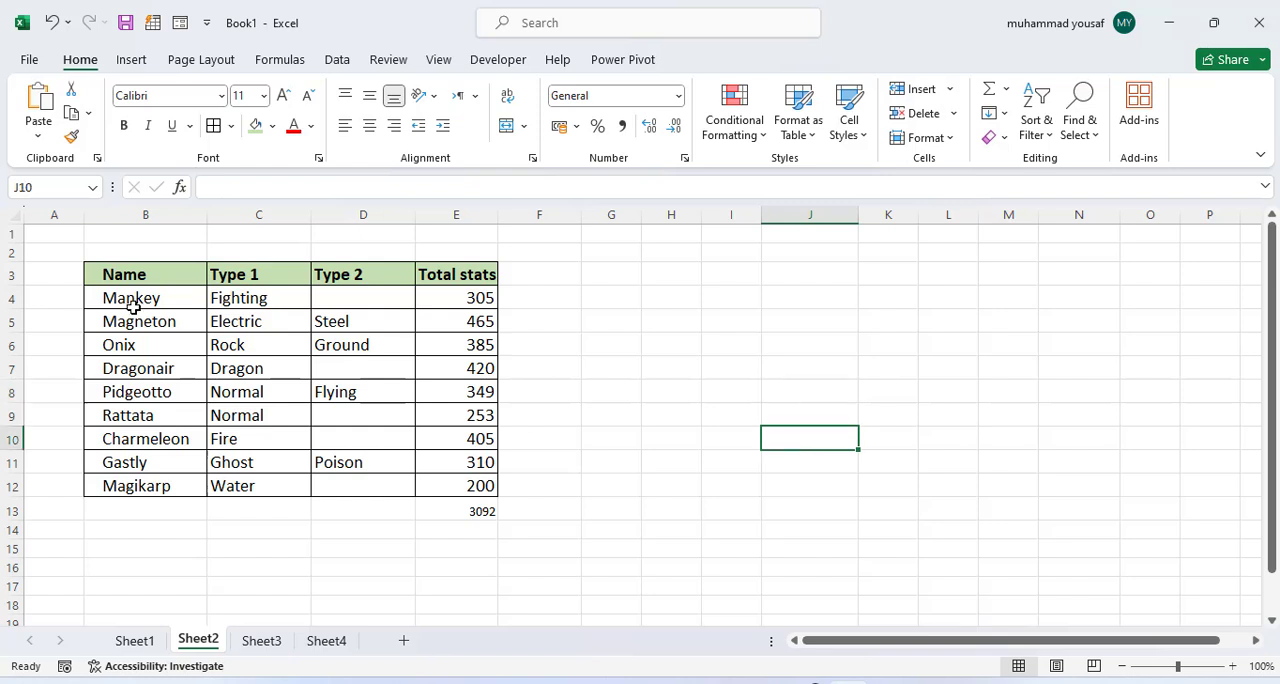
Step: Examine the Total stats values and the Name and Type entries of the table
{"action": "left_click_drag", "start_coordinate": [456, 297], "coordinate": [480, 392]}
{"action": "left_click", "coordinate": [720, 392]}
{"action": "left_click_drag", "start_coordinate": [131, 297], "coordinate": [294, 484]}
{"action": "left_click", "coordinate": [305, 415]}
{"action": "left_click_drag", "start_coordinate": [162, 304], "coordinate": [327, 420]}
{"action": "left_click", "coordinate": [308, 439]}
{"action": "left_click_drag", "start_coordinate": [150, 298], "coordinate": [300, 415]}
{"action": "left_click", "coordinate": [340, 415]}
{"action": "left_click", "coordinate": [742, 398]}
Step: In cell J8, count the Electric entries in the table with =COUNTIF(B4:D11, "Electric")
{"action": "left_click", "coordinate": [810, 400]}
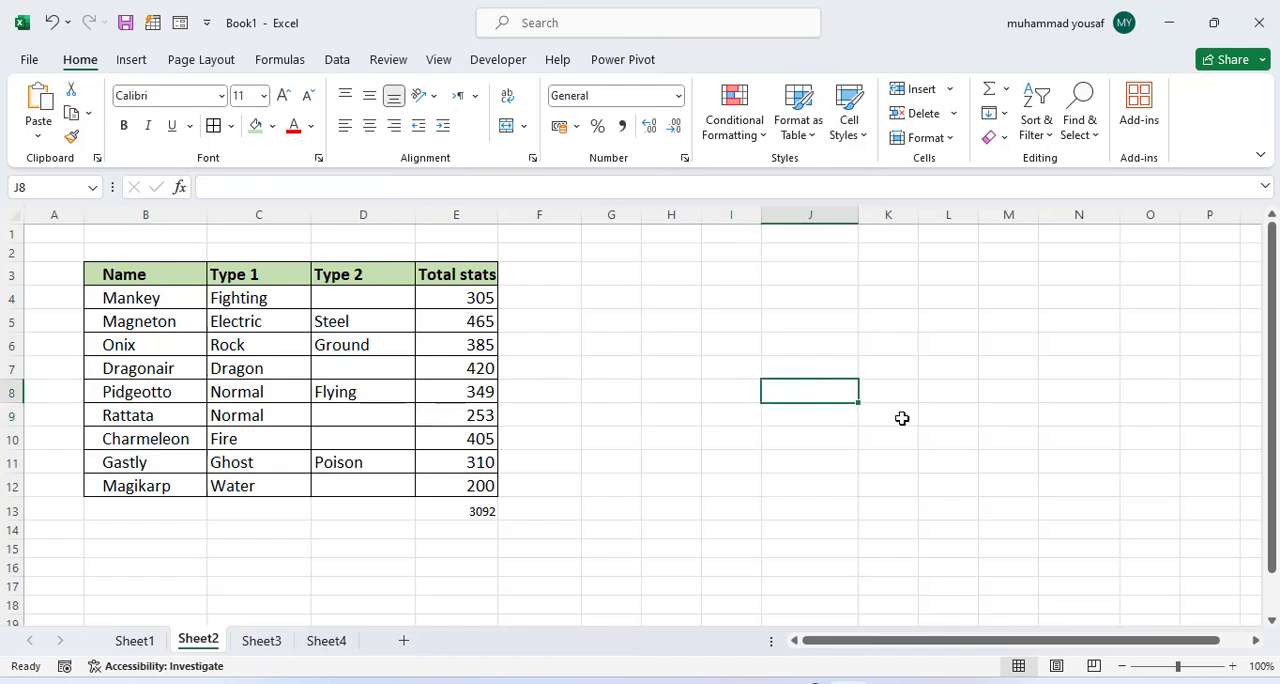
{"action": "type", "text": "=countif("}
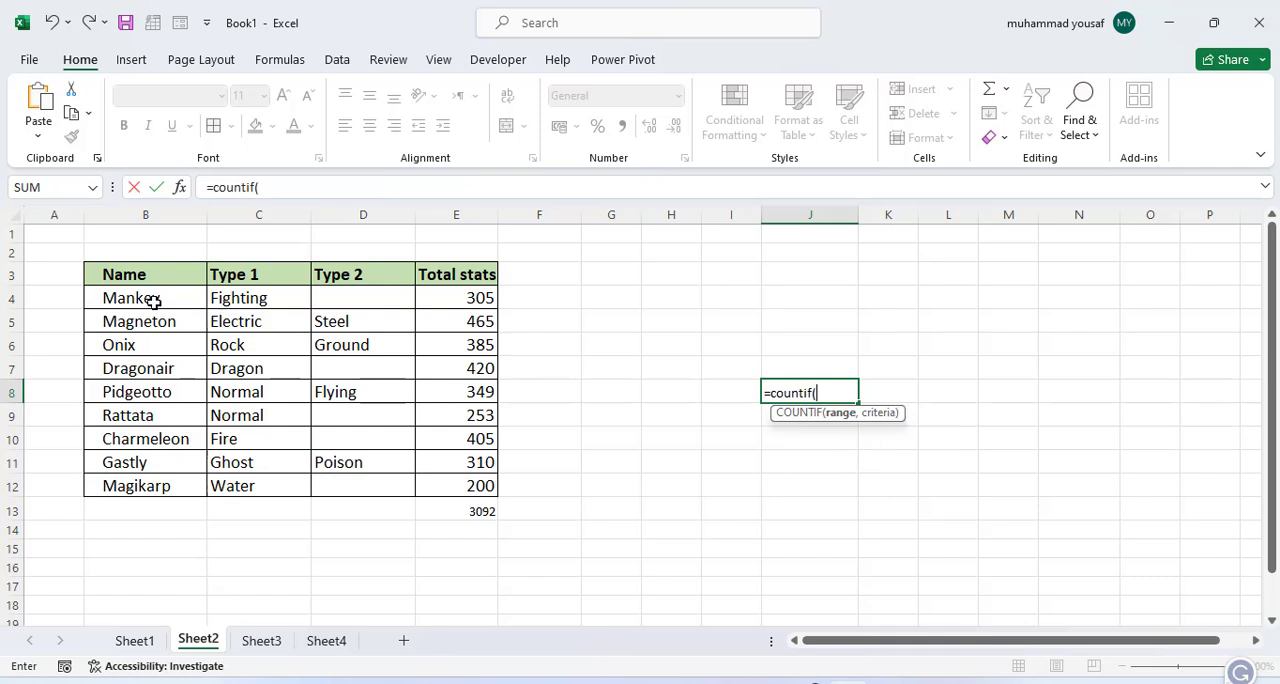
{"action": "left_click_drag", "start_coordinate": [153, 300], "coordinate": [351, 458]}
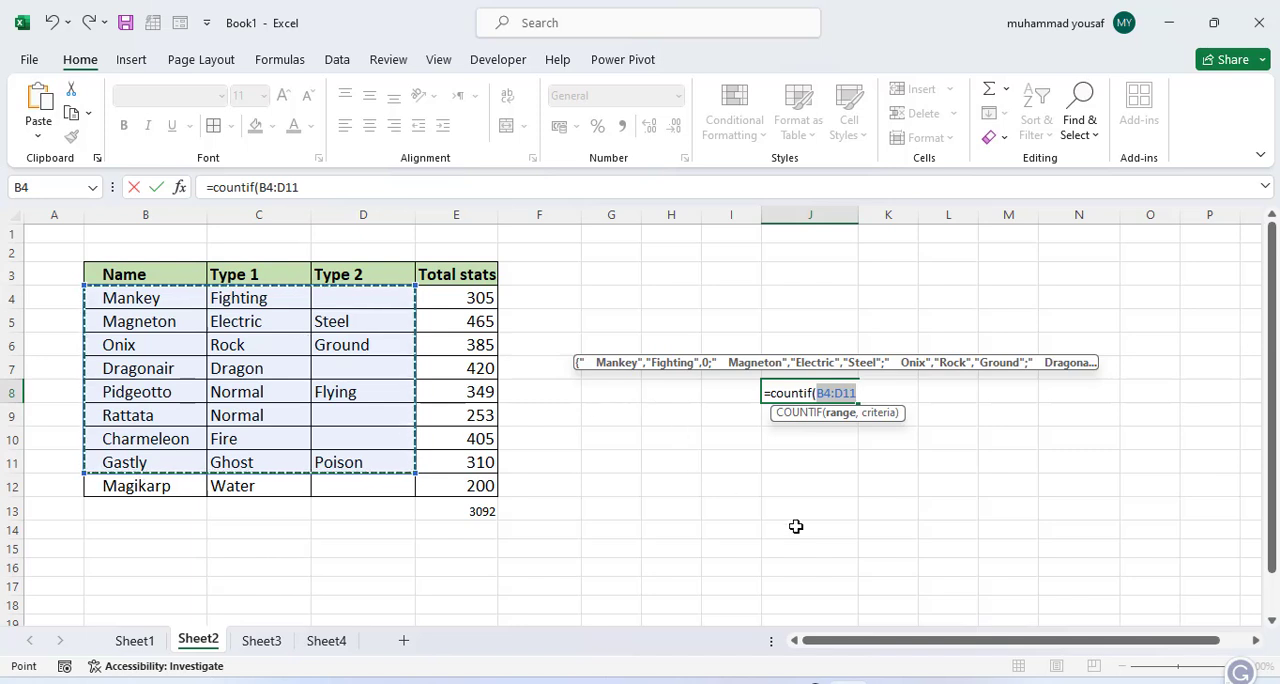
{"action": "type", "text": ","}
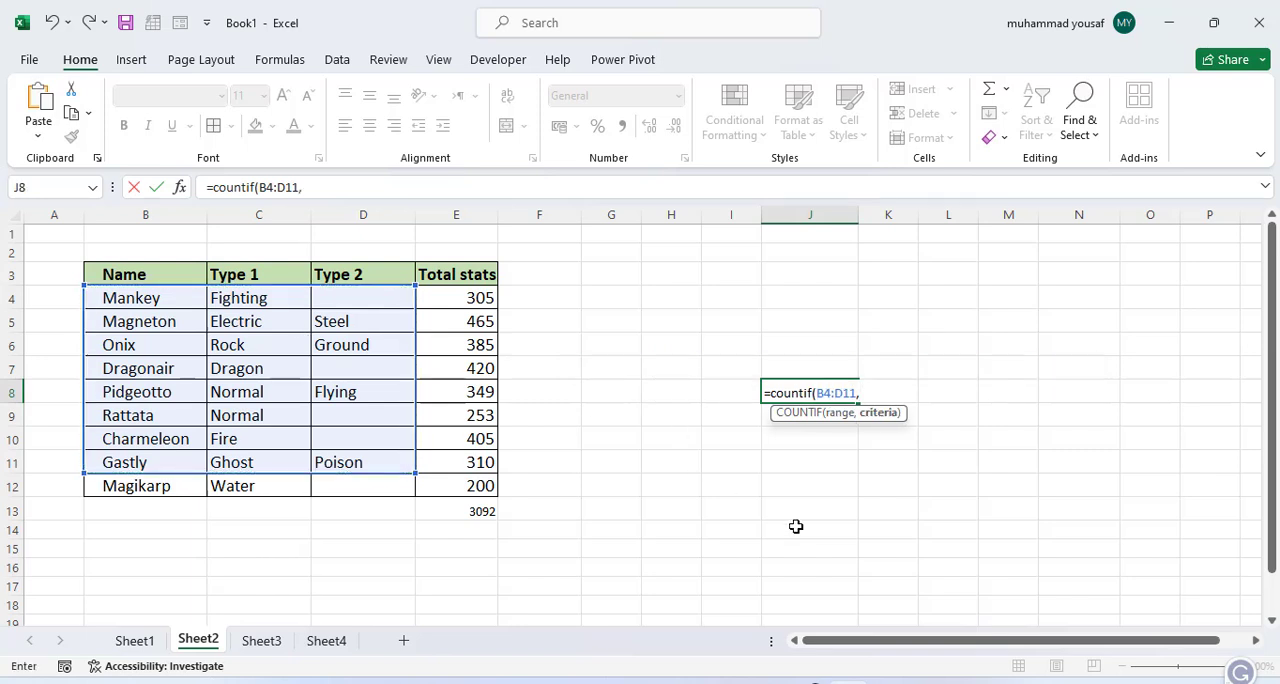
{"action": "type", "text": " \"Electric"}
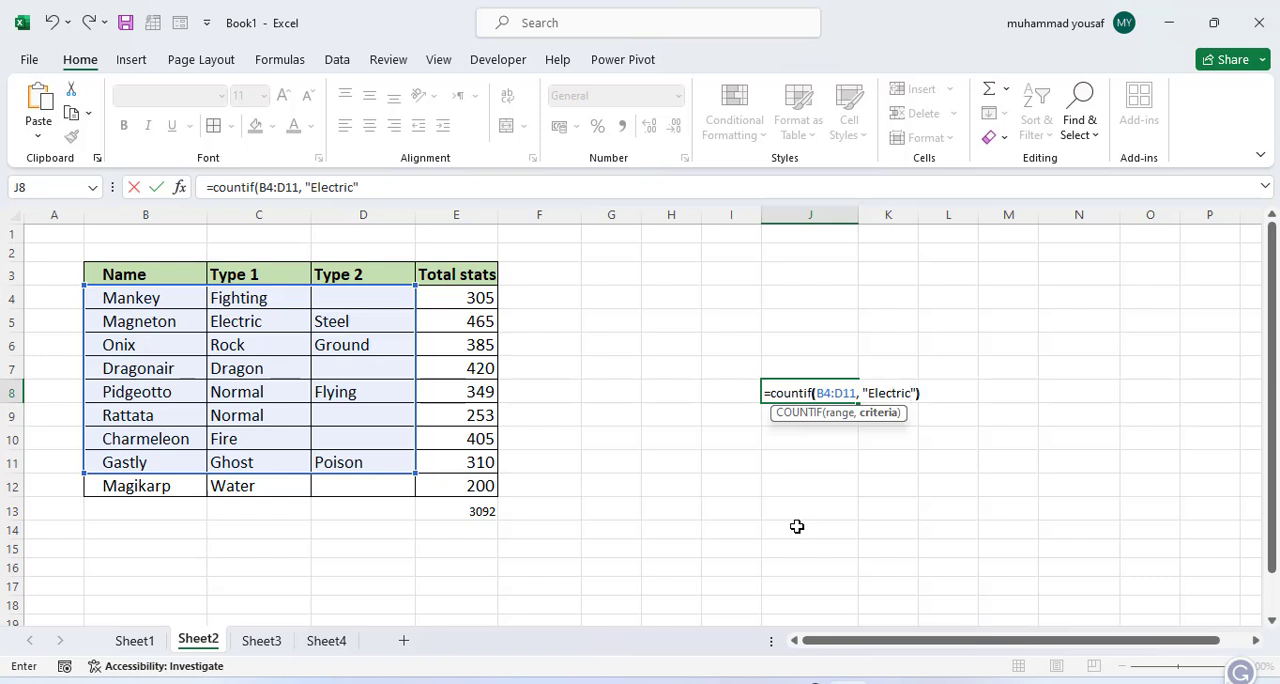
{"action": "key", "text": "Return"}
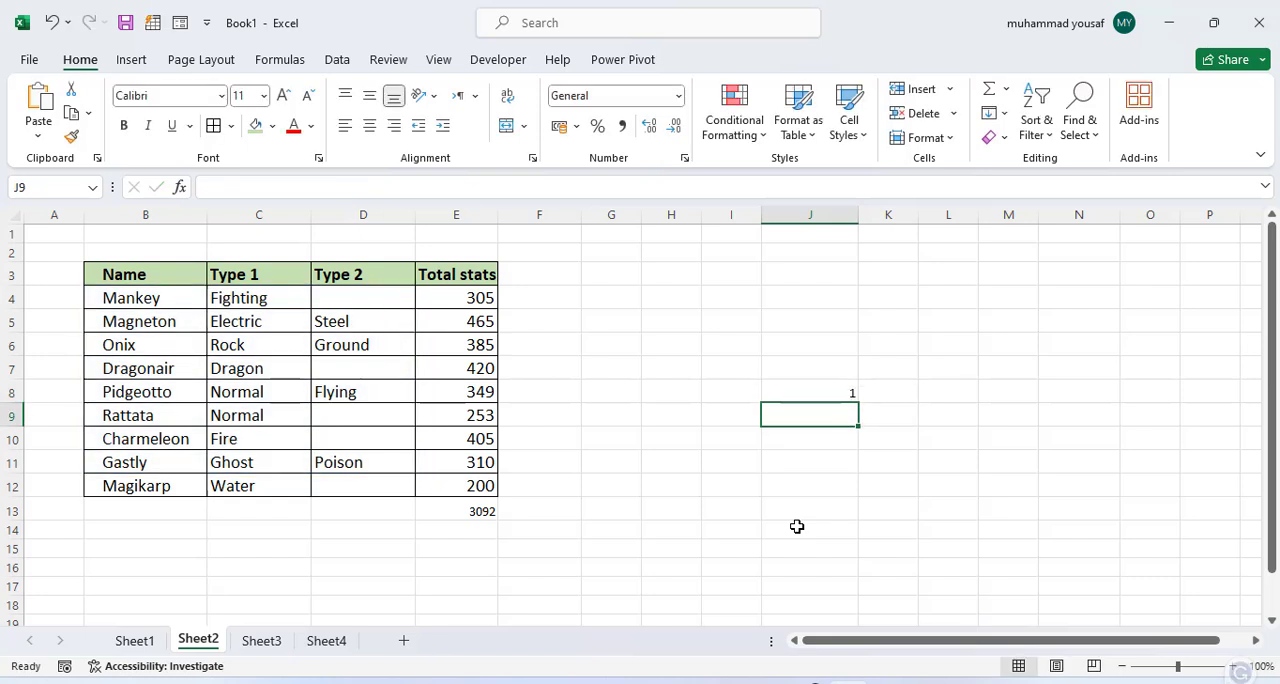
Step: Copy the Electric entry from C5 into C8 and C11, and check the COUNTIF result in J8
{"action": "left_click", "coordinate": [832, 394]}
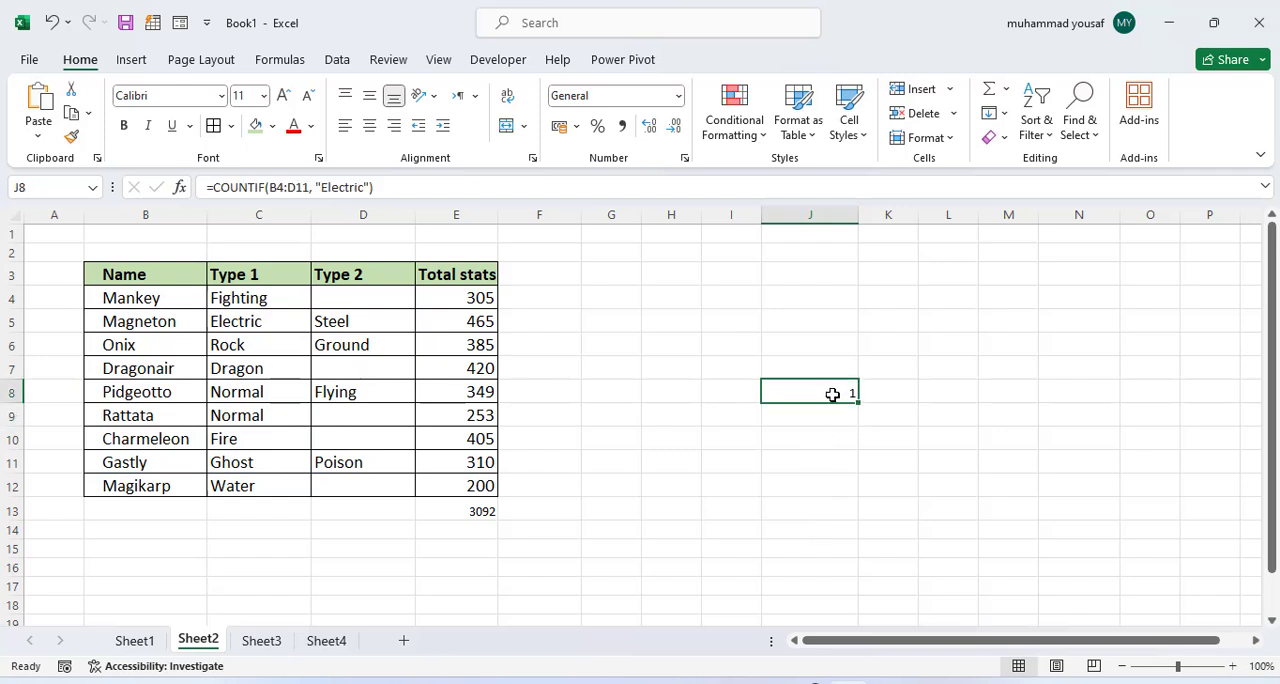
{"action": "left_click", "coordinate": [254, 324]}
{"action": "key", "text": "ctrl+c"}
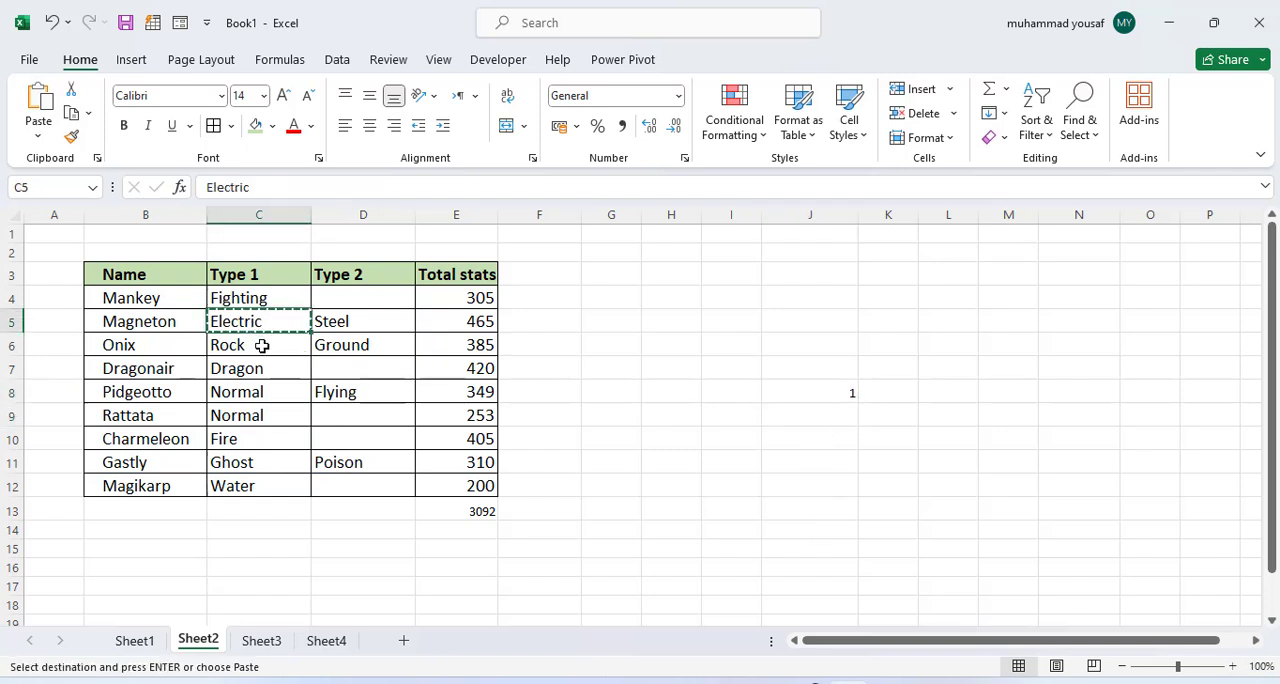
{"action": "left_click", "coordinate": [241, 390]}
{"action": "key", "text": "ctrl+v"}
{"action": "left_click", "coordinate": [231, 458]}
{"action": "key", "text": "ctrl+v"}
{"action": "left_click", "coordinate": [829, 395]}
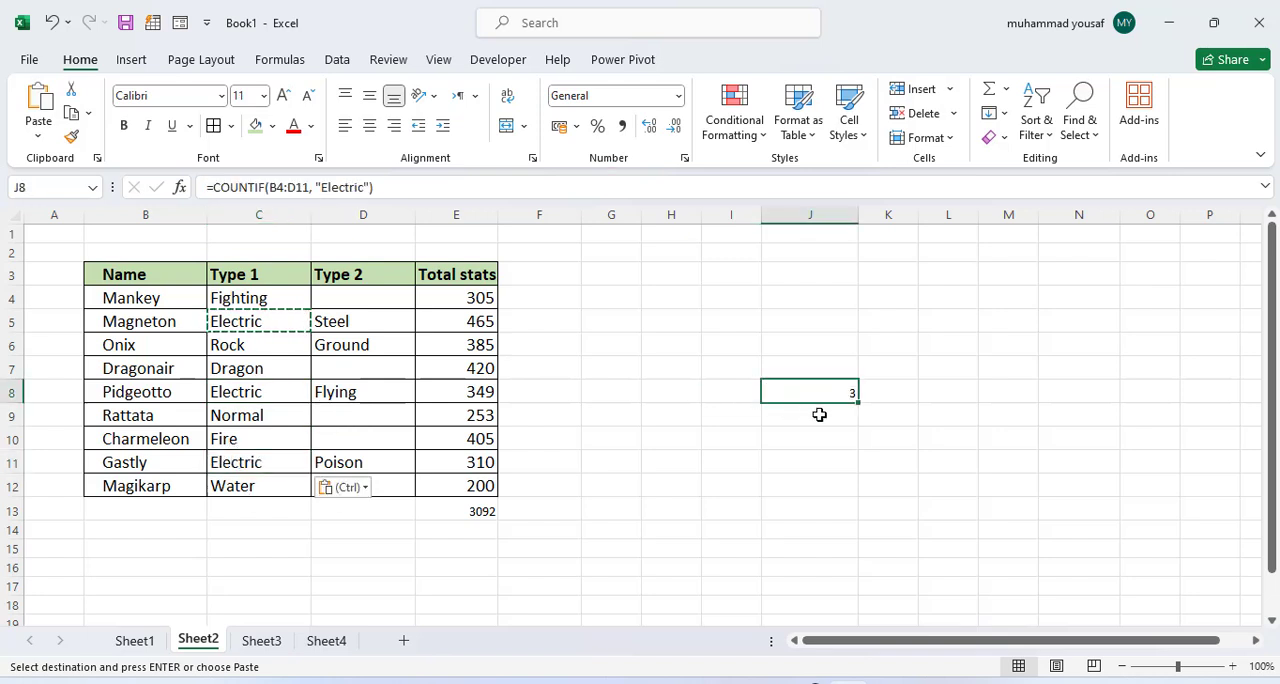
{"action": "double_click", "coordinate": [740, 430]}
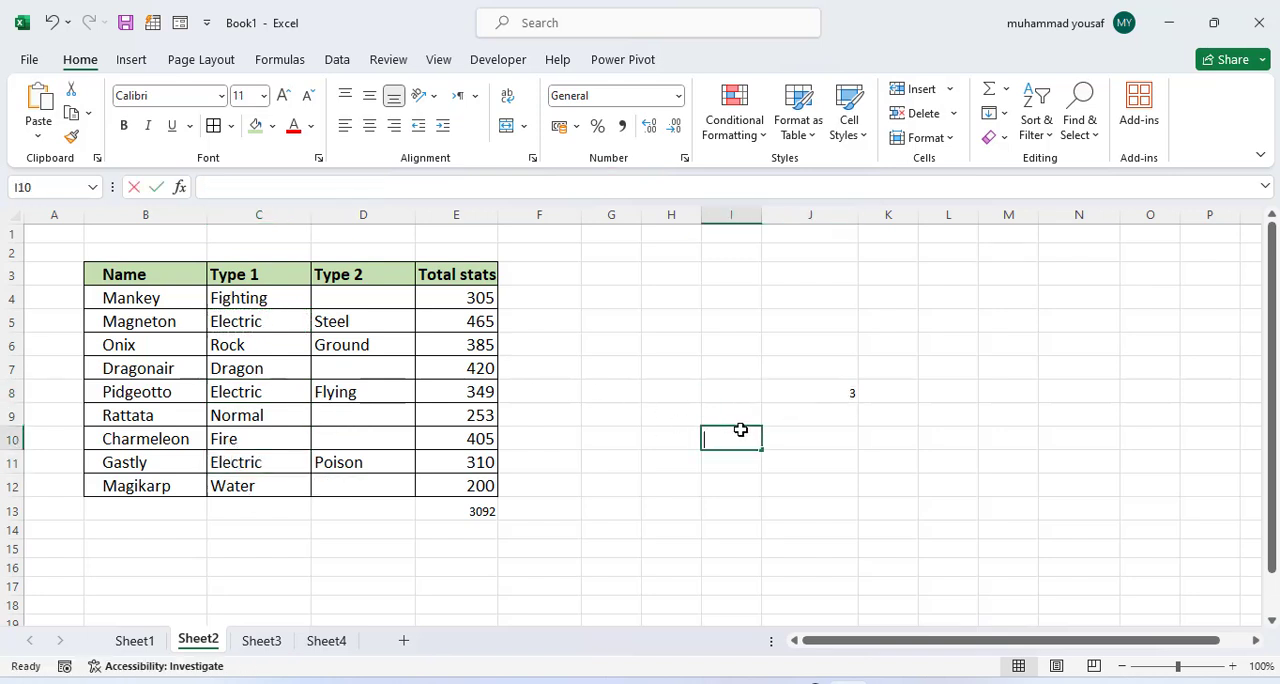
{"action": "left_click", "coordinate": [732, 407]}
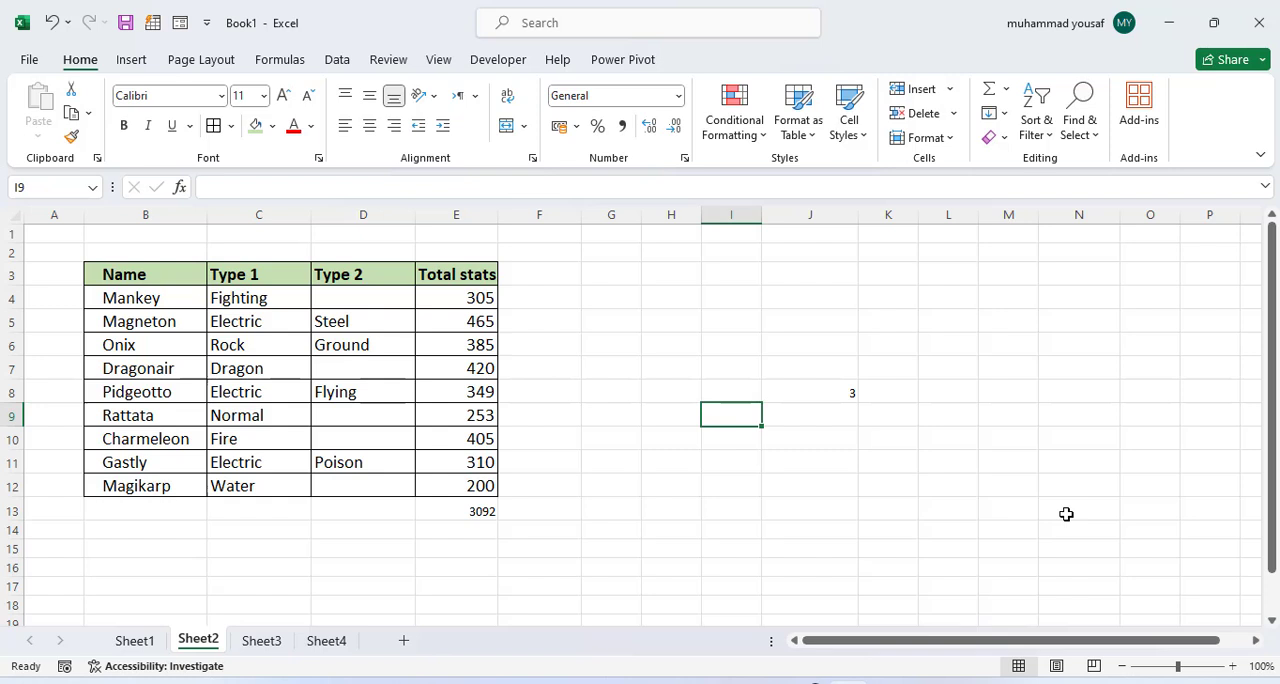
{"action": "left_click", "coordinate": [823, 392]}
{"action": "left_click", "coordinate": [741, 510]}
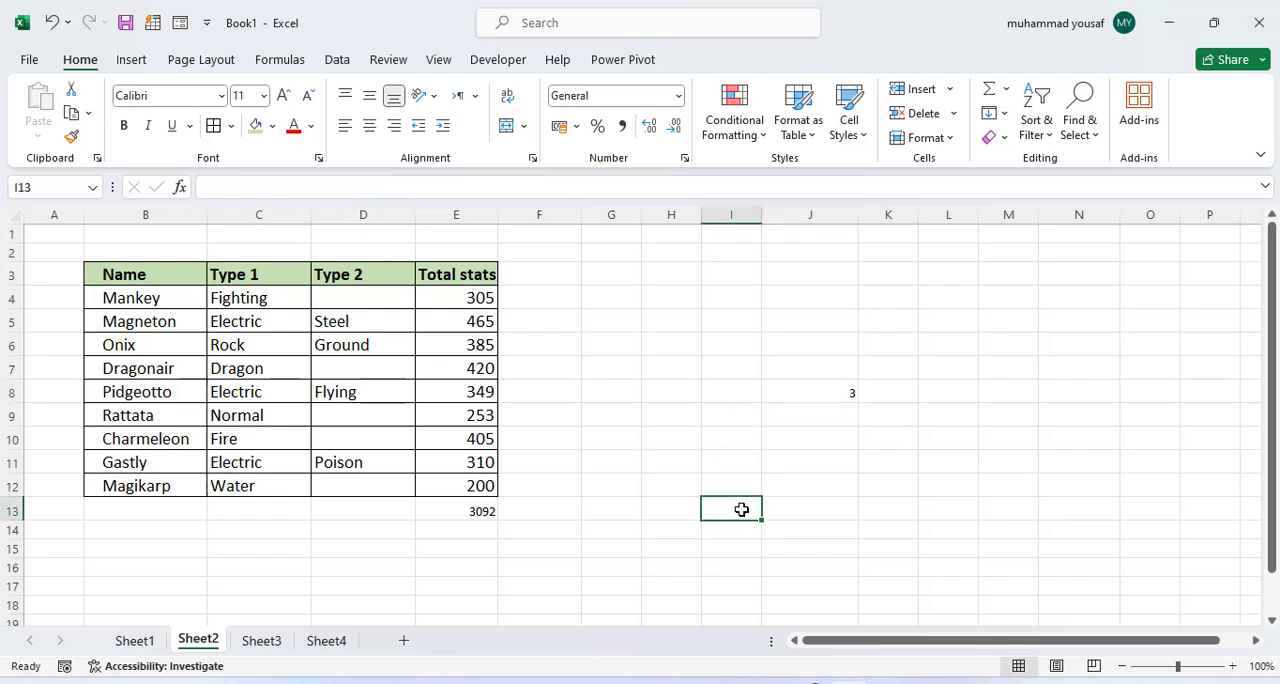
Step: Check the function list on Sheet1, and examine the Grass entries and their Total values on Sheet4
{"action": "left_click", "coordinate": [135, 641]}
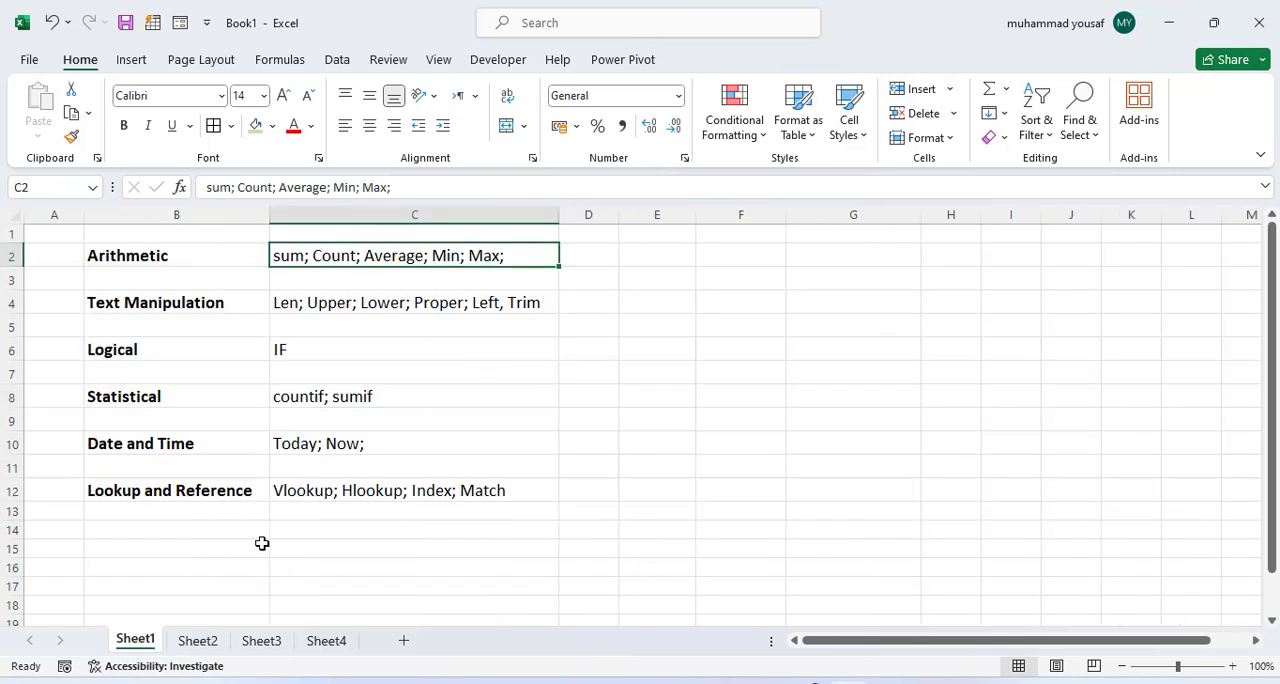
{"action": "left_click", "coordinate": [196, 643]}
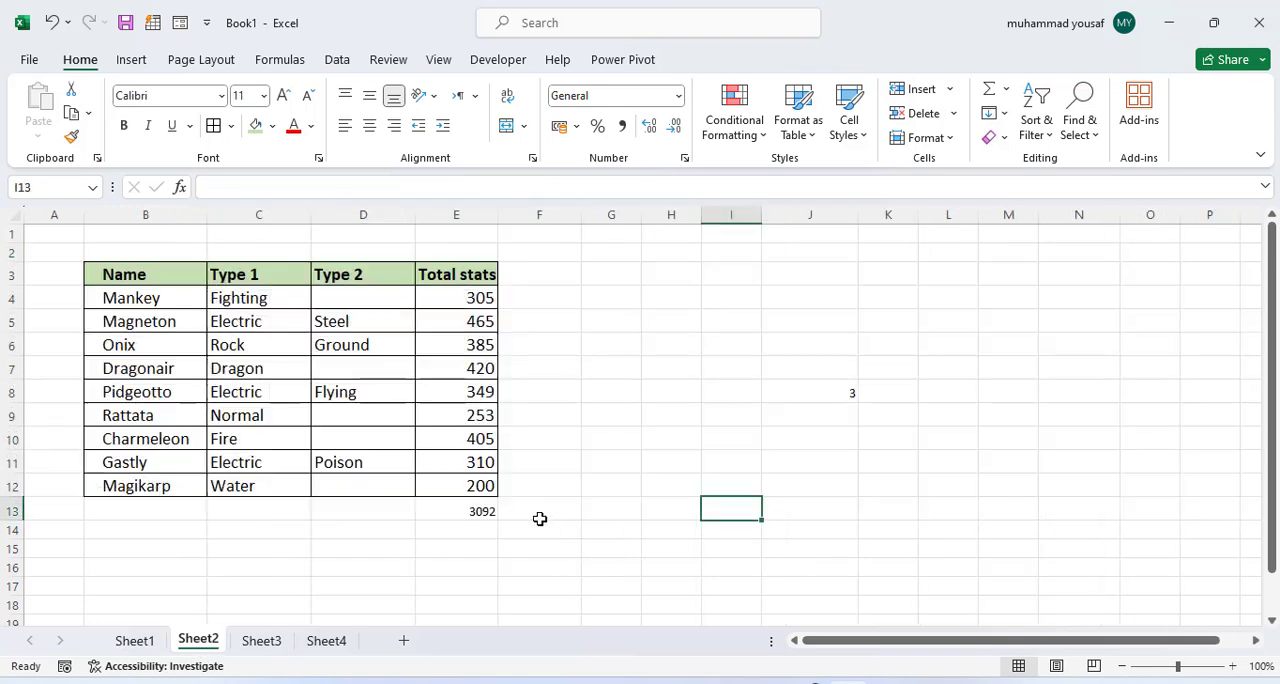
{"action": "left_click", "coordinate": [329, 641]}
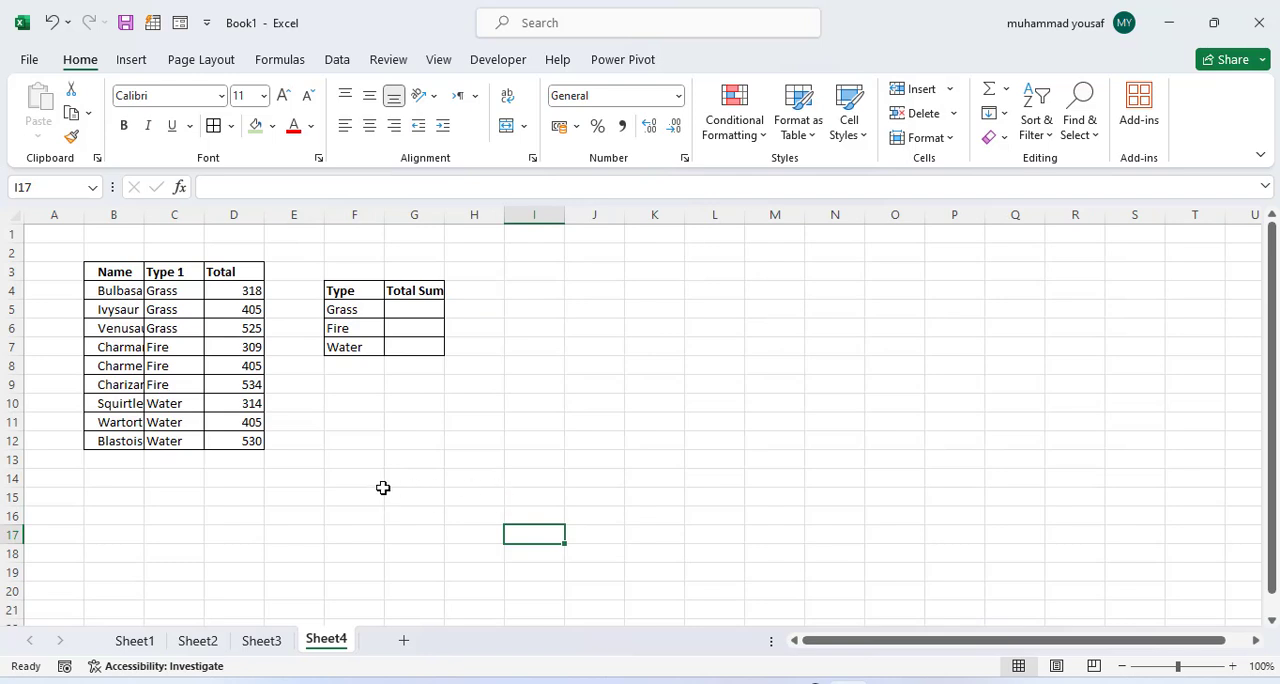
{"action": "left_click", "coordinate": [420, 310]}
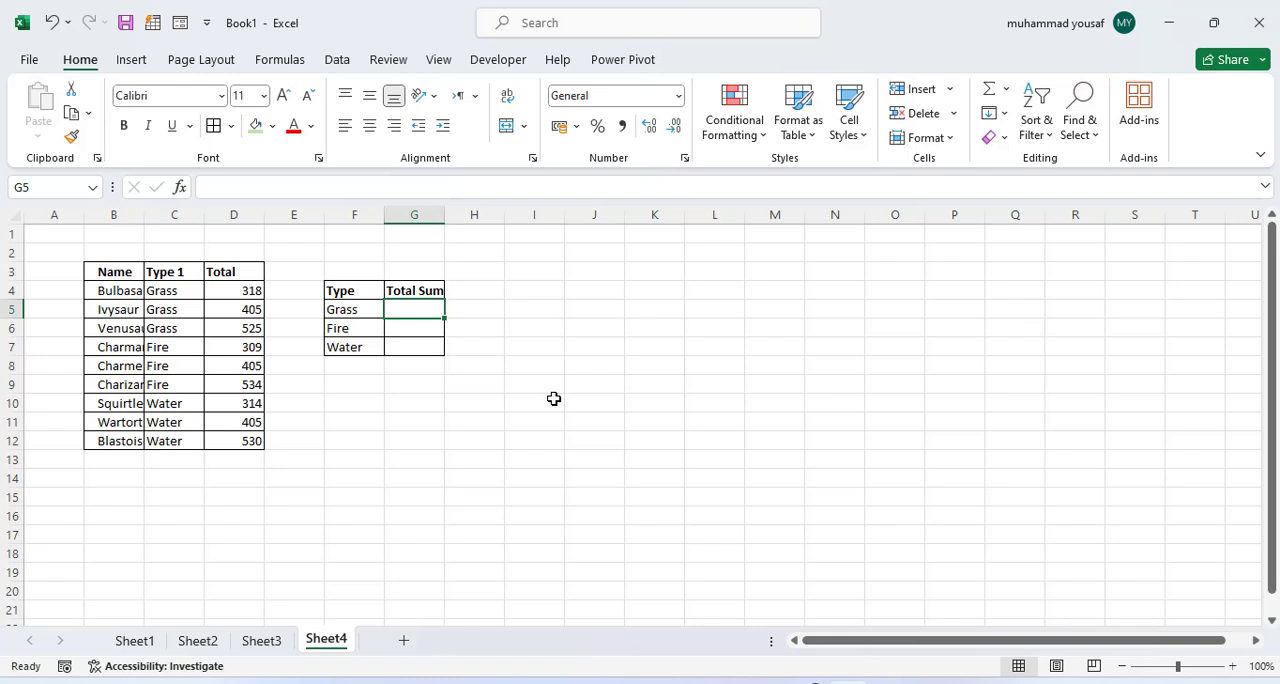
{"action": "left_click", "coordinate": [354, 314]}
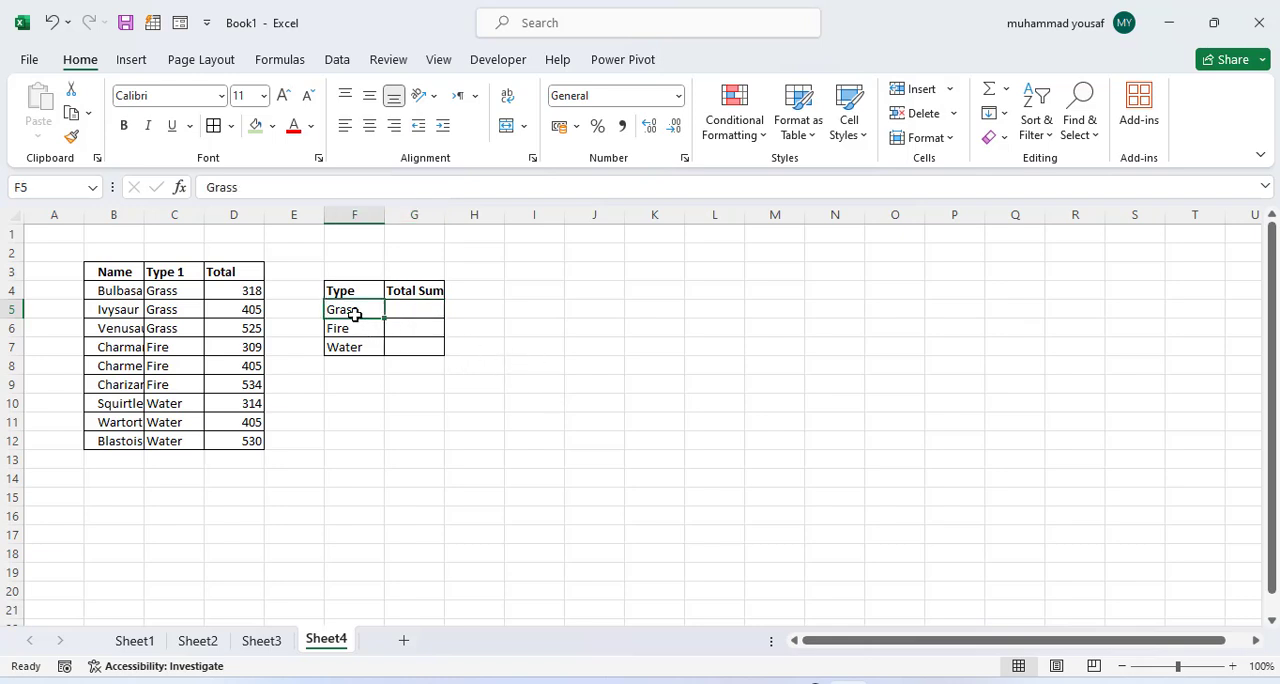
{"action": "left_click_drag", "start_coordinate": [163, 294], "coordinate": [171, 310]}
{"action": "left_click", "coordinate": [171, 291]}
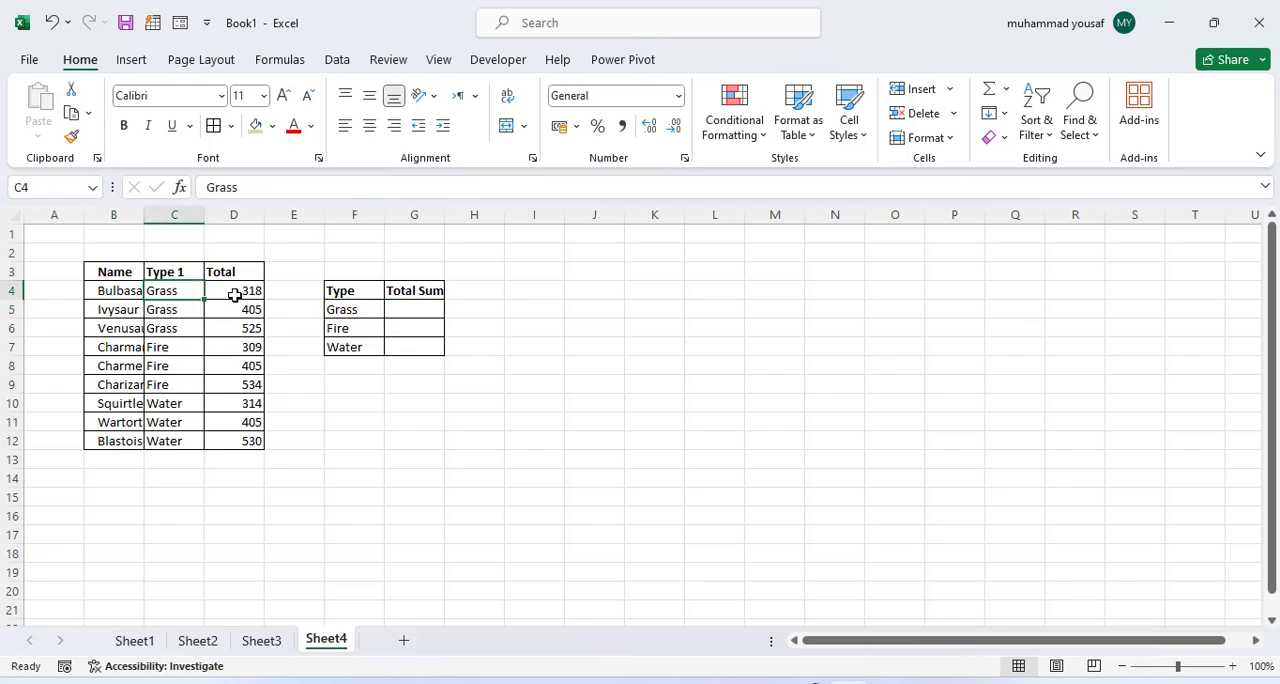
{"action": "left_click_drag", "start_coordinate": [251, 296], "coordinate": [255, 326]}
{"action": "double_click", "coordinate": [256, 328]}
{"action": "left_click", "coordinate": [196, 308]}
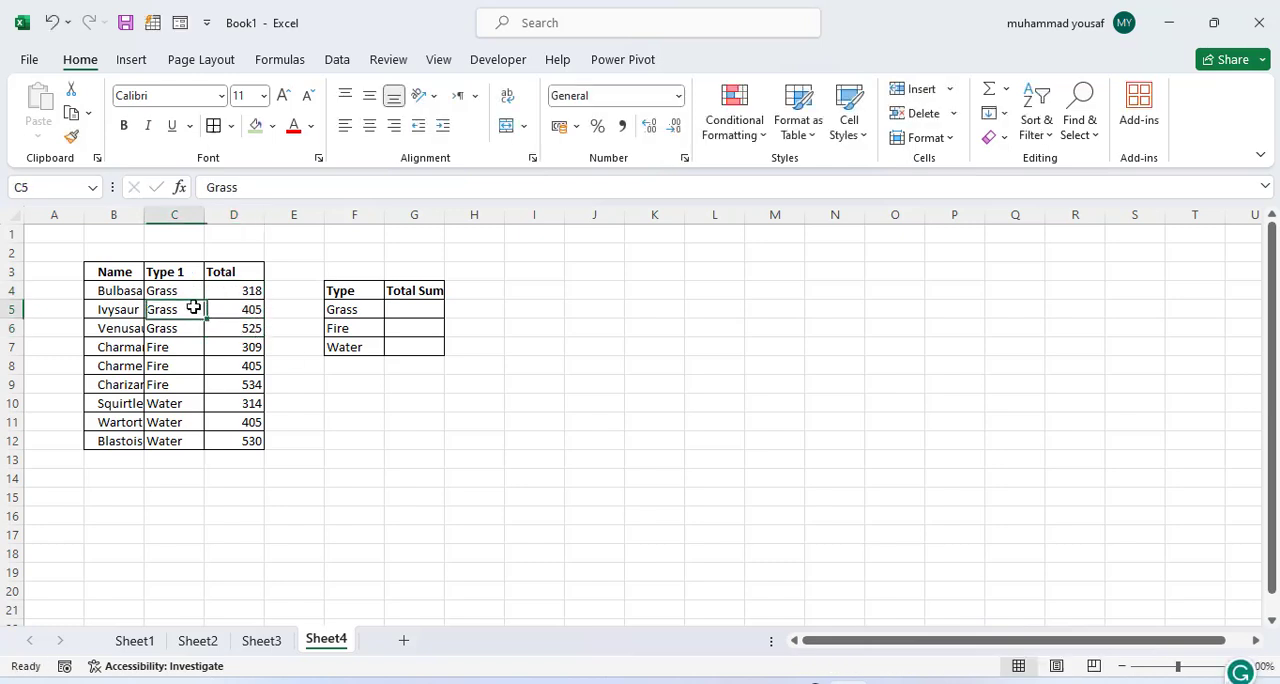
Step: In cell G5 of Sheet4, sum the Grass totals with =SUMIF(C4:C12,F5,D4:D12)
{"action": "left_click", "coordinate": [403, 308]}
{"action": "type", "text": "=su"}
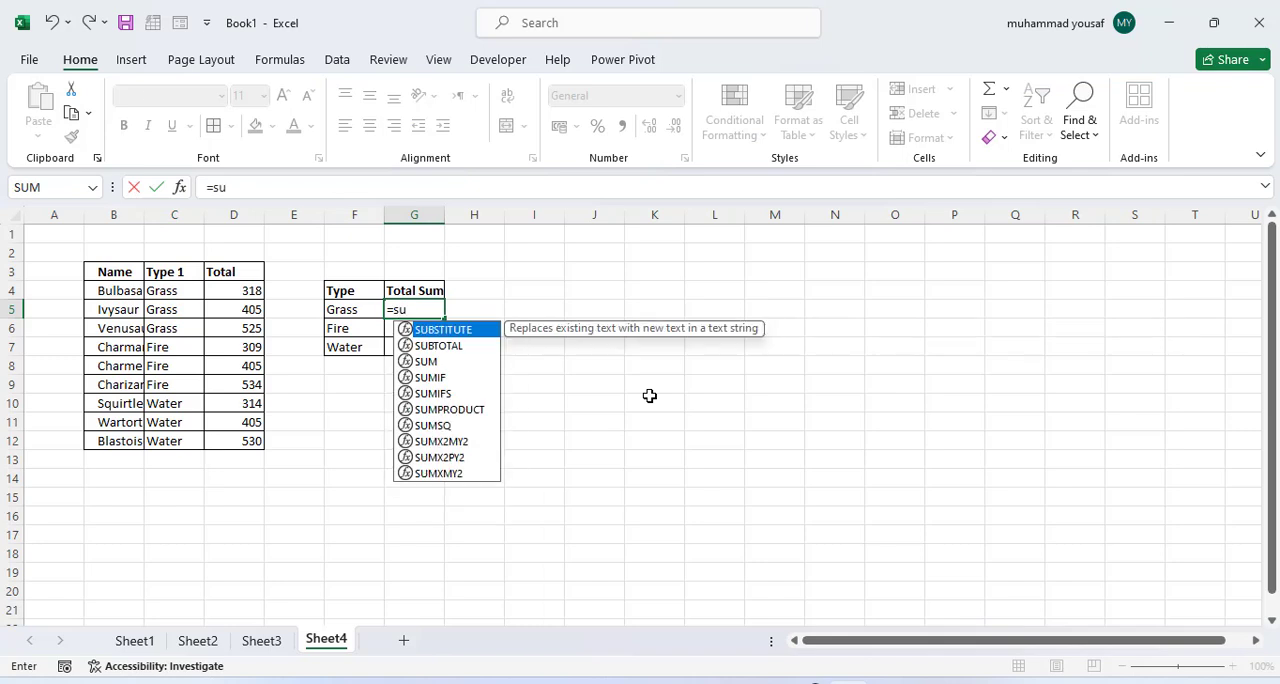
{"action": "type", "text": "mif("}
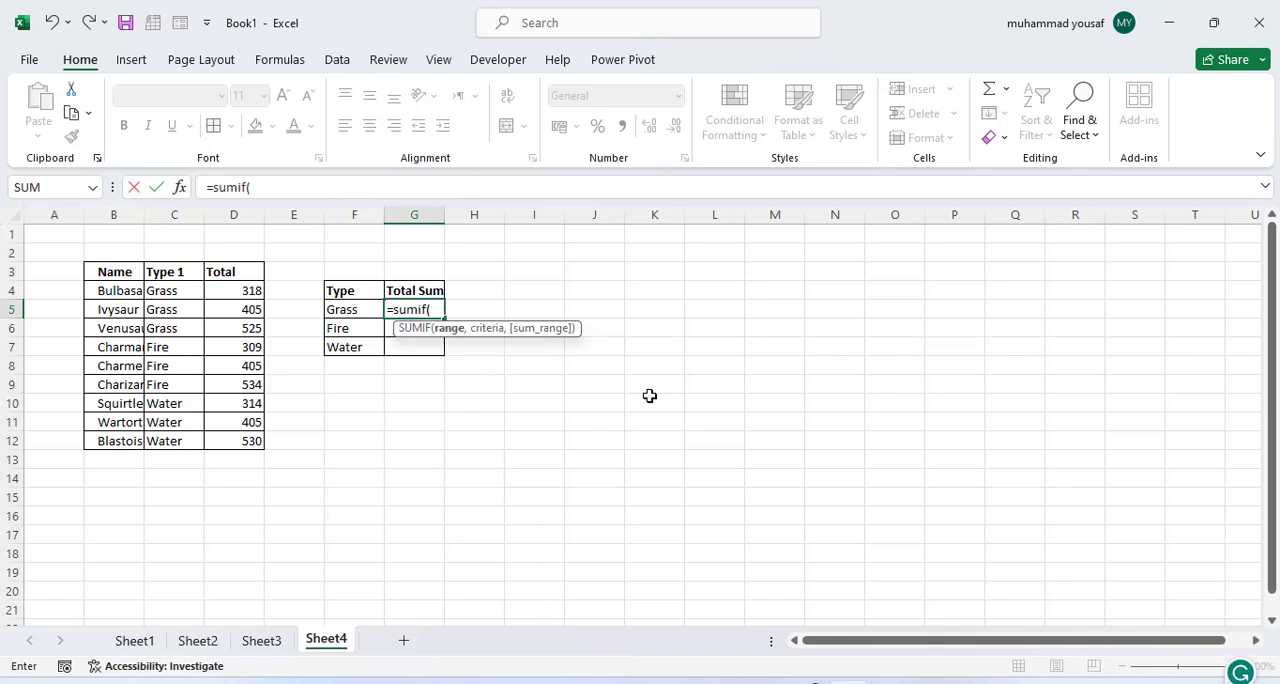
{"action": "left_click_drag", "start_coordinate": [177, 290], "coordinate": [182, 437]}
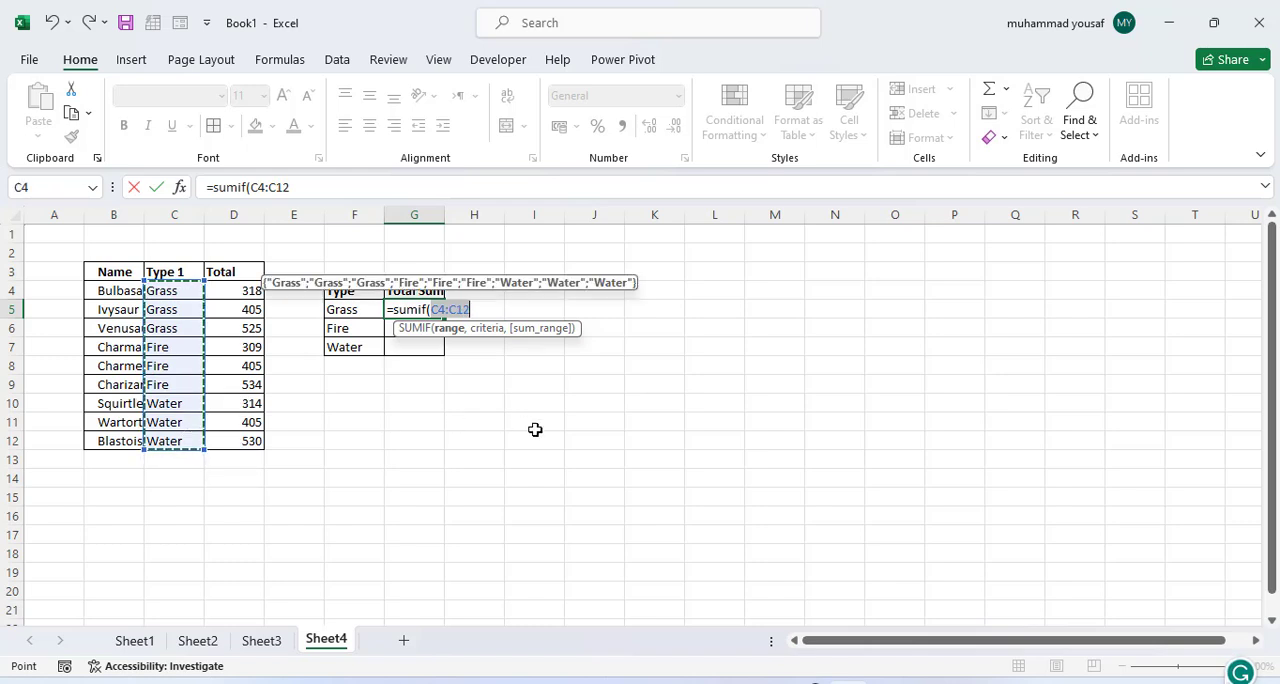
{"action": "type", "text": ","}
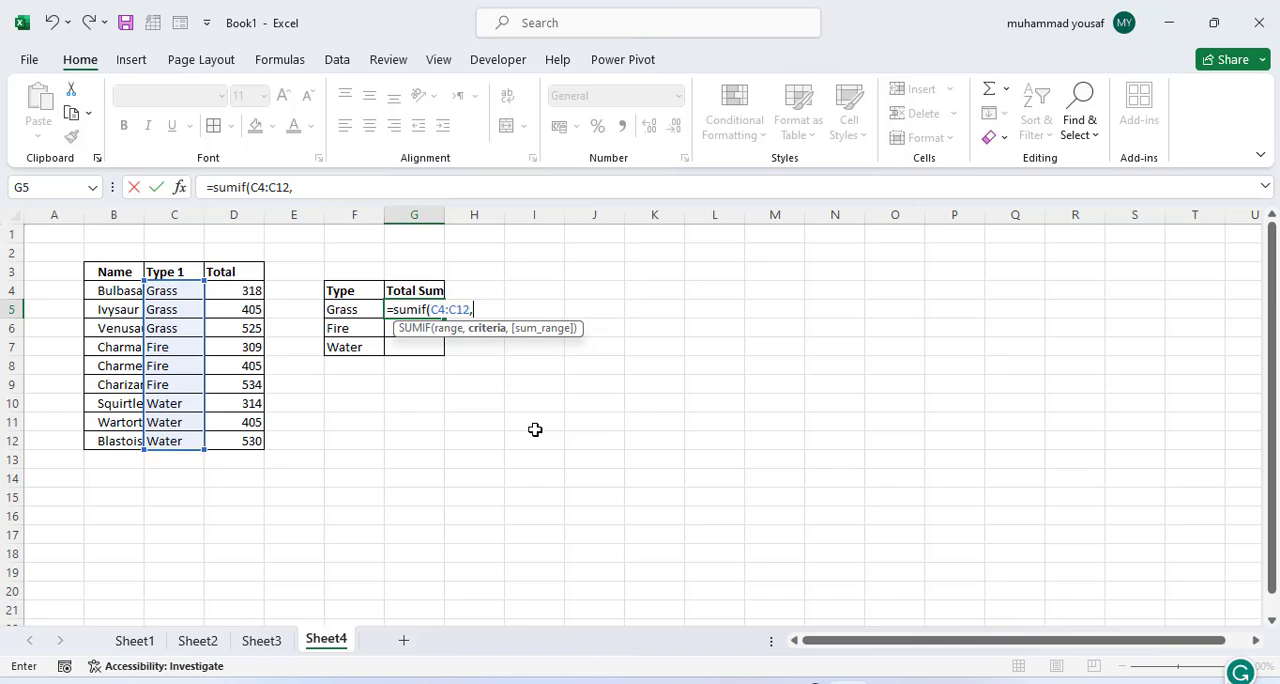
{"action": "left_click", "coordinate": [350, 315]}
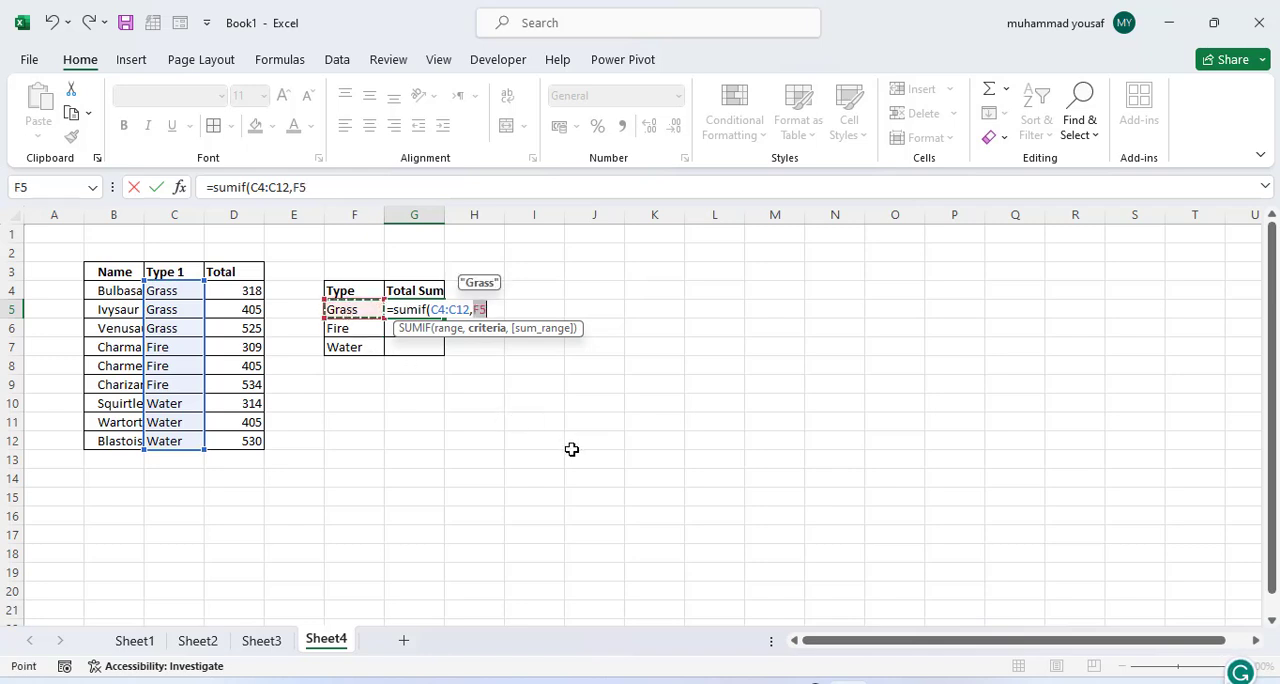
{"action": "type", "text": ","}
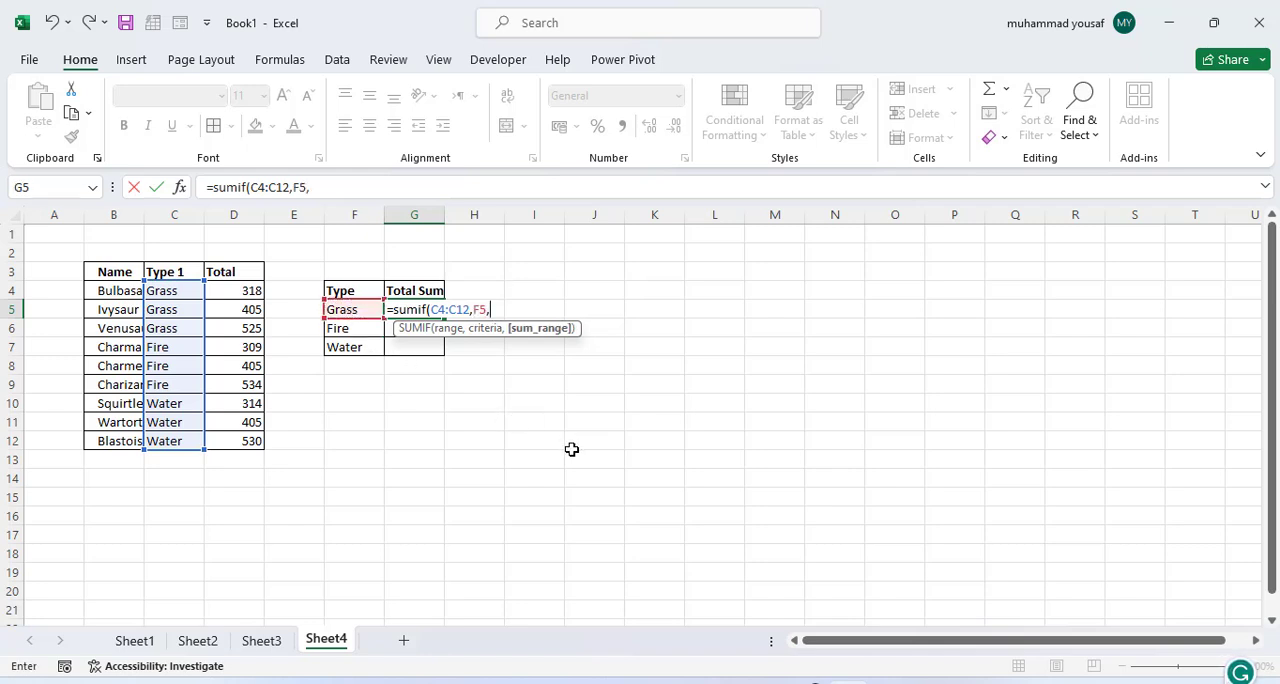
{"action": "left_click_drag", "start_coordinate": [251, 293], "coordinate": [254, 458]}
{"action": "left_click_drag", "start_coordinate": [252, 457], "coordinate": [256, 442]}
{"action": "left_click_drag", "start_coordinate": [244, 290], "coordinate": [251, 414]}
{"action": "left_click", "coordinate": [251, 422]}
{"action": "left_click_drag", "start_coordinate": [243, 292], "coordinate": [247, 443]}
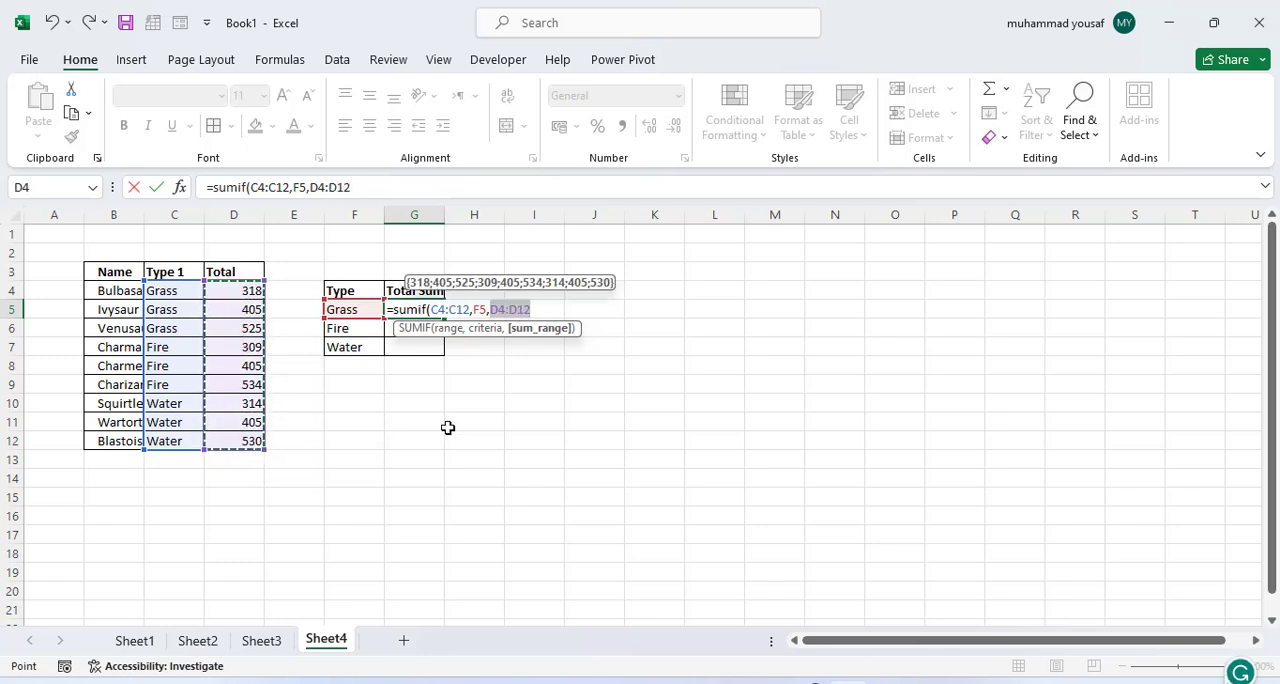
{"action": "type", "text": ")"}
{"action": "key", "text": "Return"}
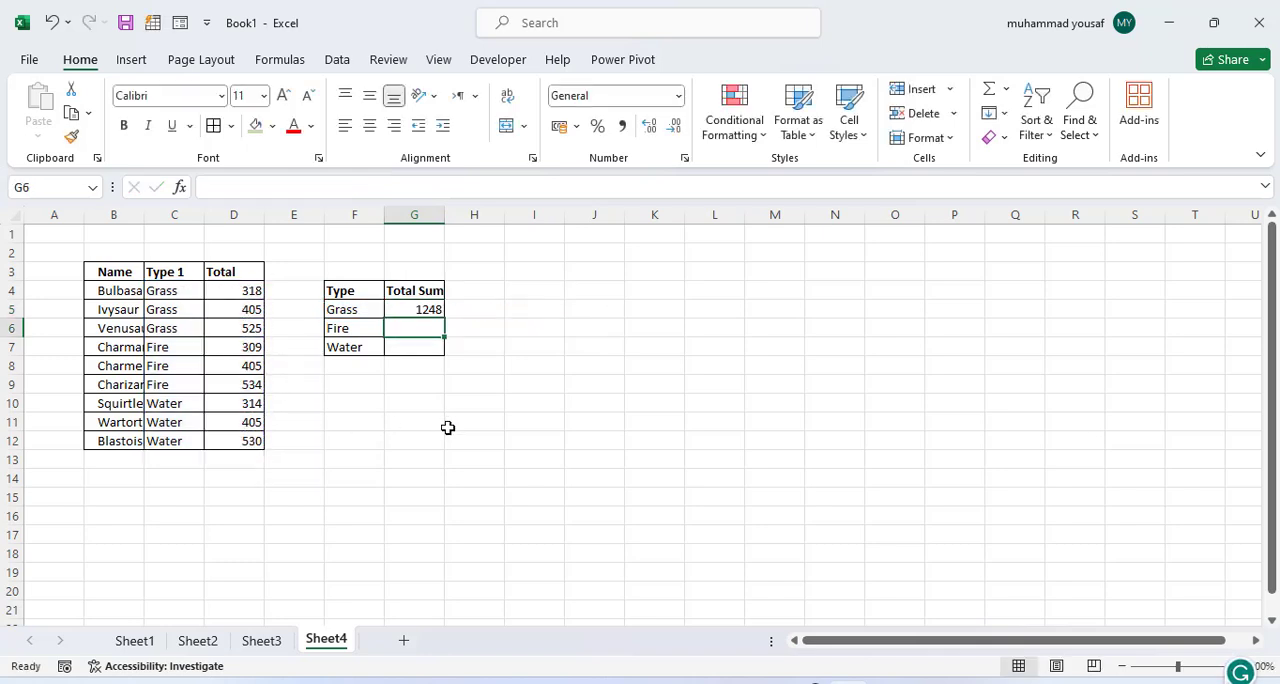
Step: Examine the Grass rows' Total values in D4:D6 to verify the SUMIF result
{"action": "left_click", "coordinate": [232, 292]}
{"action": "left_click_drag", "start_coordinate": [234, 299], "coordinate": [234, 316]}
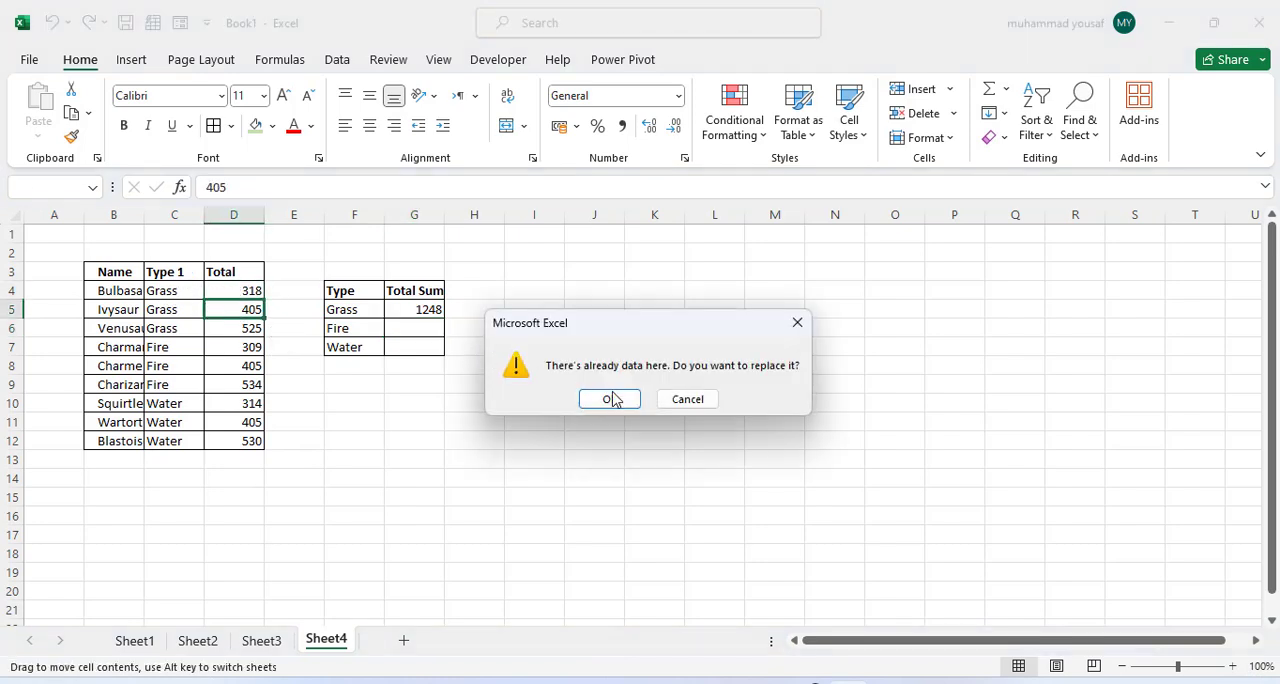
{"action": "left_click", "coordinate": [687, 403]}
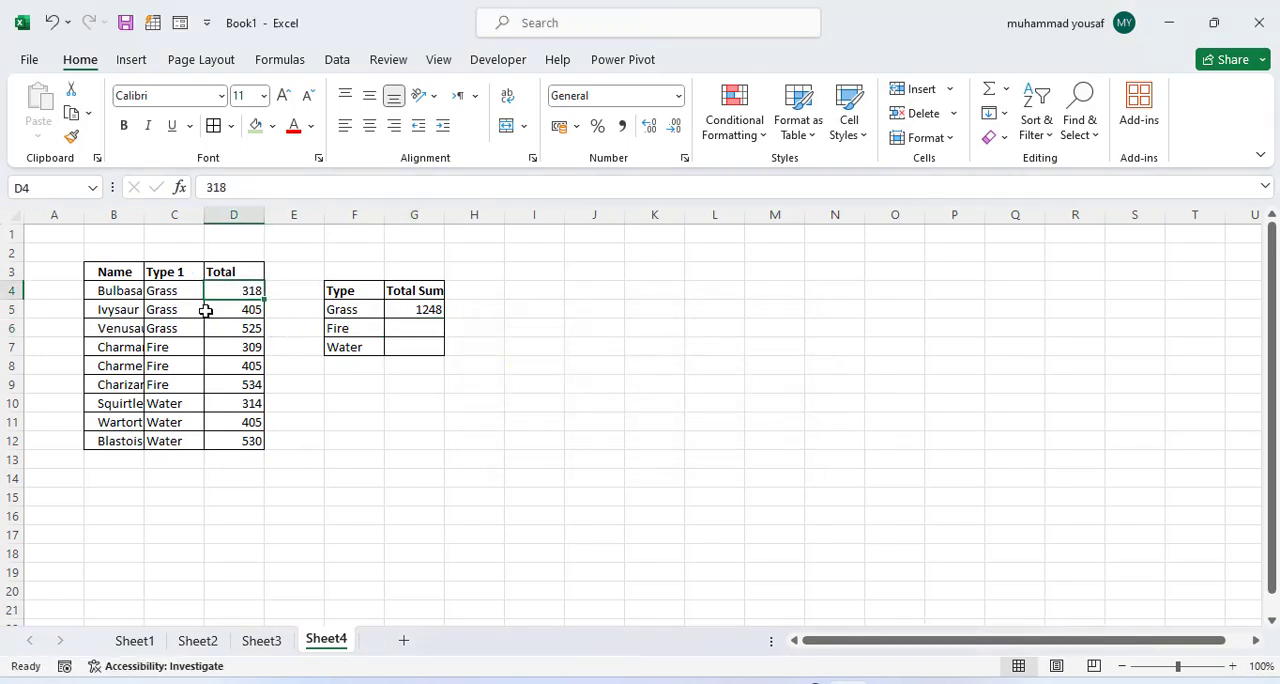
{"action": "left_click", "coordinate": [177, 292]}
{"action": "left_click", "coordinate": [252, 293]}
{"action": "left_click_drag", "start_coordinate": [247, 331], "coordinate": [249, 293]}
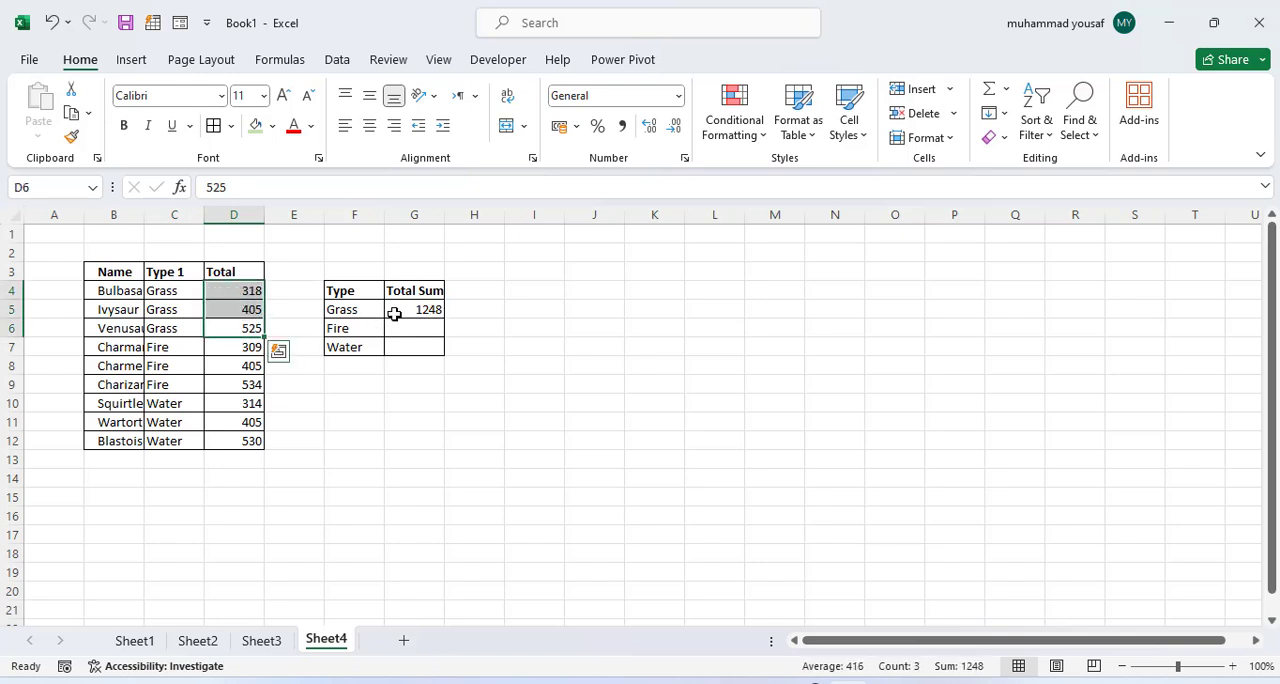
Step: Fill the SUMIF formula from G5 down to G7 for the Fire and Water types, and inspect the copied formulas
{"action": "left_click", "coordinate": [395, 314]}
{"action": "left_click_drag", "start_coordinate": [444, 319], "coordinate": [445, 352]}
{"action": "left_click", "coordinate": [417, 331]}
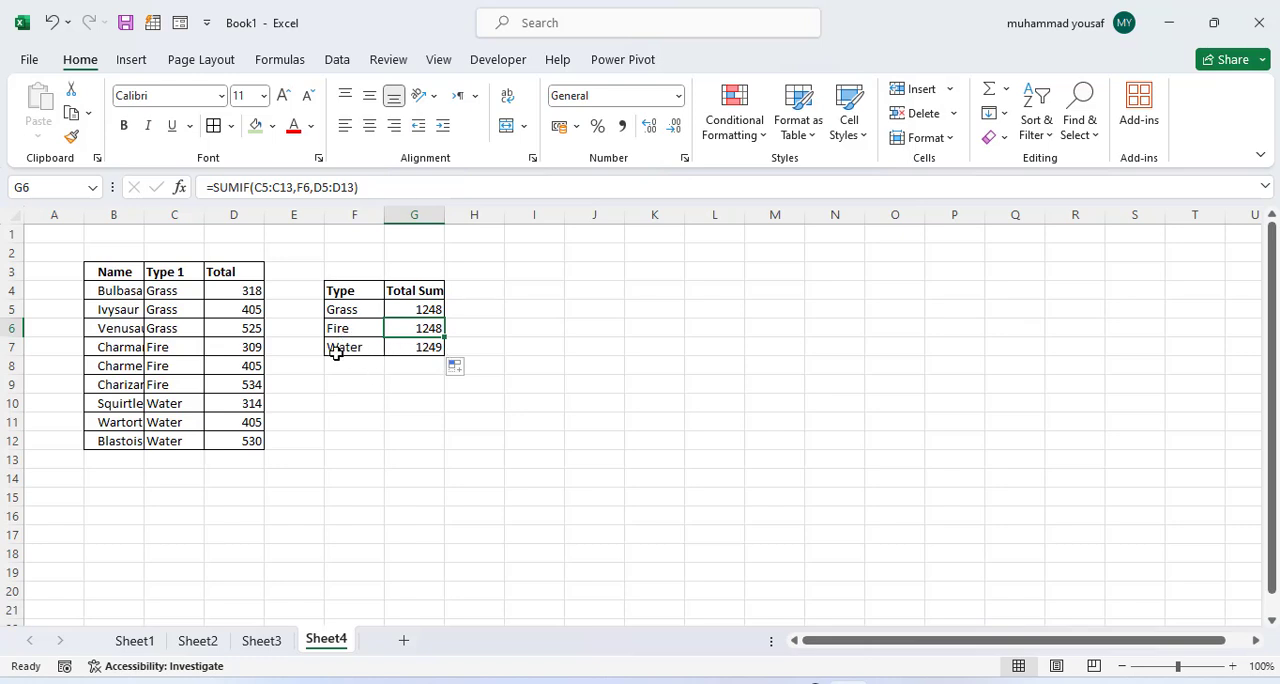
{"action": "left_click", "coordinate": [423, 348]}
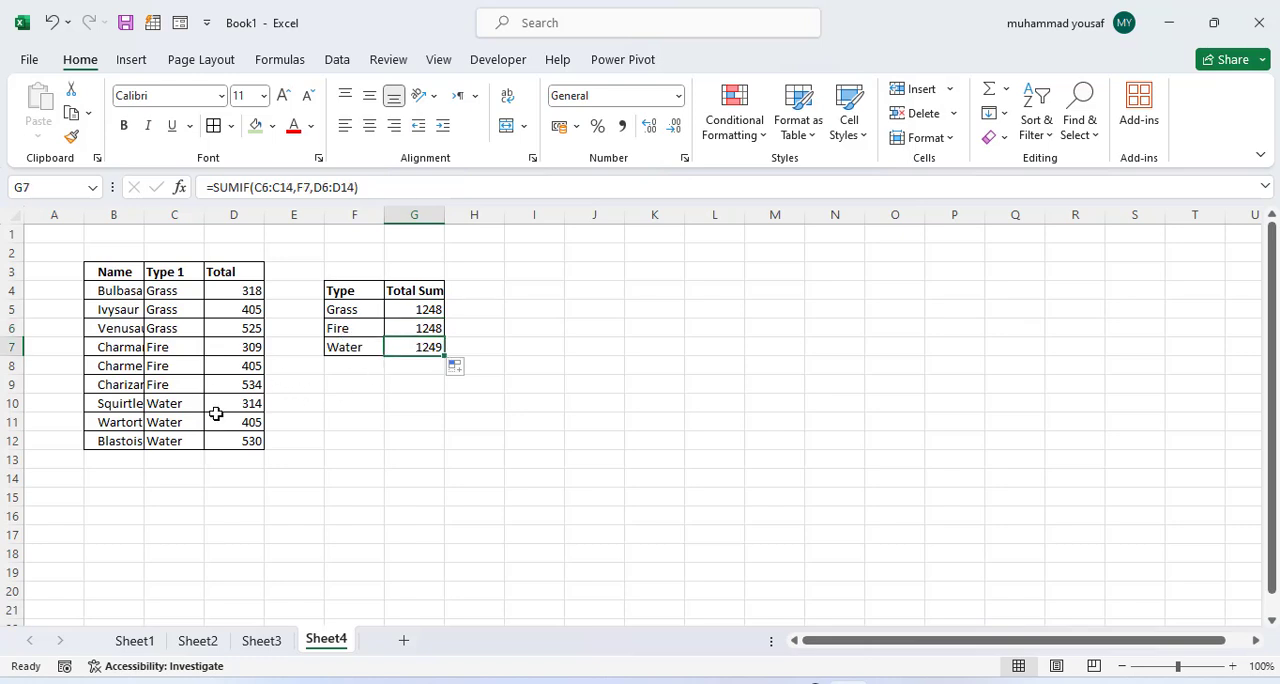
Step: Set the second Fire entry's Total in D8 to 200 and check the Fire sum in G6
{"action": "left_click", "coordinate": [242, 366]}
{"action": "double_click", "coordinate": [242, 366]}
{"action": "double_click", "coordinate": [255, 366]}
{"action": "type", "text": "200"}
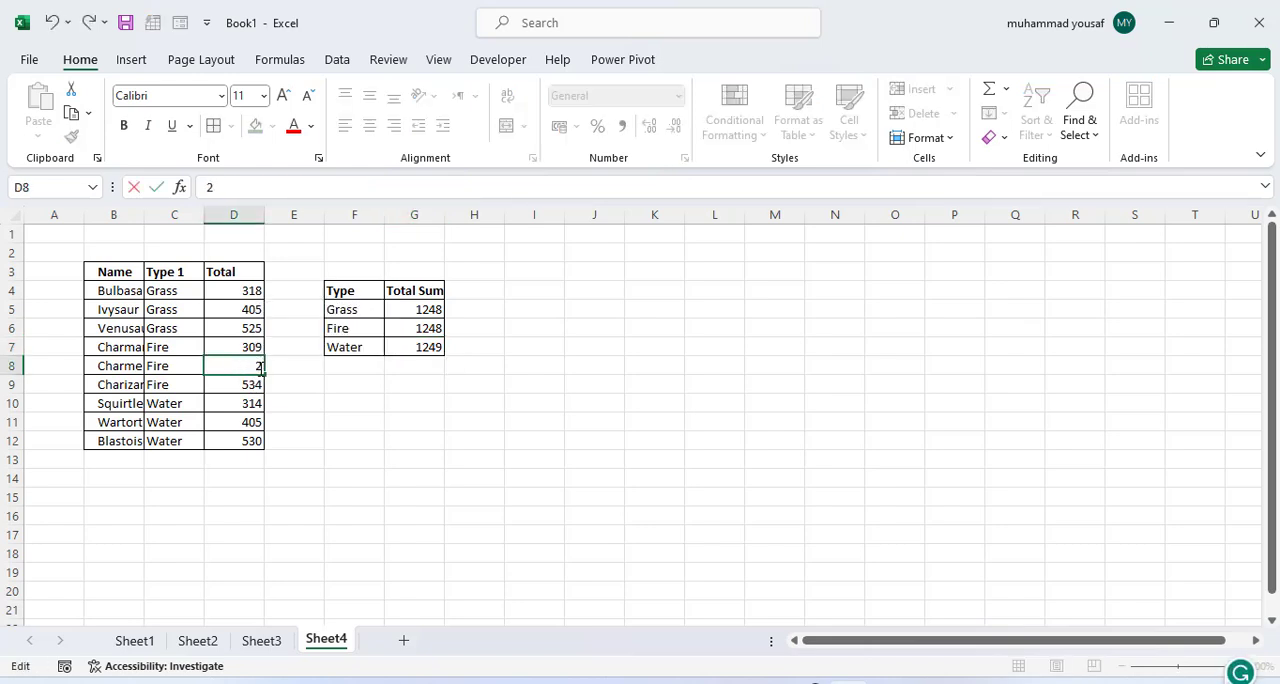
{"action": "left_click", "coordinate": [312, 385]}
{"action": "left_click", "coordinate": [429, 330]}
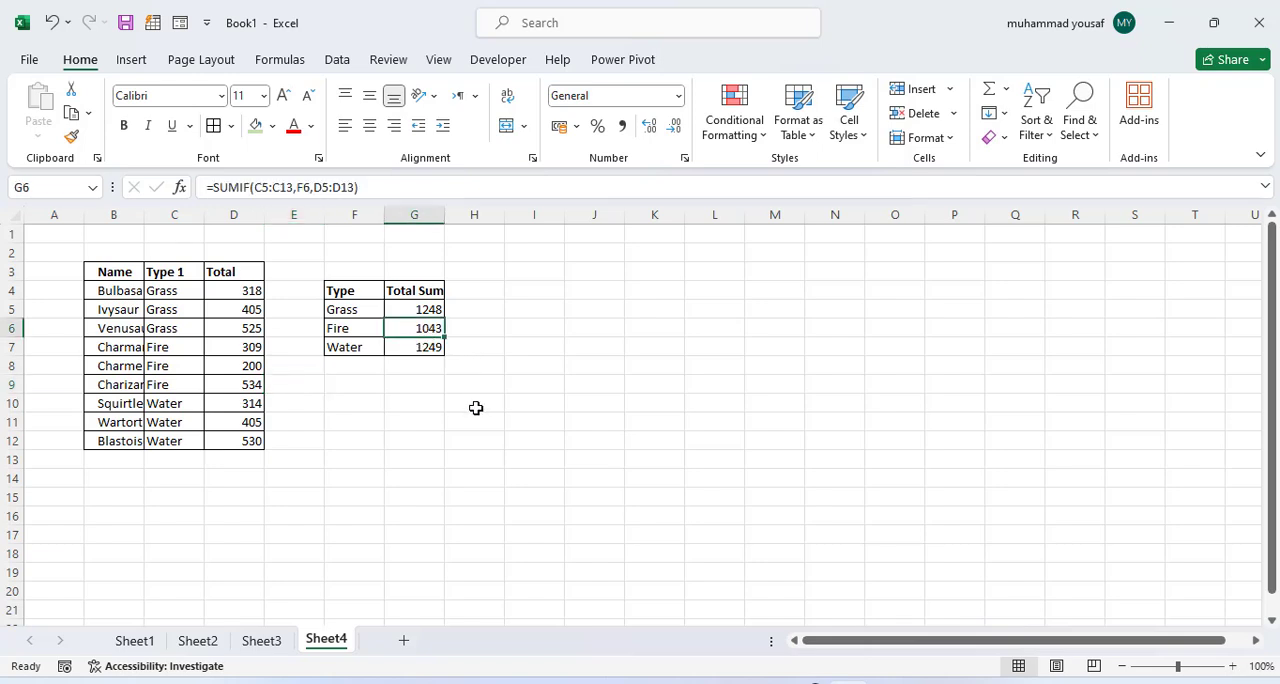
Step: Set the second Water entry's Total in D11 to 100 and check the Water sum in G7
{"action": "double_click", "coordinate": [249, 424]}
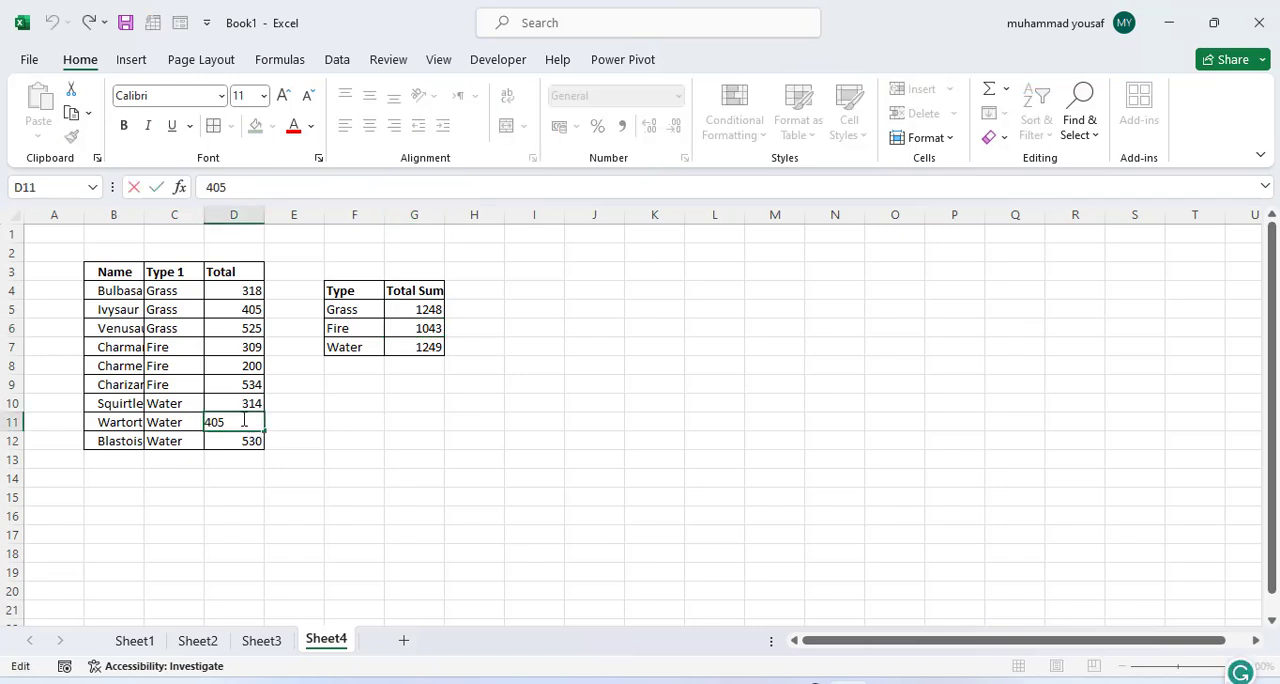
{"action": "double_click", "coordinate": [242, 421]}
{"action": "type", "text": "100"}
{"action": "key", "text": "Return"}
{"action": "left_click", "coordinate": [441, 353]}
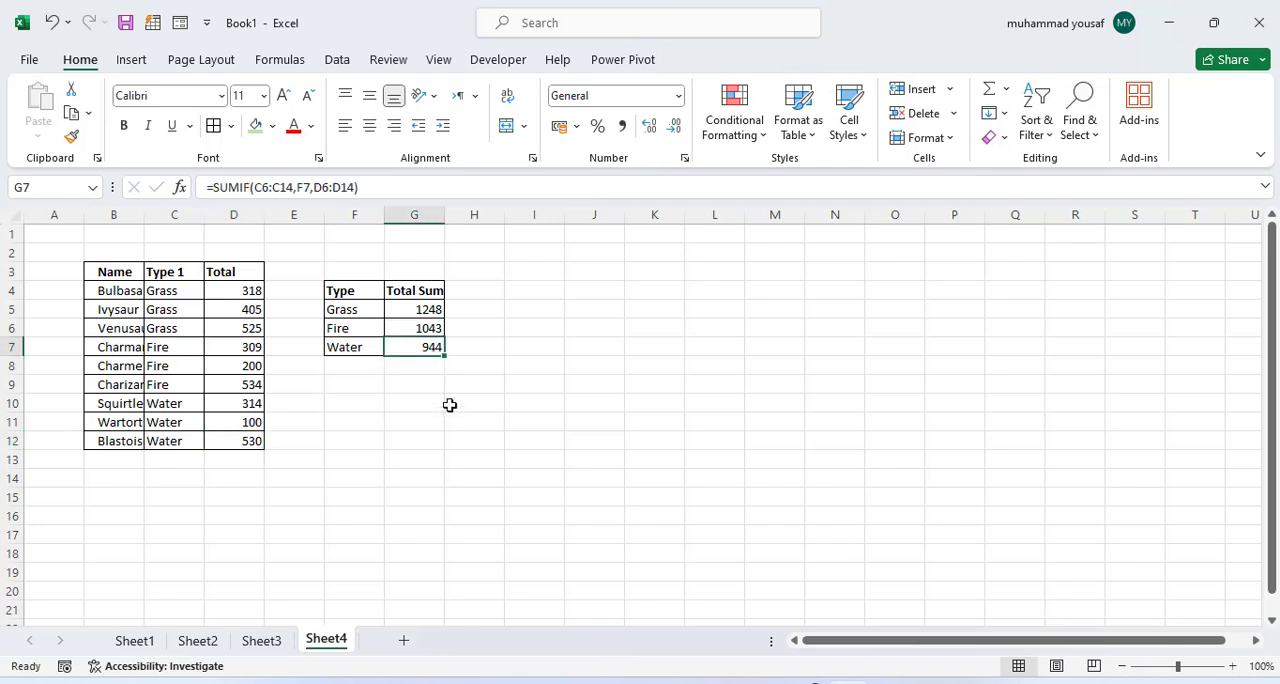
{"action": "left_click", "coordinate": [456, 418]}
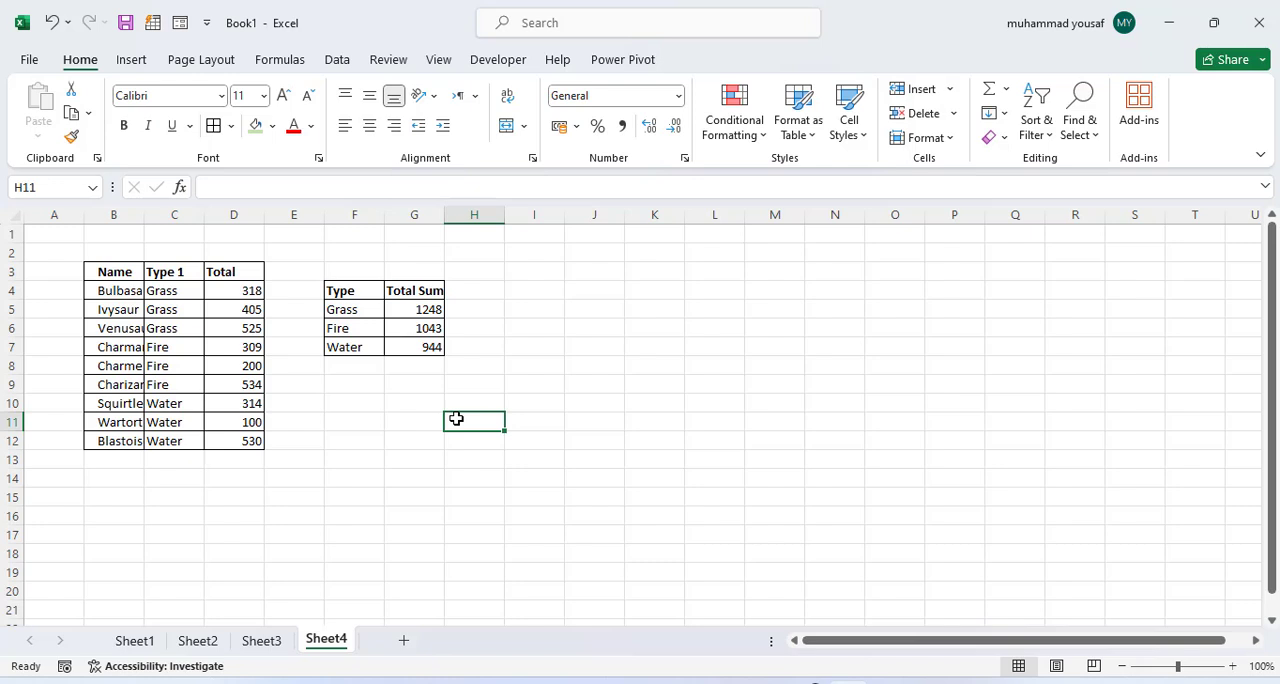
Step: Enter the formula =NOW() in cell F9 of Sheet1, beside the Date and Time category
{"action": "left_click", "coordinate": [138, 642]}
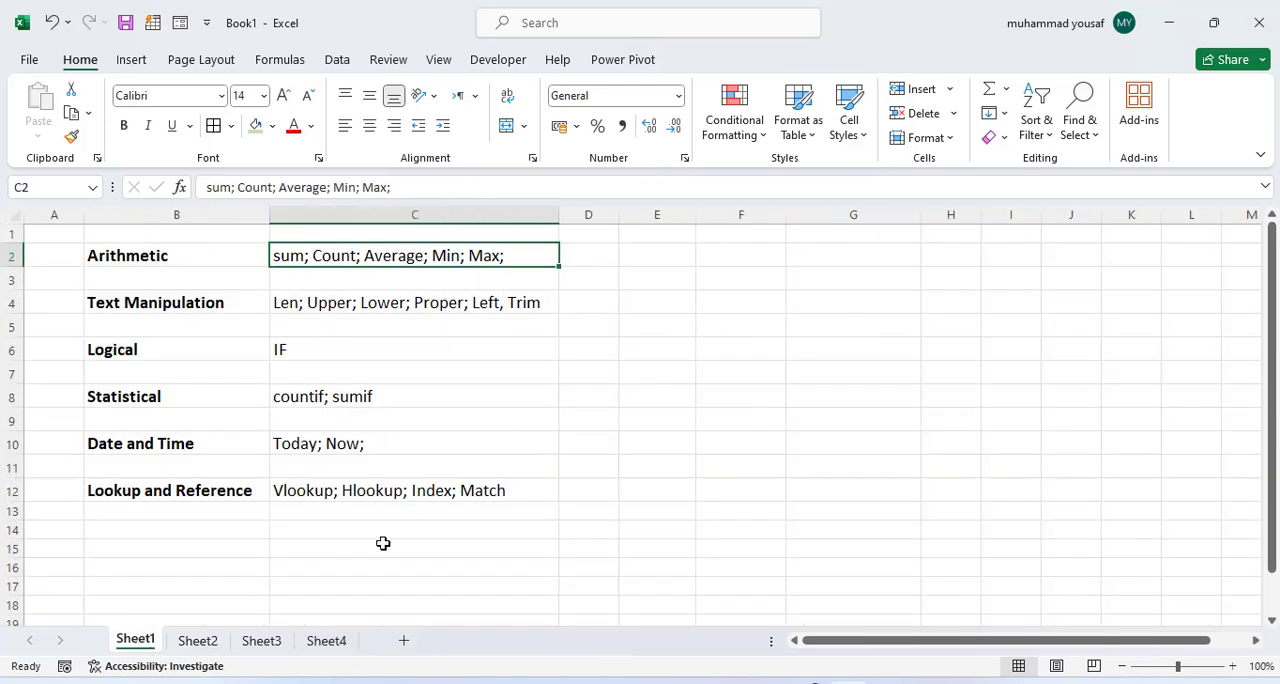
{"action": "left_click", "coordinate": [309, 446]}
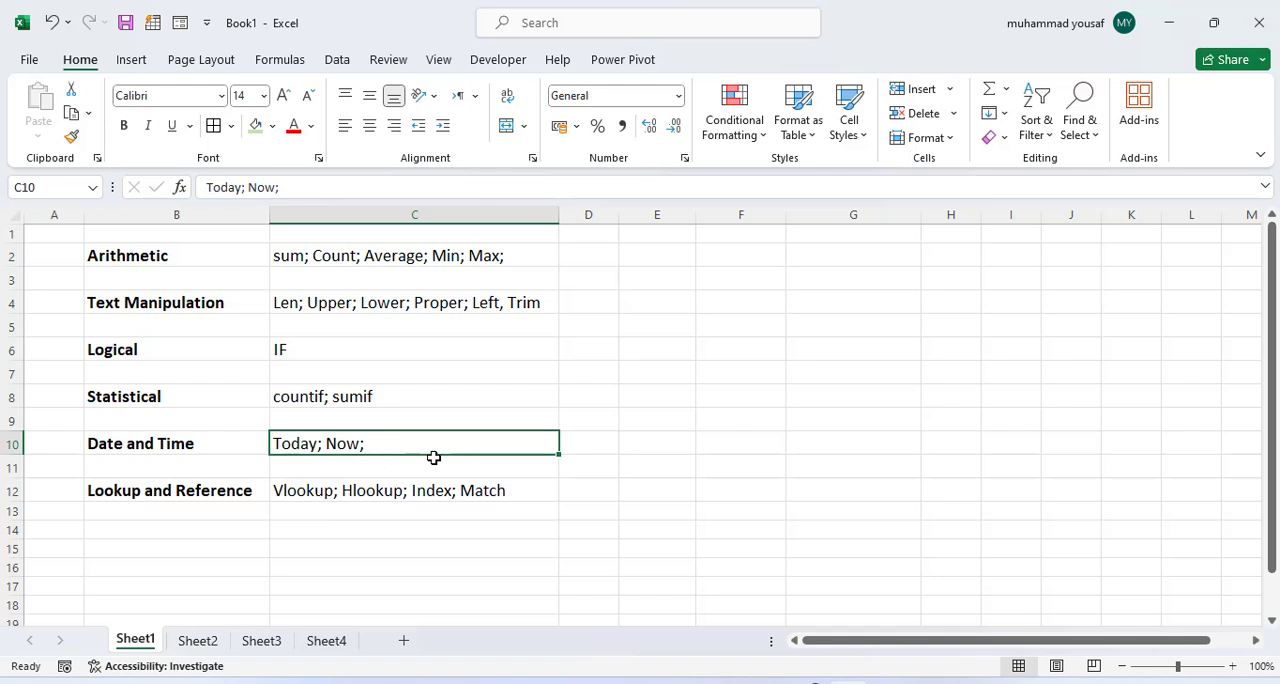
{"action": "left_click", "coordinate": [744, 422]}
{"action": "type", "text": "=NOI"}
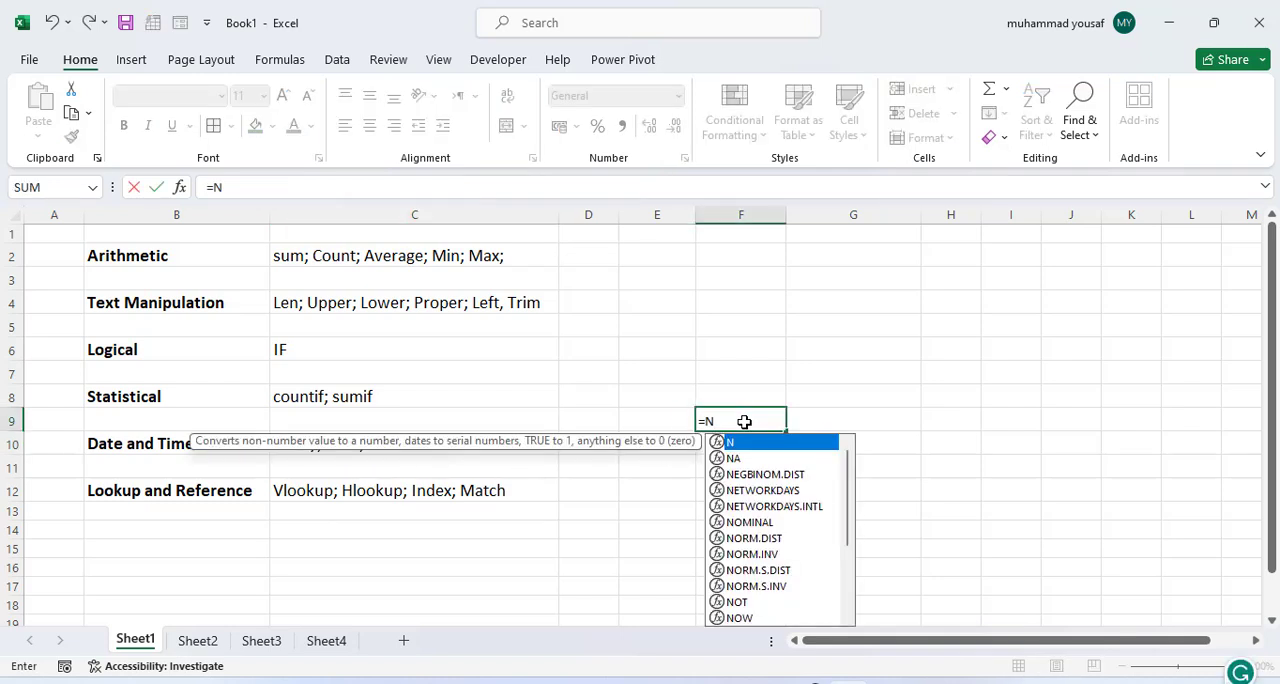
{"action": "key", "text": "BackSpace"}
{"action": "type", "text": "W()"}
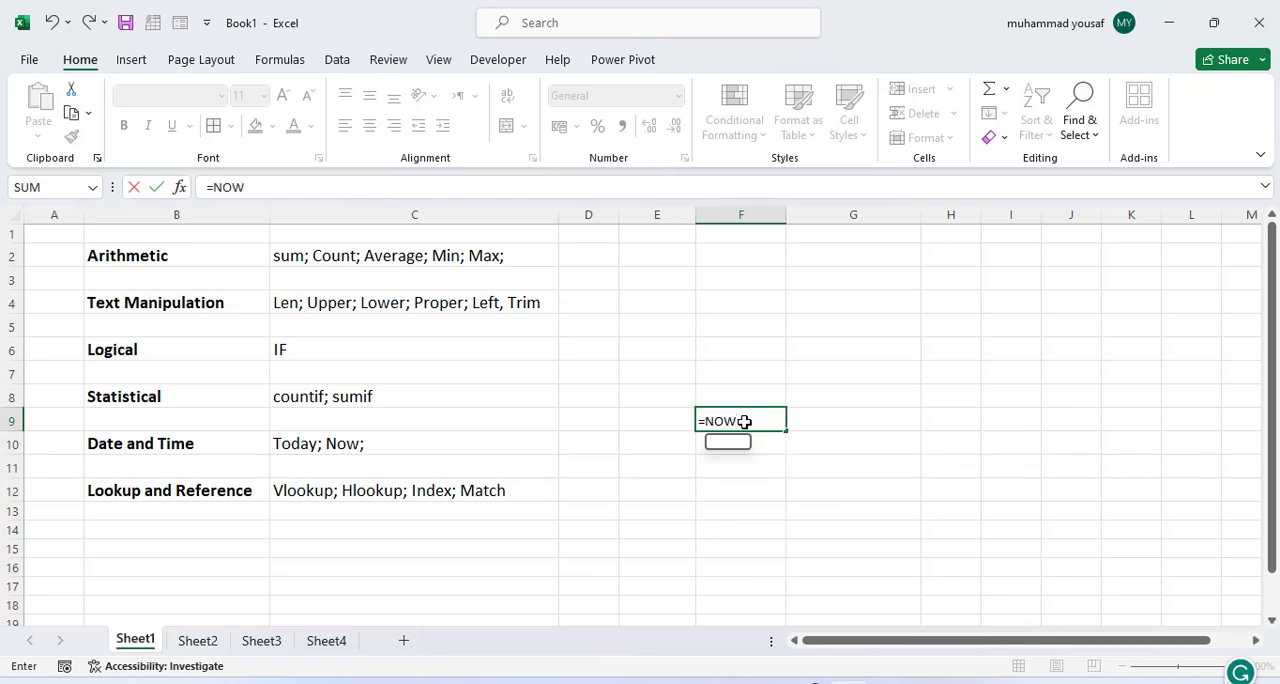
{"action": "key", "text": "Return"}
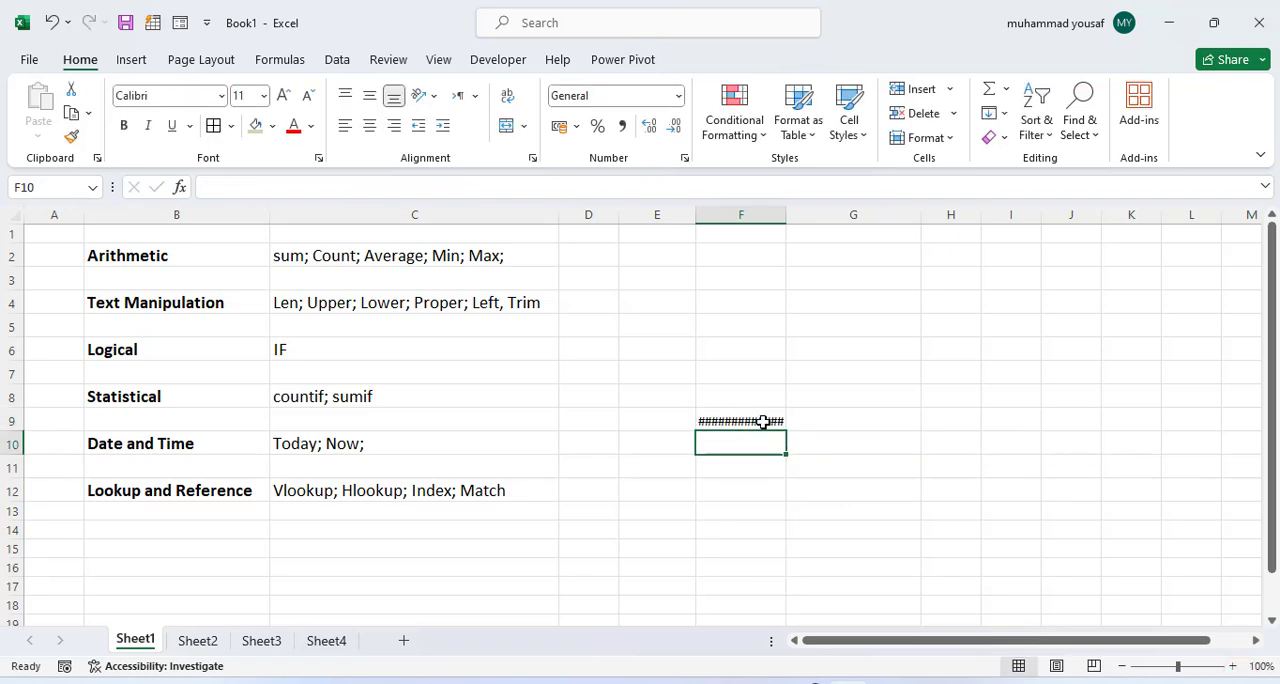
Step: Format the NOW result in F9 as Short Date
{"action": "left_click", "coordinate": [763, 421]}
{"action": "left_click", "coordinate": [679, 96]}
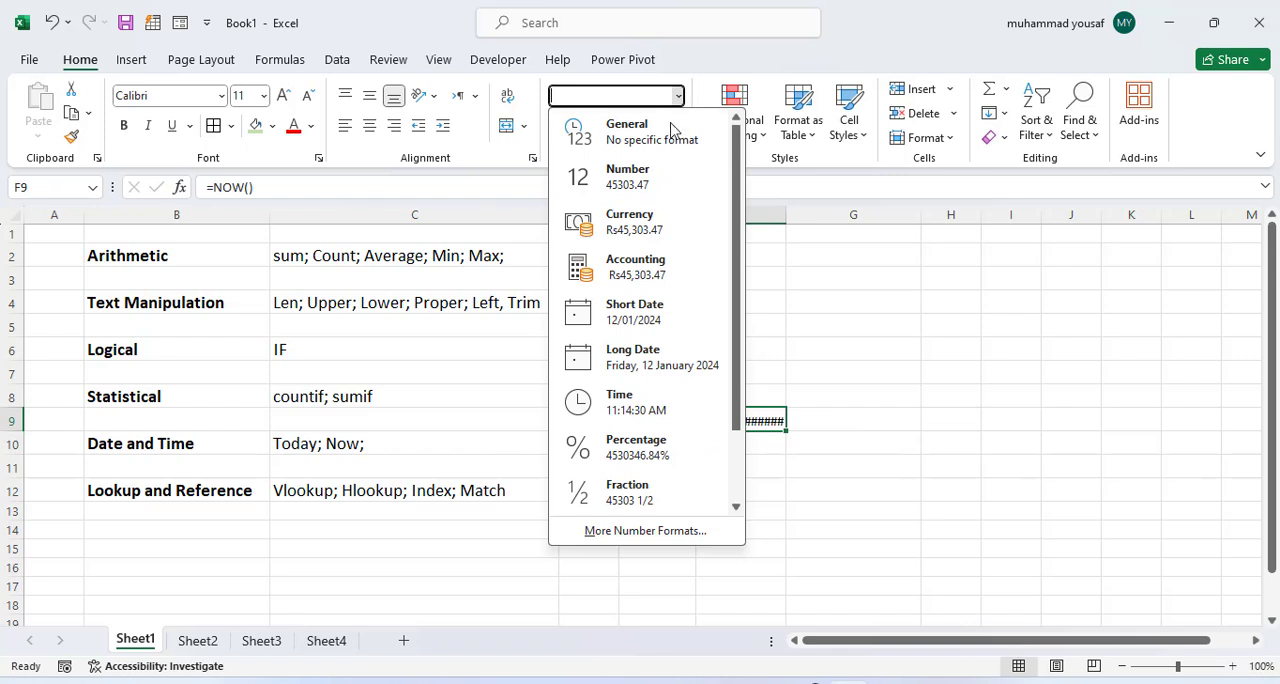
{"action": "left_click", "coordinate": [648, 312]}
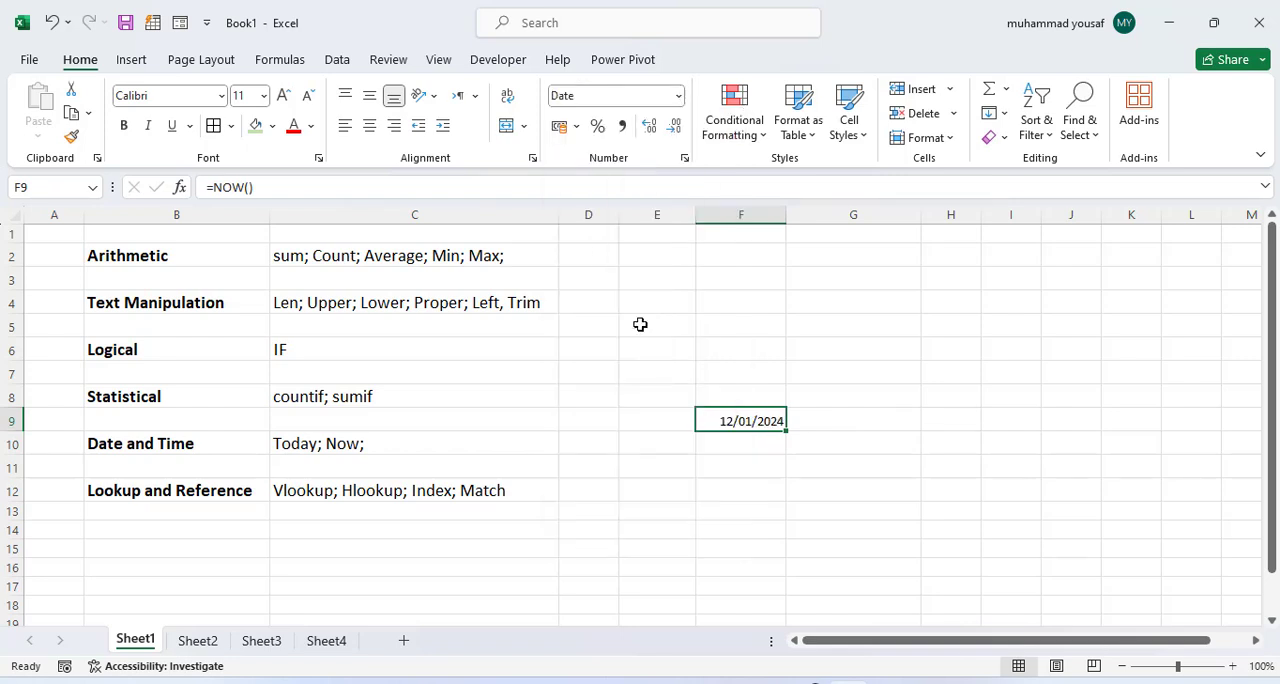
{"action": "left_click", "coordinate": [825, 421]}
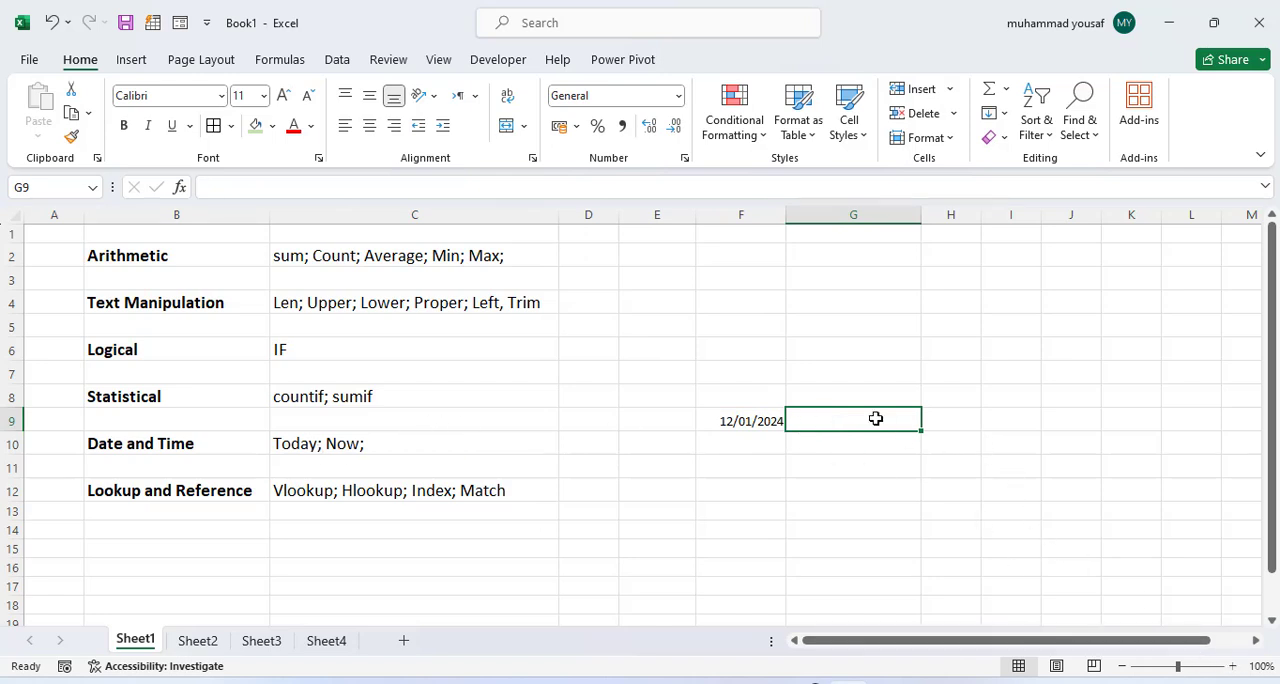
{"action": "type", "text": "="}
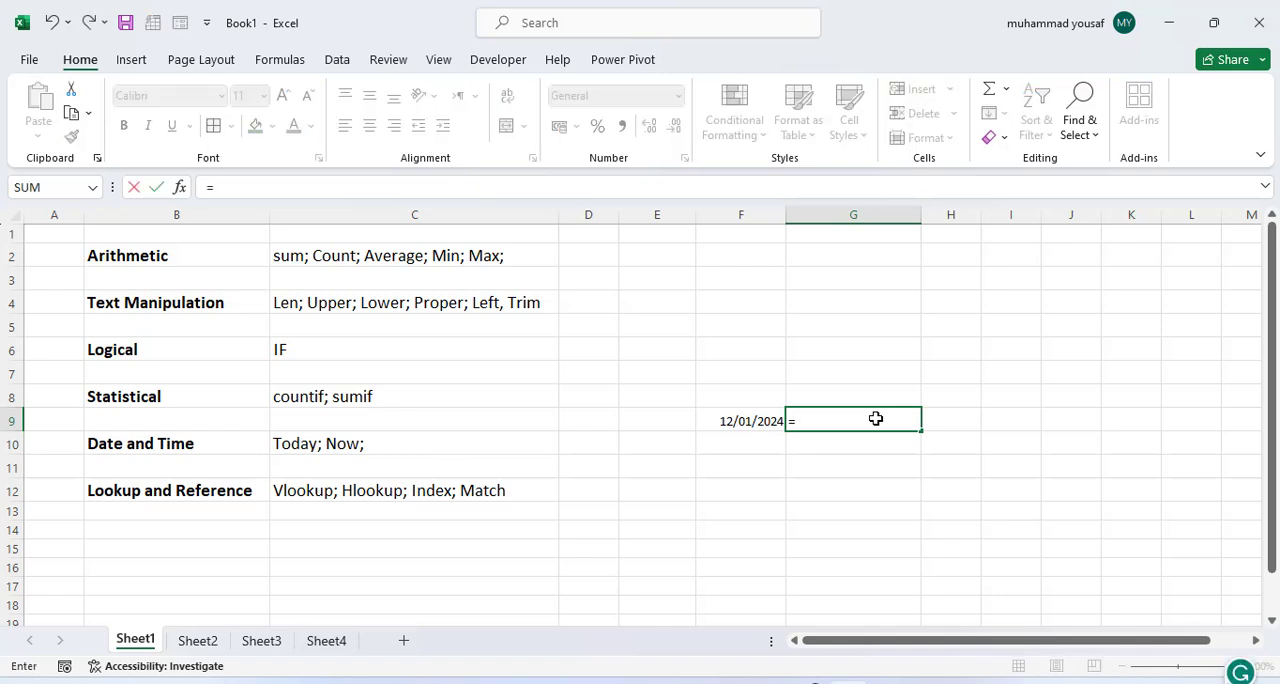
{"action": "key", "text": "Escape"}
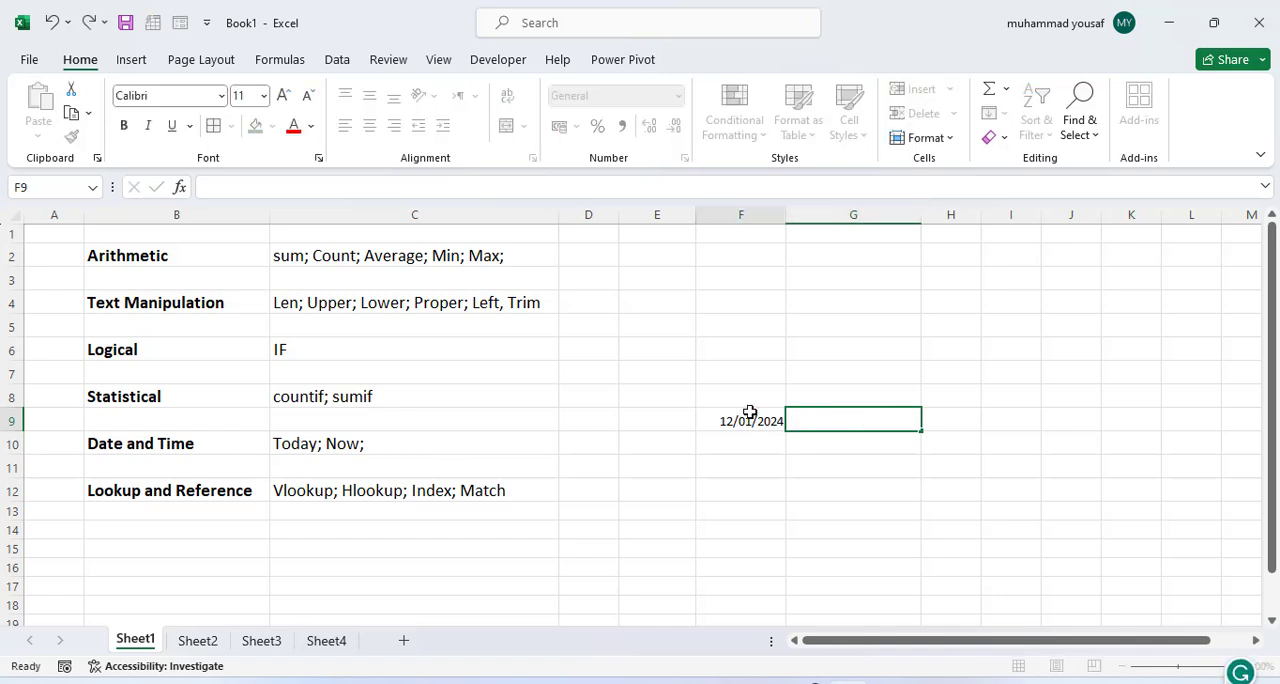
Step: Inspect the NOW formula behind the date in F9
{"action": "left_click", "coordinate": [748, 421]}
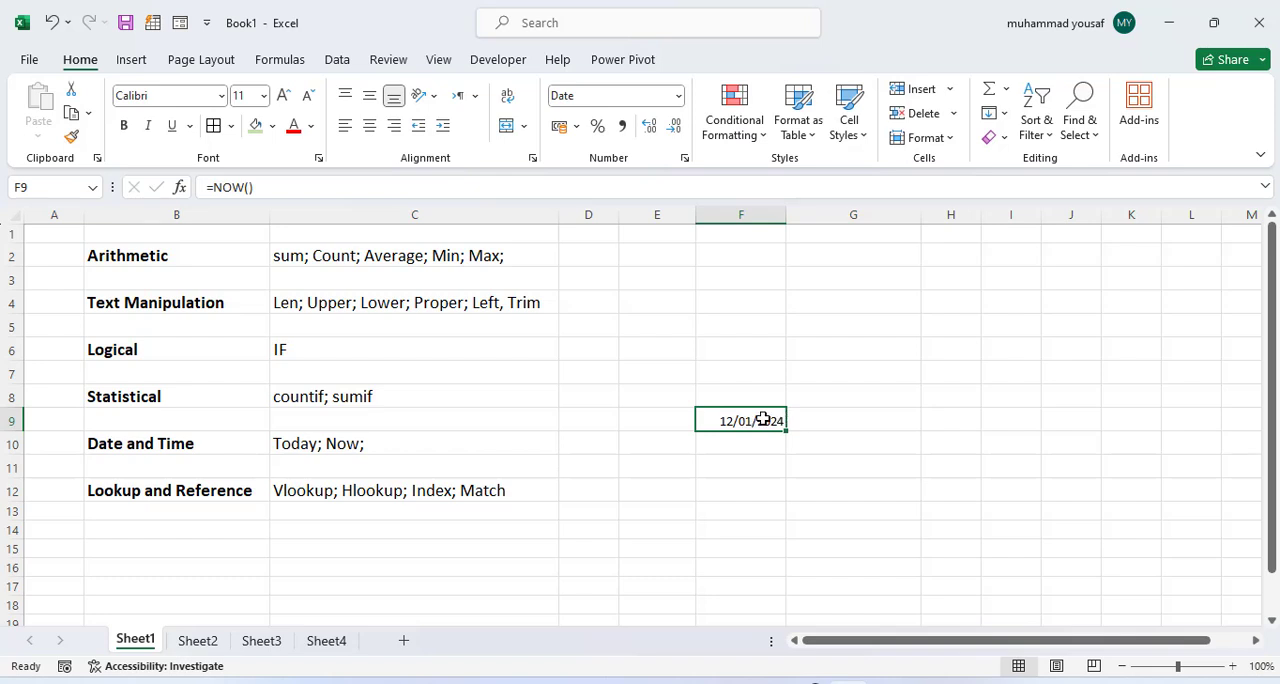
{"action": "double_click", "coordinate": [763, 420]}
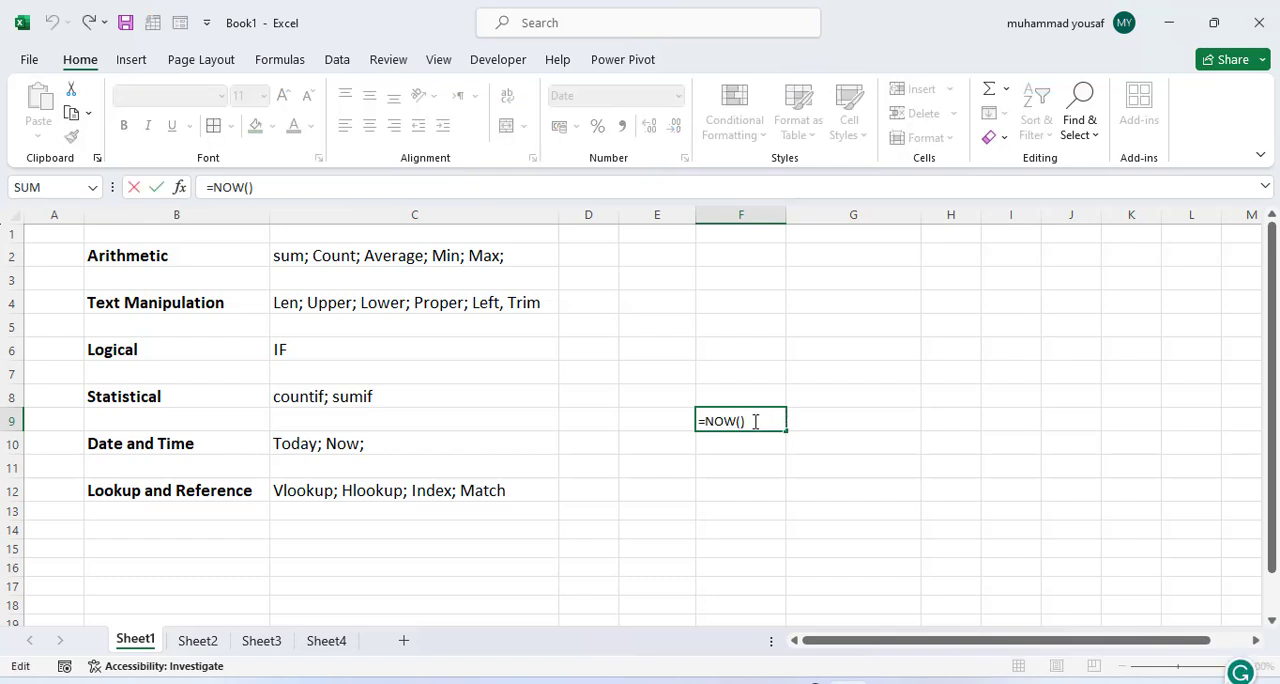
{"action": "left_click", "coordinate": [805, 421]}
Step: Format F9 as Long Date and widen column F slightly
{"action": "left_click", "coordinate": [769, 420]}
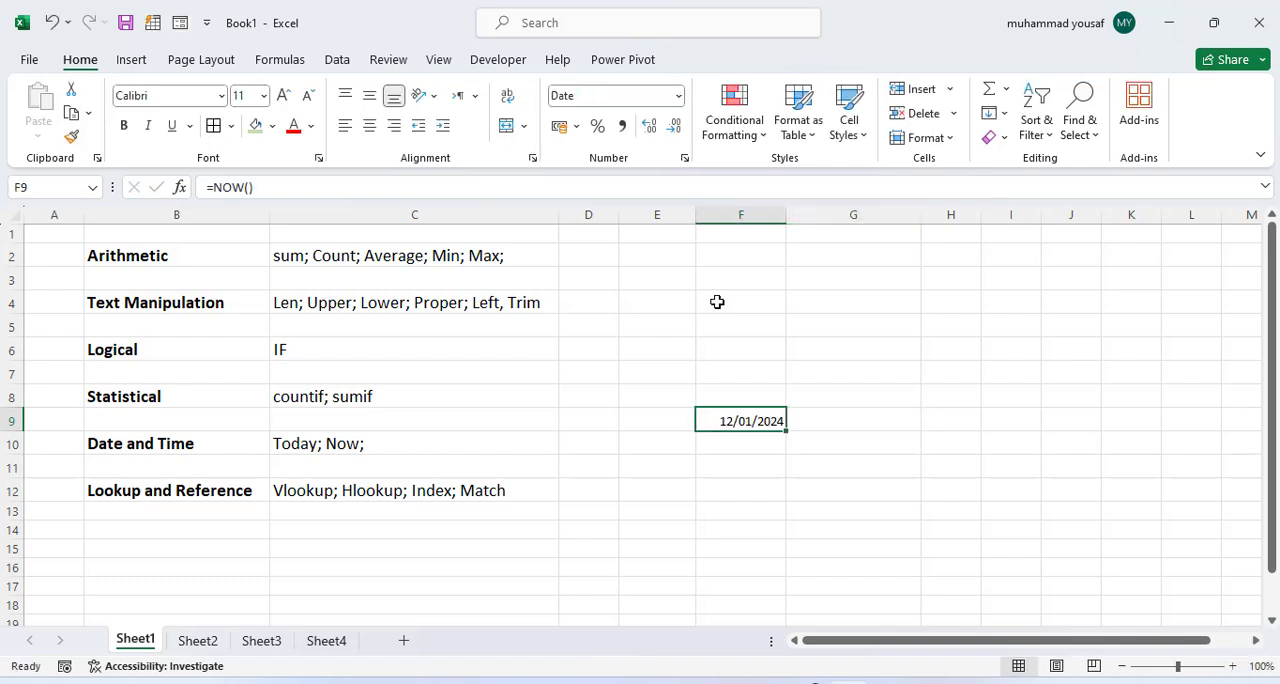
{"action": "left_click", "coordinate": [678, 96]}
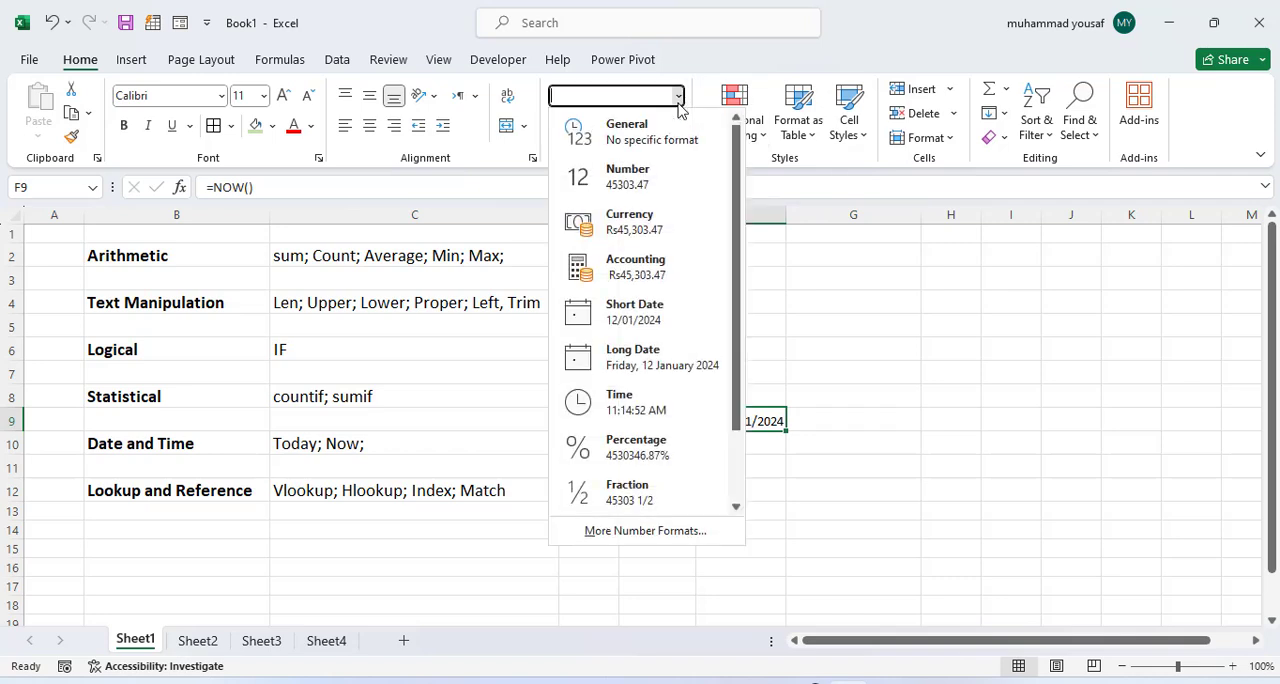
{"action": "left_click", "coordinate": [650, 358]}
{"action": "left_click_drag", "start_coordinate": [786, 219], "coordinate": [824, 220]}
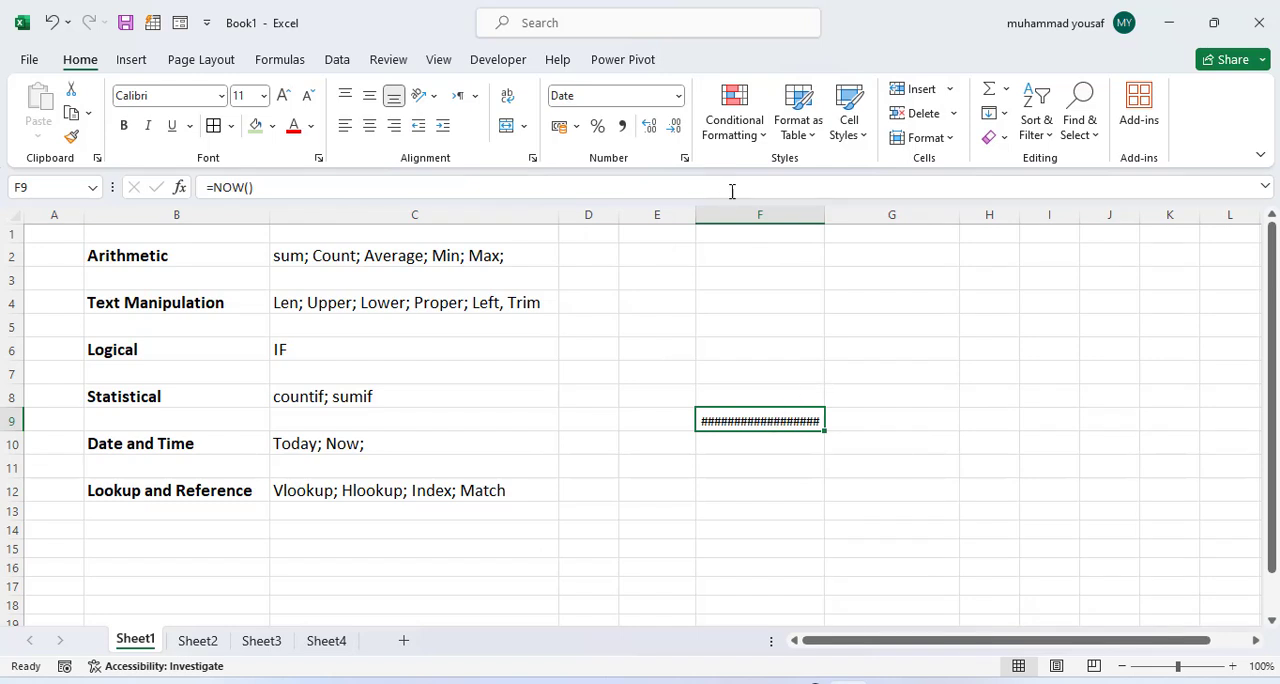
Step: Try the Time, General and Number formats in turn on the NOW result in F9
{"action": "left_click", "coordinate": [678, 96]}
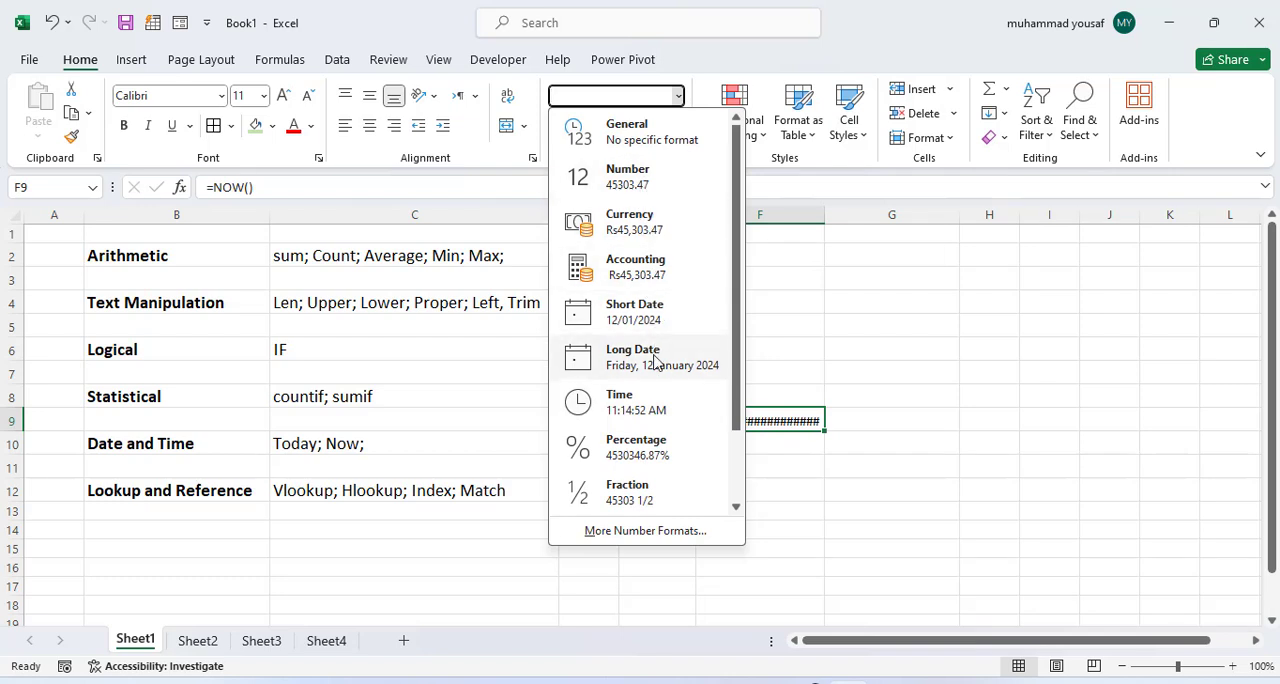
{"action": "left_click", "coordinate": [646, 402]}
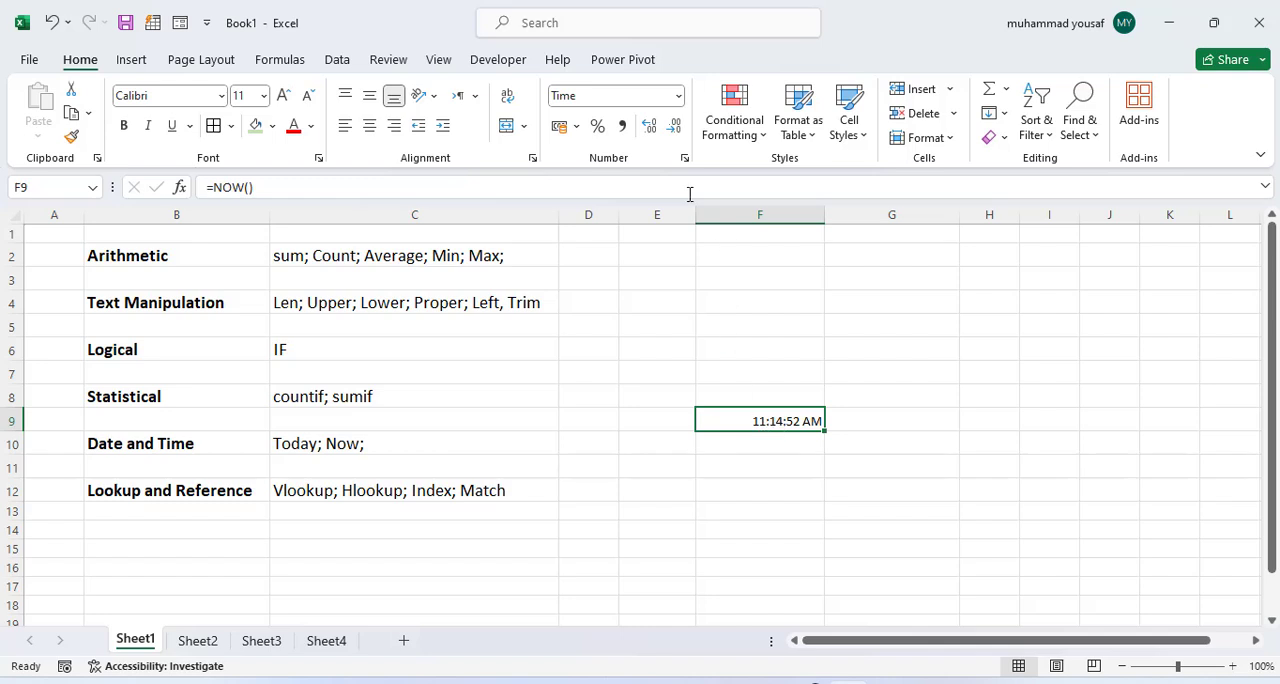
{"action": "left_click", "coordinate": [677, 97]}
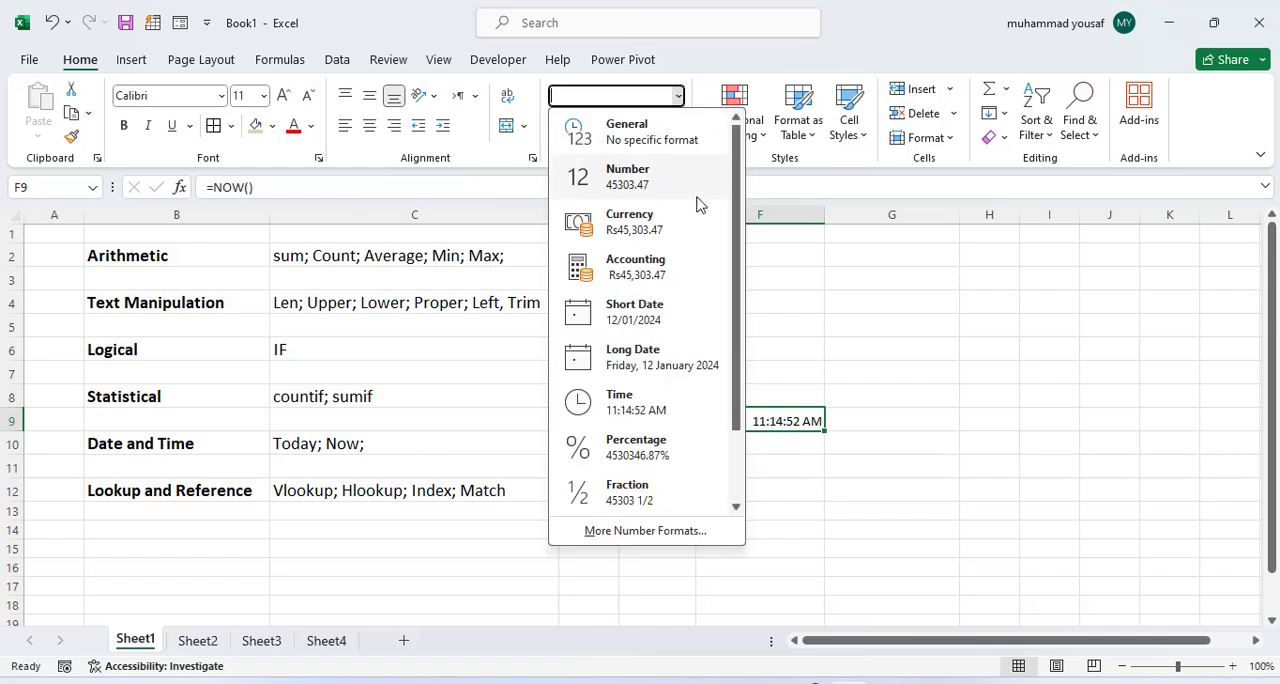
{"action": "left_click", "coordinate": [667, 143]}
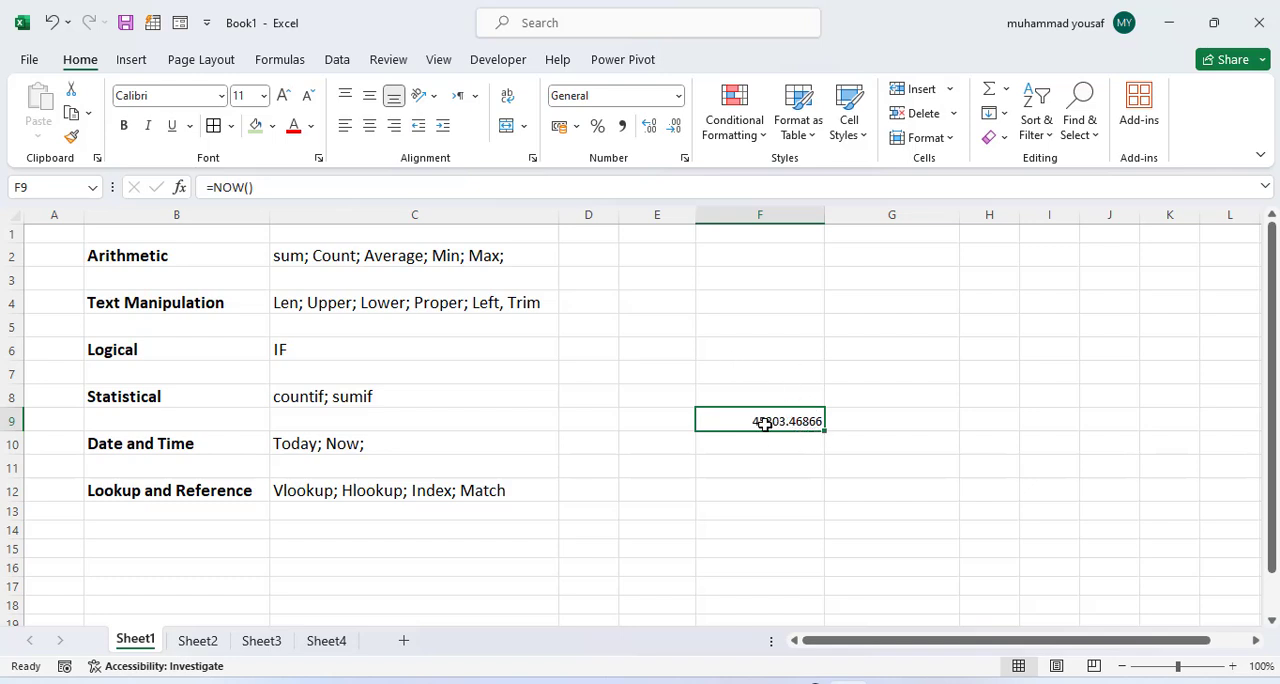
{"action": "left_click", "coordinate": [678, 96]}
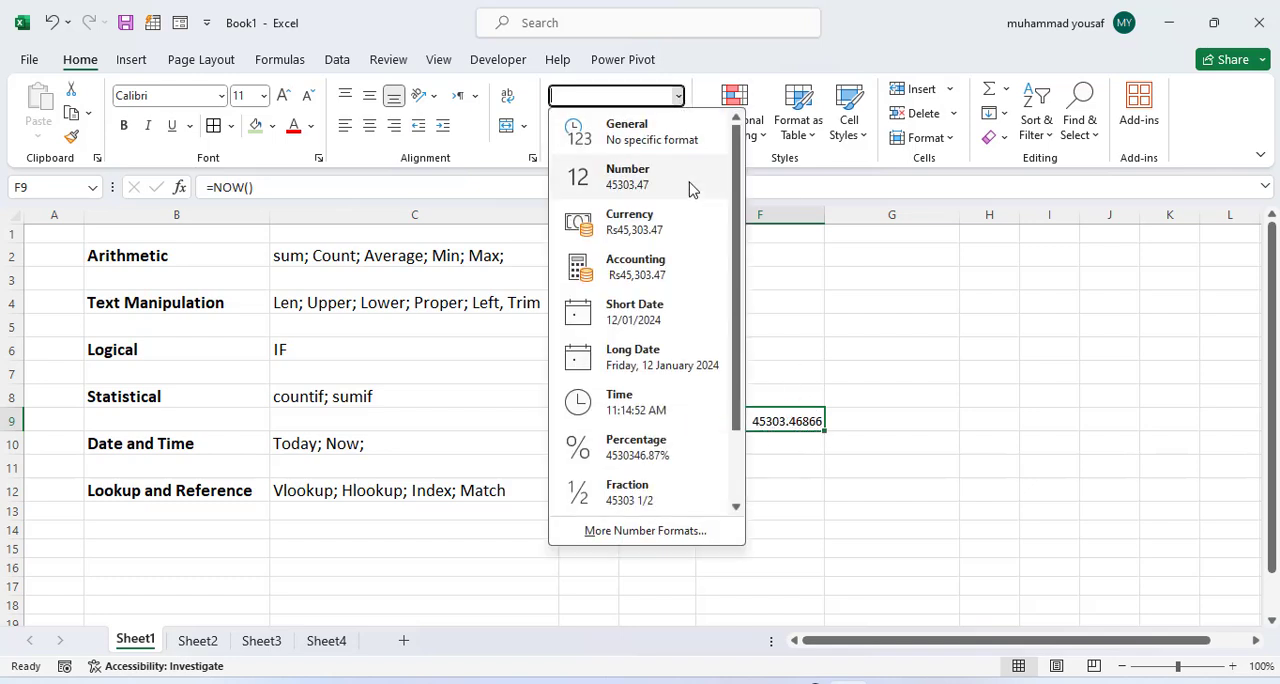
{"action": "left_click", "coordinate": [686, 180]}
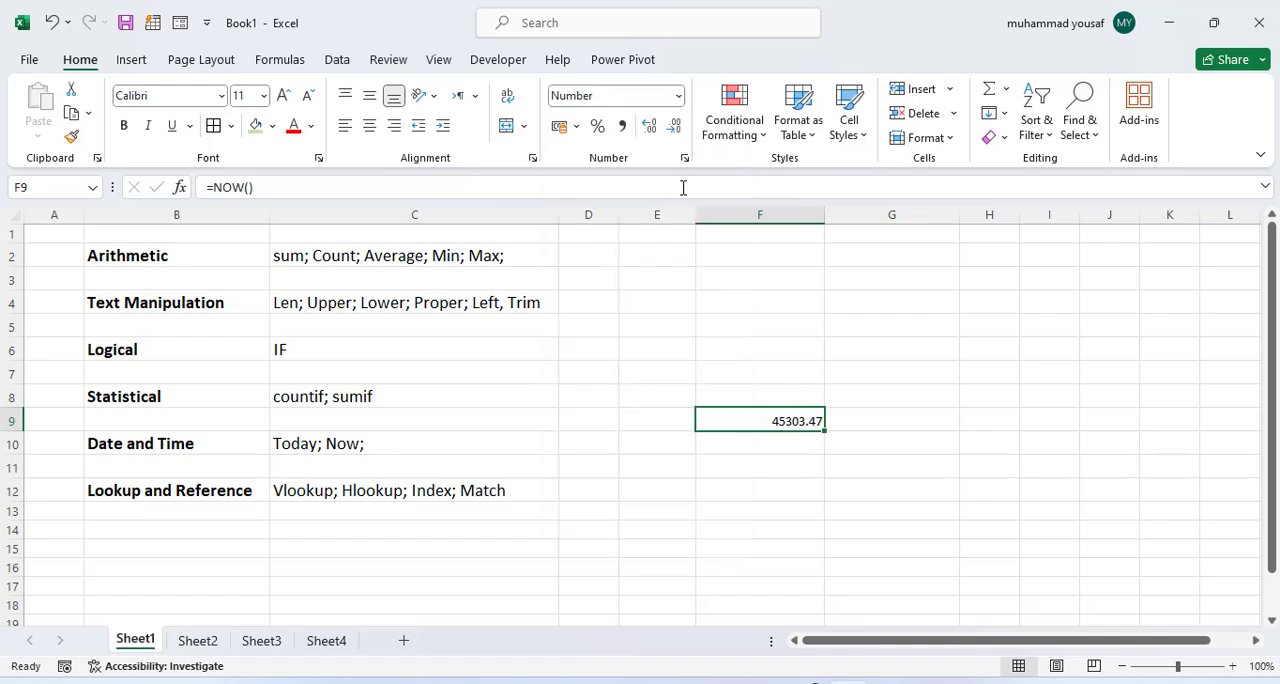
Step: Open the full number format settings for F9 and examine categories such as Time, Date, Number, Currency and Text with their samples
{"action": "left_click", "coordinate": [680, 97]}
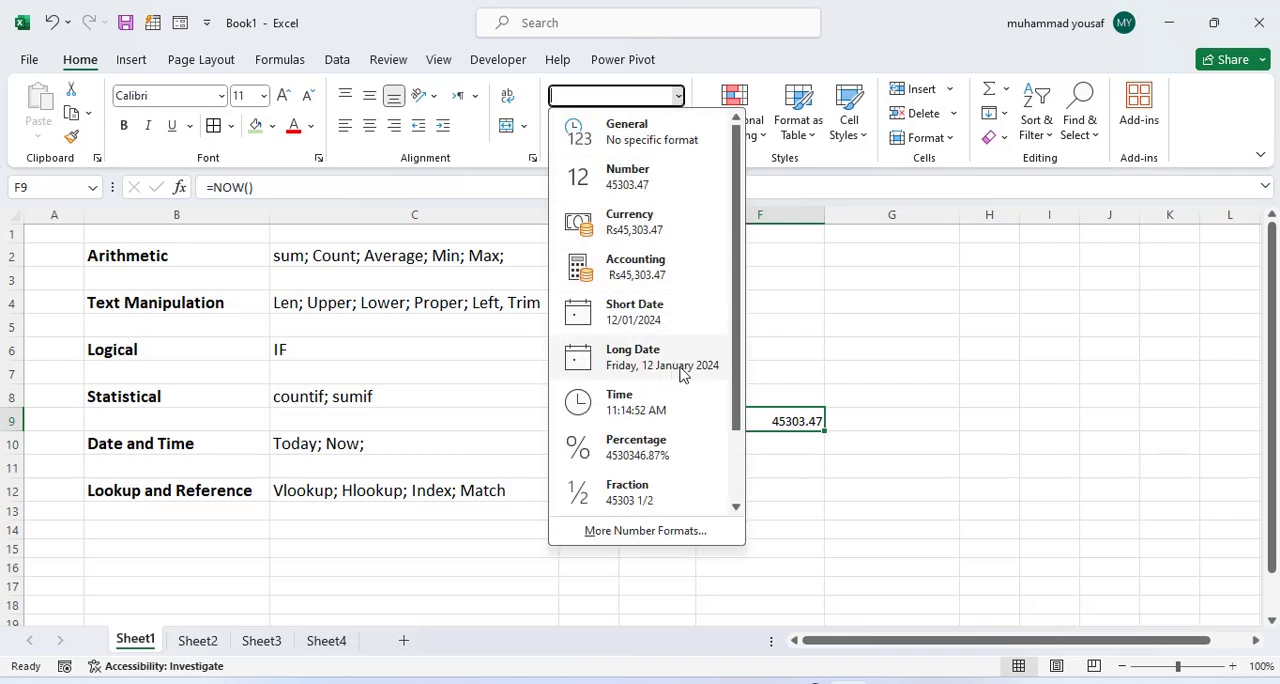
{"action": "scroll", "coordinate": [680, 373], "scroll_direction": "down", "scroll_amount": 2}
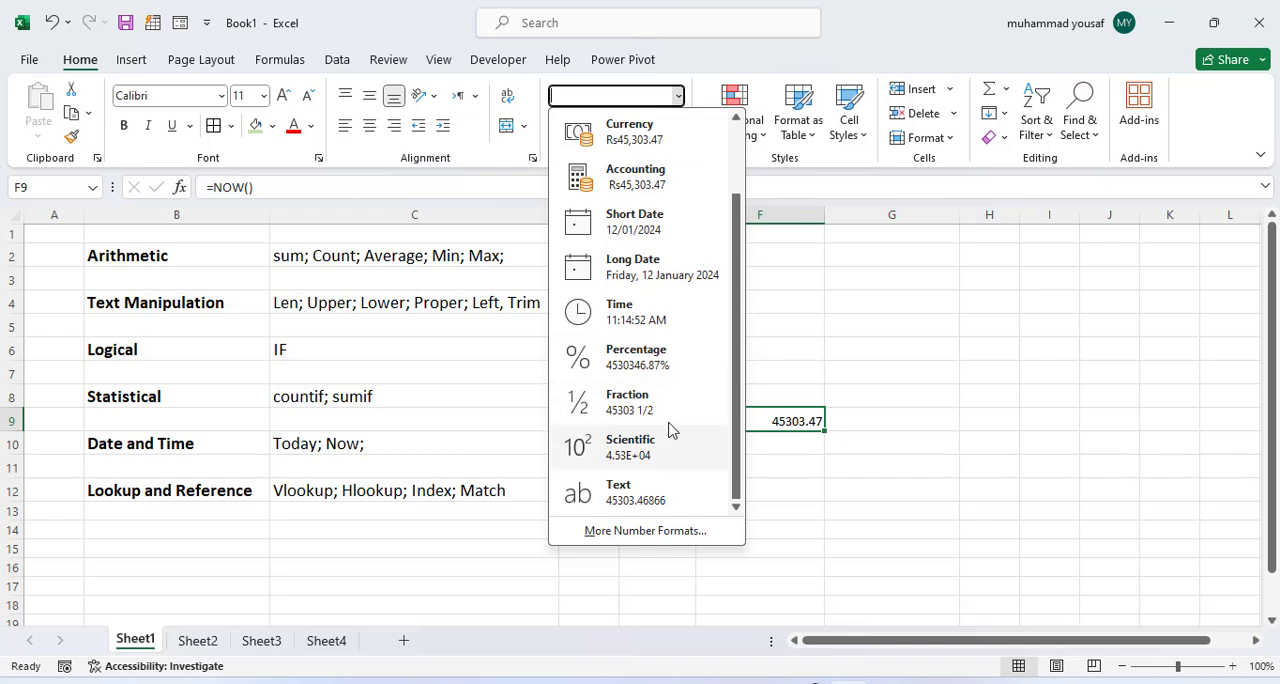
{"action": "left_click", "coordinate": [657, 535]}
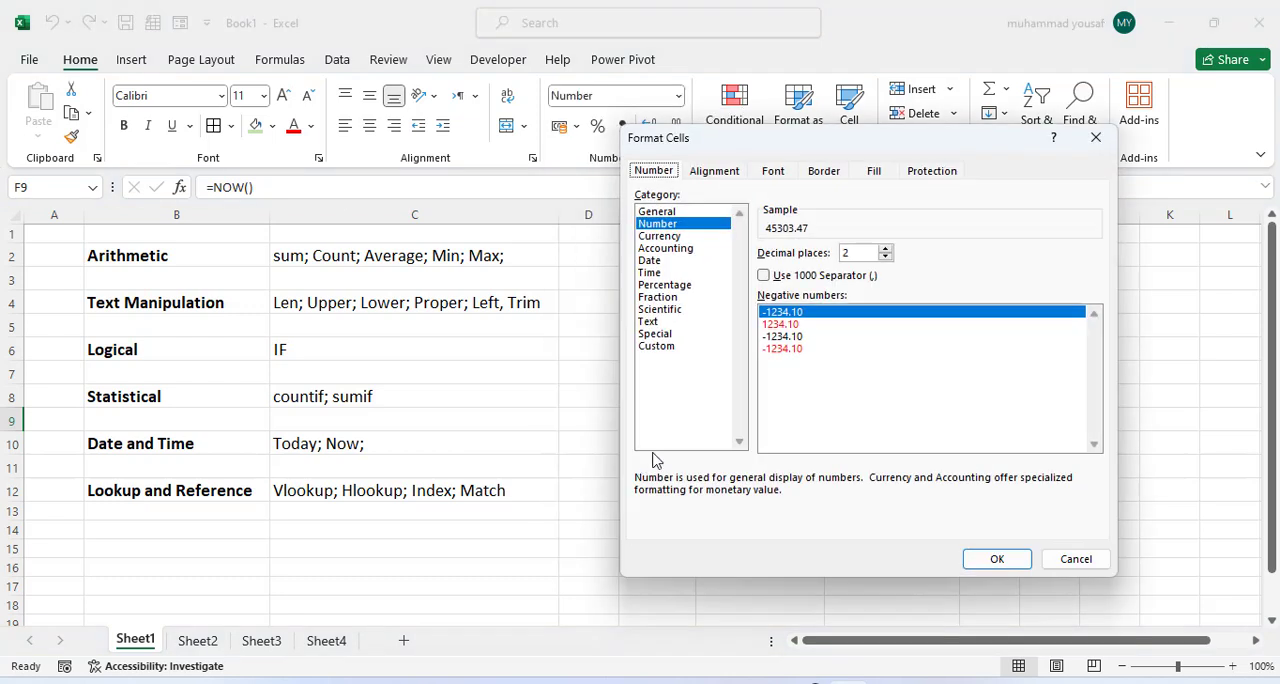
{"action": "left_click", "coordinate": [664, 274]}
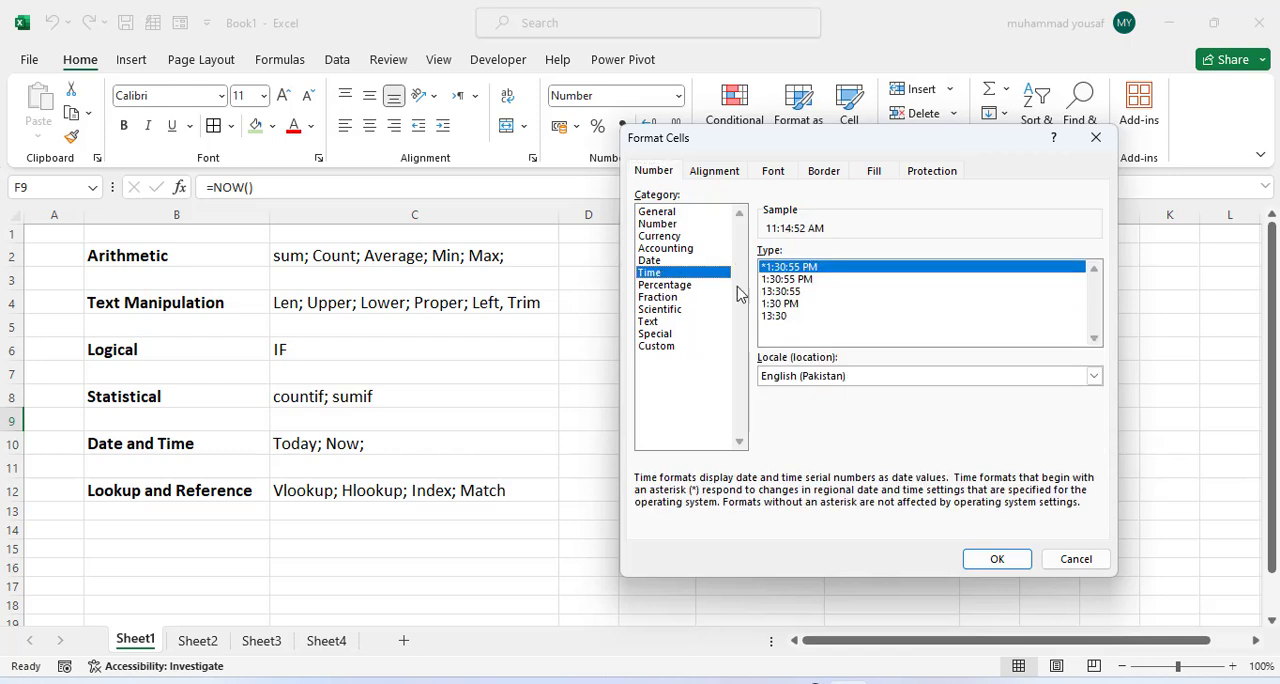
{"action": "left_click", "coordinate": [668, 262]}
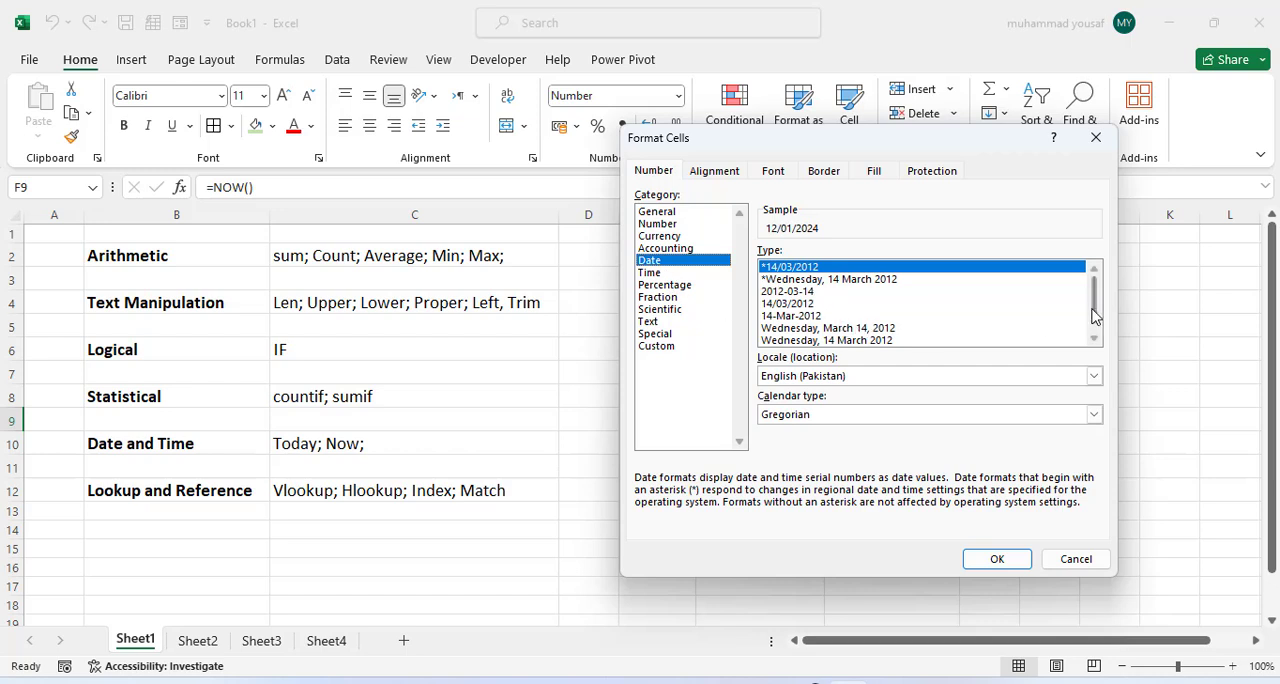
{"action": "left_click_drag", "start_coordinate": [1094, 310], "coordinate": [1095, 320]}
{"action": "scroll", "coordinate": [1097, 341], "scroll_direction": "up", "scroll_amount": 1}
{"action": "left_click", "coordinate": [672, 213]}
{"action": "left_click", "coordinate": [675, 225]}
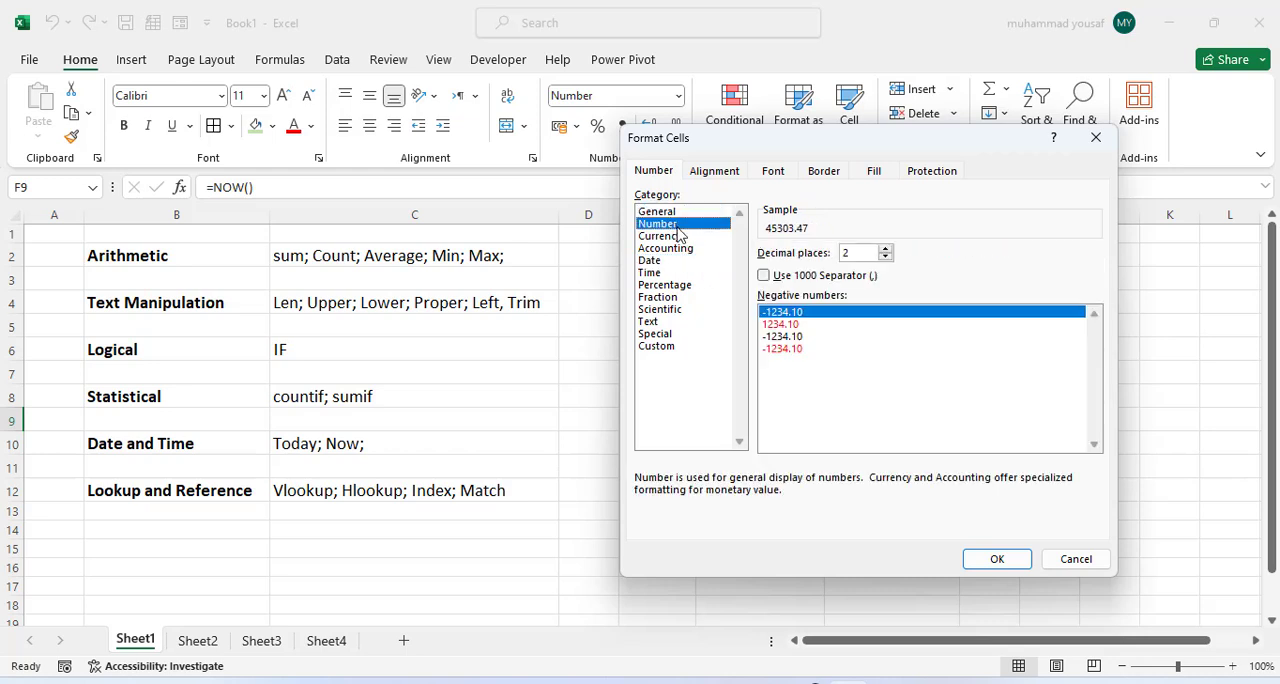
{"action": "left_click", "coordinate": [686, 249]}
{"action": "left_click", "coordinate": [684, 237]}
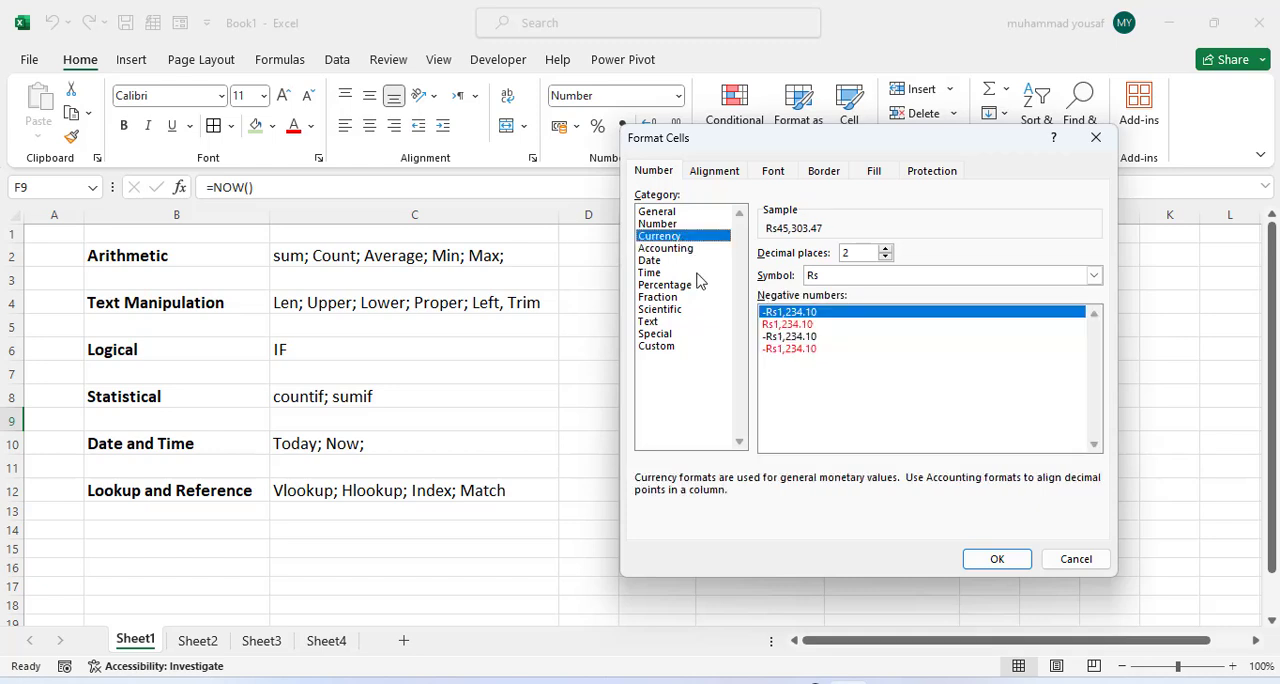
{"action": "left_click", "coordinate": [670, 262]}
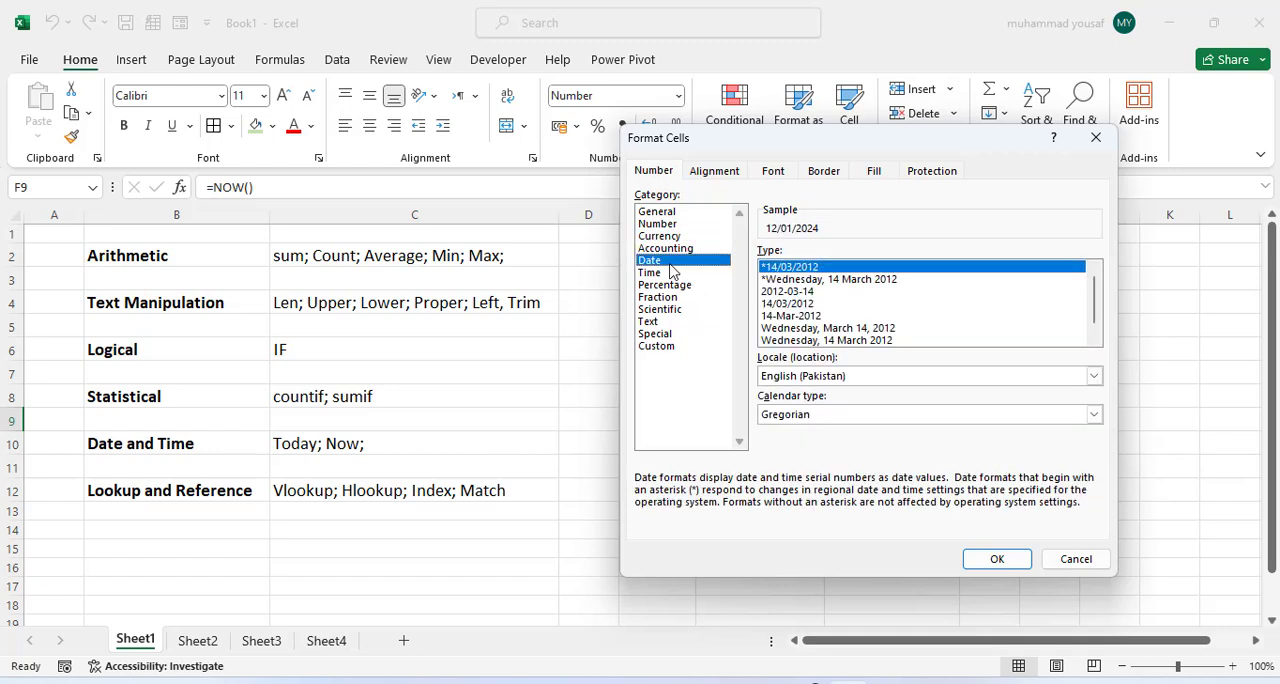
{"action": "left_click", "coordinate": [670, 322]}
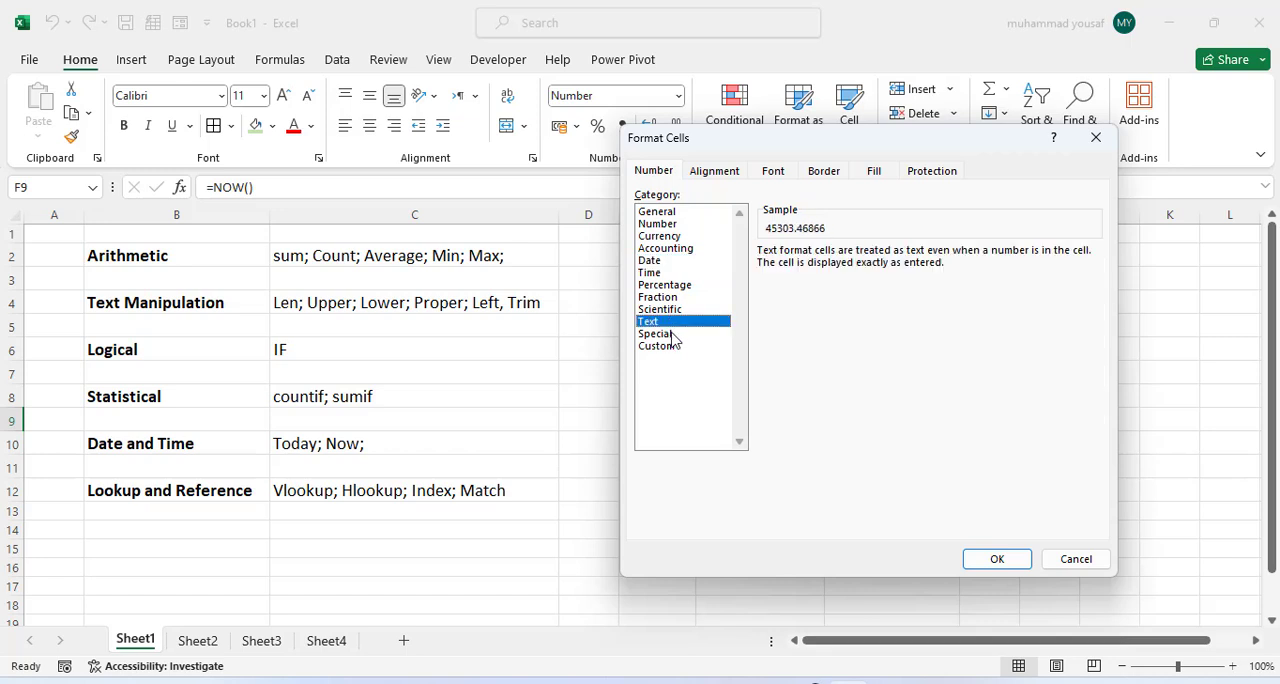
{"action": "left_click", "coordinate": [670, 336]}
Step: Apply the custom number format dd/mm/yyyy h:mm to F9
{"action": "left_click", "coordinate": [670, 347]}
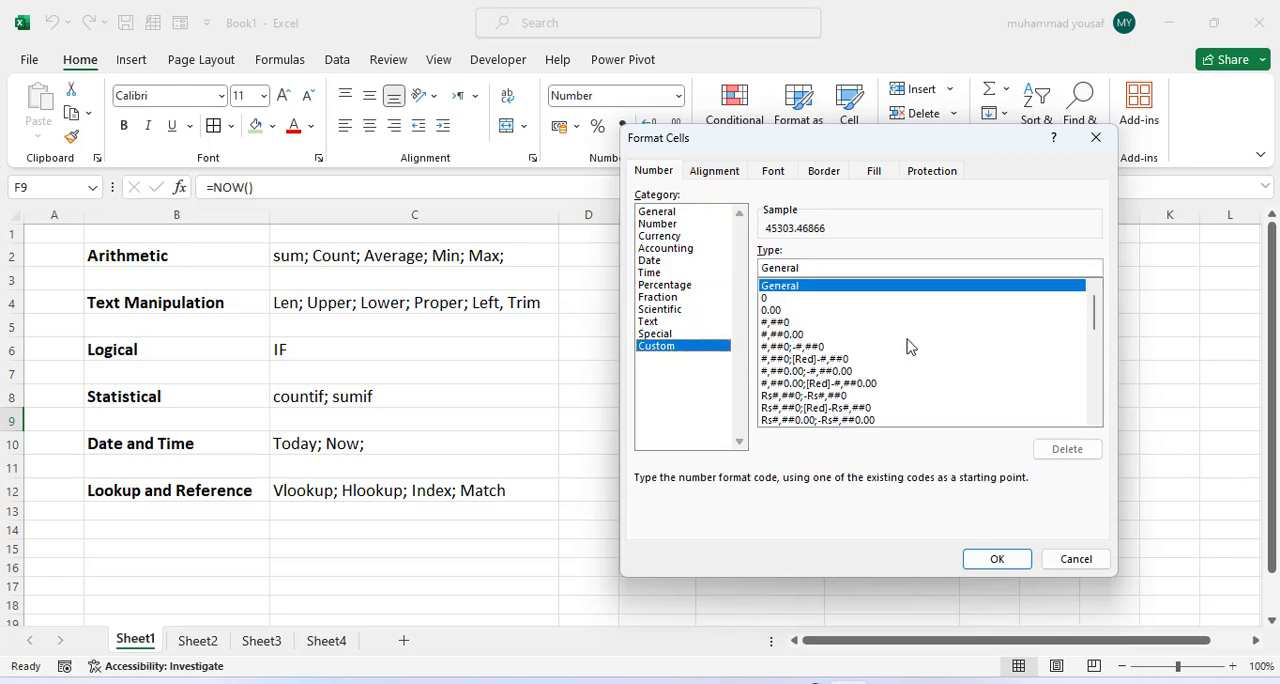
{"action": "left_click_drag", "start_coordinate": [1096, 316], "coordinate": [1101, 375]}
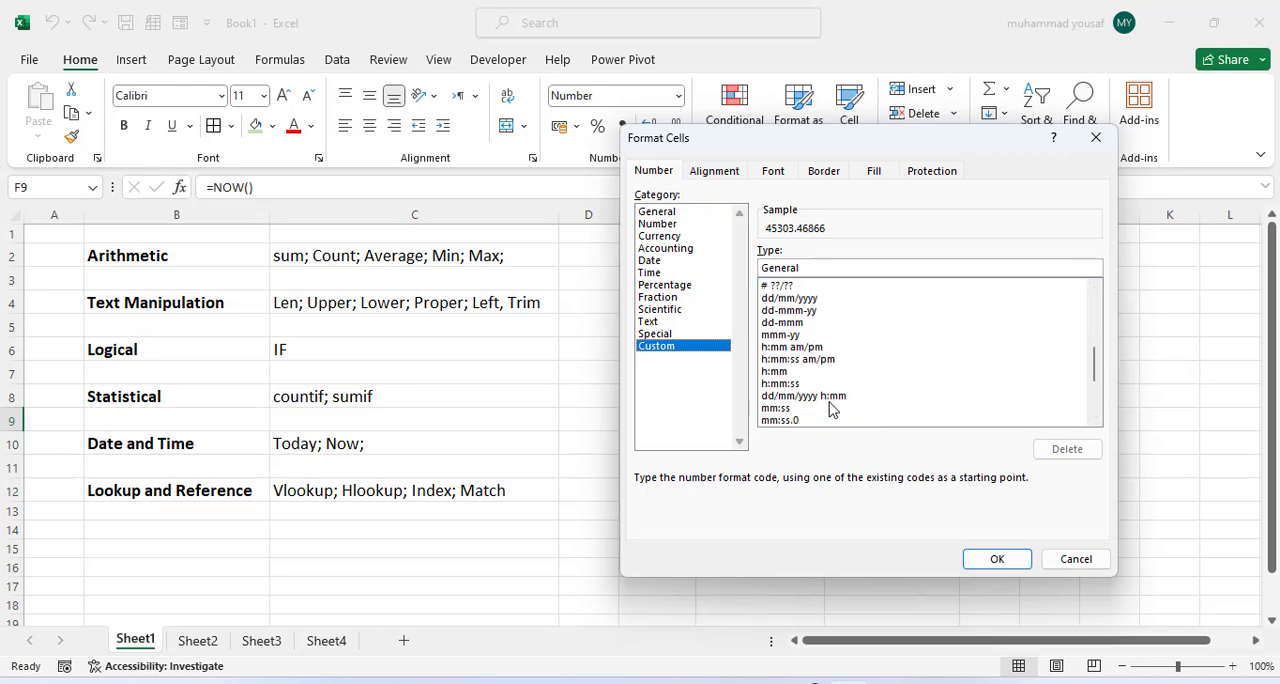
{"action": "left_click", "coordinate": [830, 397]}
{"action": "left_click", "coordinate": [997, 558]}
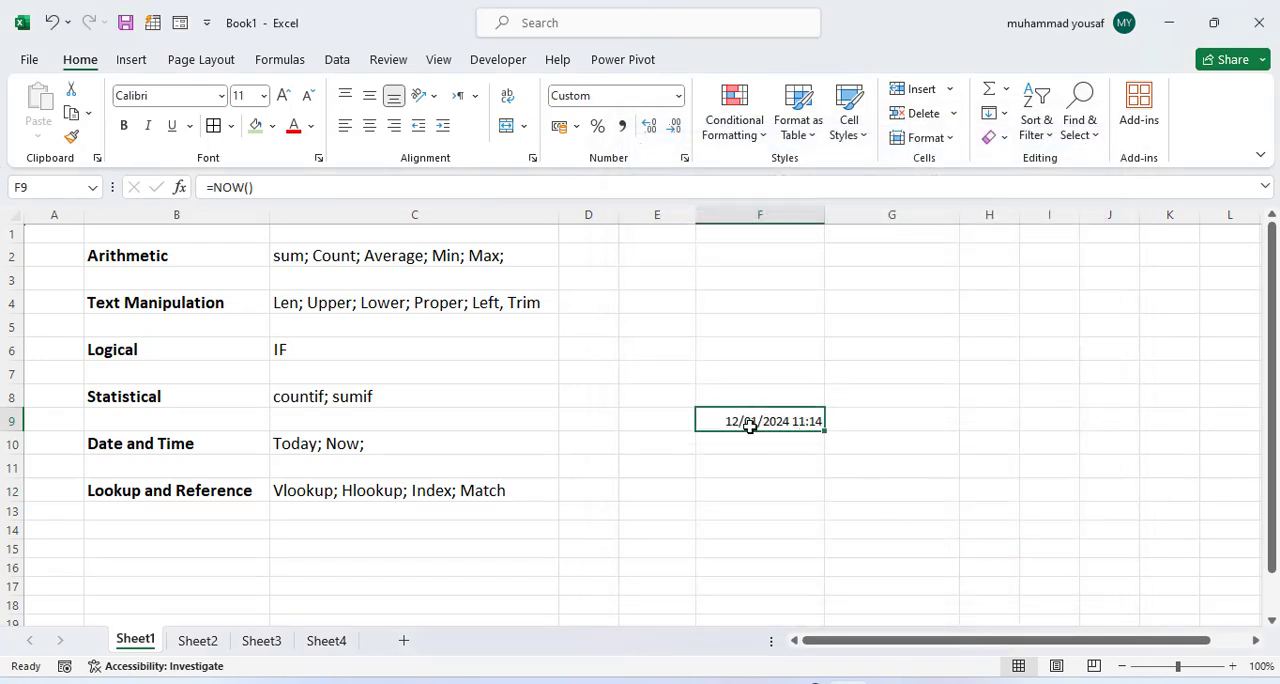
Step: Enter =TODAY() in G9 and compare it with the NOW result in F9
{"action": "left_click", "coordinate": [878, 418]}
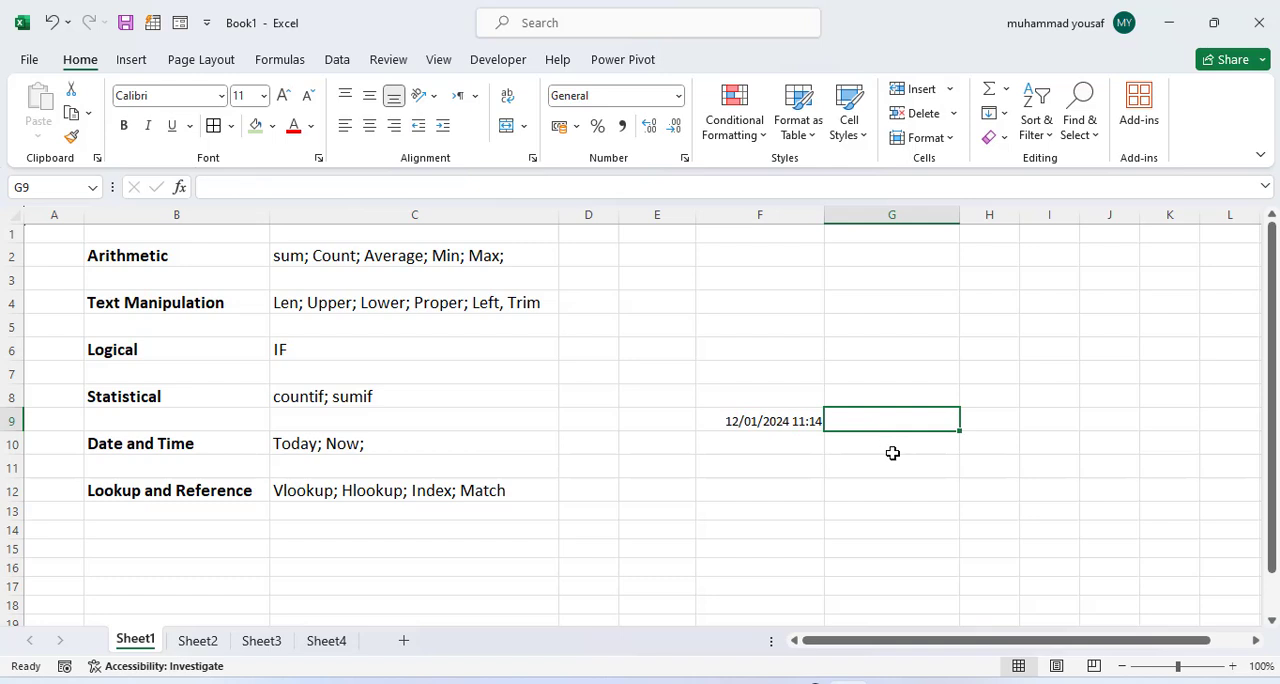
{"action": "type", "text": "=Today"}
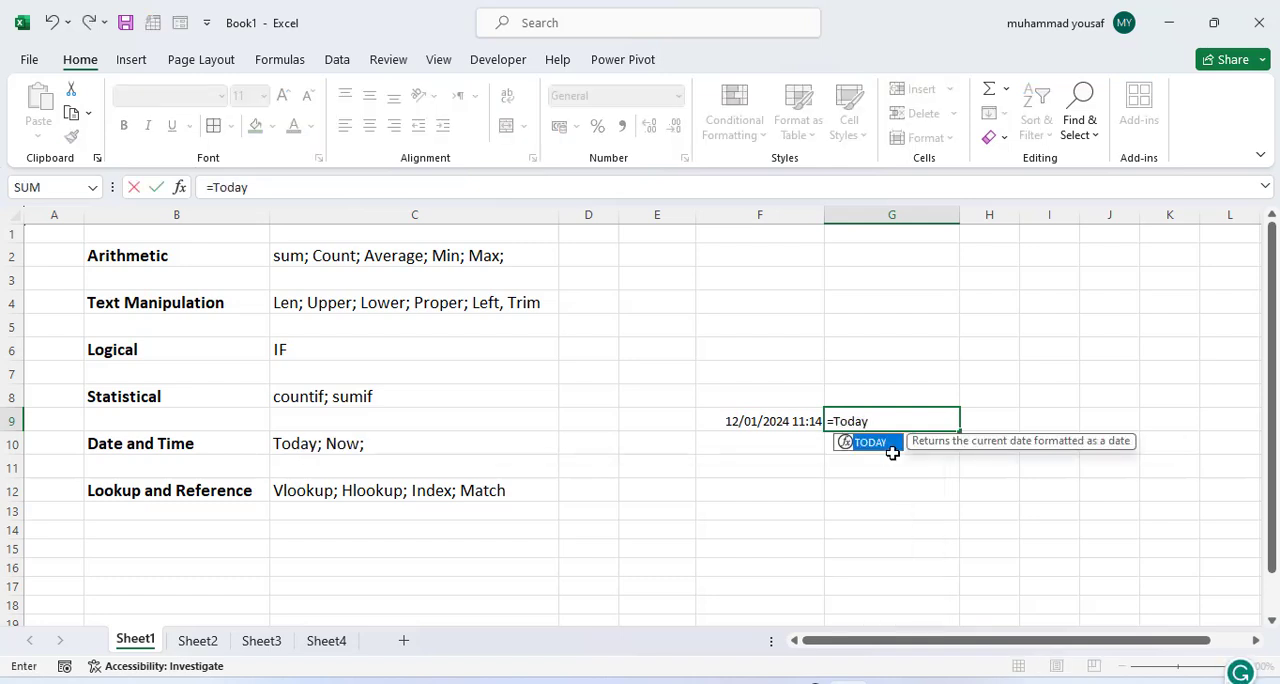
{"action": "type", "text": "()"}
{"action": "key", "text": "Return"}
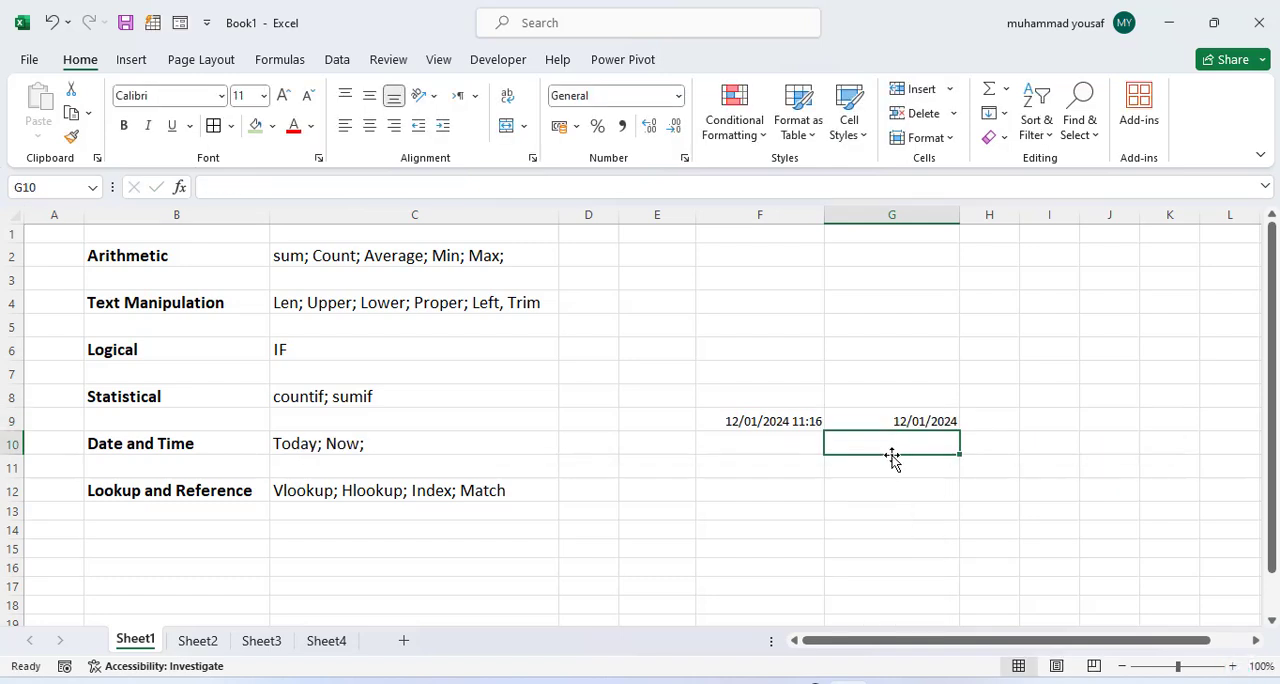
{"action": "left_click", "coordinate": [877, 420]}
{"action": "left_click", "coordinate": [770, 421]}
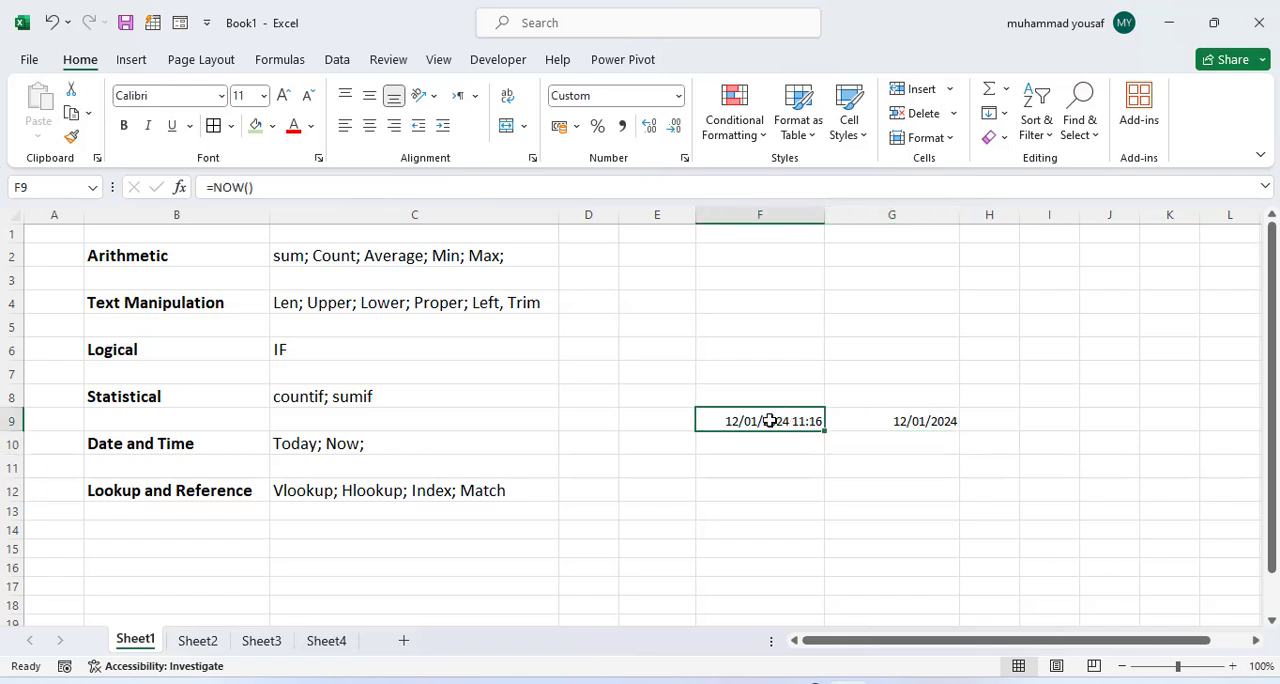
{"action": "left_click", "coordinate": [932, 420]}
{"action": "left_click", "coordinate": [863, 470]}
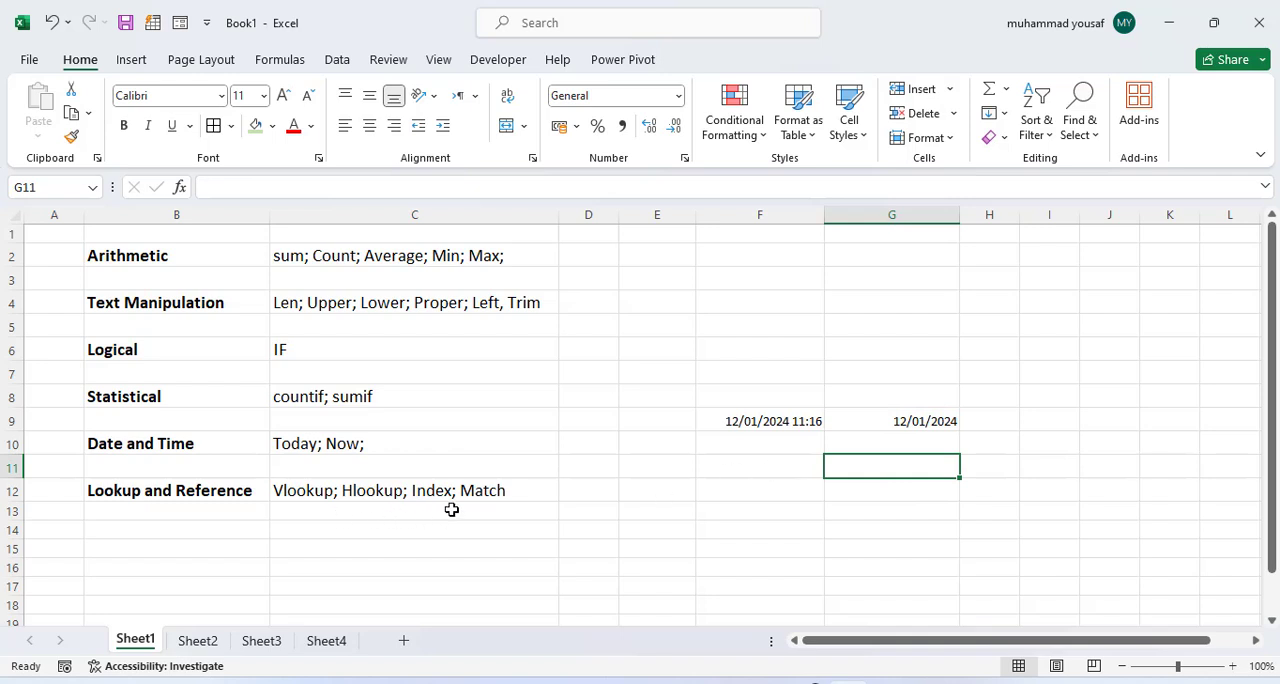
Step: Clear the leftover formula result from cell J8 on Sheet2
{"action": "left_click", "coordinate": [323, 493]}
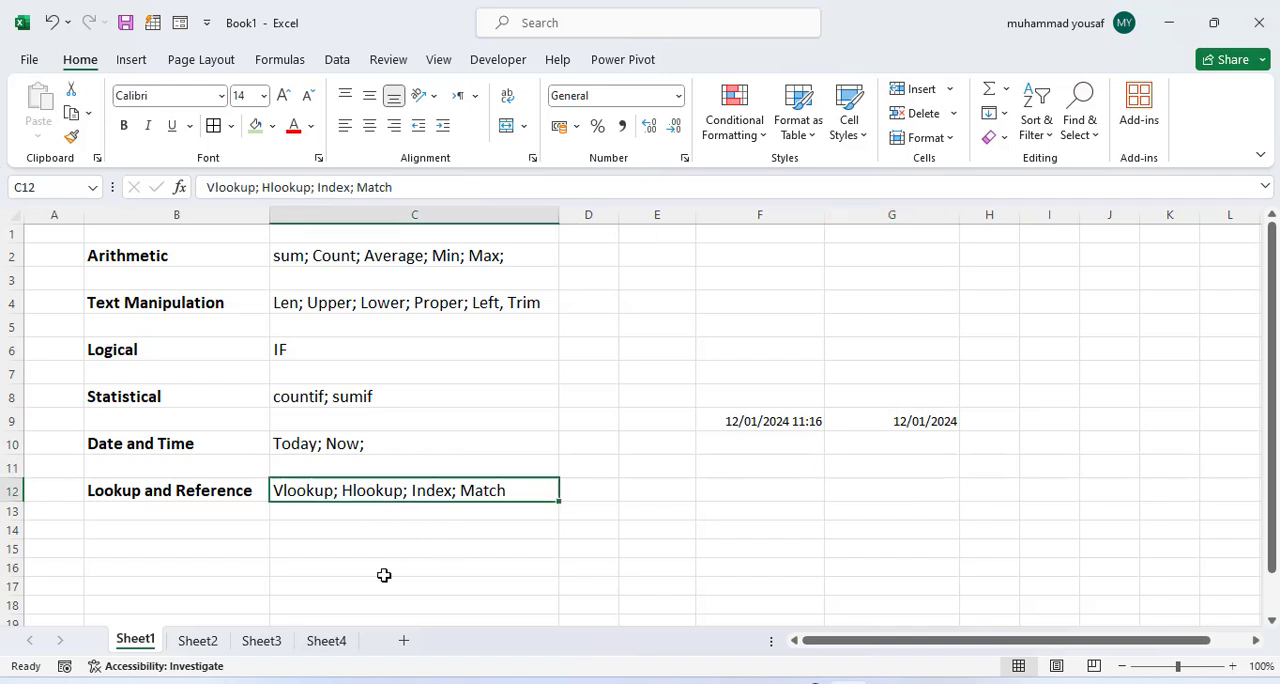
{"action": "left_click", "coordinate": [200, 643]}
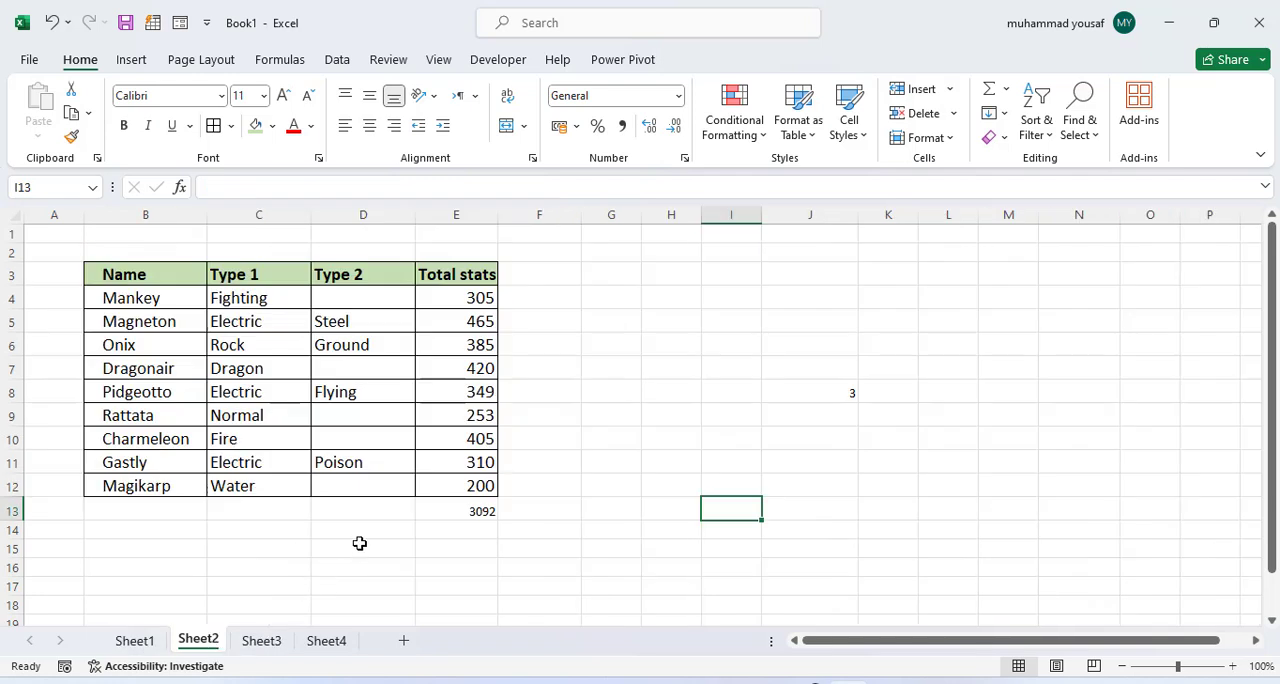
{"action": "left_click", "coordinate": [733, 376]}
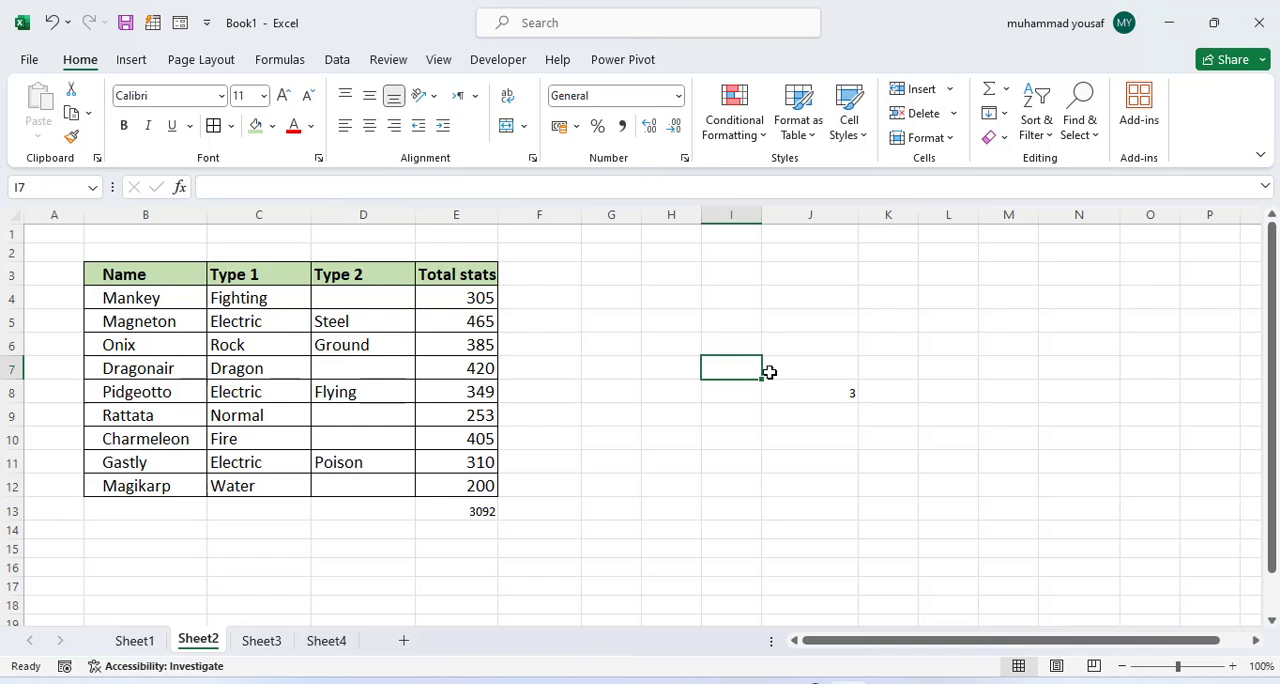
{"action": "left_click", "coordinate": [802, 401]}
{"action": "key", "text": "Delete"}
{"action": "left_click", "coordinate": [923, 469]}
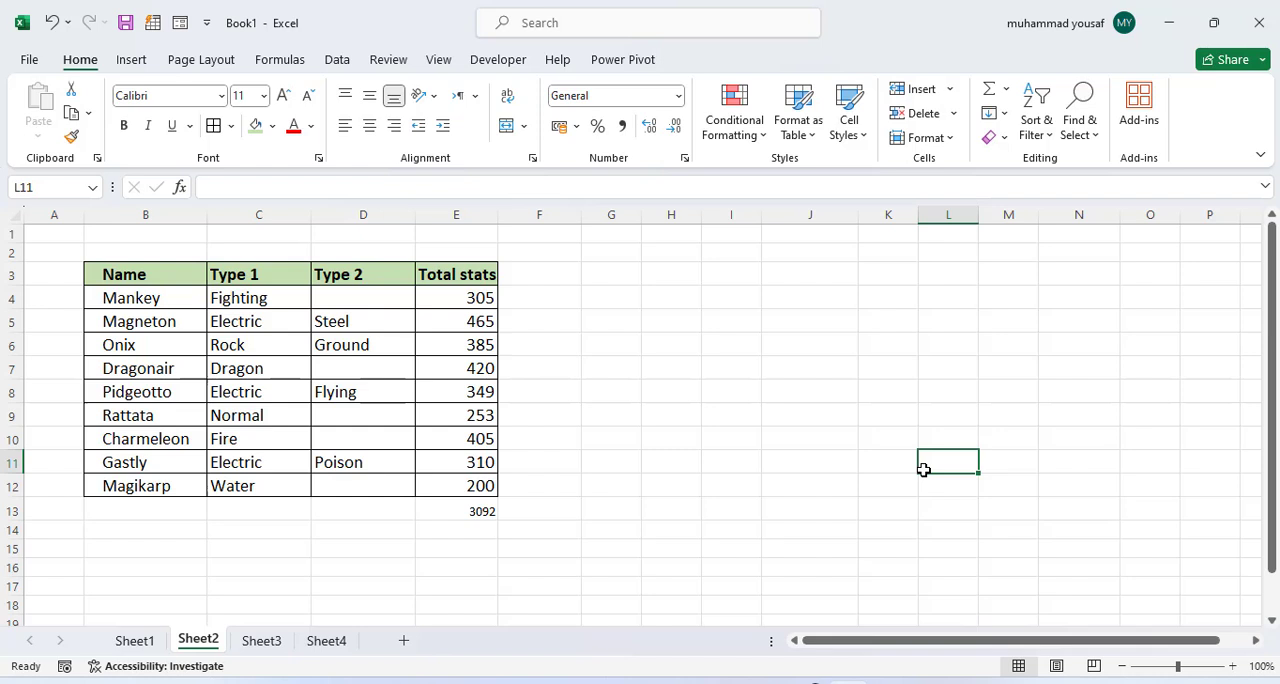
Step: Compare the tables on Sheet3 and Sheet4, and examine the first Average formula in G4 on Sheet3
{"action": "scroll", "coordinate": [214, 334], "scroll_direction": "down", "scroll_amount": 2}
{"action": "scroll", "coordinate": [243, 372], "scroll_direction": "up", "scroll_amount": 2}
{"action": "left_click", "coordinate": [265, 643]}
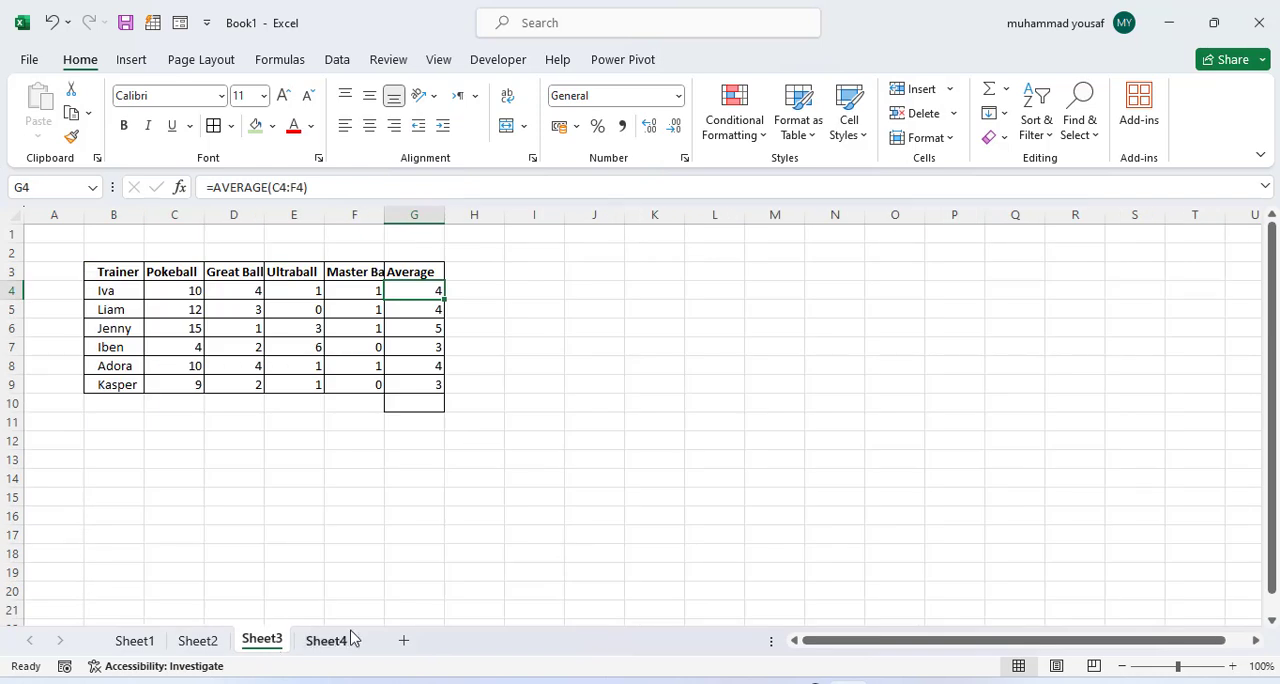
{"action": "left_click", "coordinate": [345, 638]}
{"action": "left_click", "coordinate": [262, 646]}
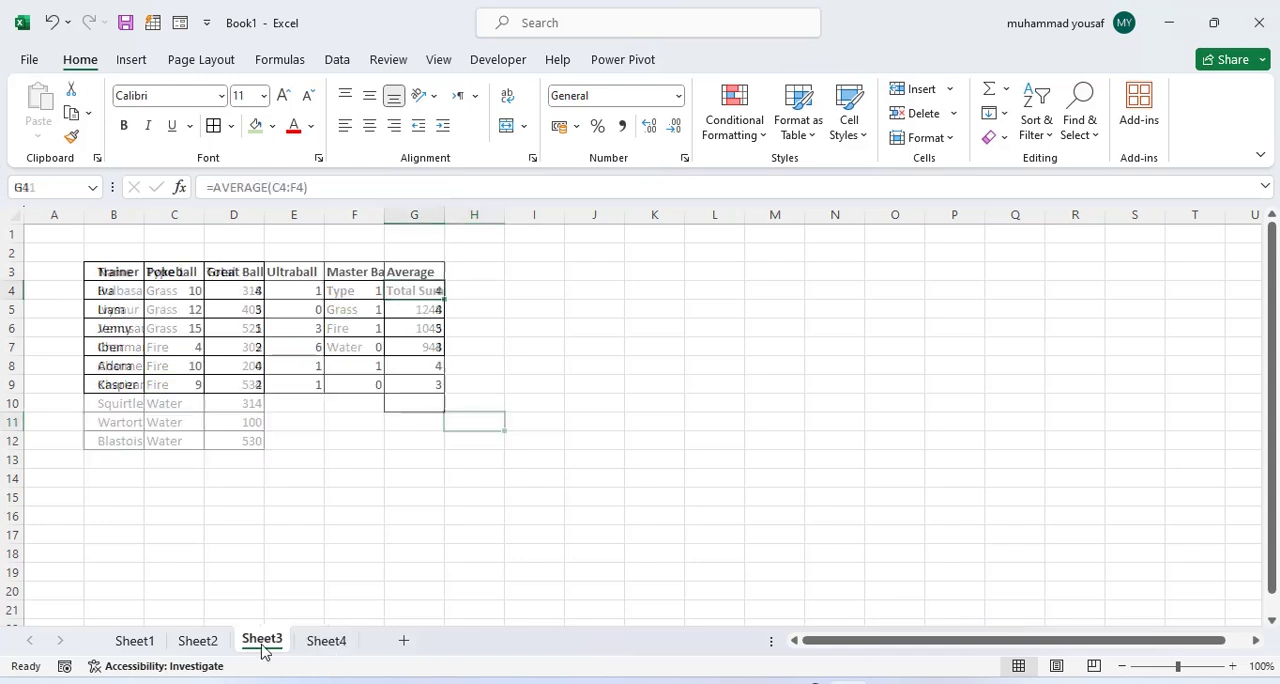
{"action": "left_click", "coordinate": [332, 649]}
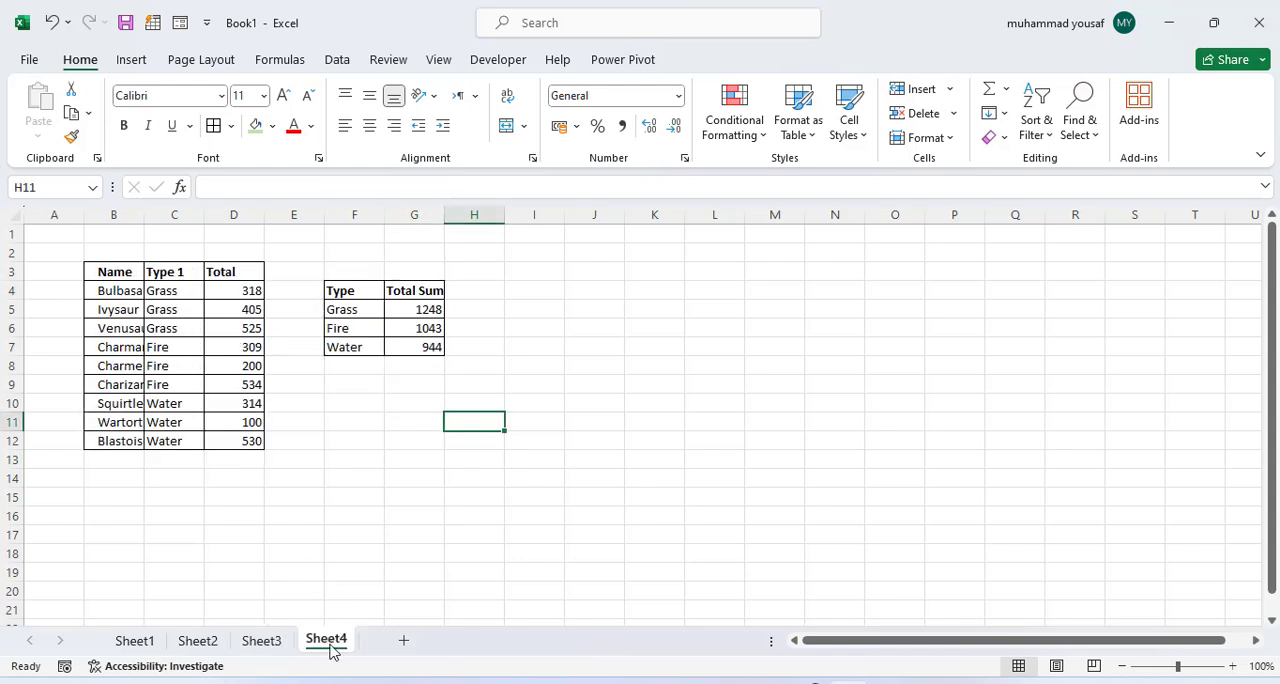
{"action": "left_click", "coordinate": [284, 650]}
{"action": "left_click", "coordinate": [530, 515]}
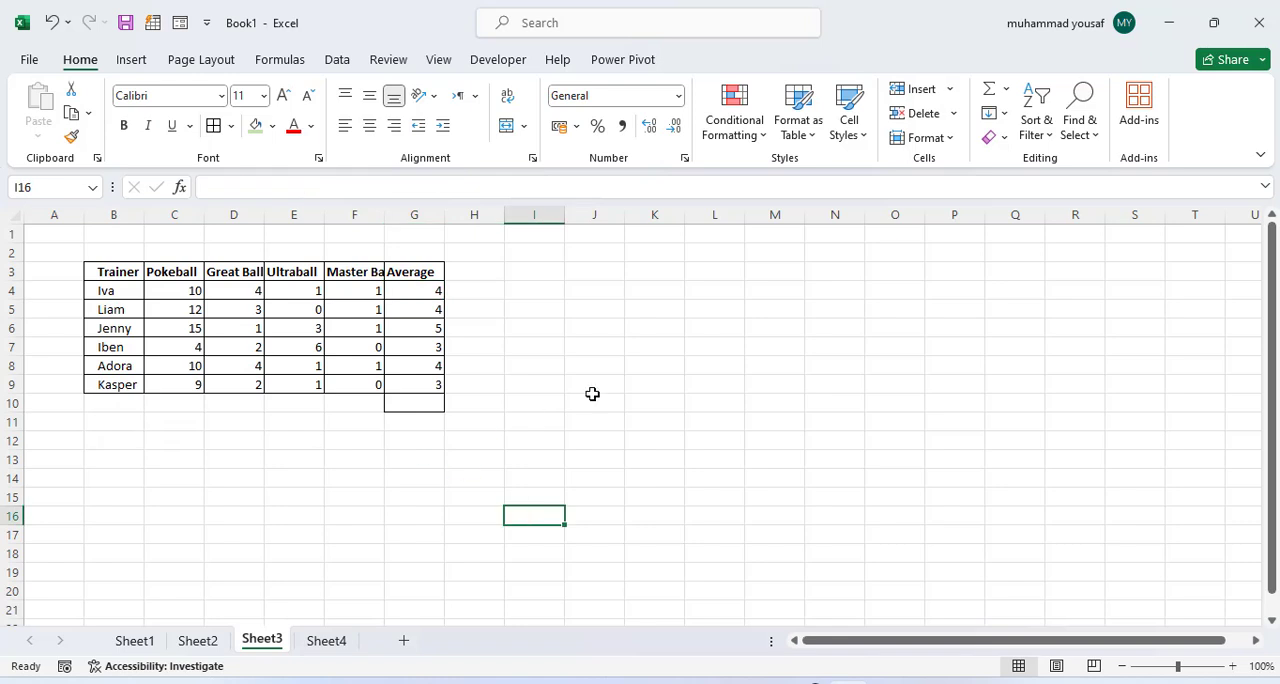
{"action": "left_click", "coordinate": [418, 293]}
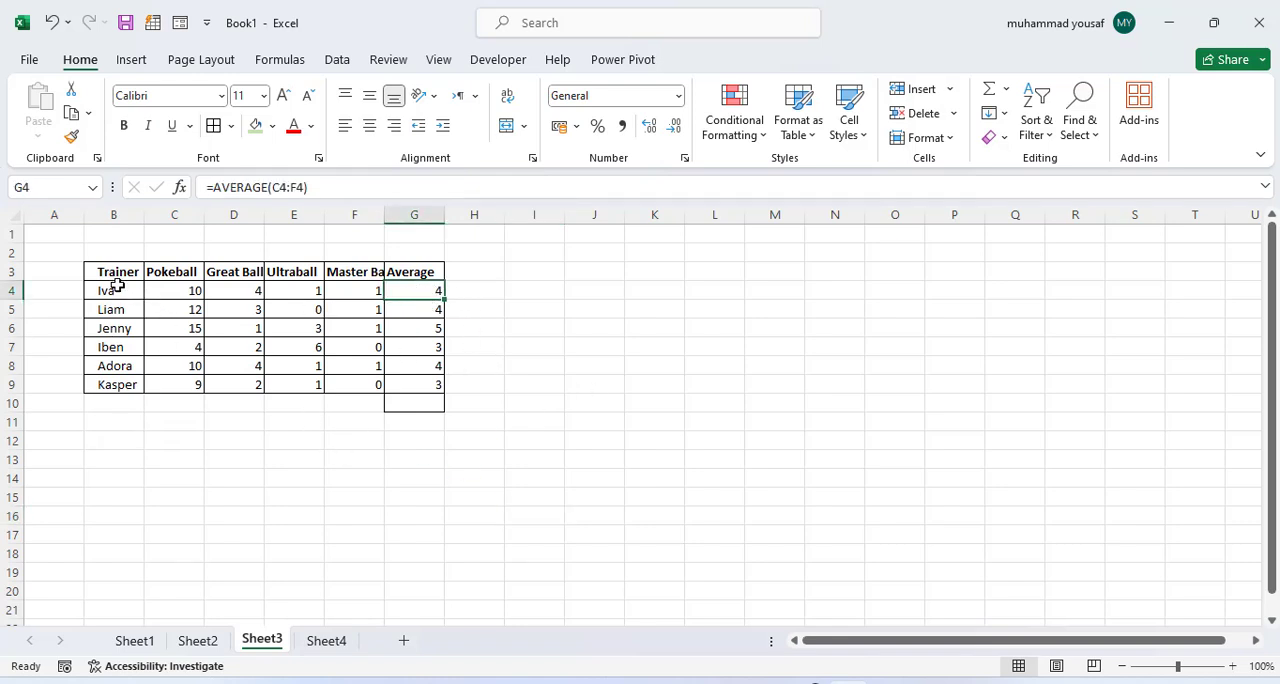
Step: Start a VLOOKUP formula in cell L5 on Sheet3
{"action": "left_click", "coordinate": [655, 327]}
{"action": "left_click", "coordinate": [731, 309]}
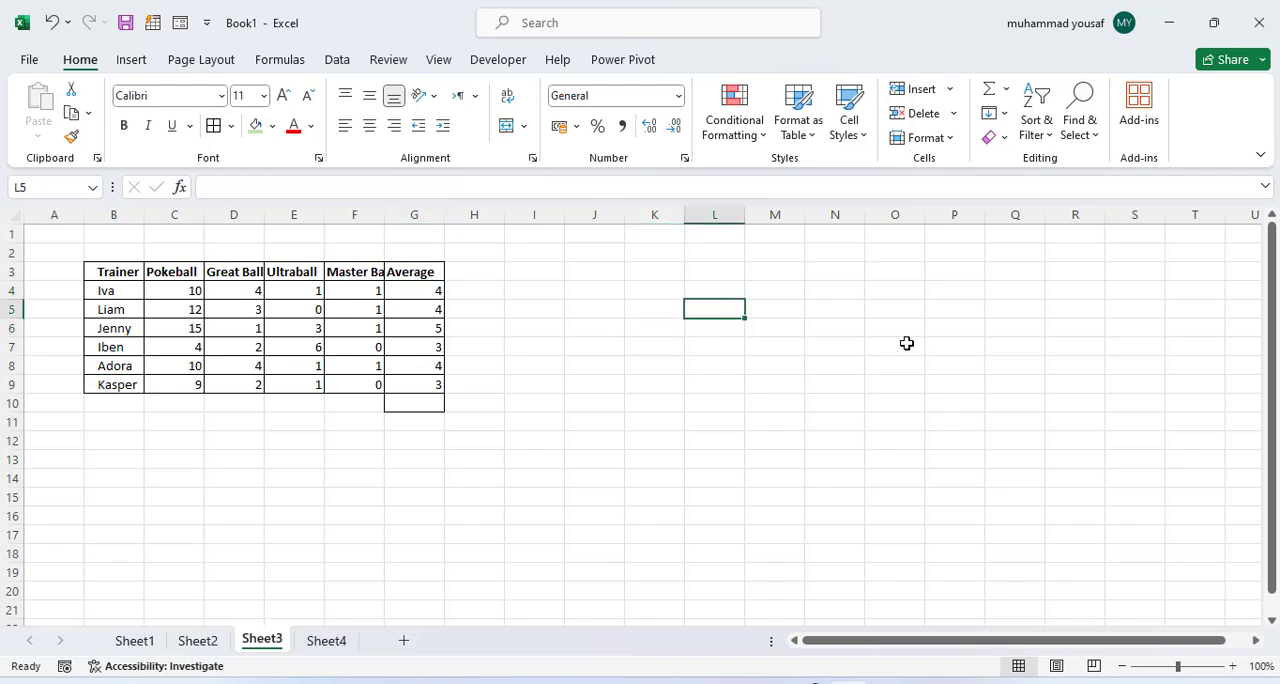
{"action": "type", "text": "=vloo"}
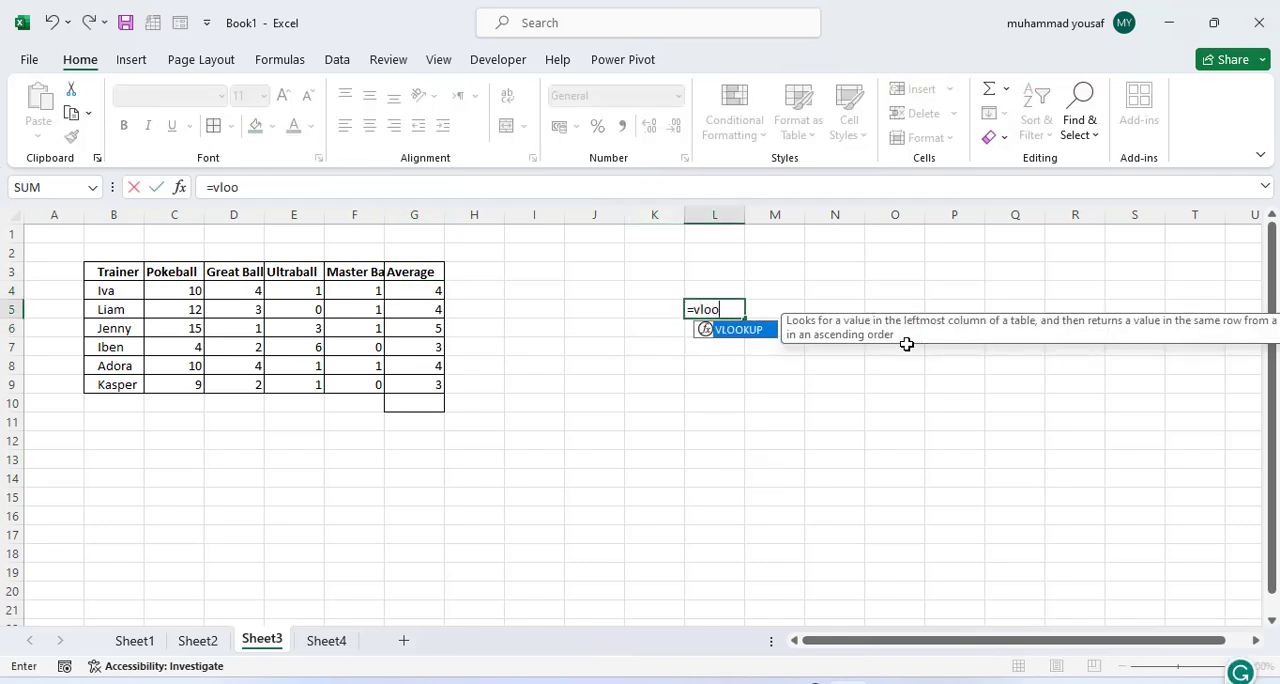
{"action": "key", "text": "Return"}
{"action": "key", "text": "Up"}
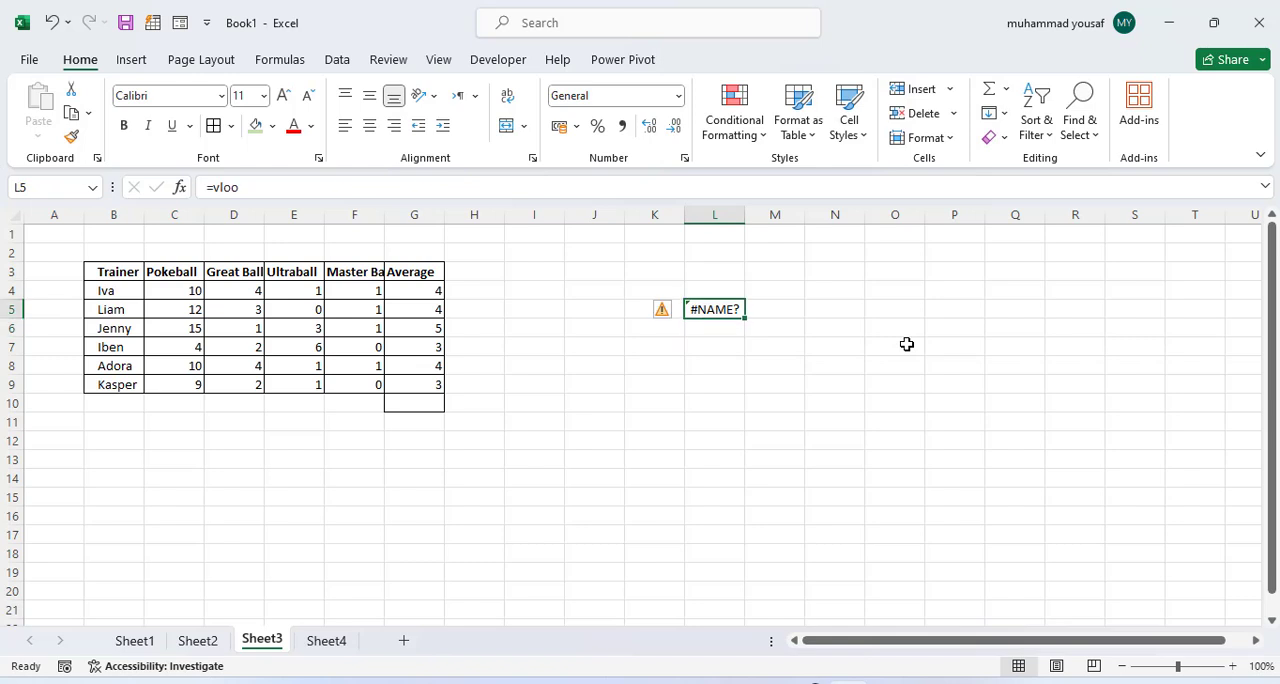
{"action": "double_click", "coordinate": [710, 311]}
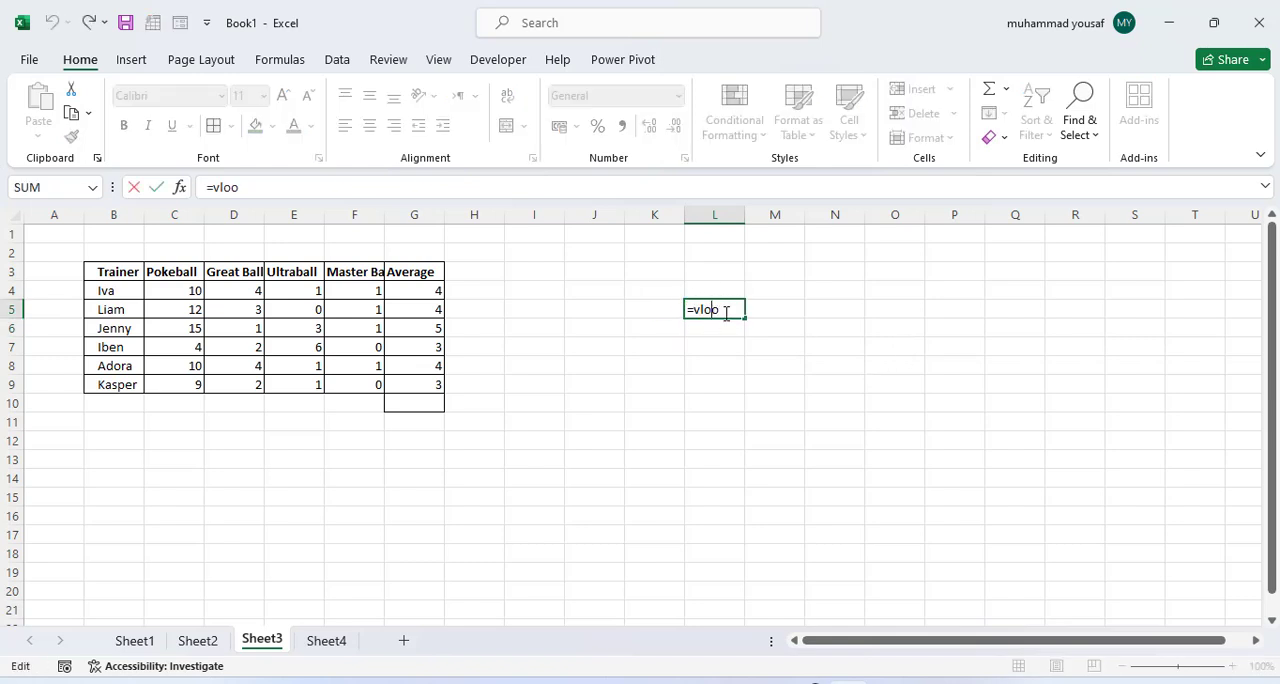
{"action": "type", "text": "k"}
{"action": "key", "text": "Tab"}
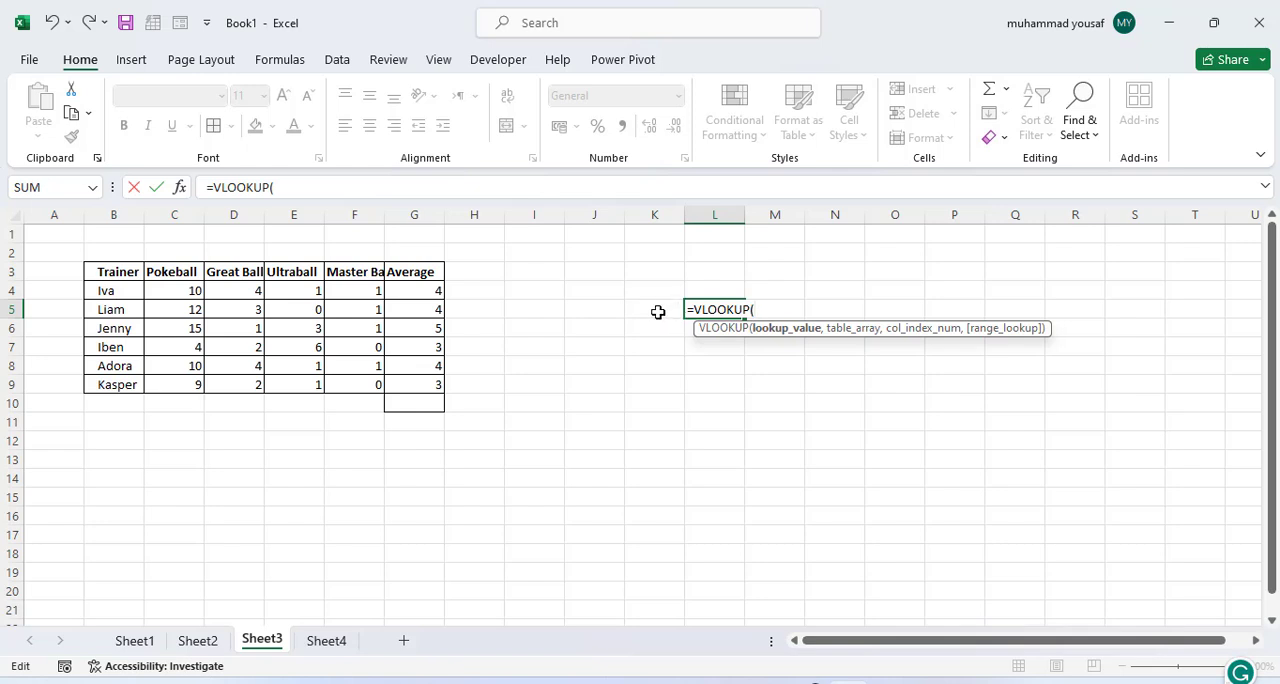
Step: Give the VLOOKUP formula B4 as the lookup value and B4:G9 as the table array
{"action": "left_click", "coordinate": [120, 291]}
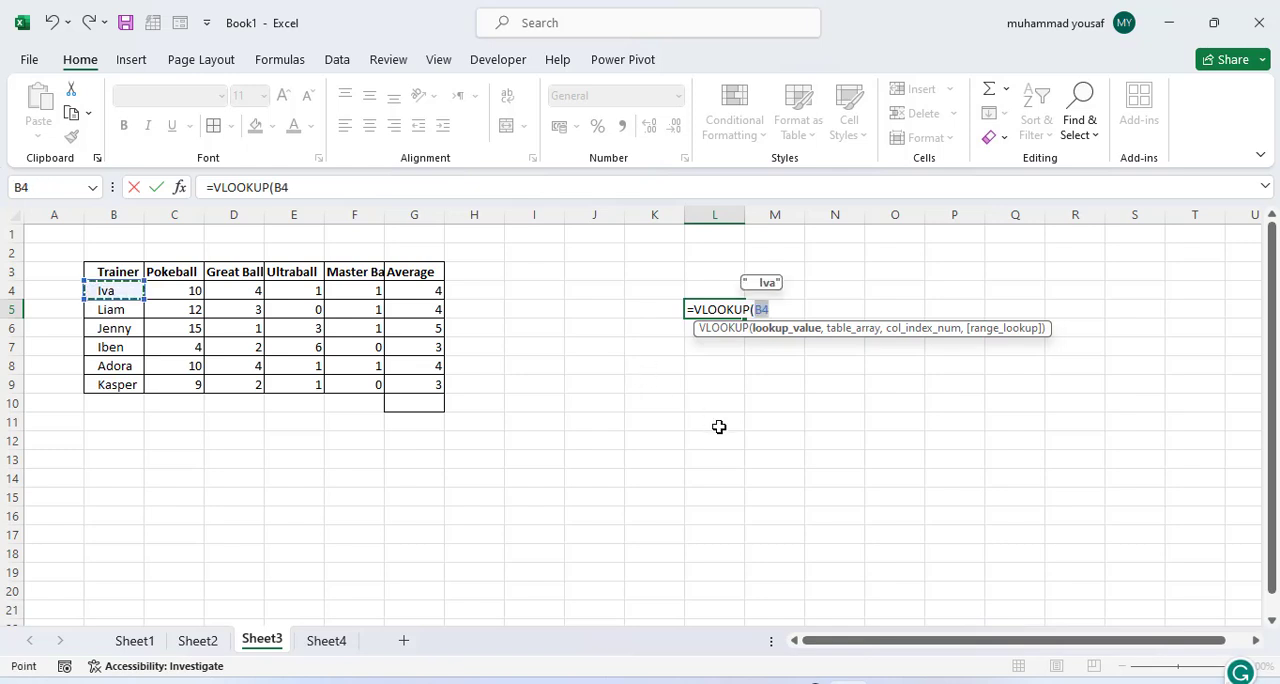
{"action": "type", "text": ","}
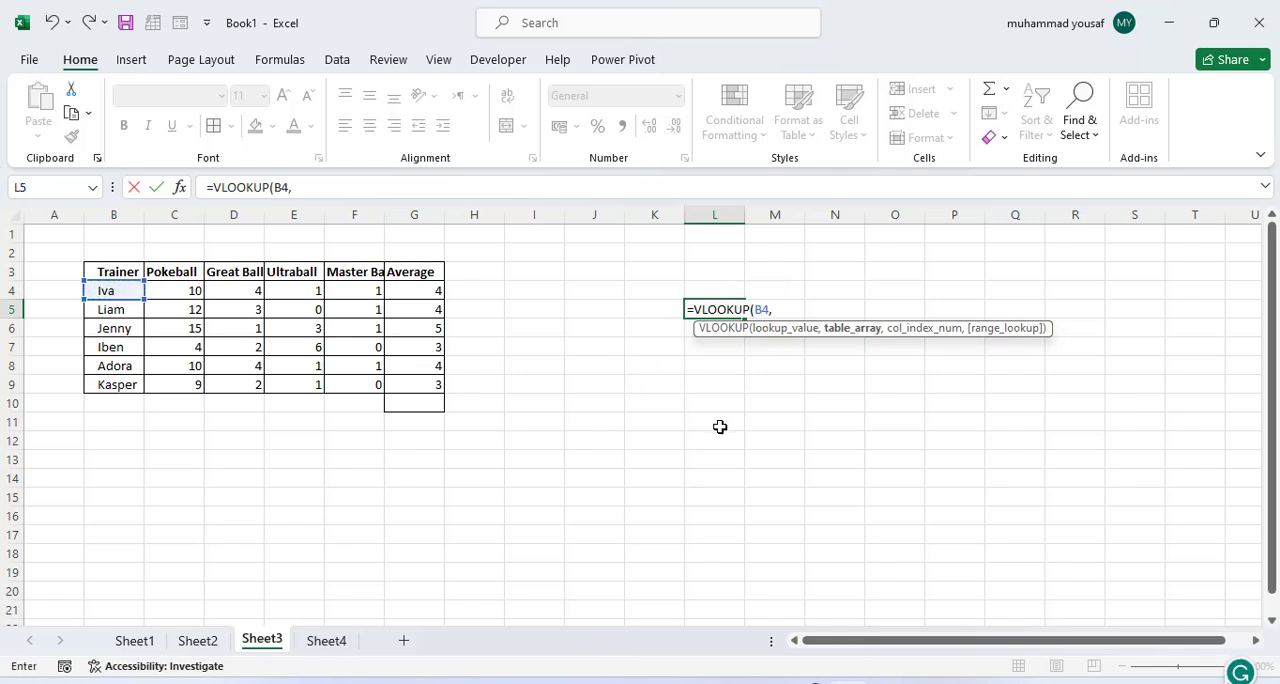
{"action": "left_click_drag", "start_coordinate": [106, 288], "coordinate": [411, 383]}
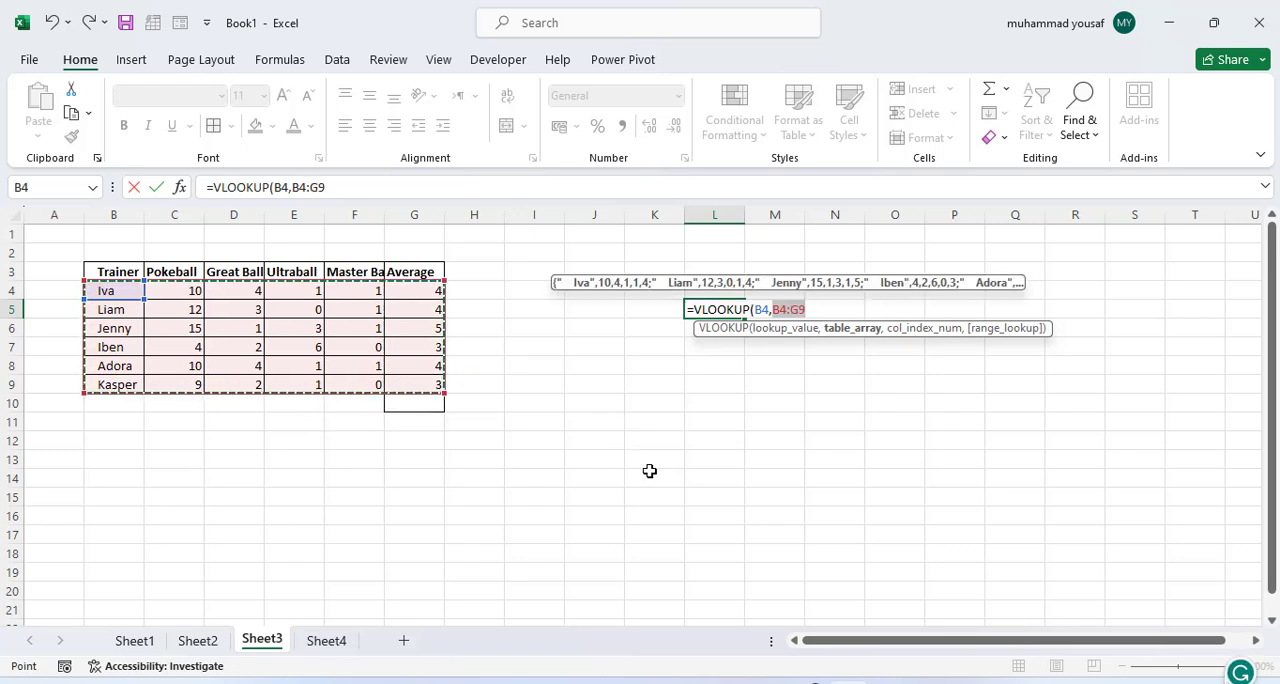
{"action": "type", "text": ",6,"}
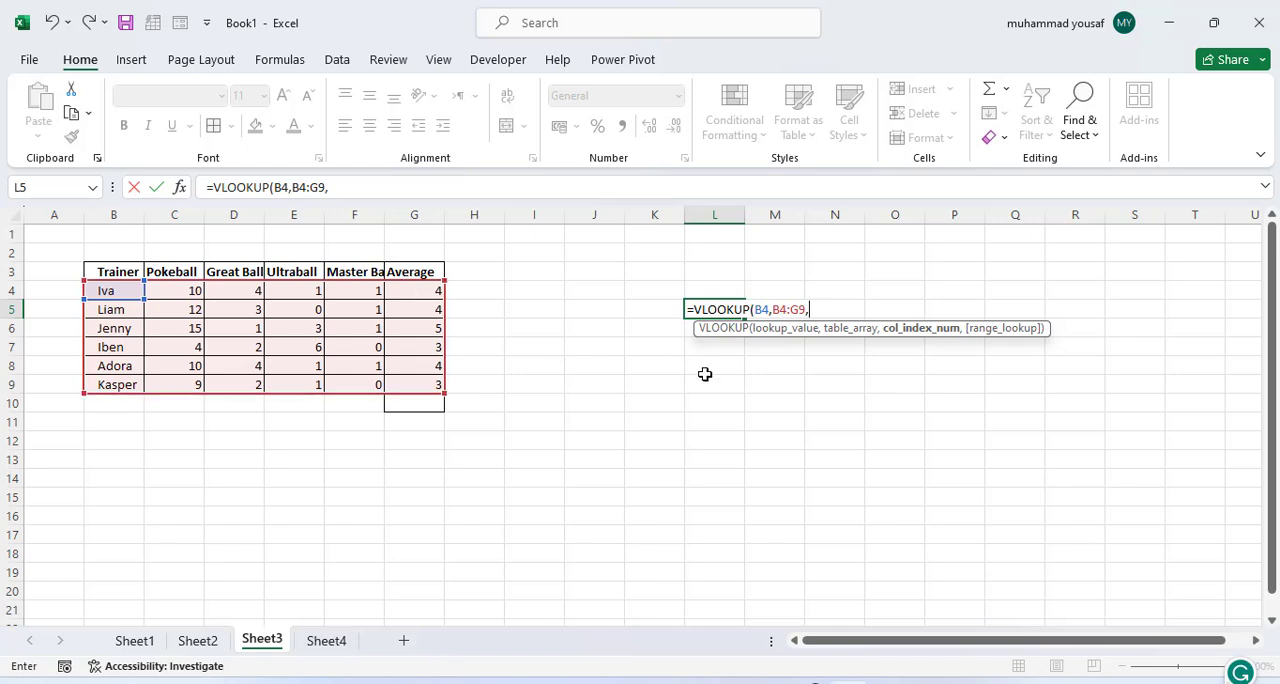
Step: Complete the VLOOKUP formula in L5 with column index 6 and an empty range lookup argument
{"action": "type", "text": "6,"}
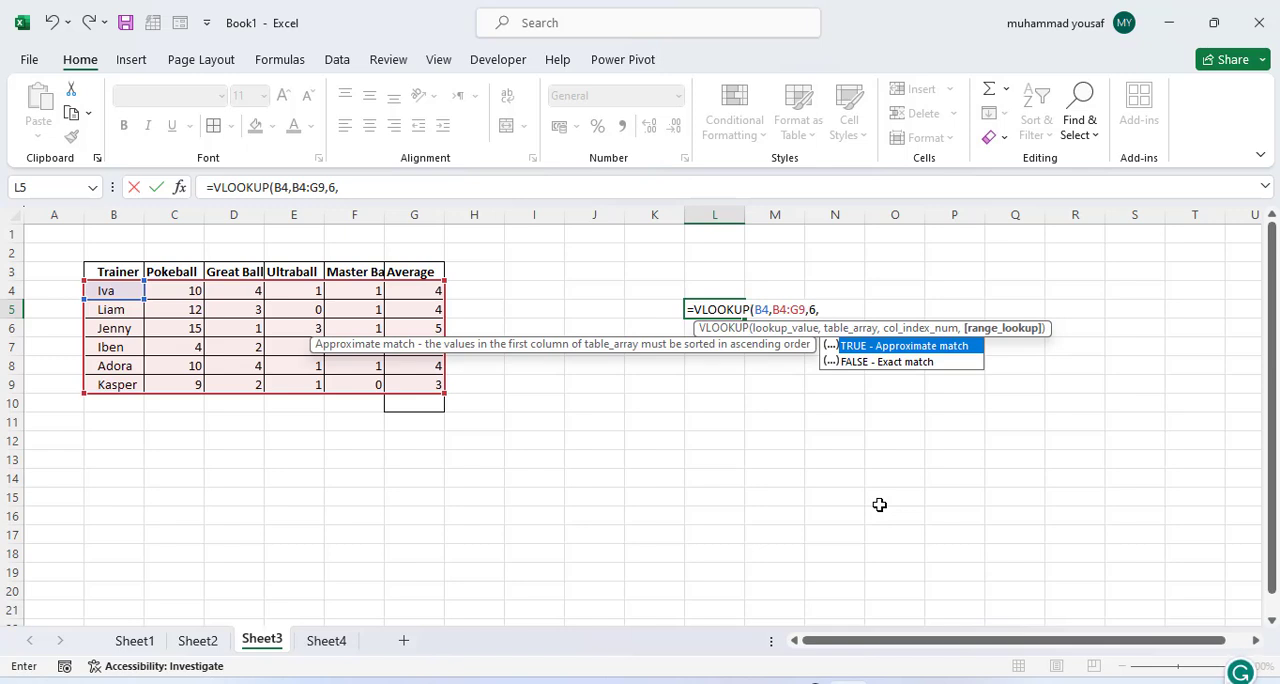
{"action": "key", "text": "Down"}
{"action": "key", "text": "Return"}
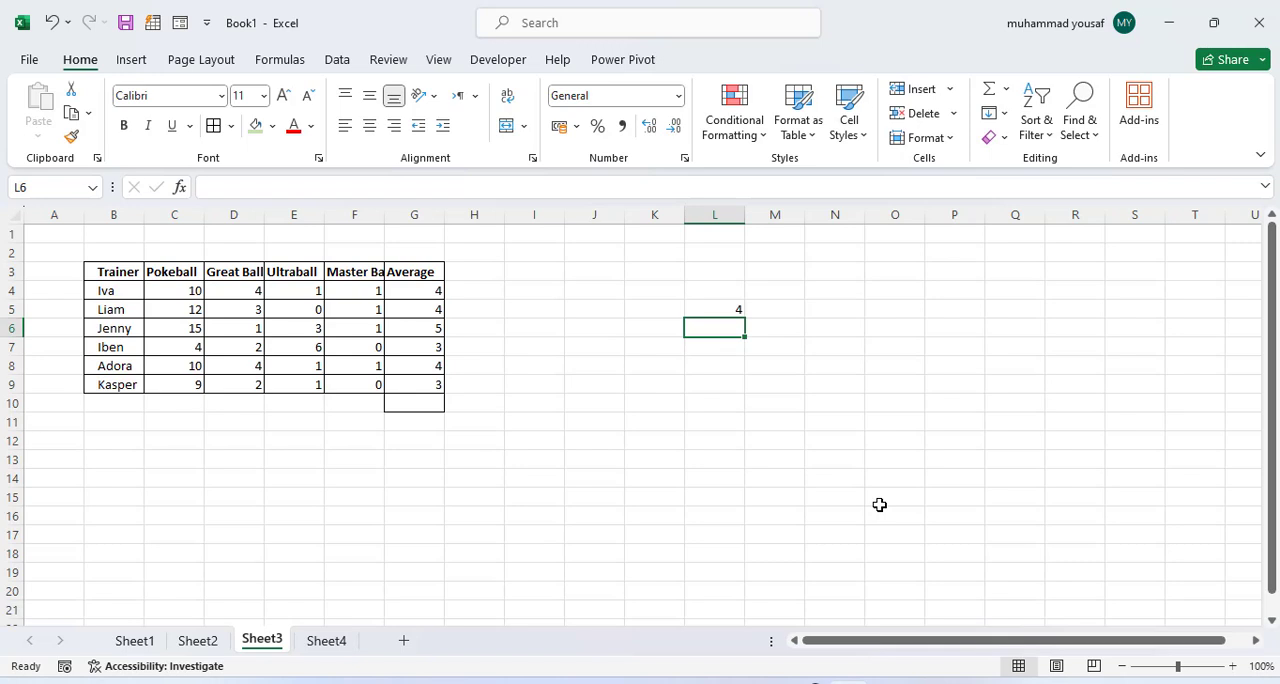
{"action": "left_click", "coordinate": [720, 309]}
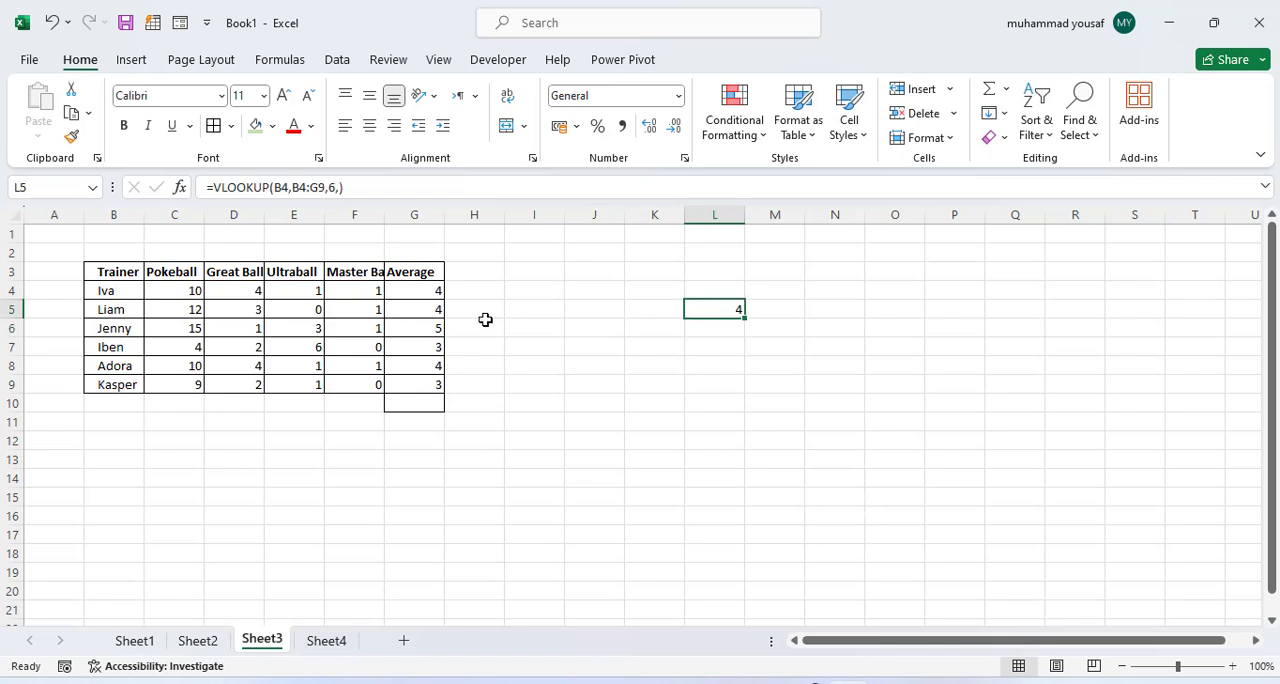
Step: Change the lookup value of the VLOOKUP formula in L5 from B4 to K5
{"action": "left_click", "coordinate": [108, 291]}
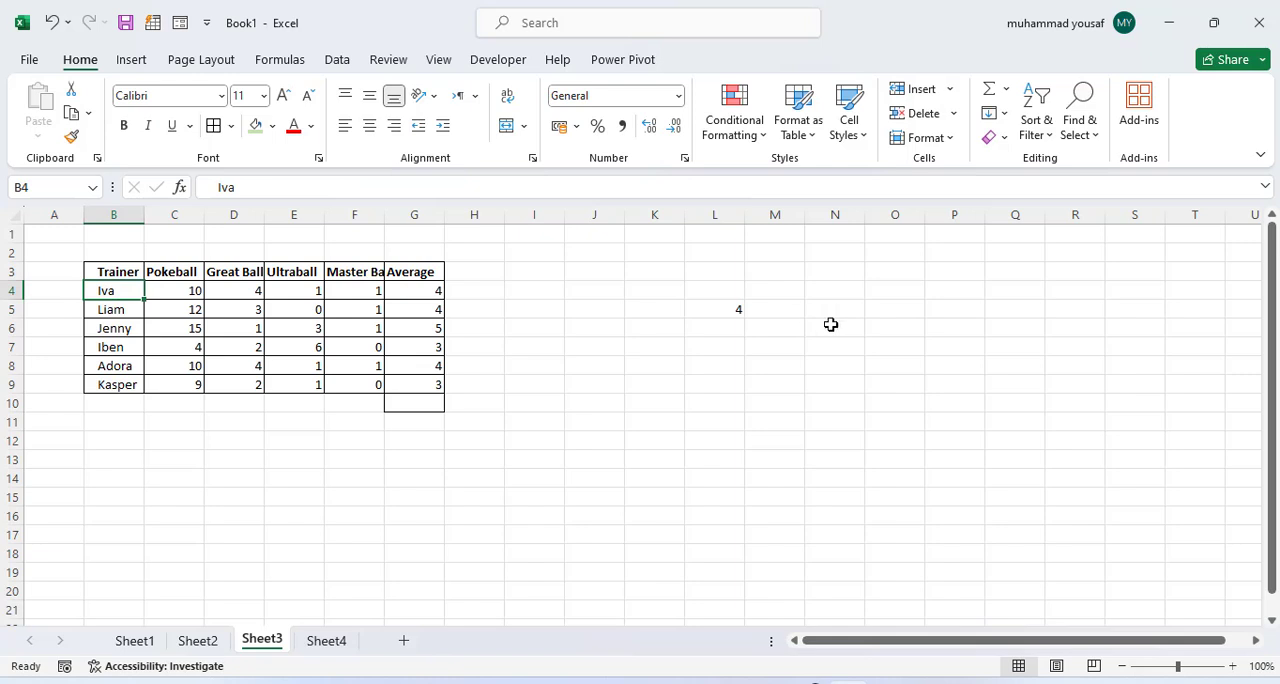
{"action": "left_click", "coordinate": [675, 311]}
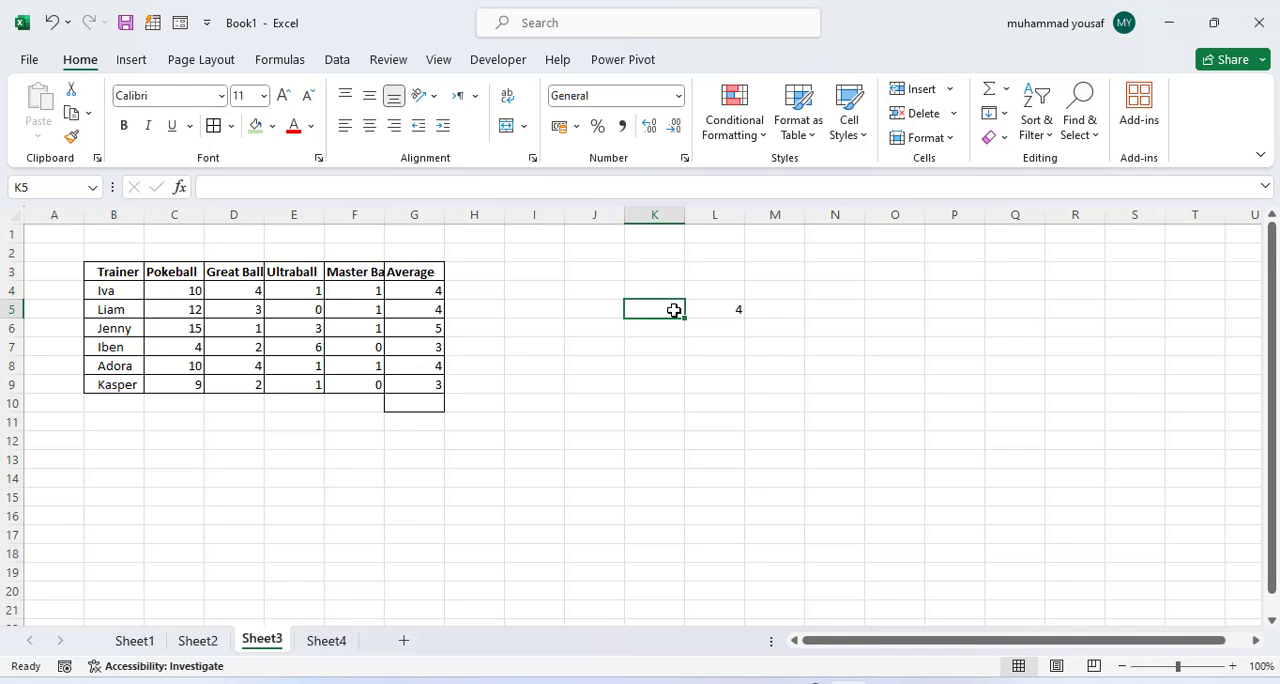
{"action": "left_click", "coordinate": [725, 311]}
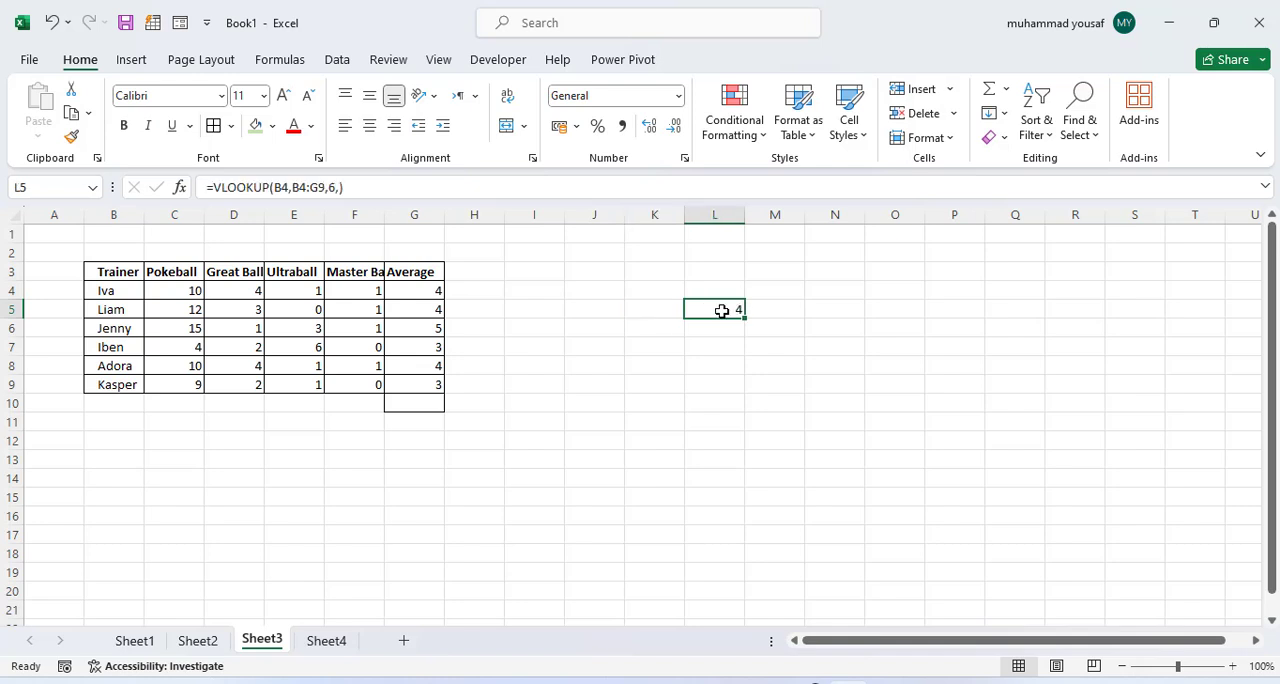
{"action": "double_click", "coordinate": [719, 310]}
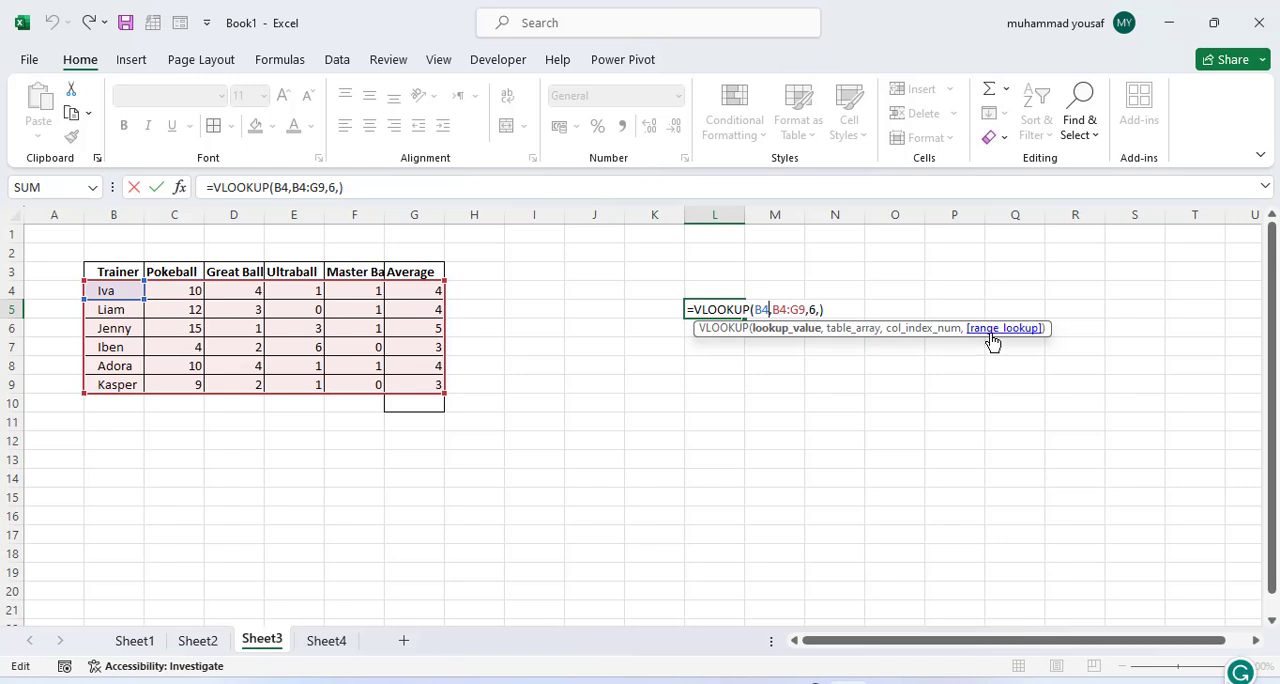
{"action": "key", "text": "BackSpace"}
{"action": "key", "text": "BackSpace"}
{"action": "type", "text": "k5"}
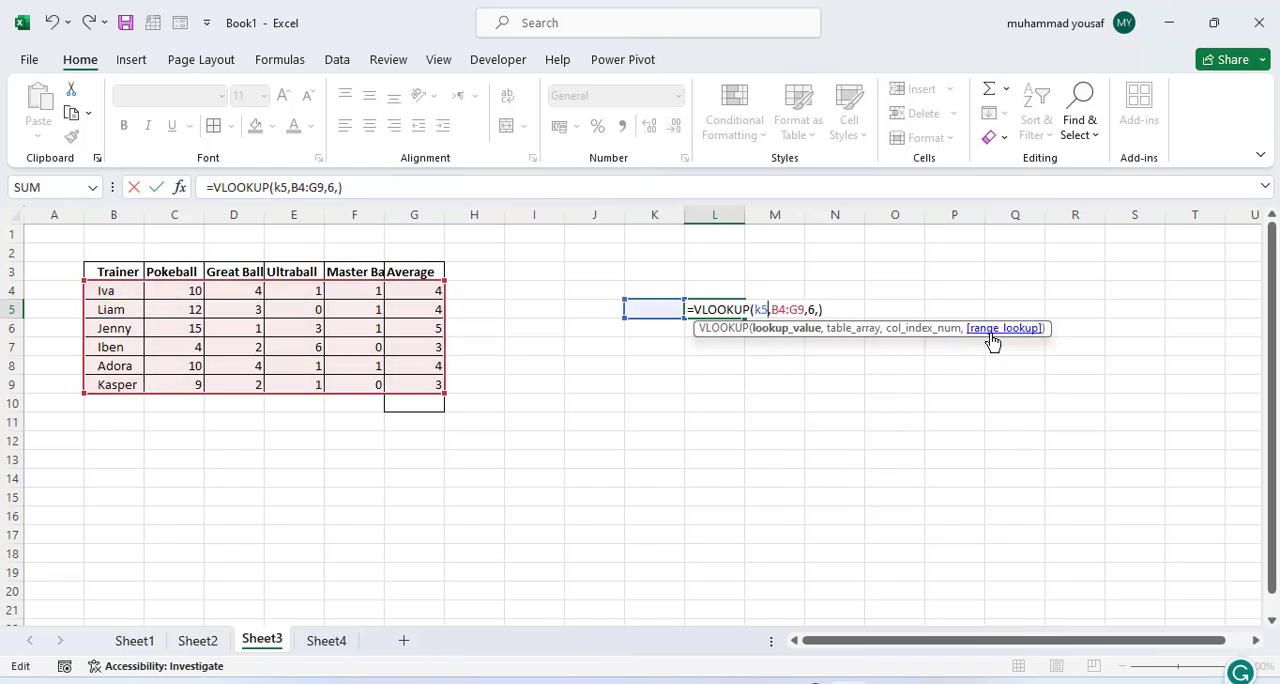
{"action": "key", "text": "Return"}
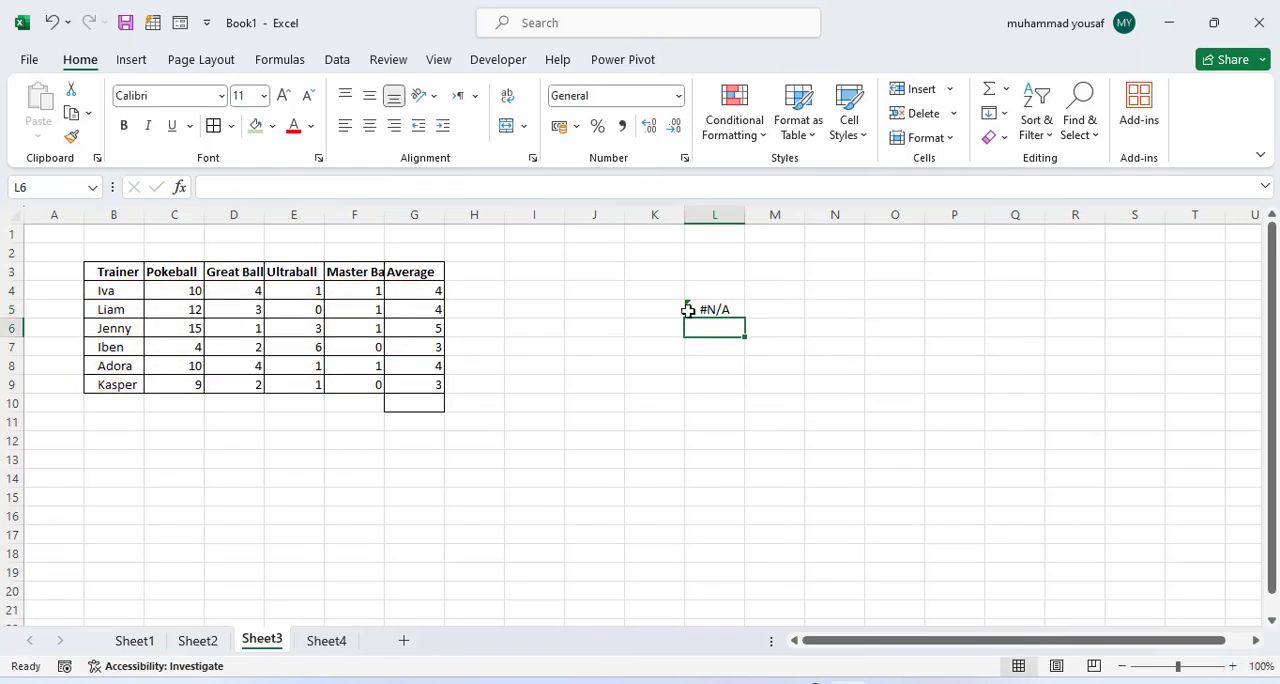
Step: Enter the first trainer's name in K5 as the name to look up
{"action": "left_click", "coordinate": [657, 309]}
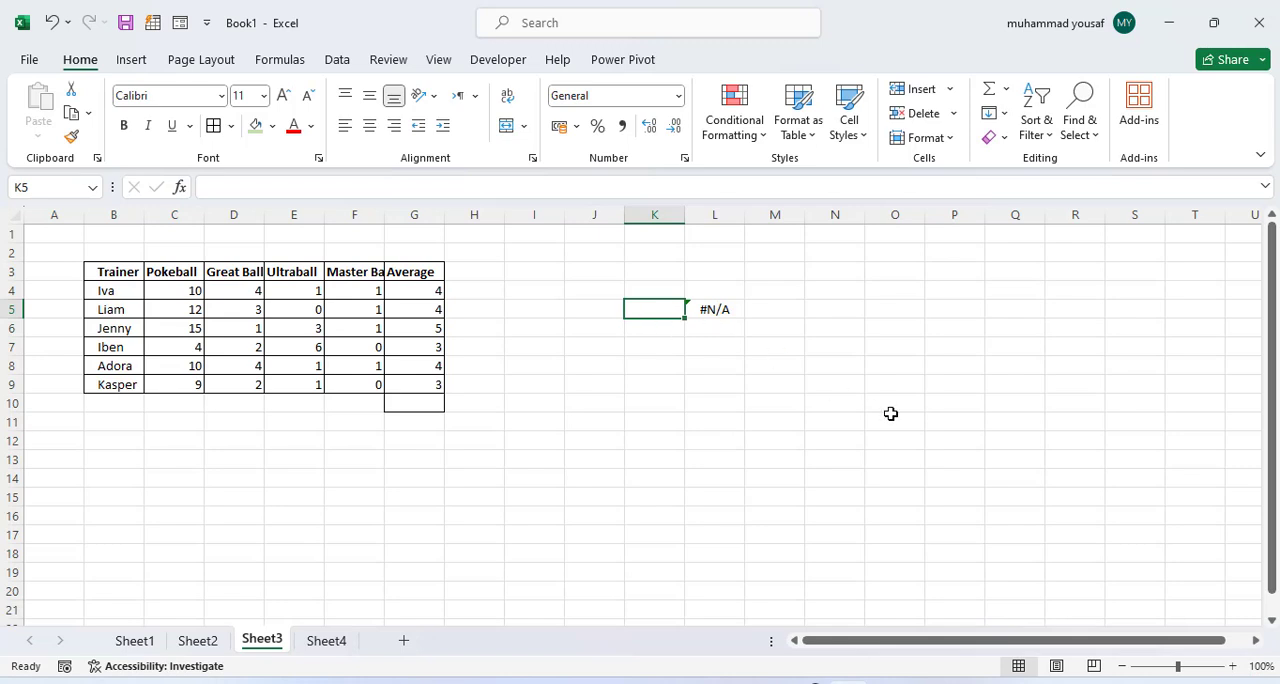
{"action": "type", "text": "Iva"}
{"action": "key", "text": "Return"}
{"action": "left_click", "coordinate": [660, 308]}
{"action": "left_click", "coordinate": [726, 313]}
{"action": "left_click", "coordinate": [626, 309]}
{"action": "left_click", "coordinate": [709, 308]}
Step: Make the K5 reference in the VLOOKUP formula absolute as $K$5
{"action": "double_click", "coordinate": [712, 310]}
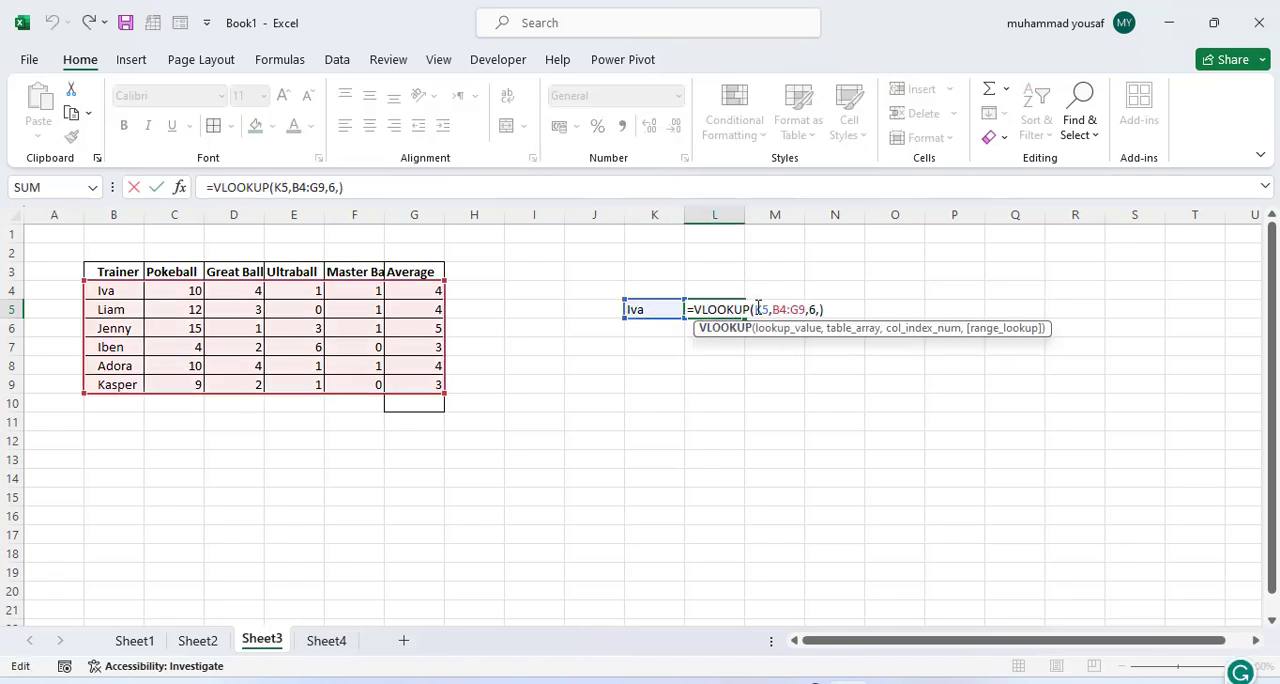
{"action": "left_click", "coordinate": [767, 311]}
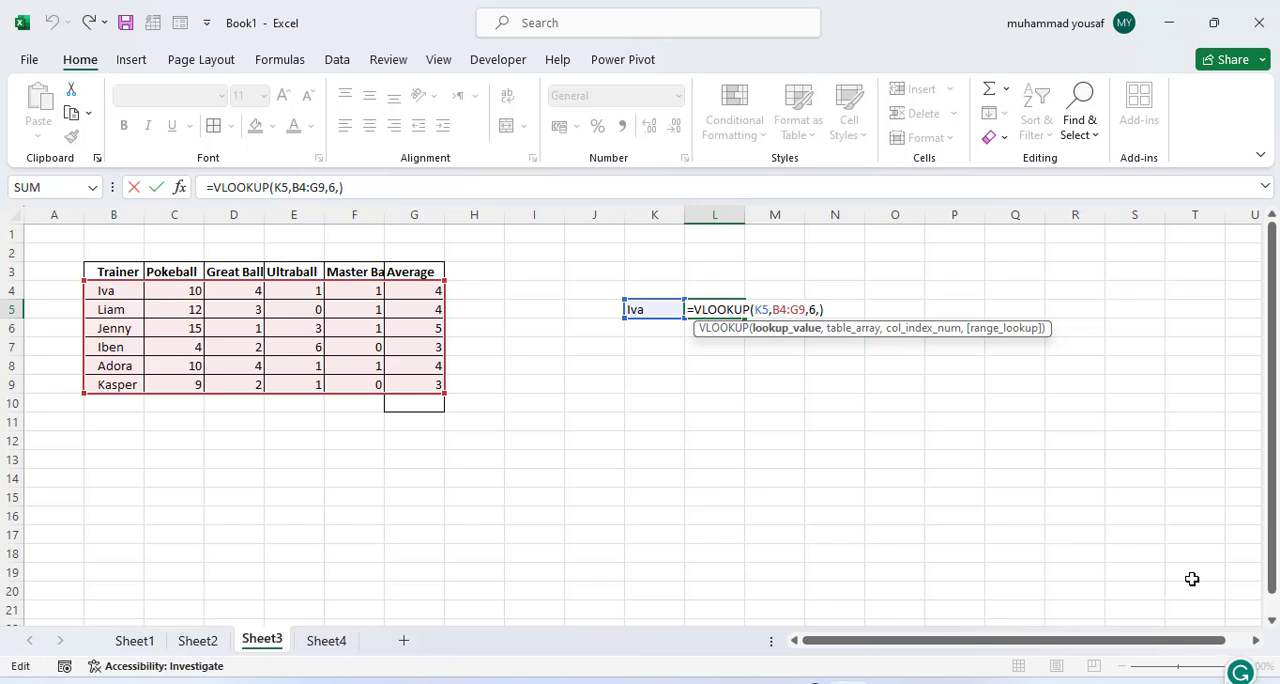
{"action": "key", "text": "F4"}
{"action": "key", "text": "Return"}
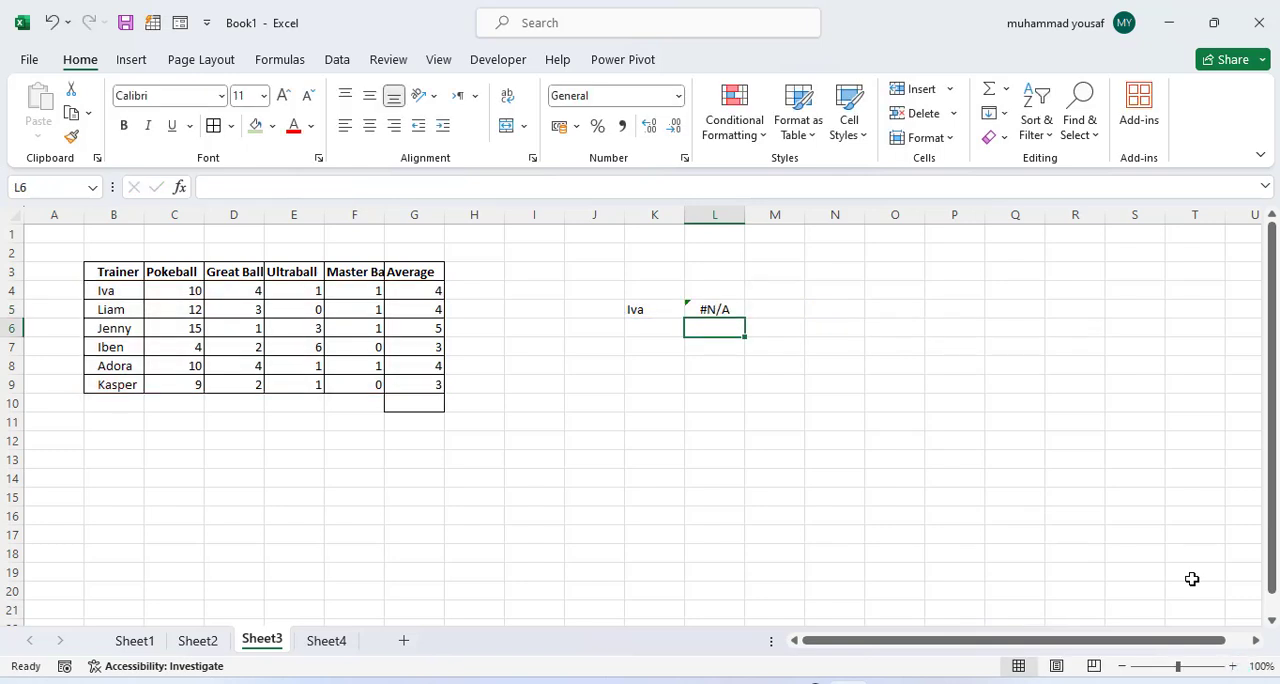
Step: Replace the lookup name in K5 with the second trainer's name and check the formula in L5
{"action": "left_click", "coordinate": [654, 311]}
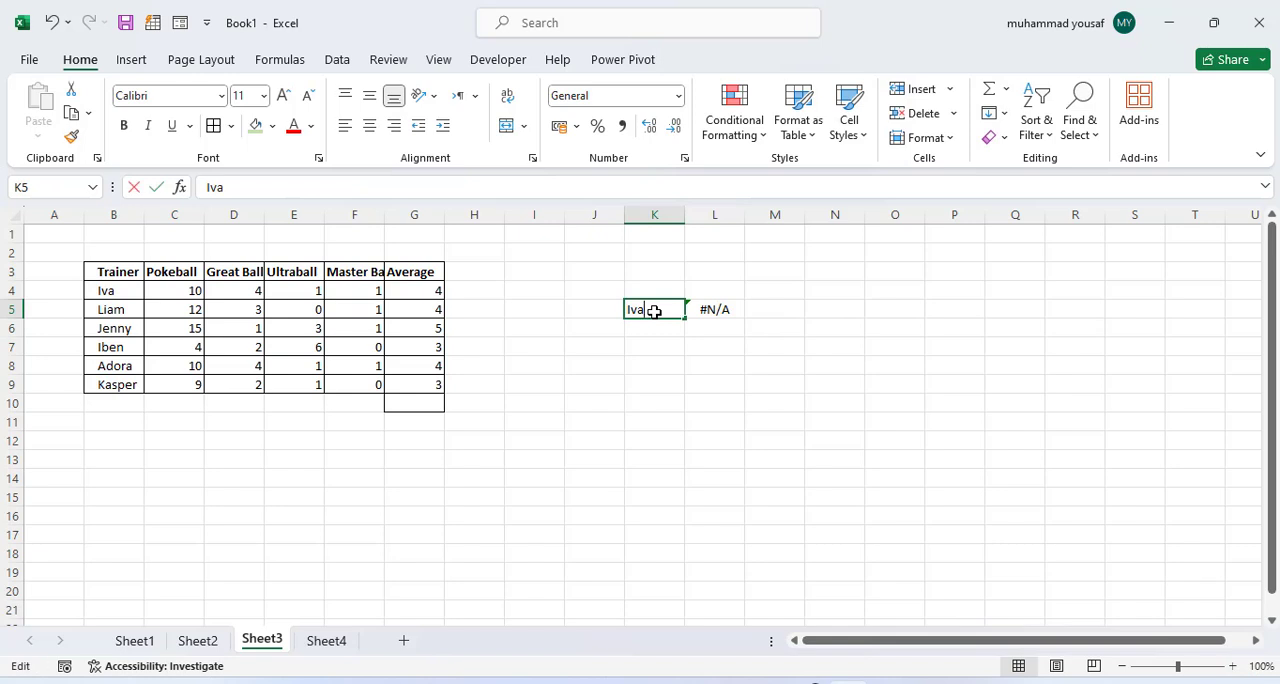
{"action": "double_click", "coordinate": [654, 311]}
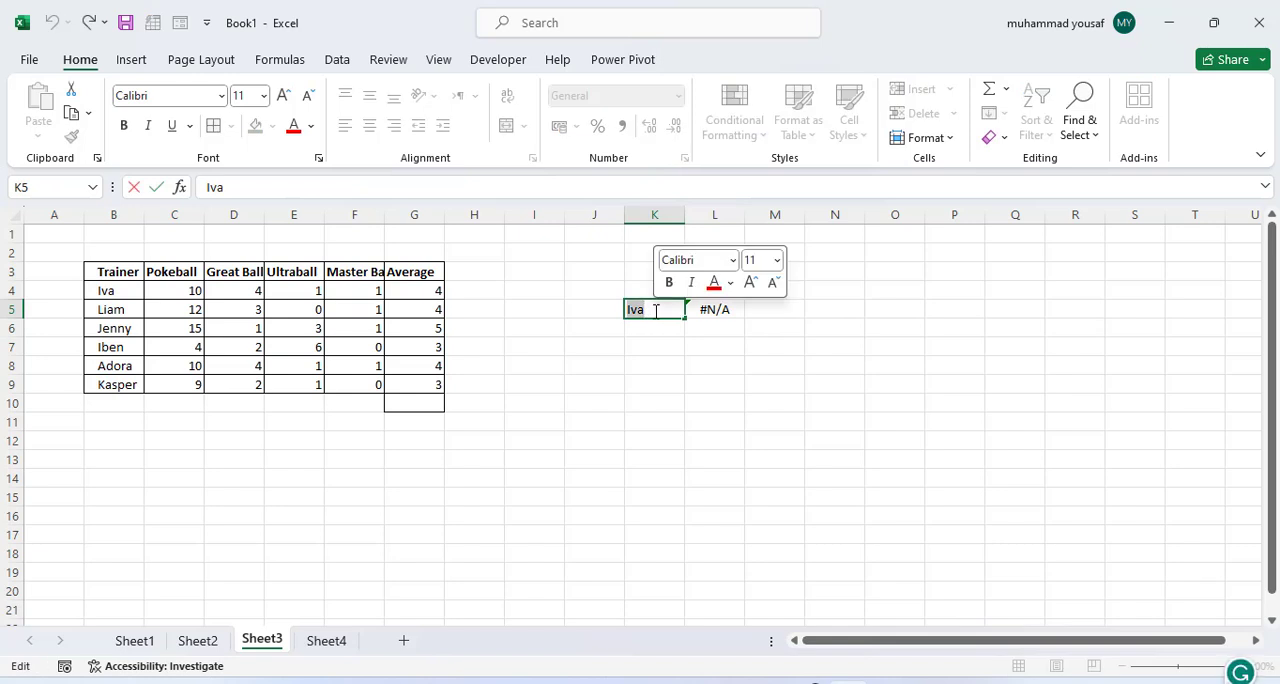
{"action": "type", "text": "Liam"}
{"action": "key", "text": "Return"}
{"action": "left_click", "coordinate": [711, 311]}
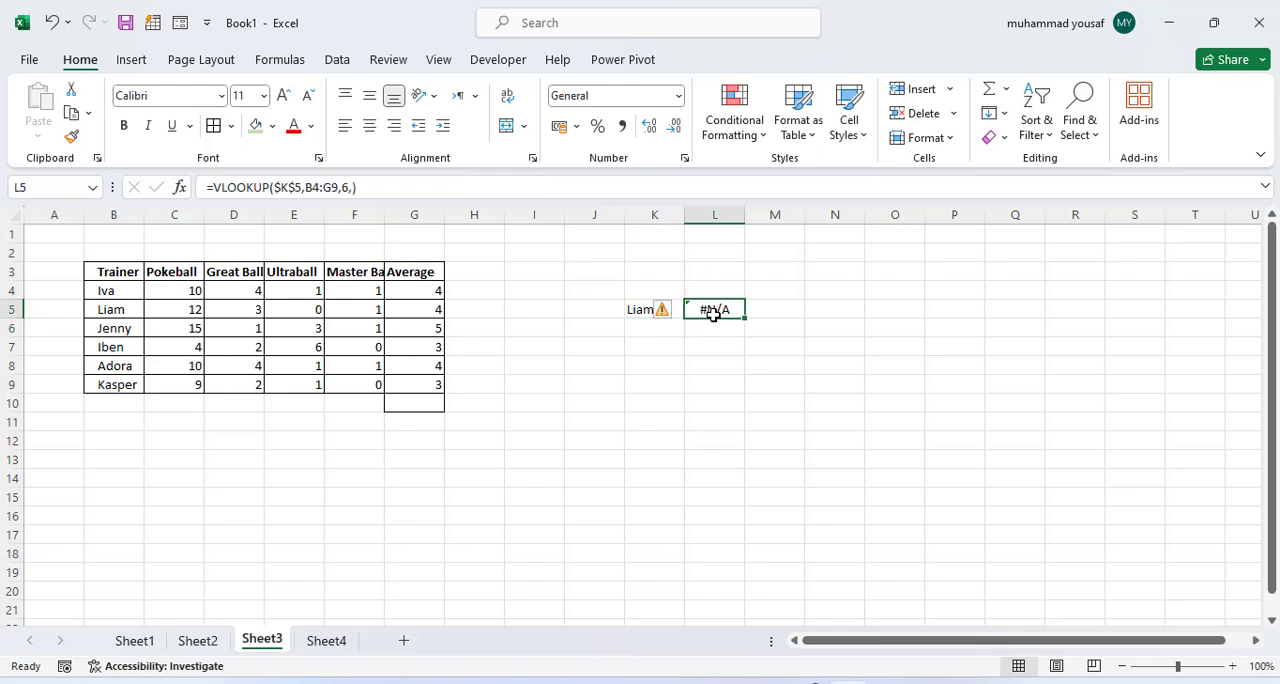
Step: Change the absolute lookup reference in the L5 formula back to the relative reference K5
{"action": "double_click", "coordinate": [726, 309]}
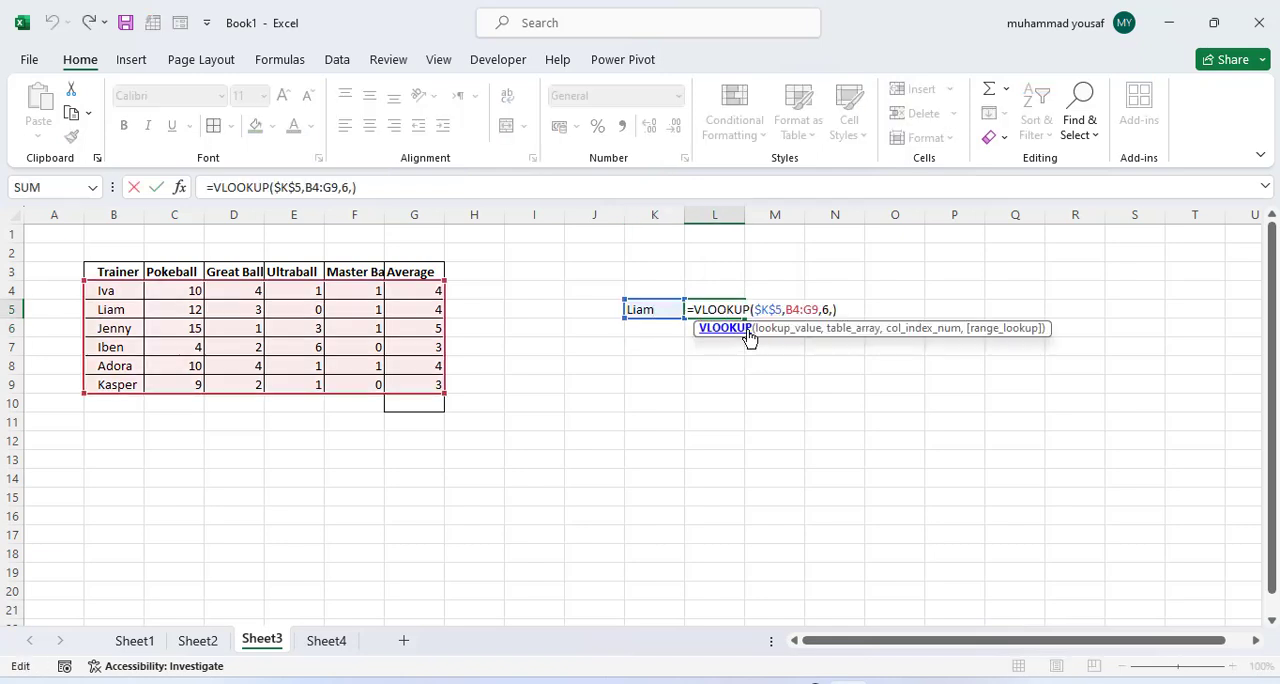
{"action": "left_click", "coordinate": [782, 309]}
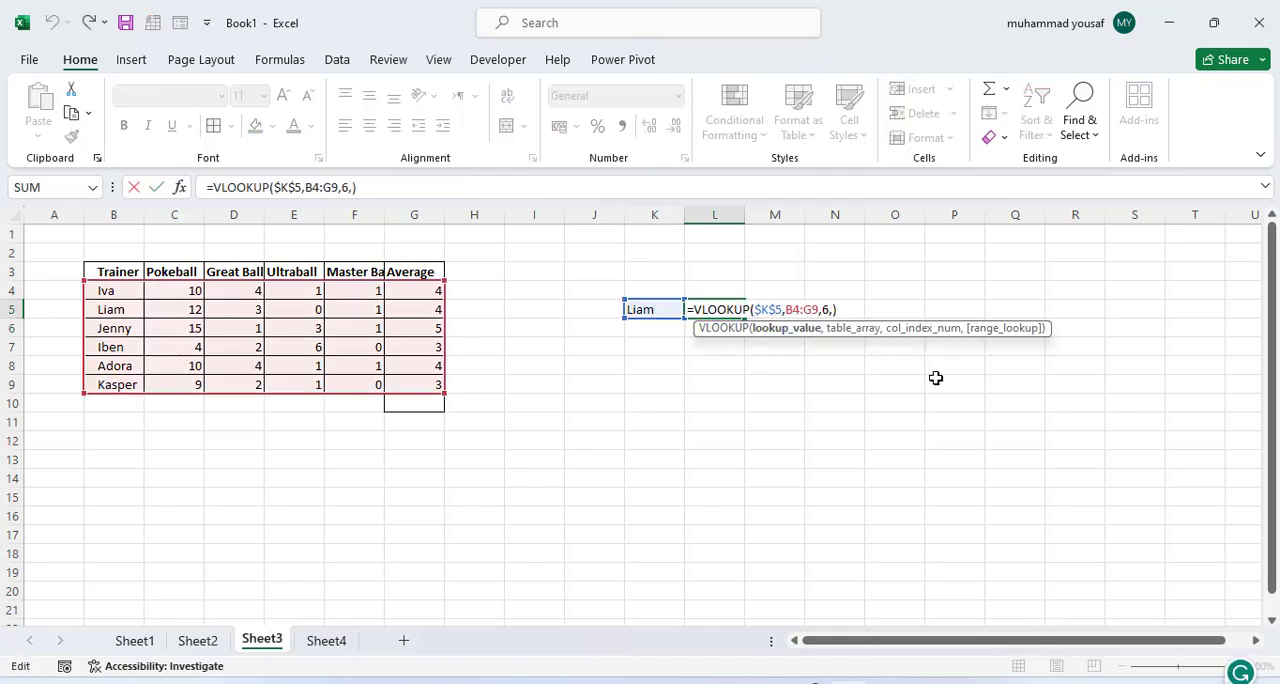
{"action": "key", "text": "F4"}
{"action": "key", "text": "F4"}
{"action": "key", "text": "F4"}
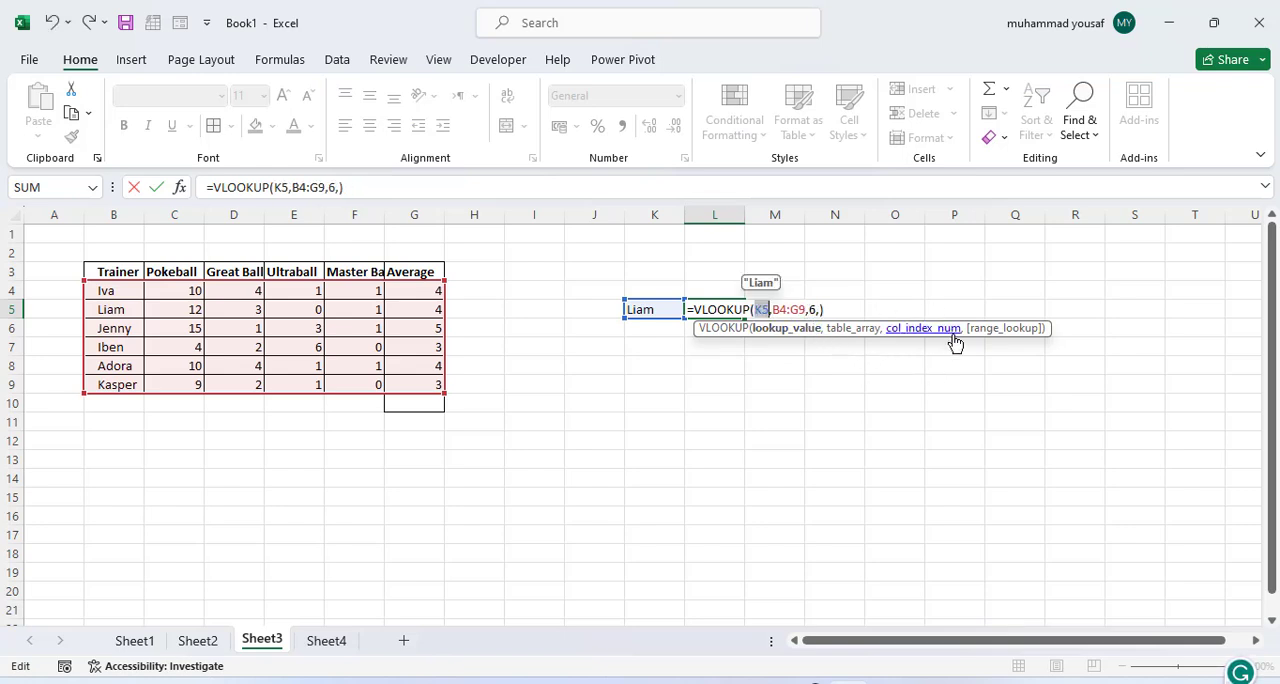
{"action": "key", "text": "Return"}
Step: Set the range lookup argument of the VLOOKUP in L5 to 0 for an exact match
{"action": "double_click", "coordinate": [729, 302]}
{"action": "double_click", "coordinate": [731, 310]}
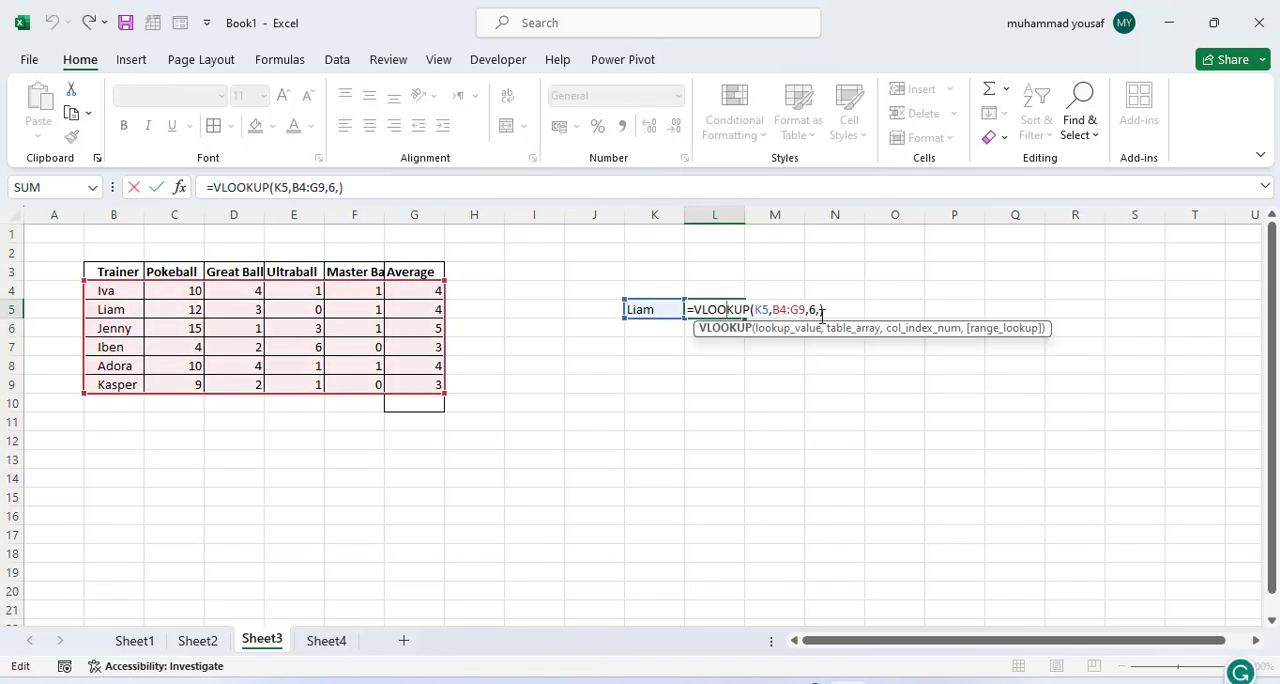
{"action": "key", "text": "Left"}
{"action": "type", "text": "0"}
{"action": "key", "text": "Return"}
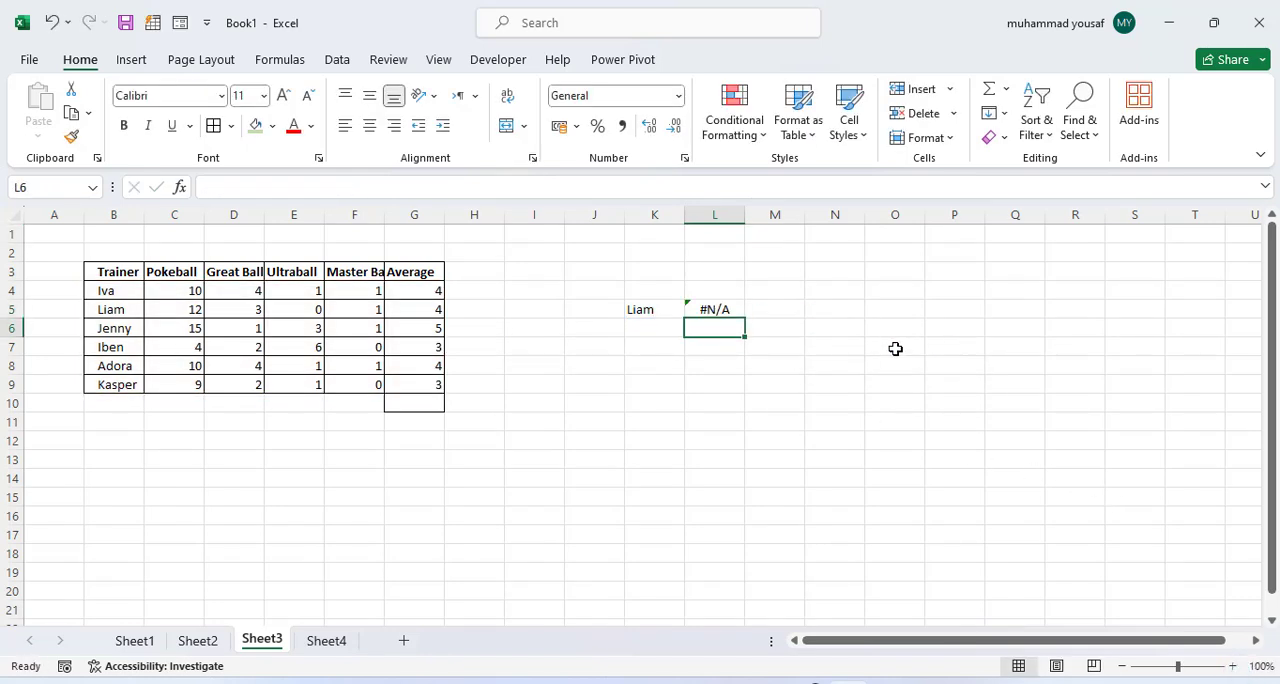
{"action": "left_click", "coordinate": [716, 310]}
{"action": "left_click", "coordinate": [640, 310]}
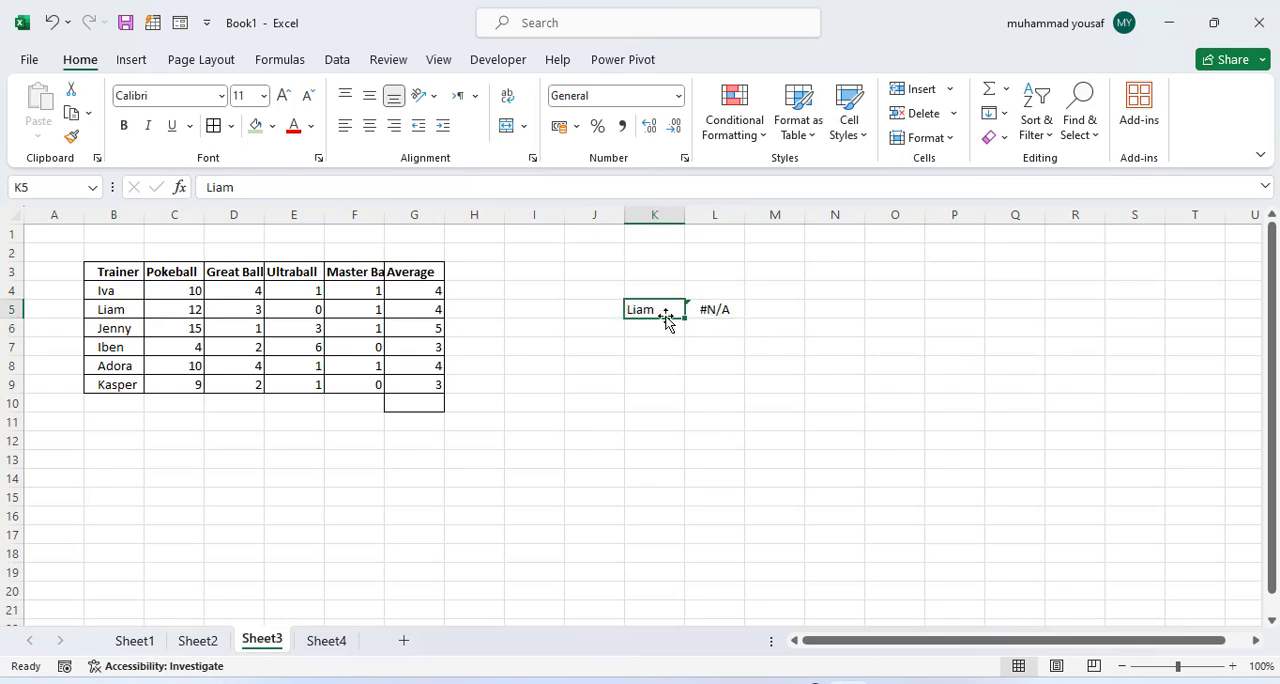
{"action": "left_click", "coordinate": [716, 310]}
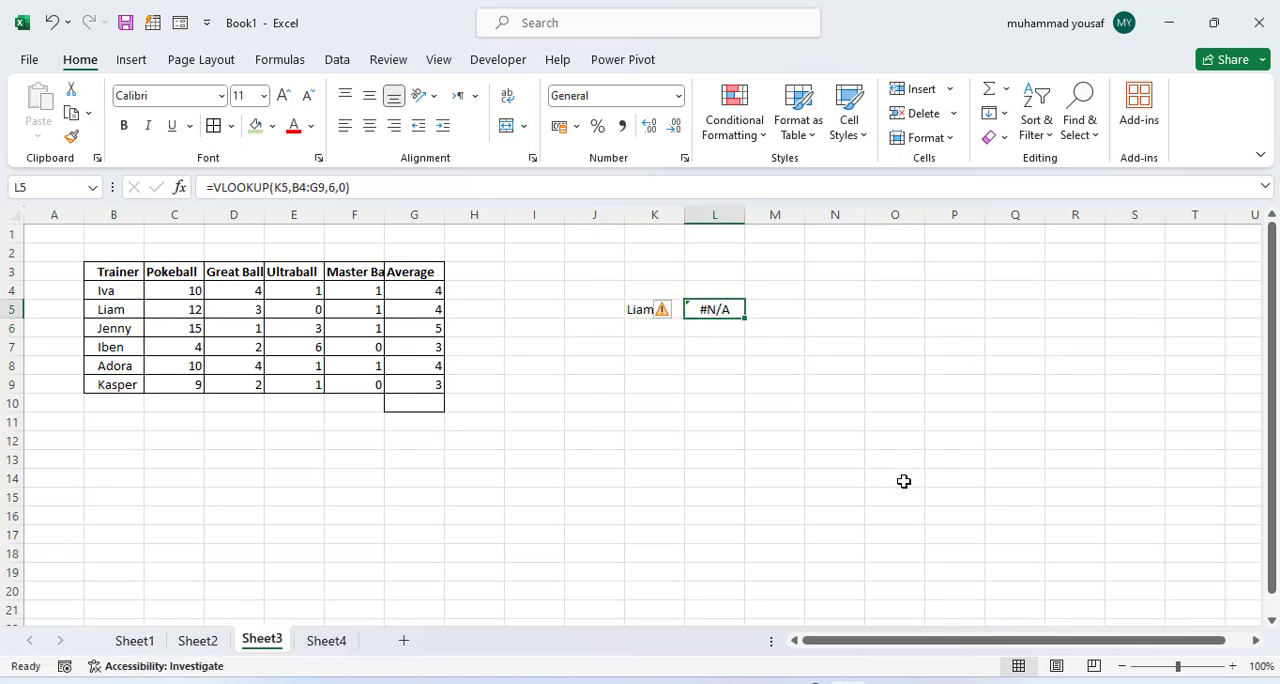
{"action": "key", "text": "Left"}
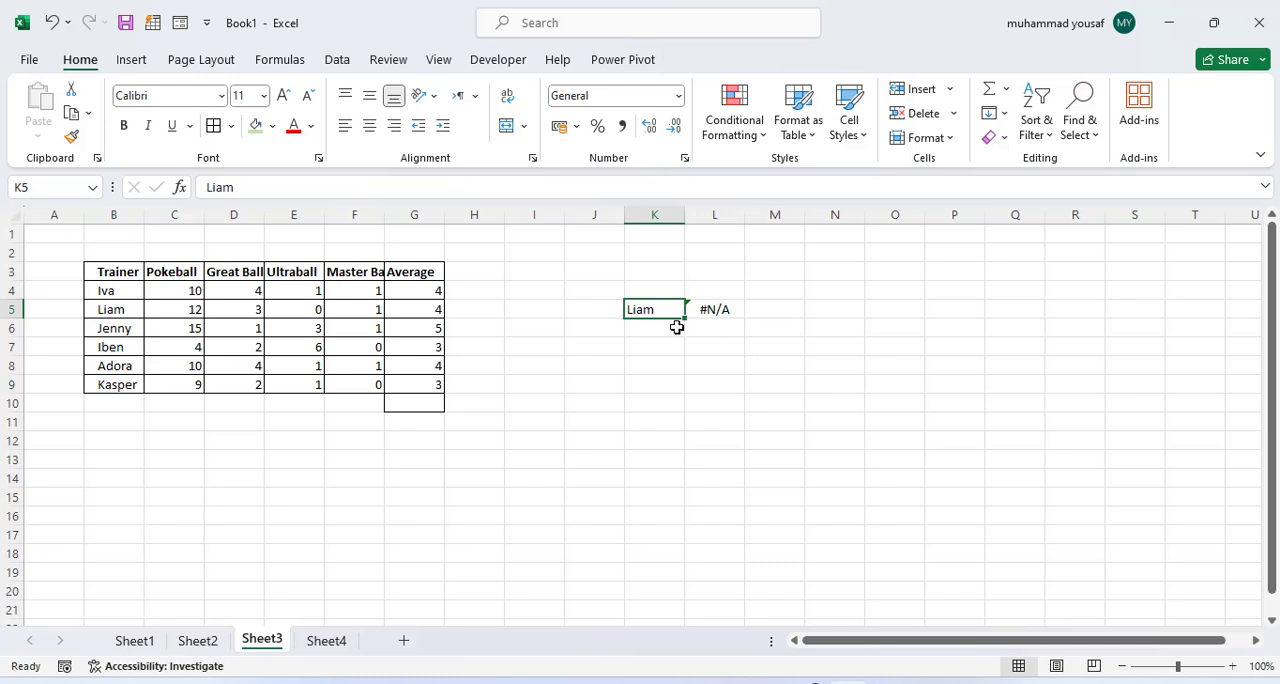
Step: Remove the leading spaces before the first trainer's name in B4
{"action": "left_click", "coordinate": [102, 304]}
{"action": "left_click", "coordinate": [104, 290]}
{"action": "double_click", "coordinate": [109, 291]}
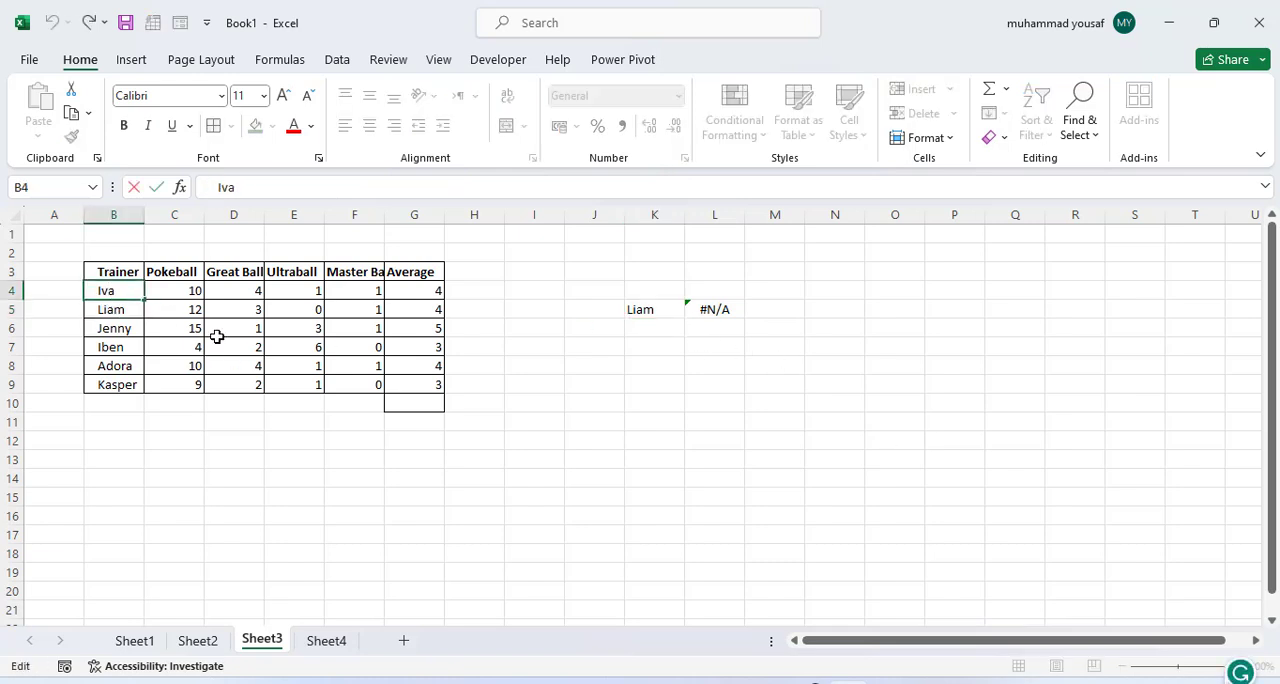
{"action": "key", "text": "BackSpace"}
{"action": "key", "text": "BackSpace"}
{"action": "key", "text": "BackSpace"}
{"action": "key", "text": "Return"}
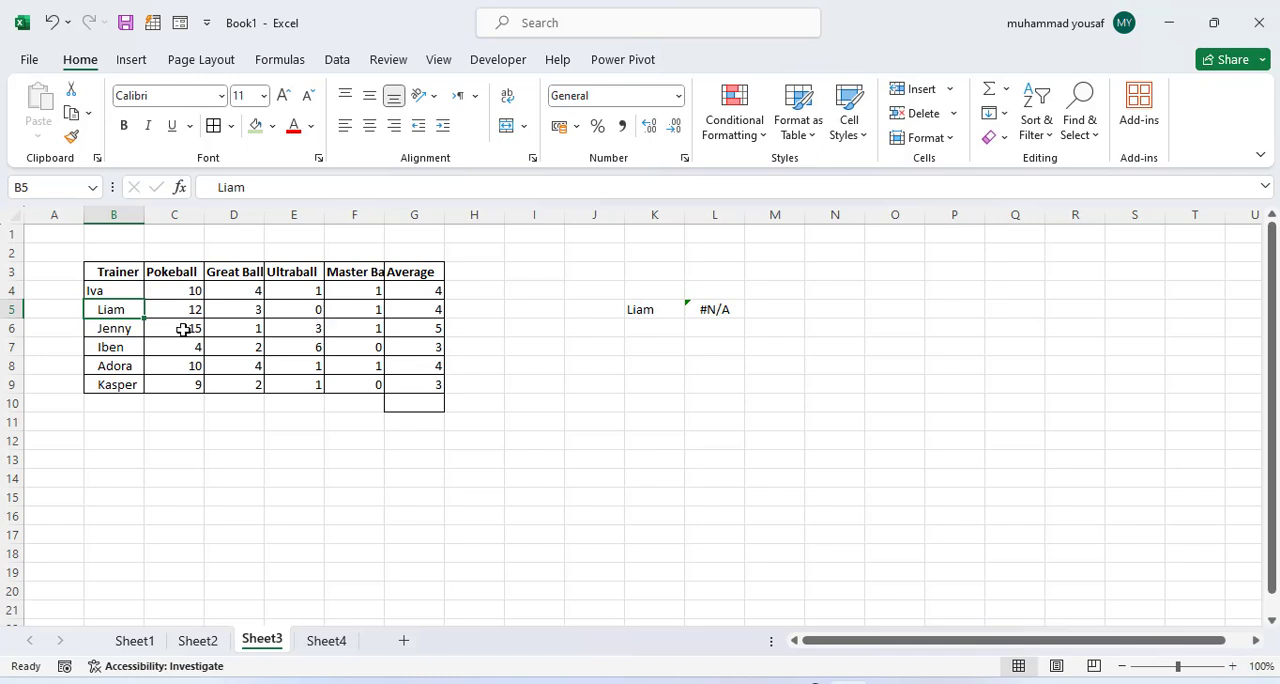
Step: Replace the lookup name in K5 with the first trainer's name to test the VLOOKUP
{"action": "left_click", "coordinate": [654, 309]}
{"action": "double_click", "coordinate": [654, 309]}
{"action": "key", "text": "BackSpace"}
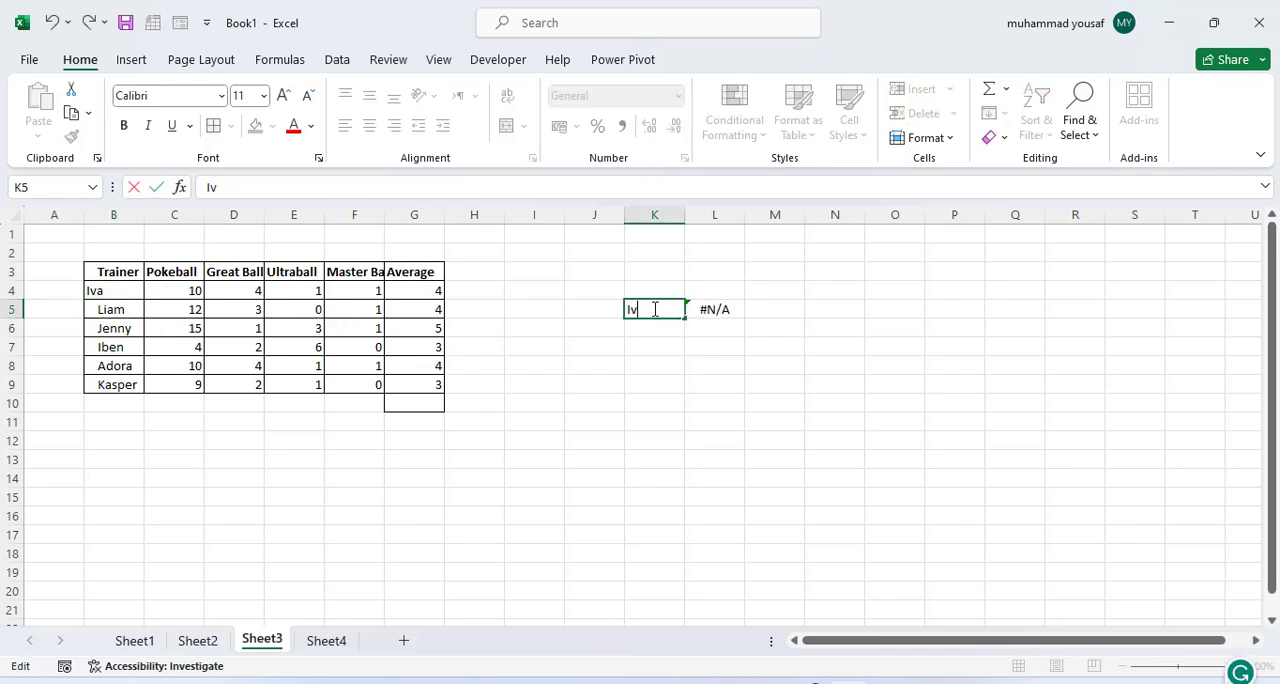
{"action": "key", "text": "Return"}
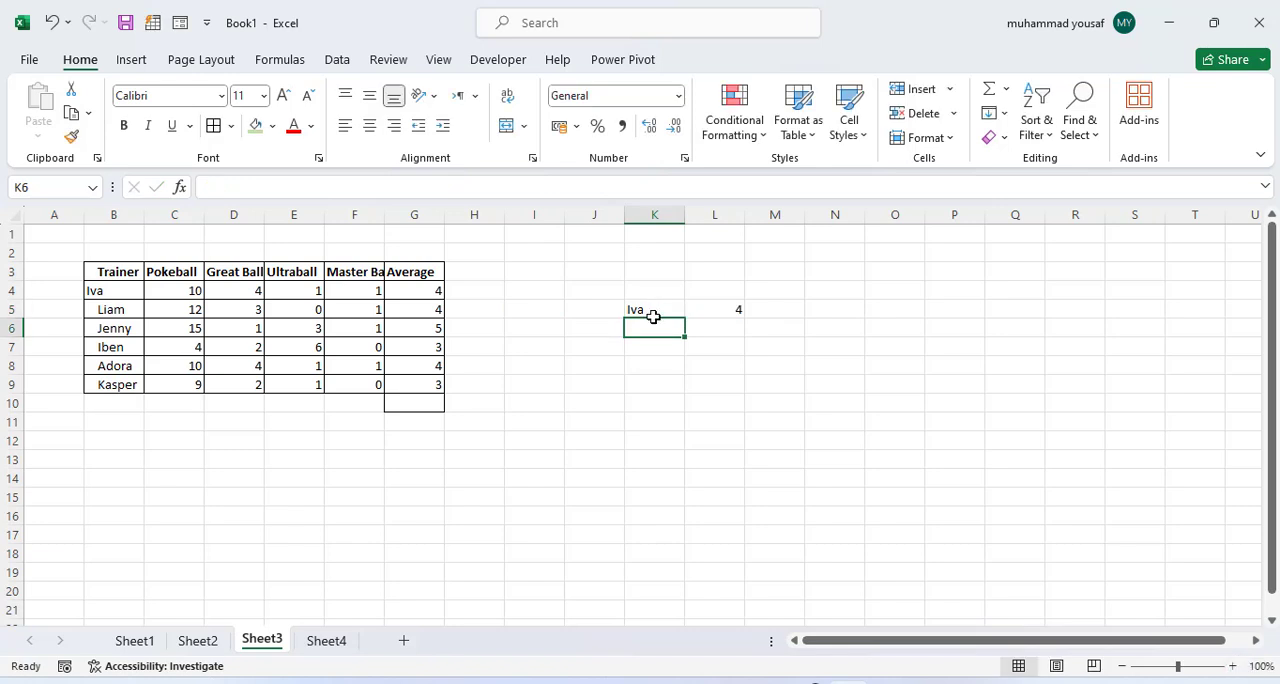
{"action": "left_click", "coordinate": [732, 311]}
Step: Remove the leading spaces before the second trainer's name in B5
{"action": "left_click", "coordinate": [107, 315]}
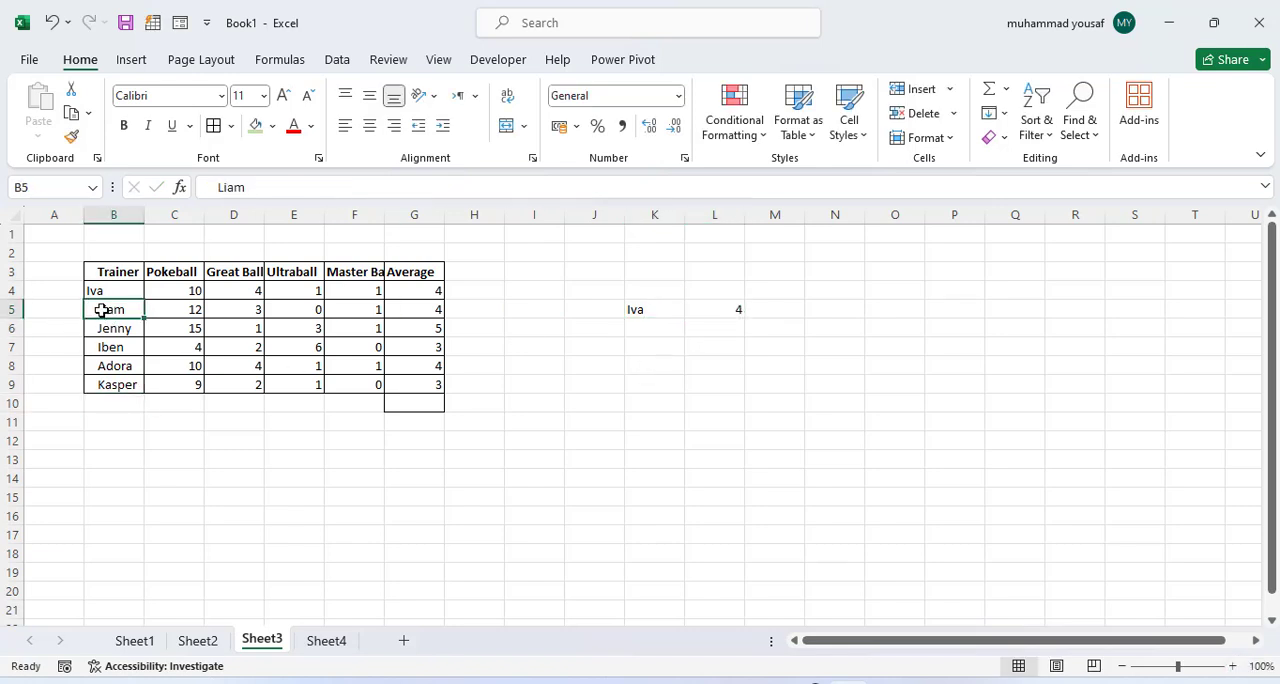
{"action": "double_click", "coordinate": [107, 315]}
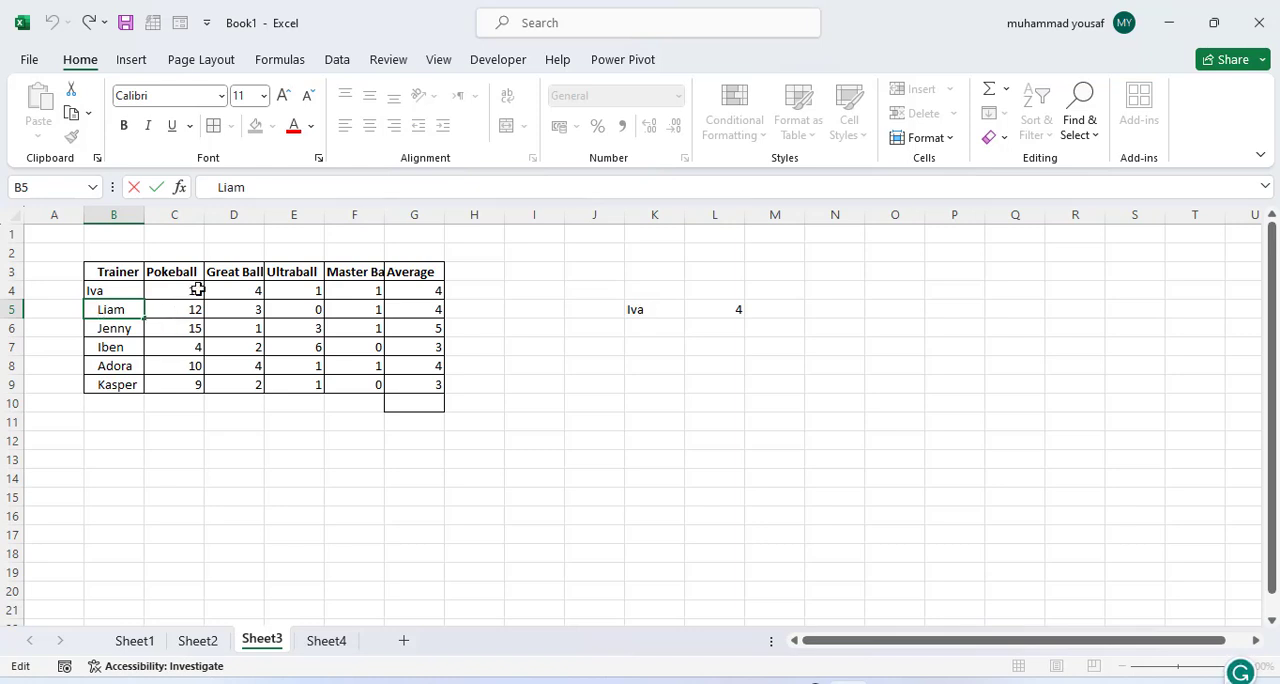
{"action": "key", "text": "BackSpace"}
{"action": "key", "text": "BackSpace"}
{"action": "key", "text": "BackSpace"}
{"action": "key", "text": "Return"}
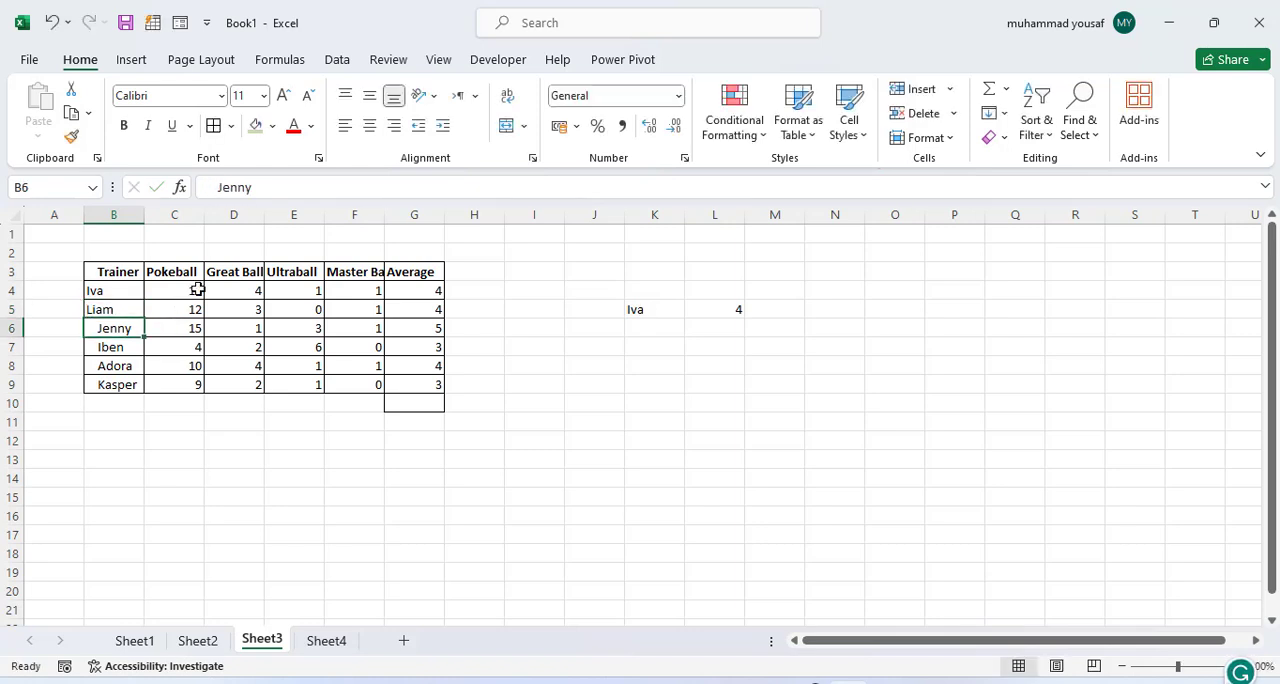
Step: Set the lookup name in K5 to the second trainer's name
{"action": "double_click", "coordinate": [640, 309]}
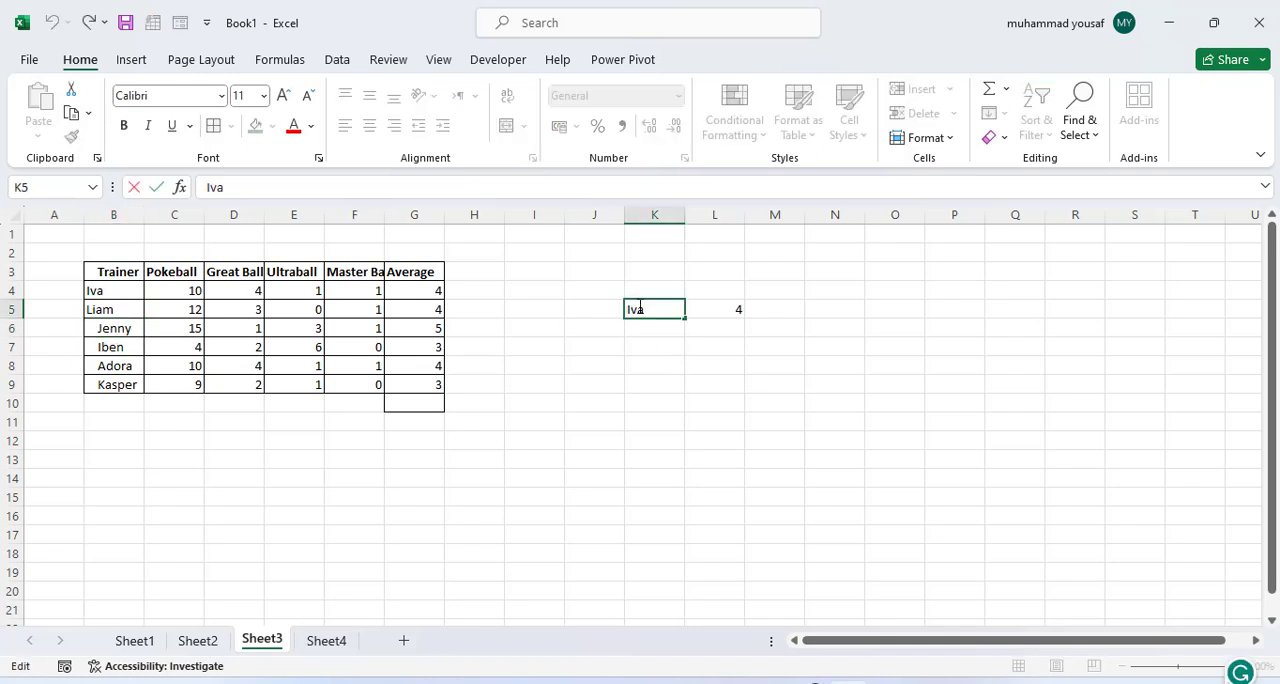
{"action": "double_click", "coordinate": [640, 309]}
{"action": "type", "text": "Li"}
{"action": "key", "text": "Return"}
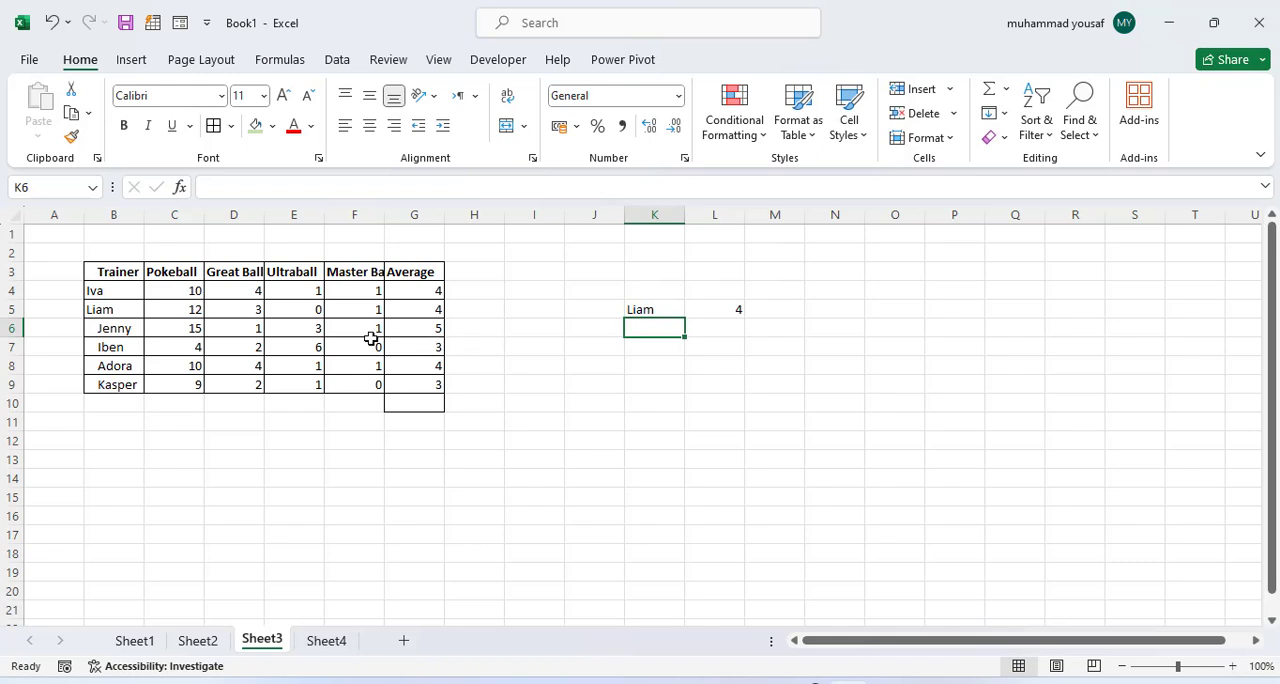
Step: Set the second trainer's Ultraball count in E5 to 4 to test the lookup update
{"action": "double_click", "coordinate": [301, 310]}
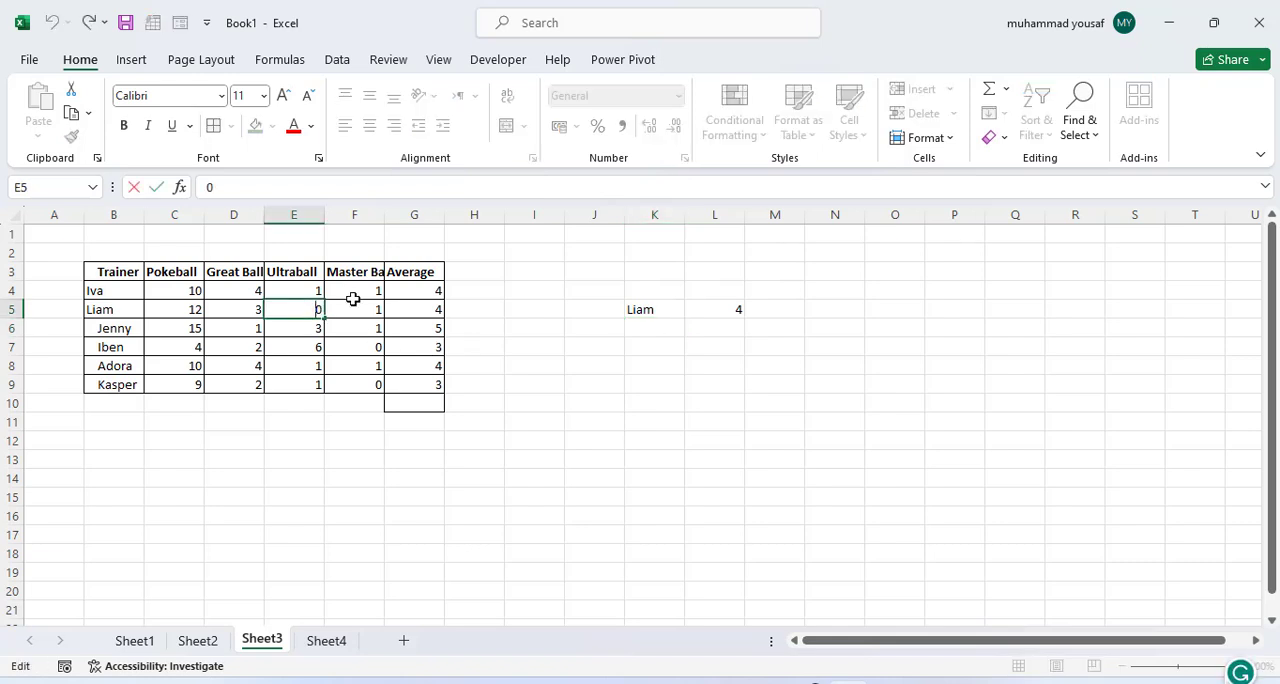
{"action": "key", "text": "BackSpace"}
{"action": "type", "text": "4"}
{"action": "key", "text": "Return"}
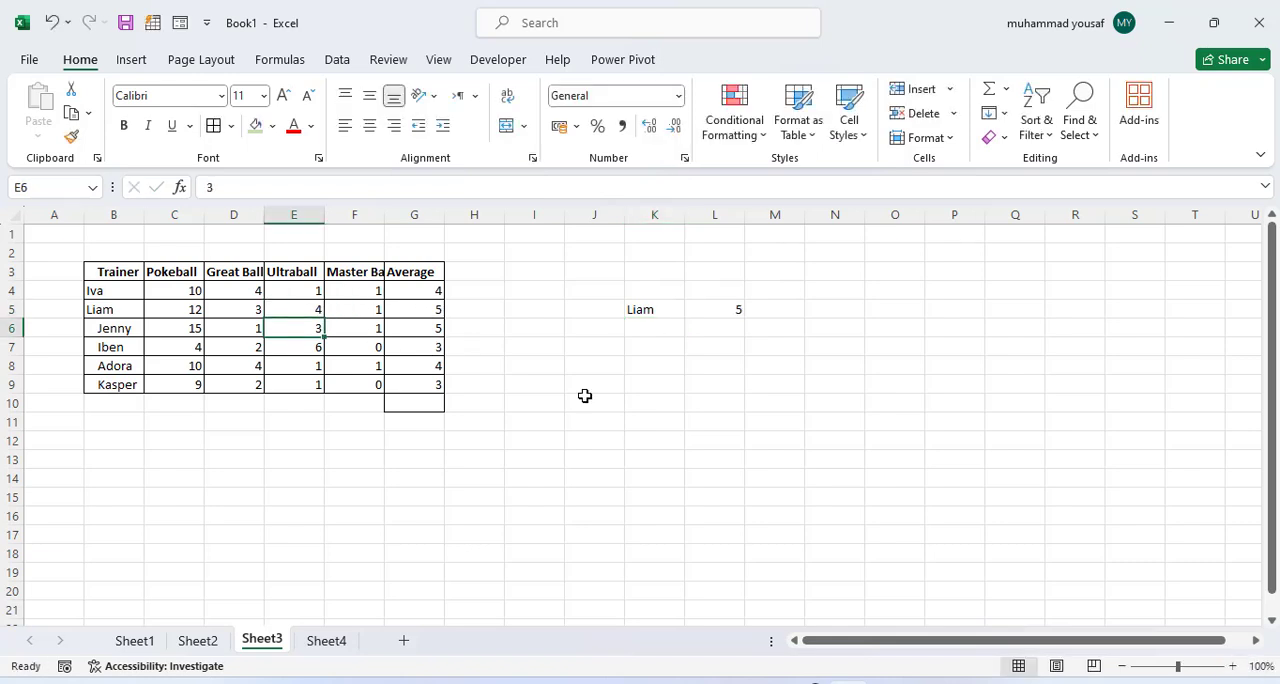
Step: Review the VLOOKUP in K5:L5, the lookup functions listed on Sheet1, and the trainer table's row and column labels on Sheet3
{"action": "left_click", "coordinate": [714, 312]}
{"action": "left_click", "coordinate": [646, 311]}
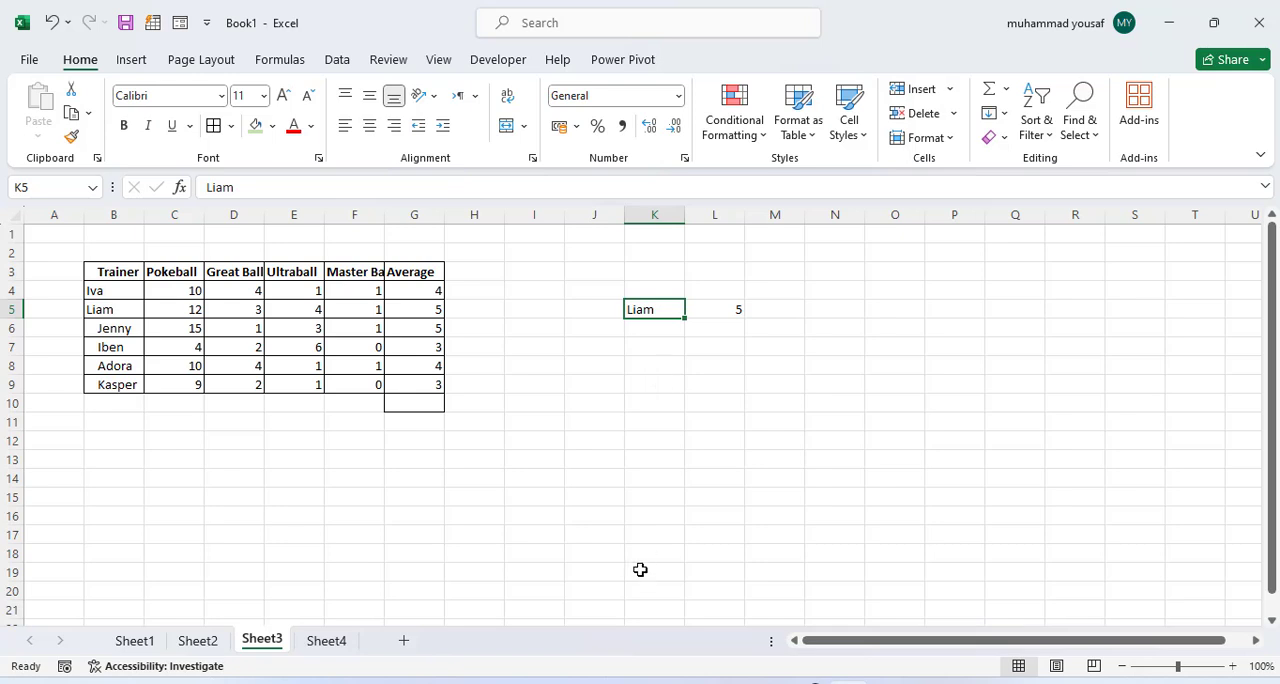
{"action": "left_click", "coordinate": [143, 641]}
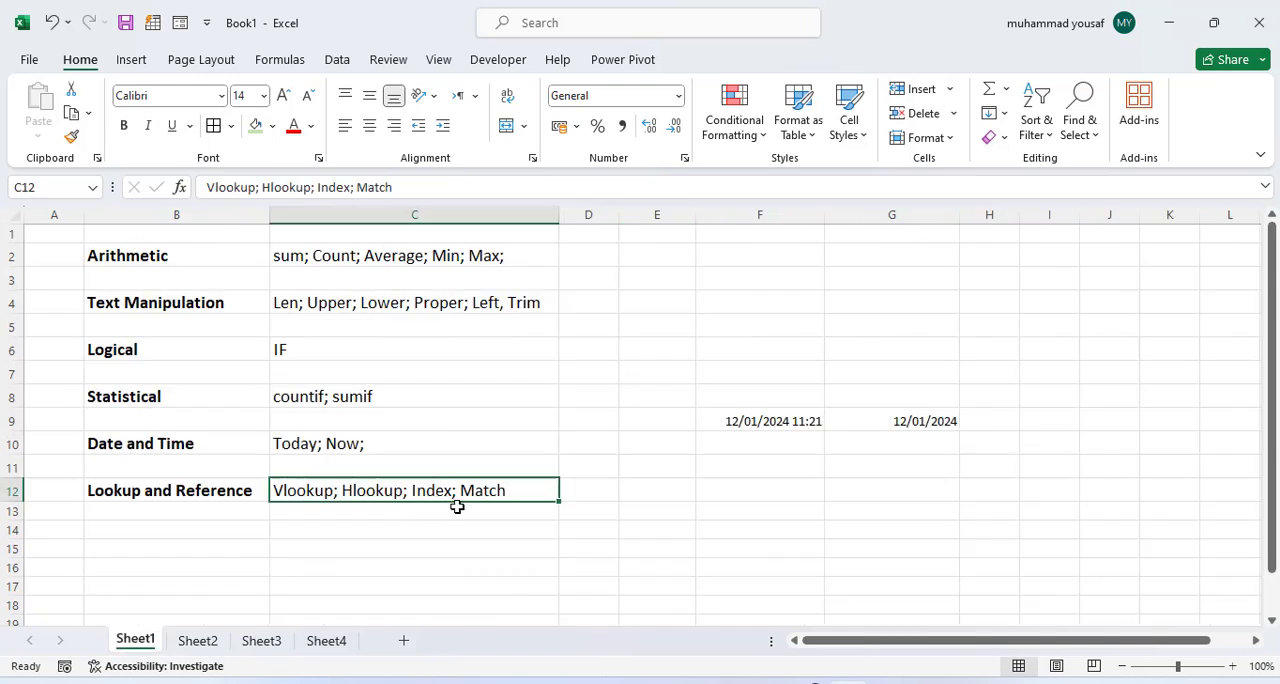
{"action": "left_click", "coordinate": [280, 641]}
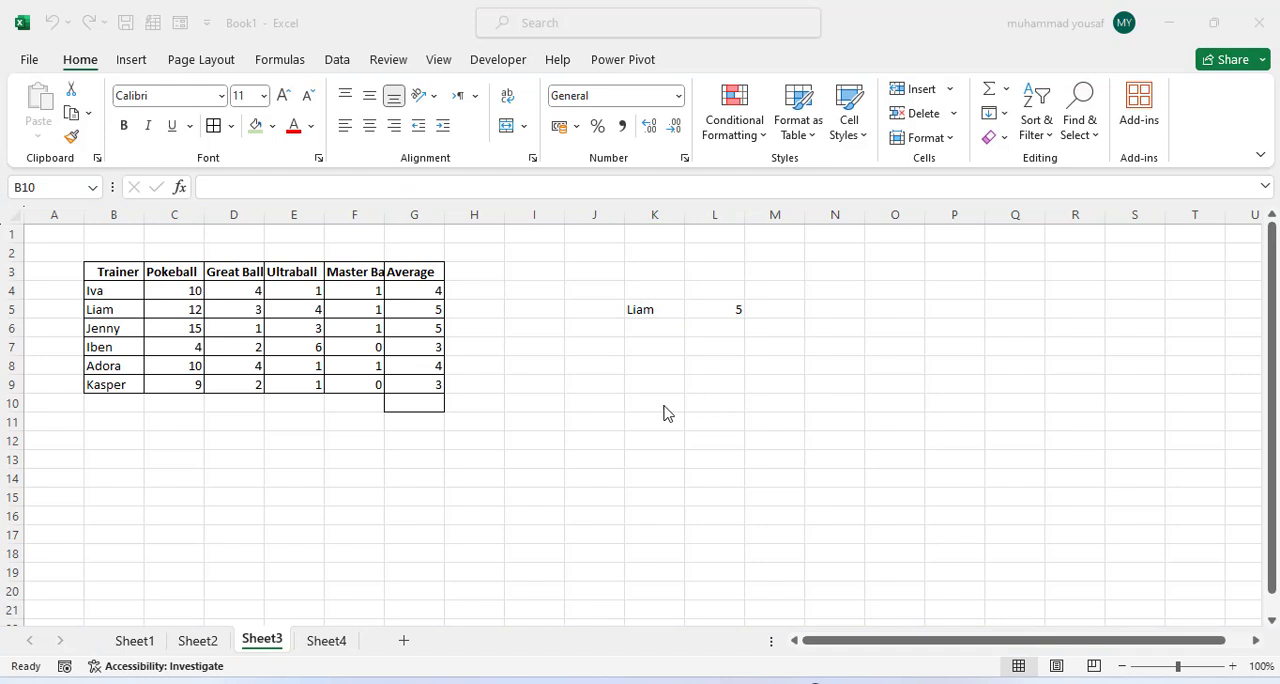
{"action": "left_click", "coordinate": [646, 308]}
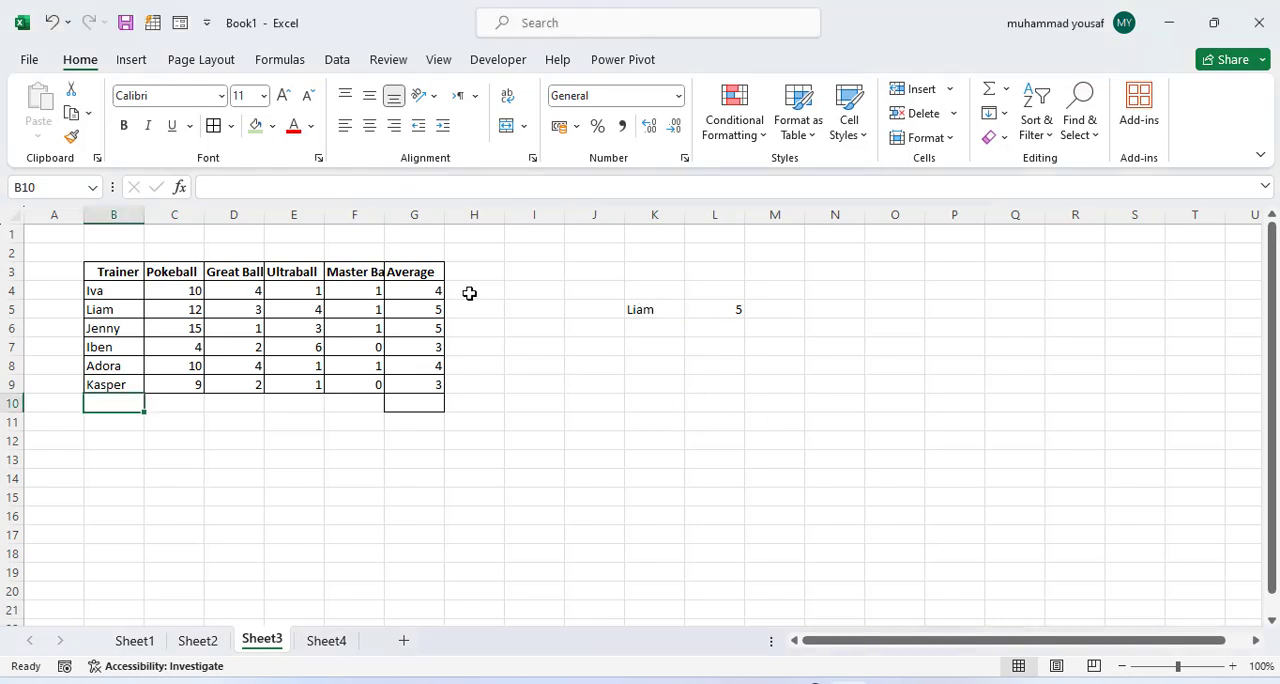
{"action": "left_click", "coordinate": [104, 304]}
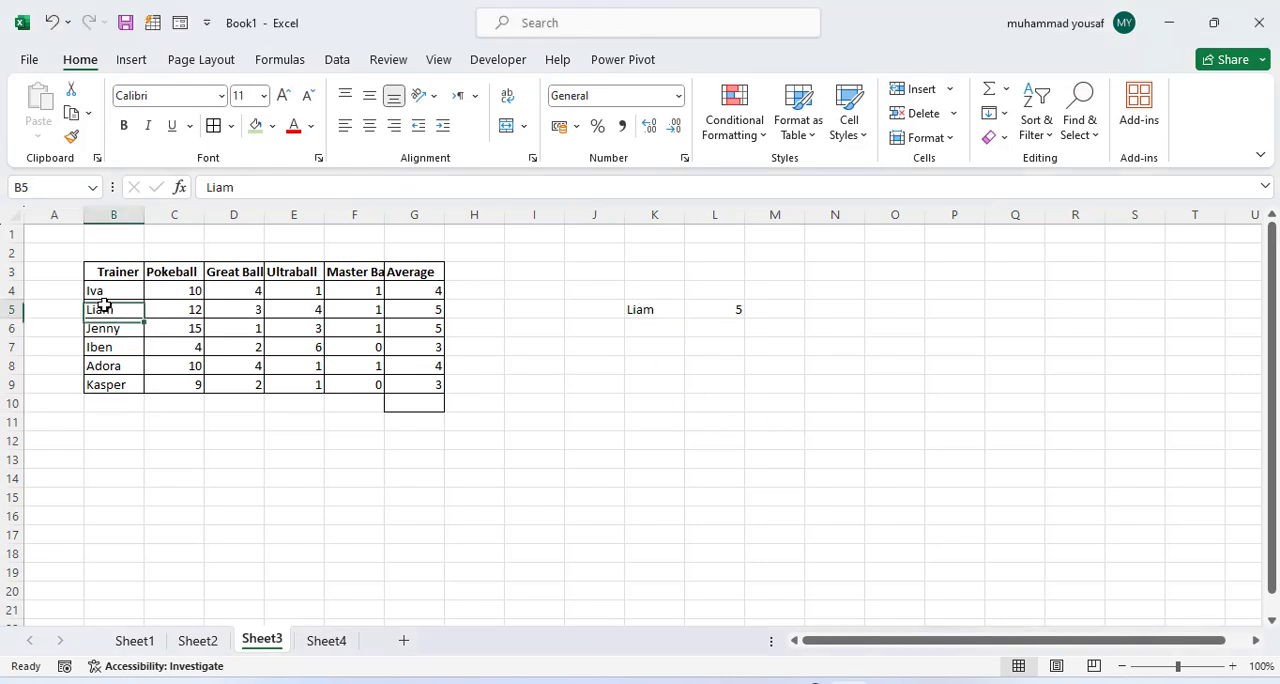
{"action": "left_click", "coordinate": [98, 290]}
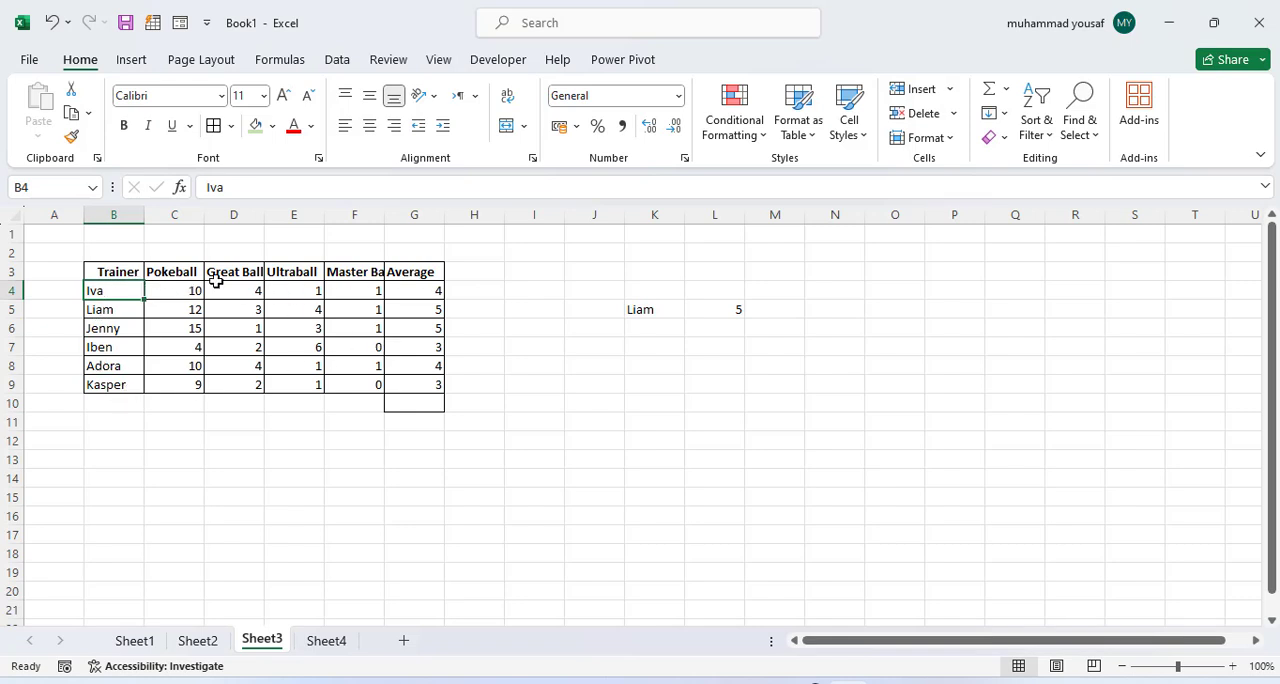
{"action": "left_click", "coordinate": [319, 274]}
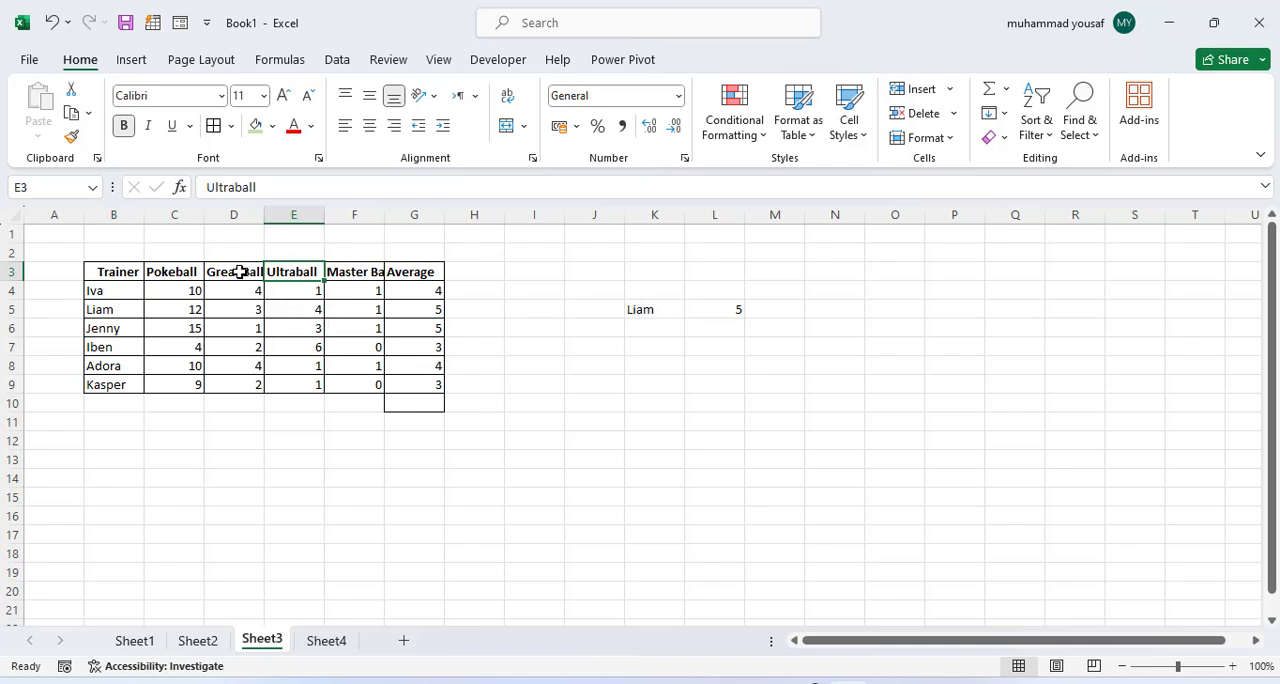
{"action": "left_click", "coordinate": [132, 310]}
Step: Start an HLOOKUP formula in L8 with K8 as the lookup value and B3:G9 as the table array
{"action": "left_click", "coordinate": [647, 370]}
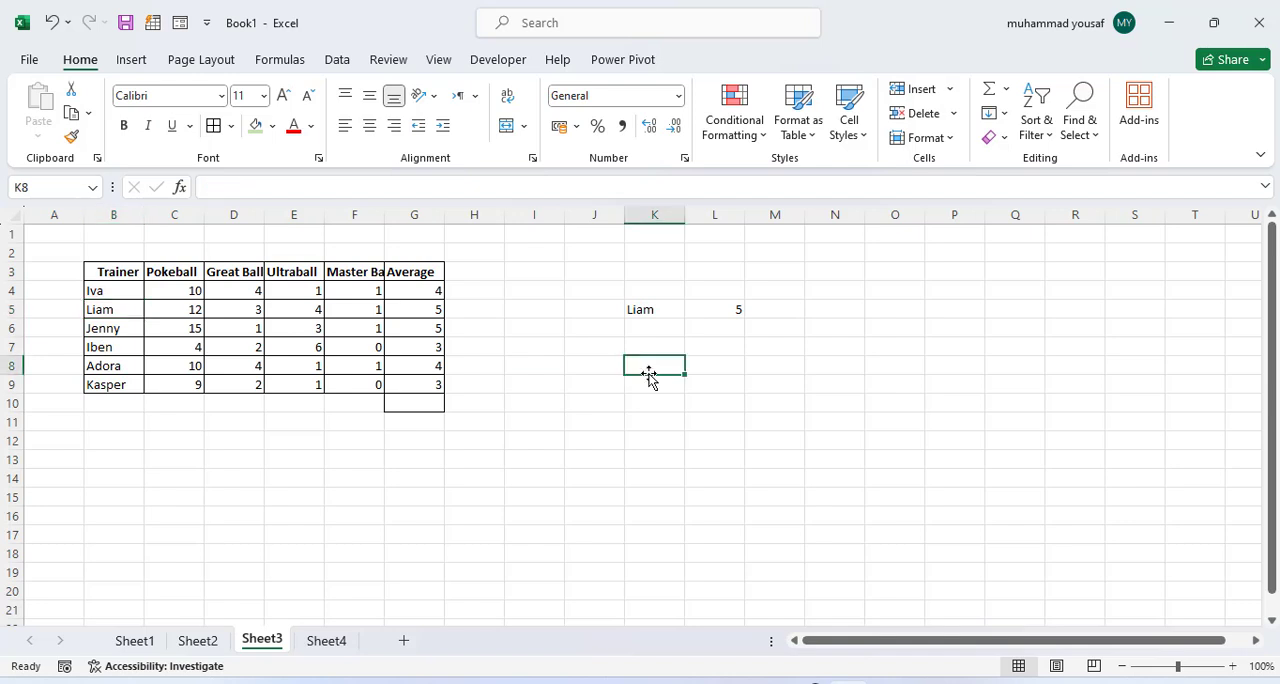
{"action": "key", "text": "Right"}
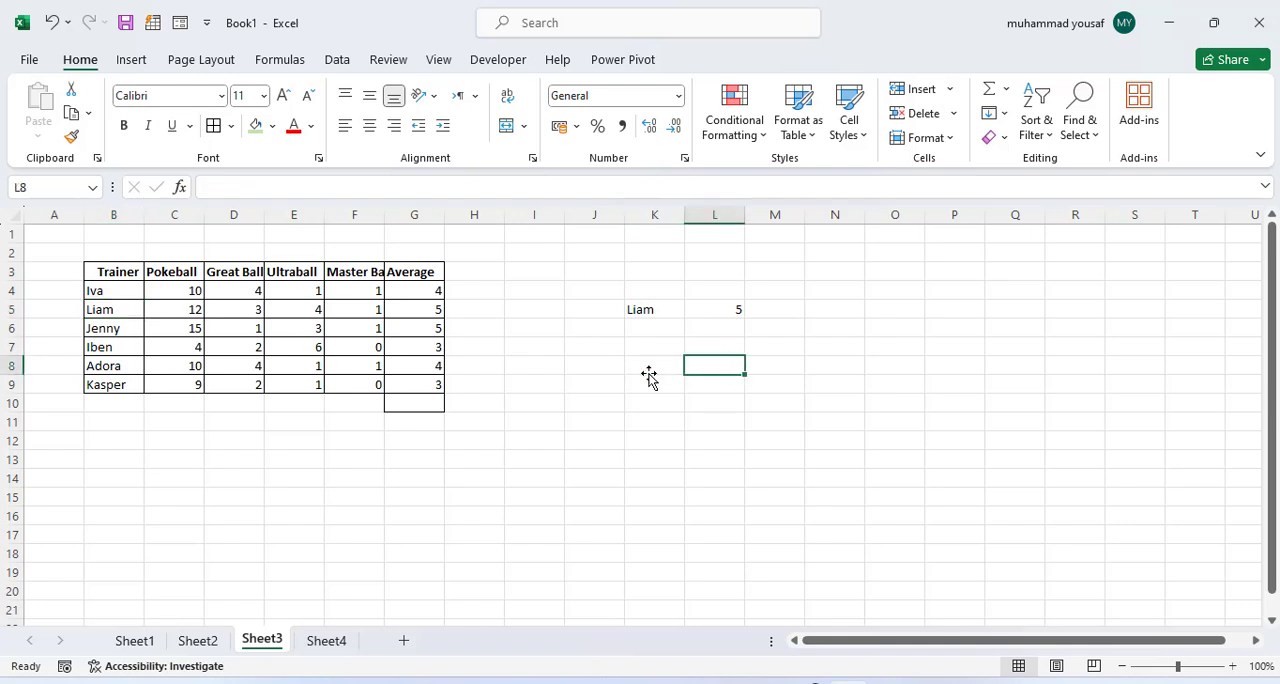
{"action": "type", "text": "=hlo"}
{"action": "key", "text": "Tab"}
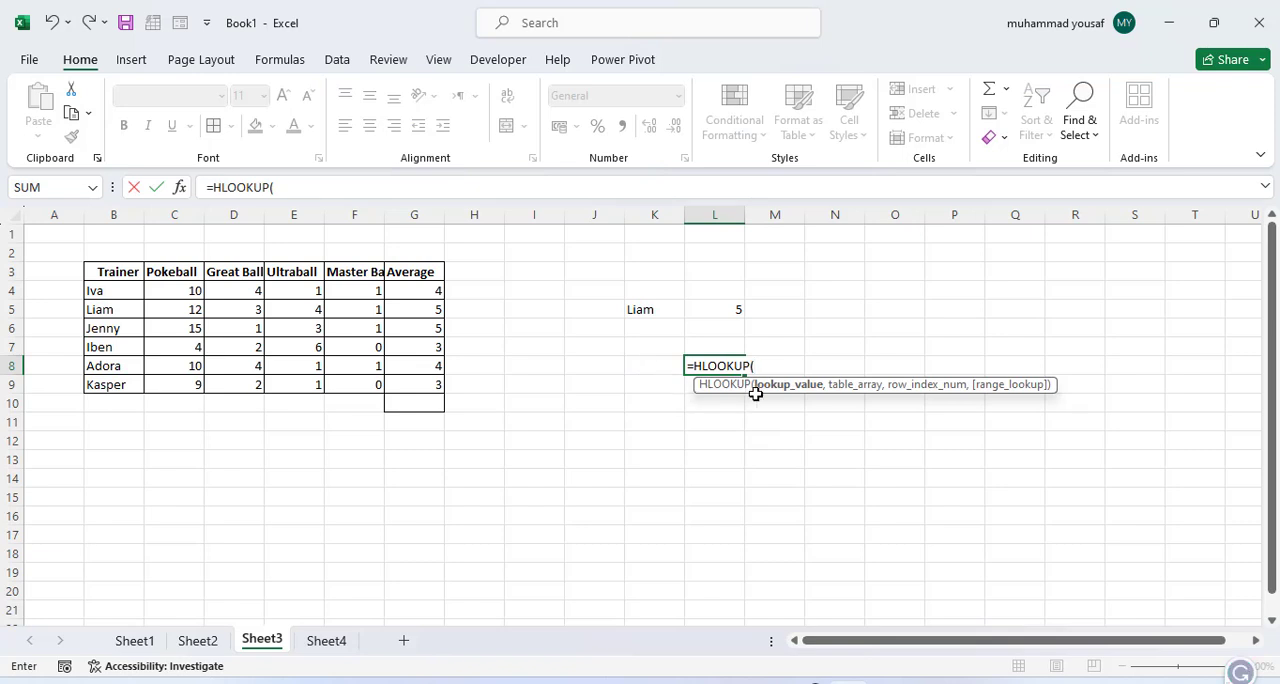
{"action": "left_click", "coordinate": [650, 368]}
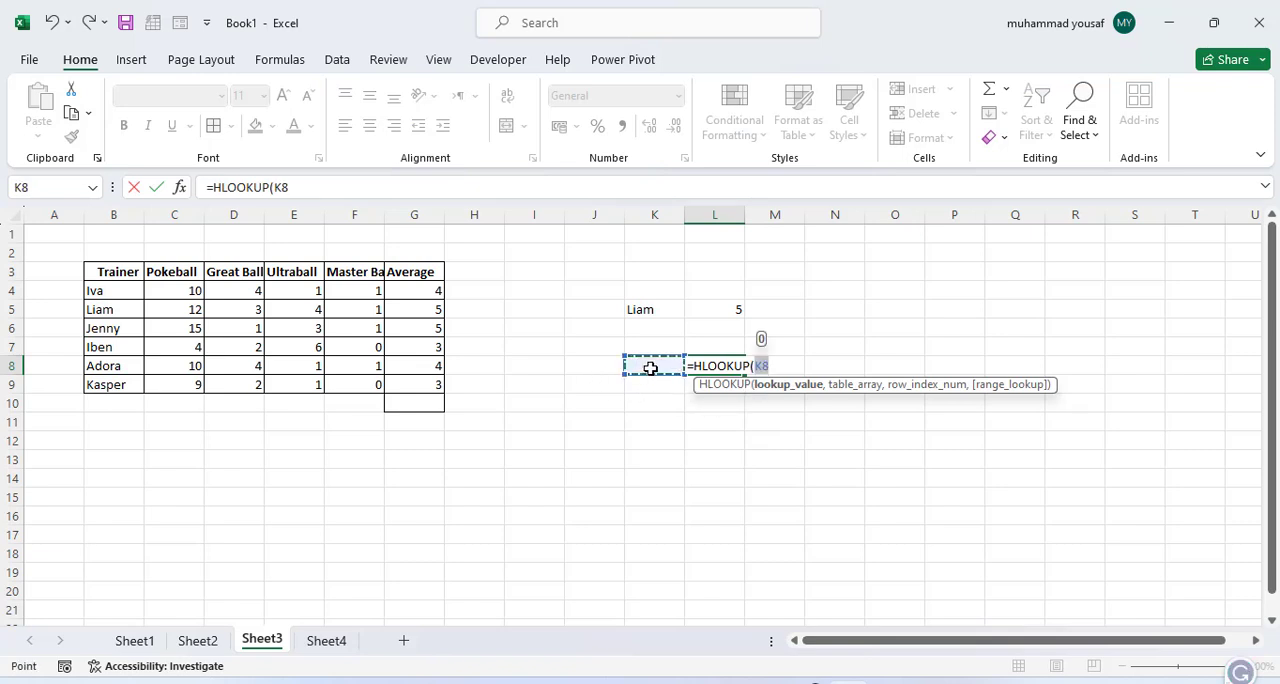
{"action": "type", "text": ","}
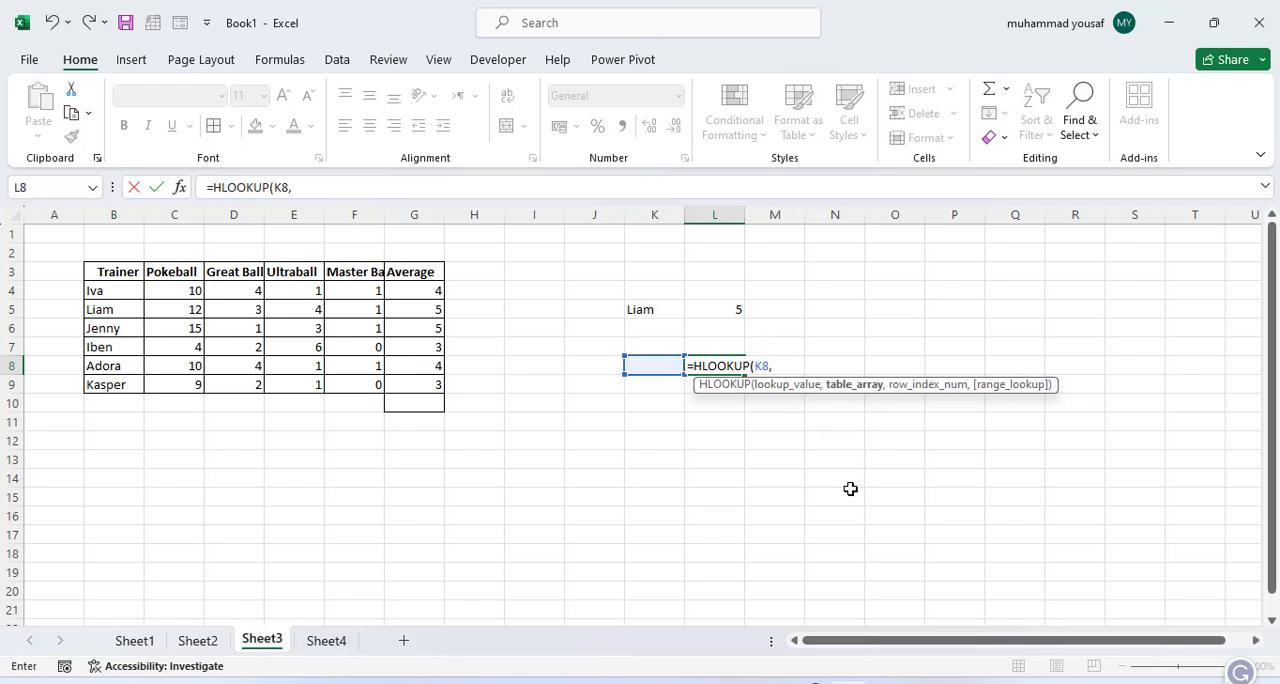
{"action": "left_click_drag", "start_coordinate": [100, 272], "coordinate": [420, 400]}
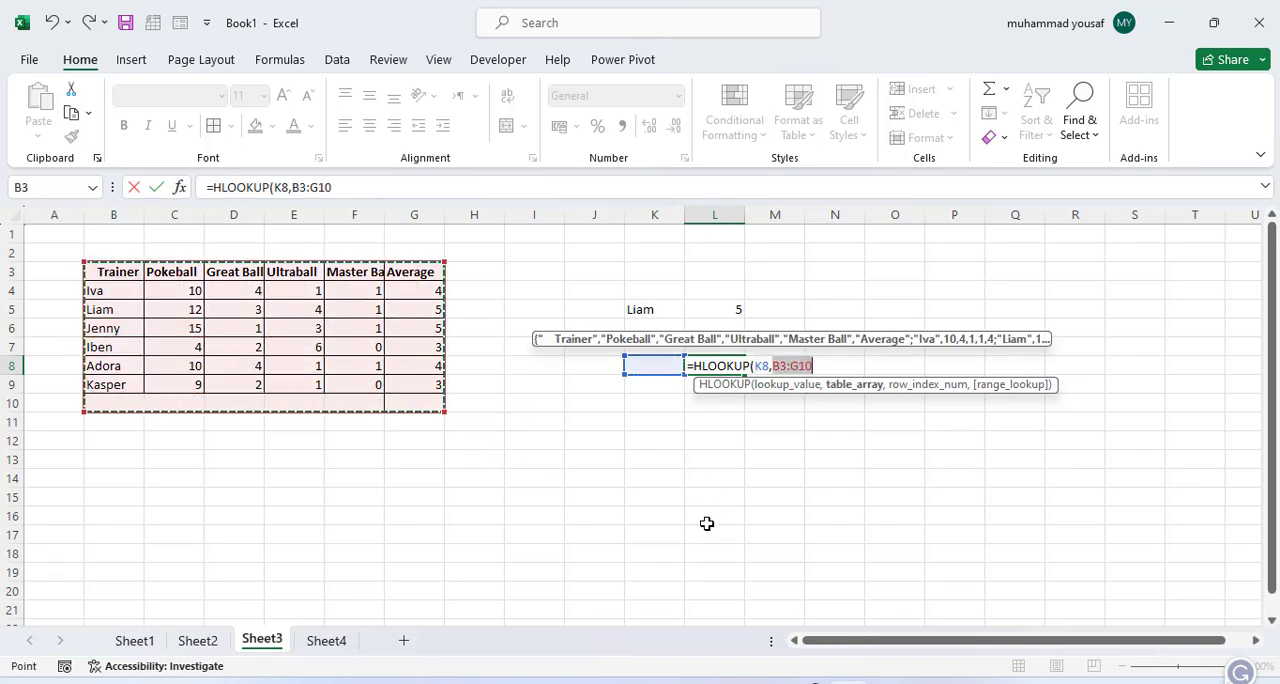
{"action": "key", "text": "shift+Up"}
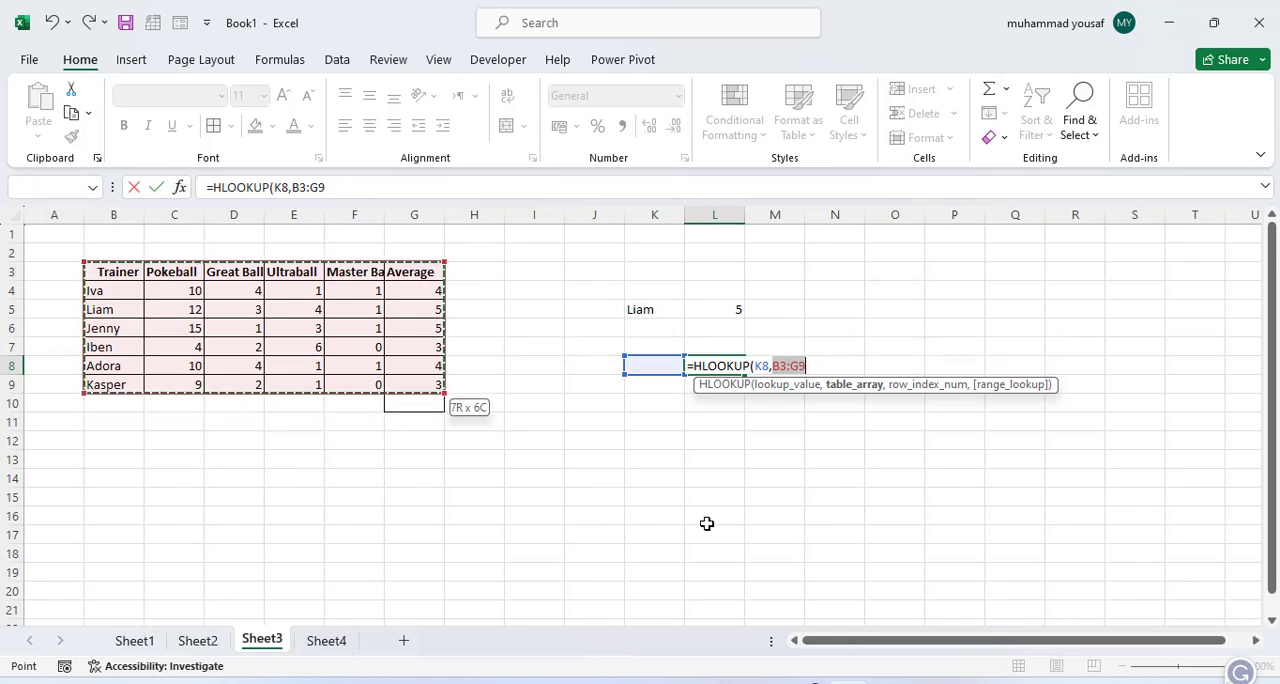
Step: Complete the HLOOKUP in L8 with row index 4 and 0 for an exact match
{"action": "type", "text": ","}
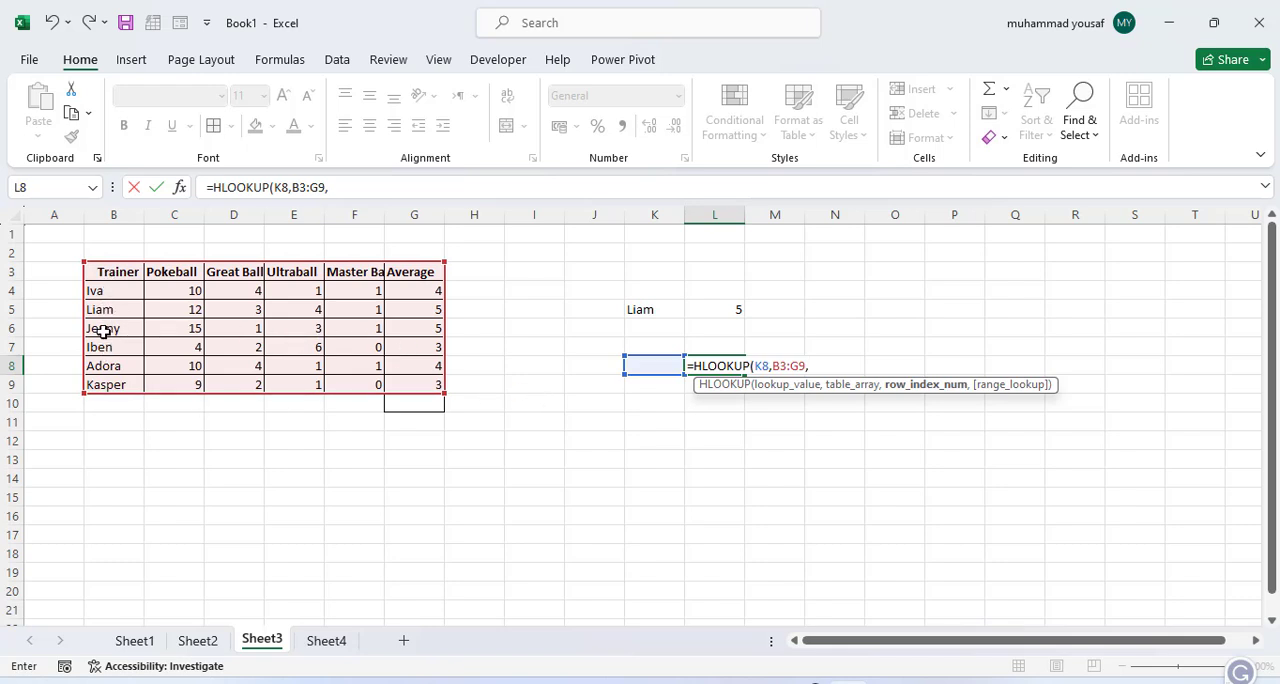
{"action": "type", "text": "4,"}
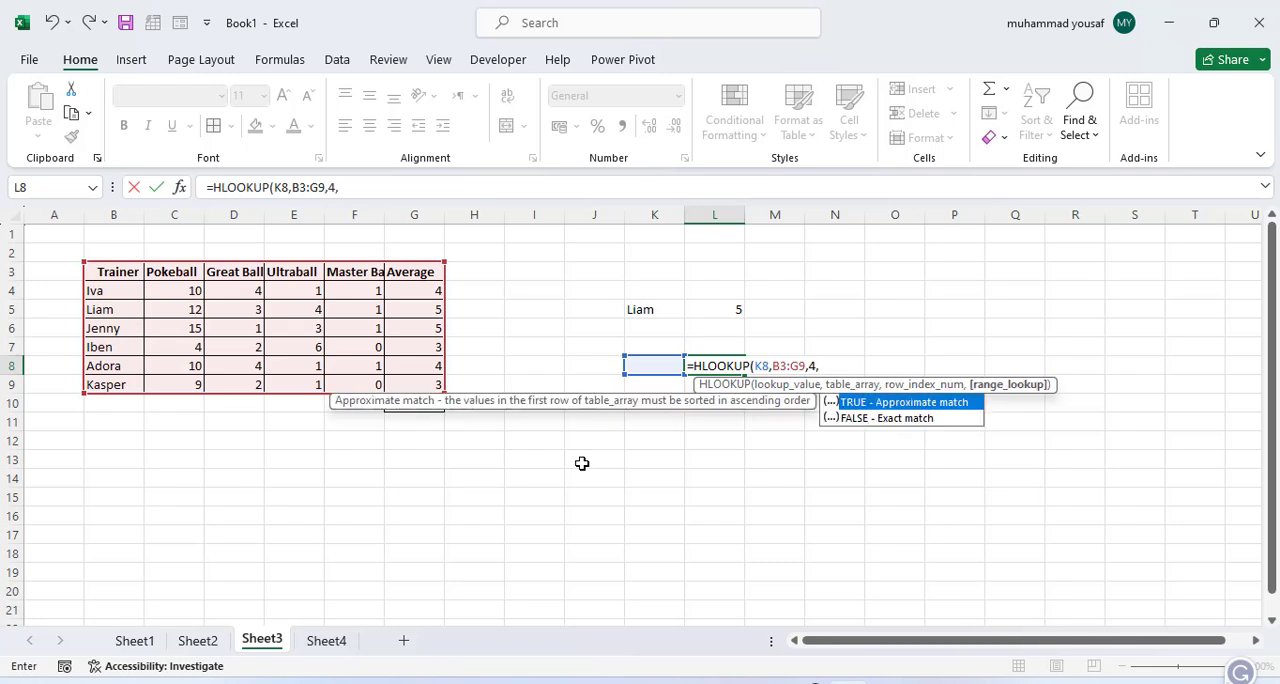
{"action": "type", "text": "0)"}
{"action": "key", "text": "Return"}
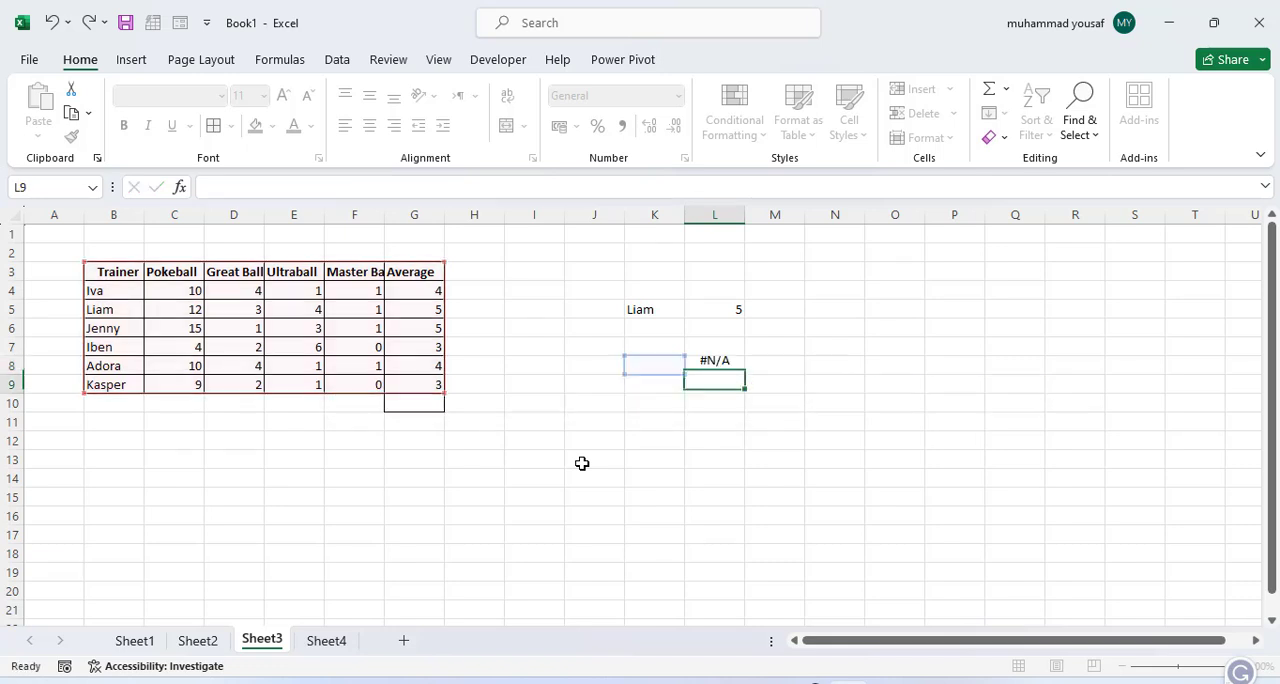
Step: Copy the Master Ball header text from F3 into K8 as the HLOOKUP value and check the formula in L8
{"action": "left_click", "coordinate": [636, 366]}
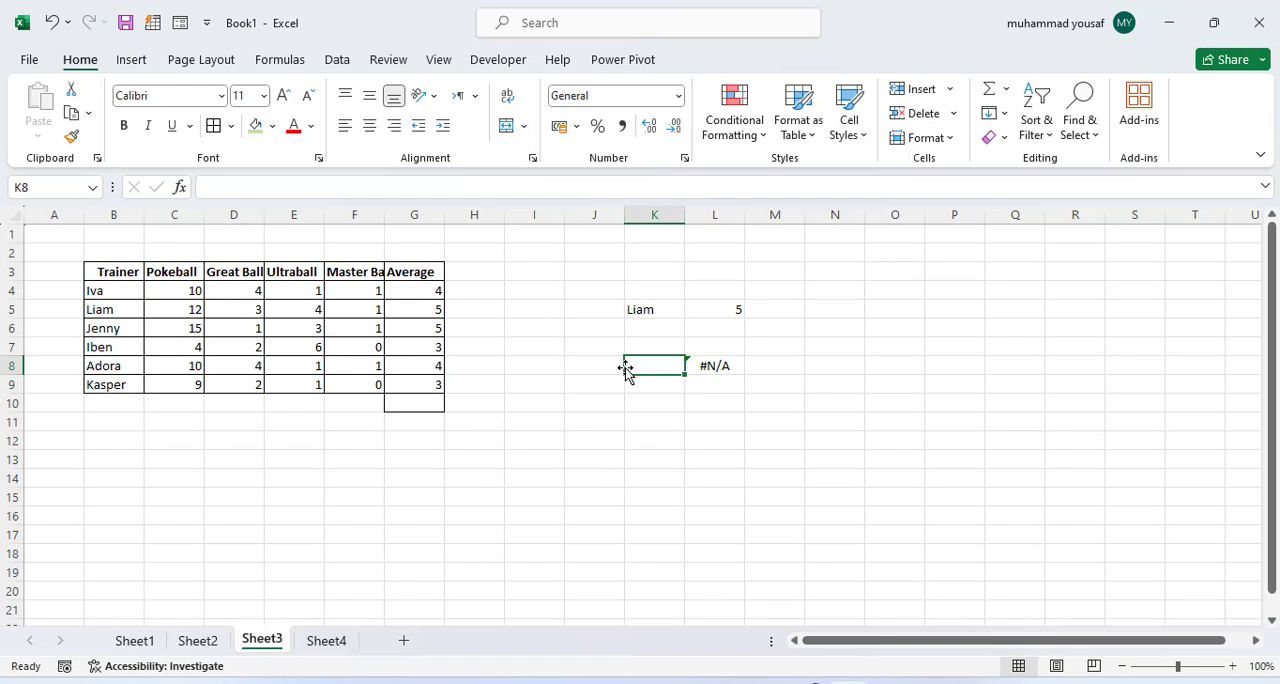
{"action": "left_click", "coordinate": [357, 271]}
{"action": "double_click", "coordinate": [361, 271]}
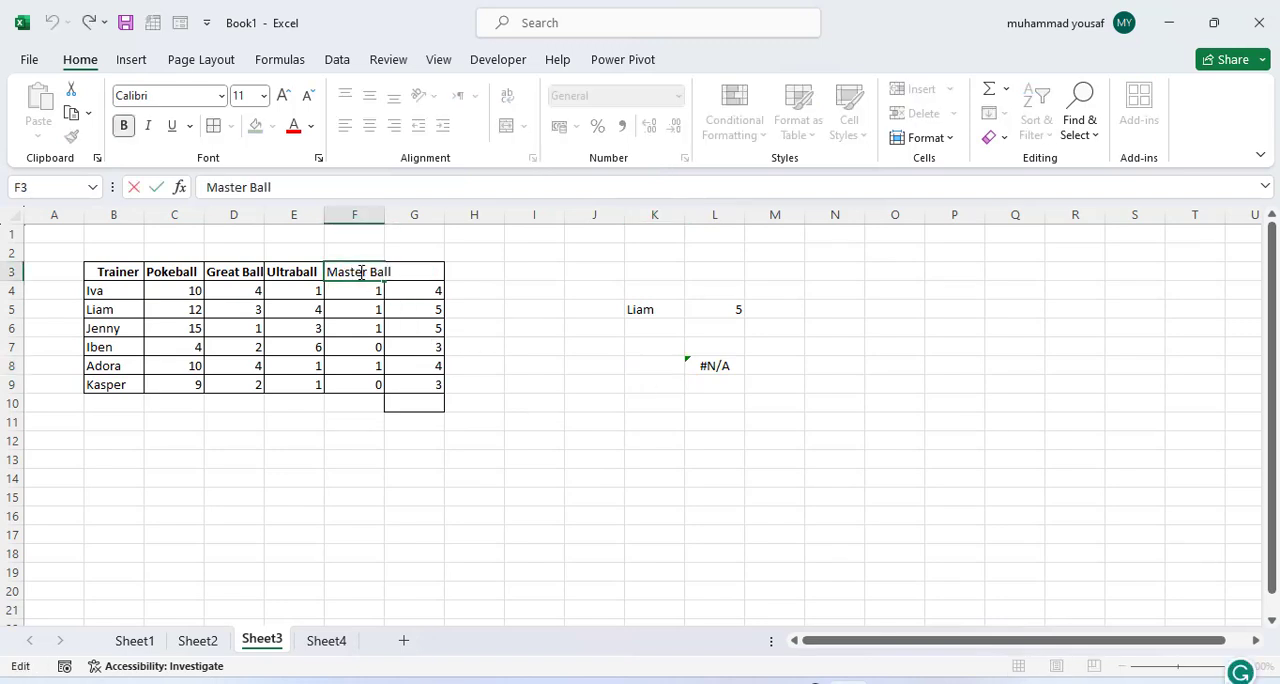
{"action": "key", "text": "Escape"}
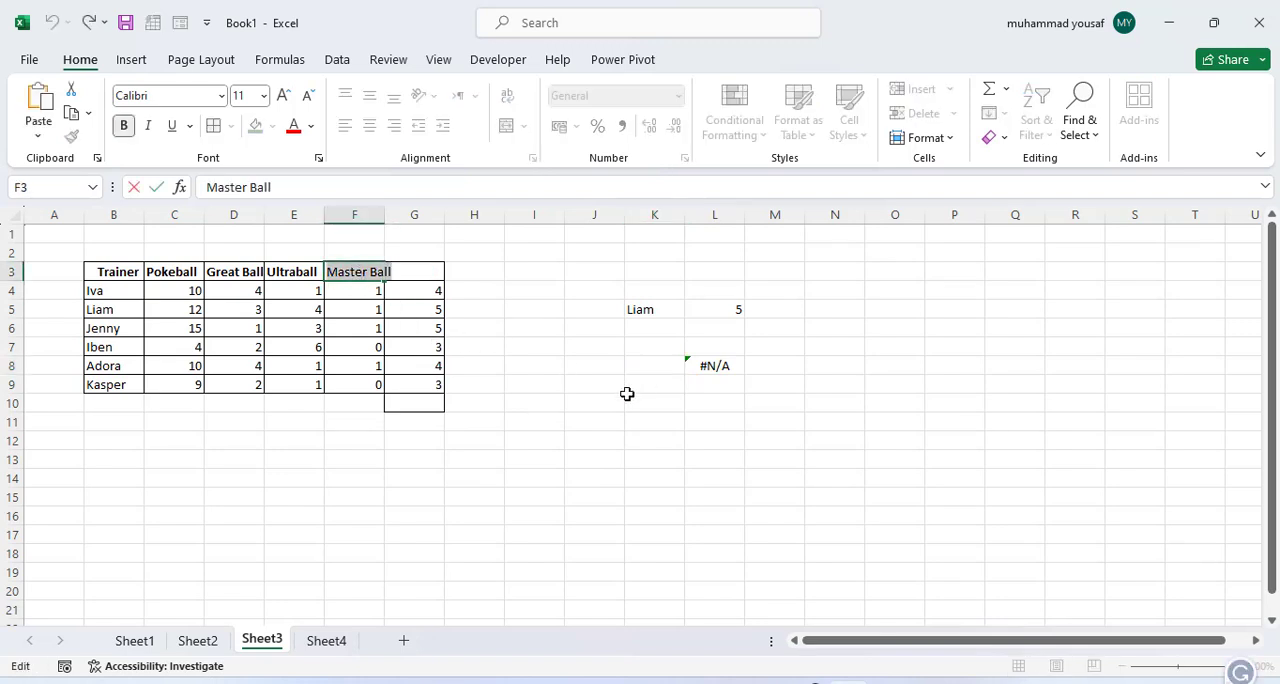
{"action": "left_click", "coordinate": [655, 366]}
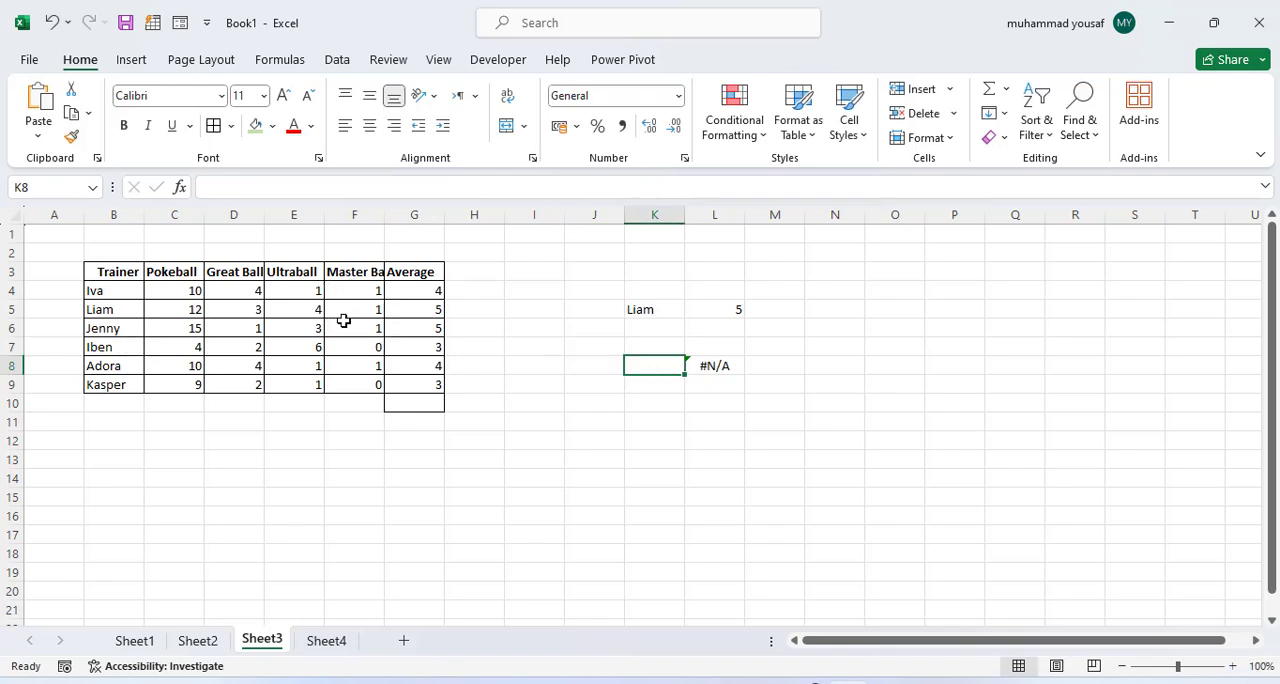
{"action": "double_click", "coordinate": [672, 365]}
{"action": "type", "text": "Master Ball"}
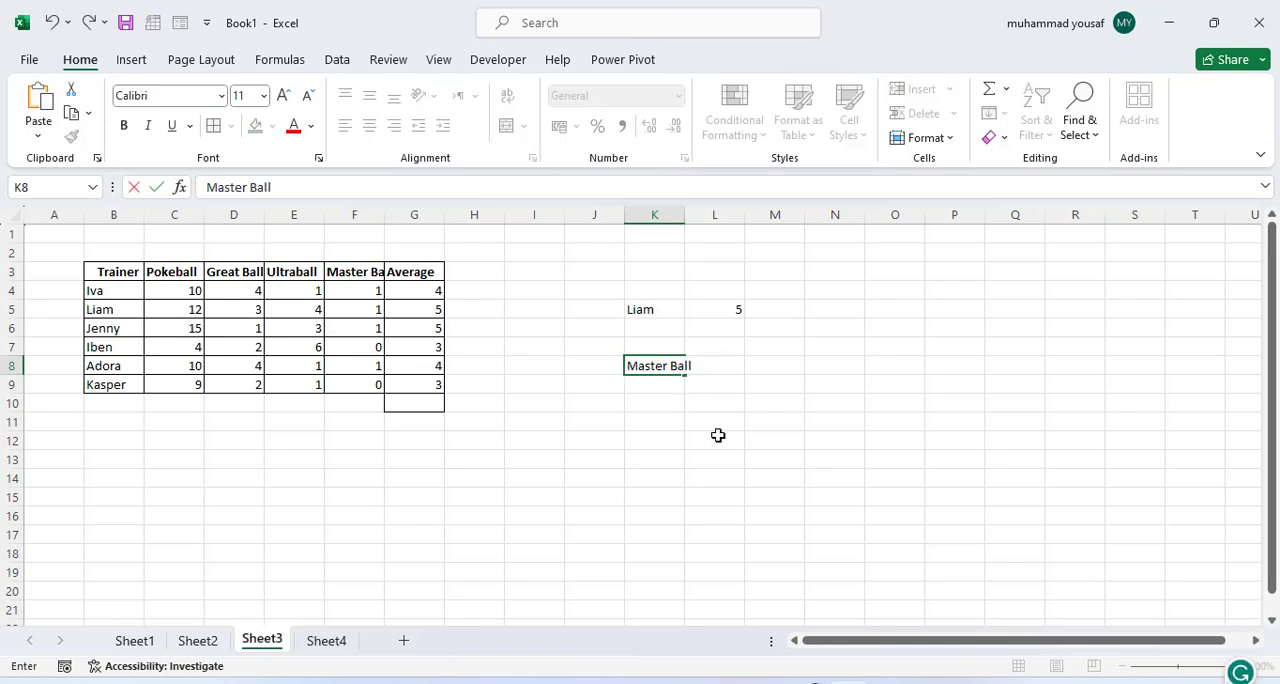
{"action": "key", "text": "Return"}
{"action": "left_click", "coordinate": [722, 365]}
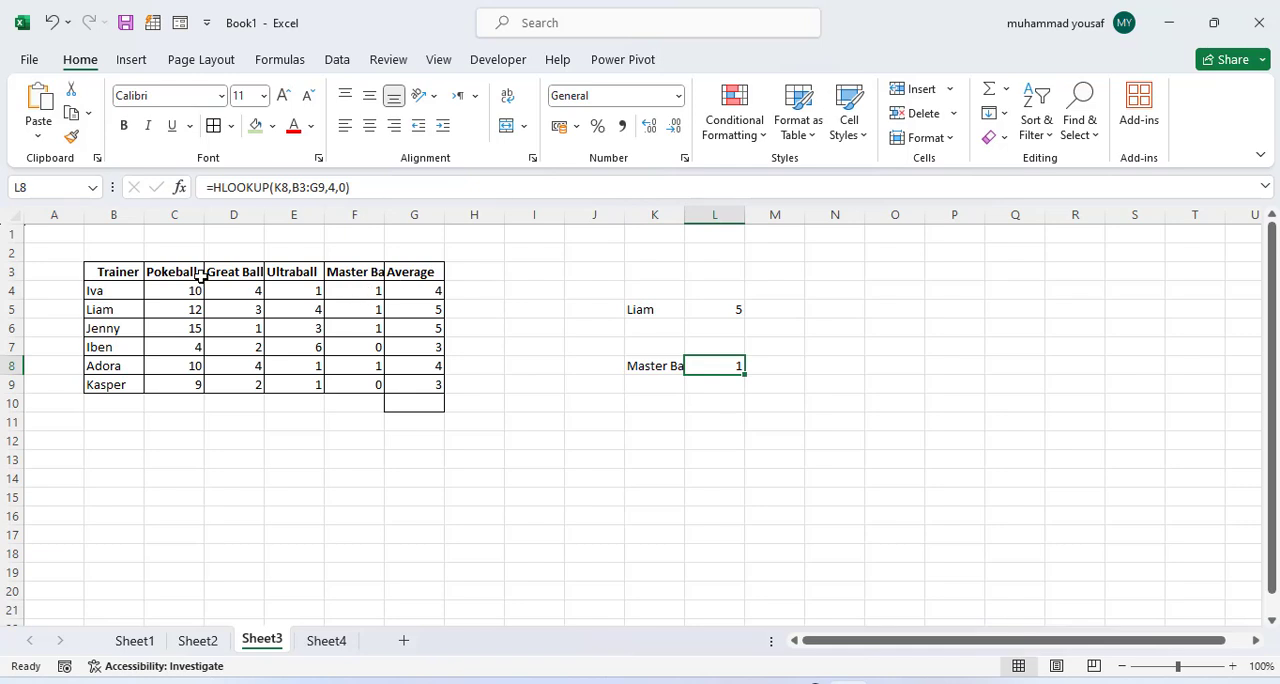
Step: Replace the lookup value in K8 with Pokeball and compare the result with the table's matching cell C6
{"action": "double_click", "coordinate": [649, 368]}
{"action": "double_click", "coordinate": [650, 368]}
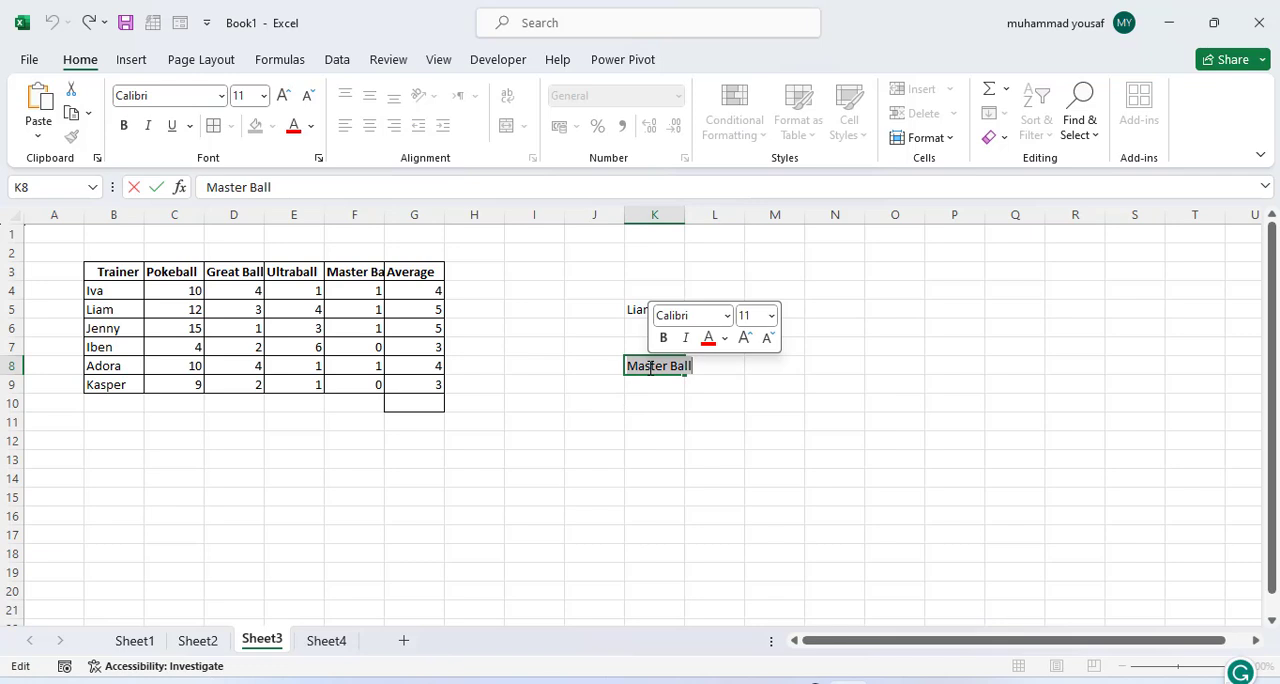
{"action": "type", "text": "Pokeball"}
{"action": "key", "text": "Return"}
{"action": "left_click", "coordinate": [170, 328]}
{"action": "left_click", "coordinate": [661, 364]}
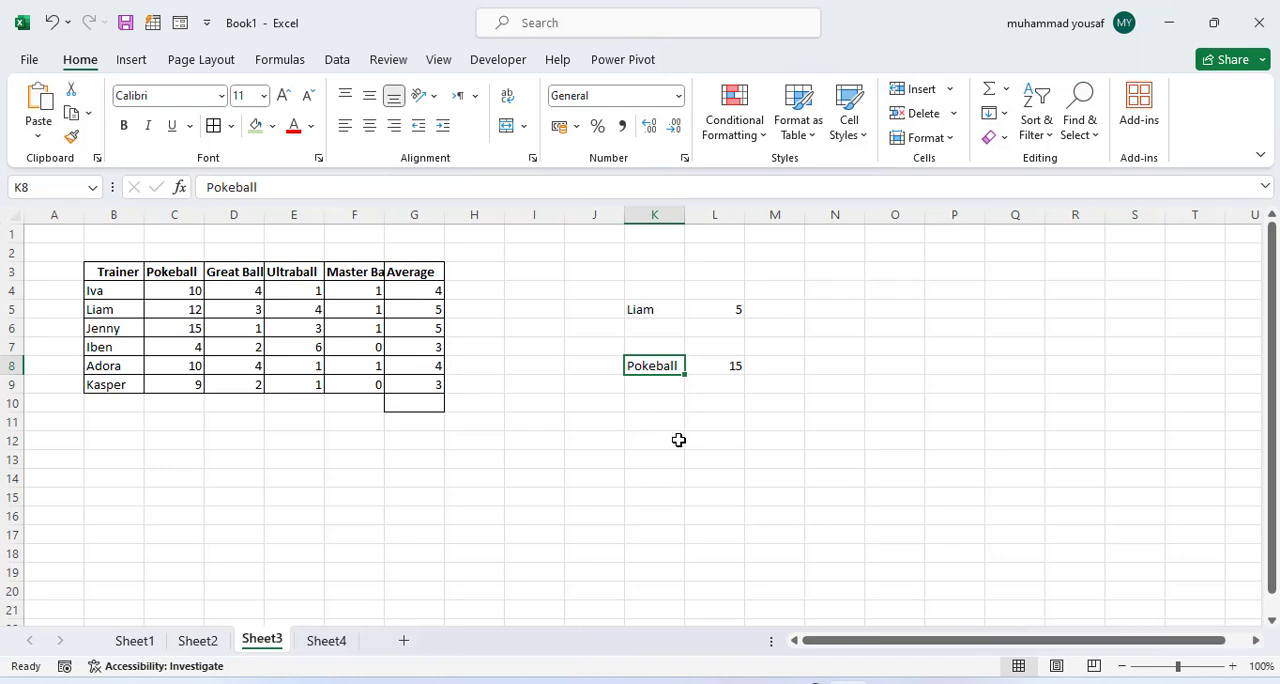
Step: Start an INDEX formula in K11 on Sheet3 with the trainer table B3:G9 as the array
{"action": "left_click", "coordinate": [140, 642]}
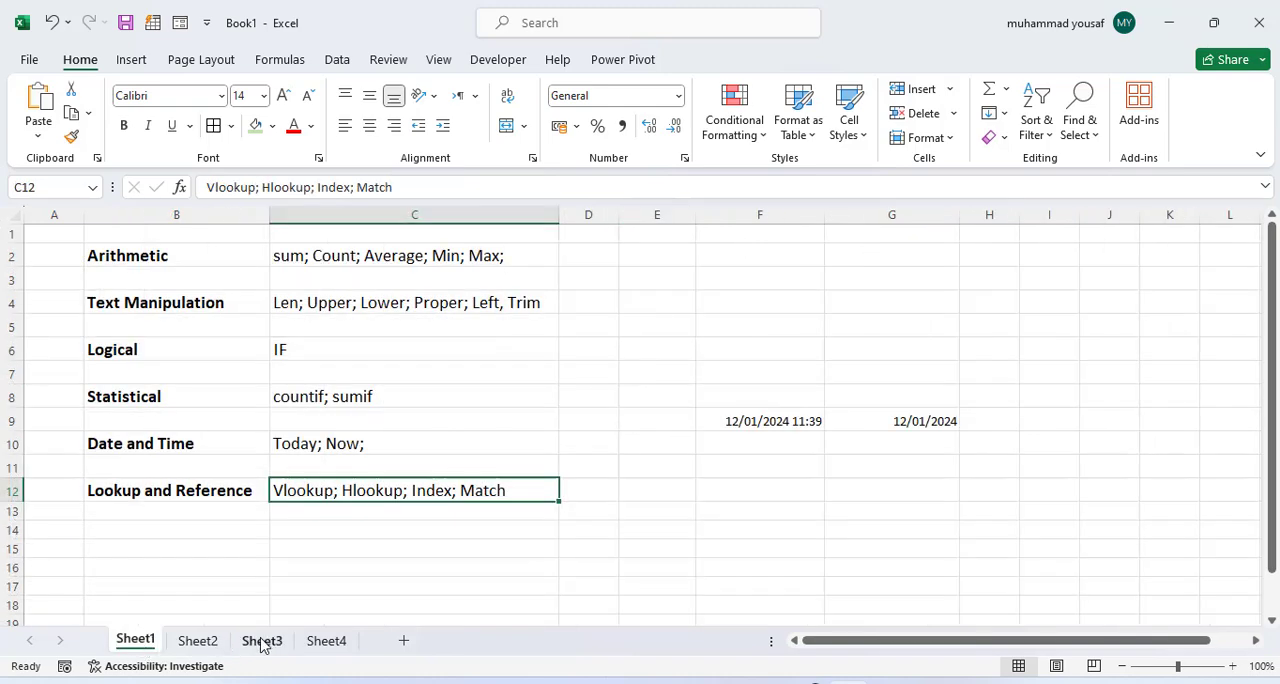
{"action": "left_click", "coordinate": [260, 642]}
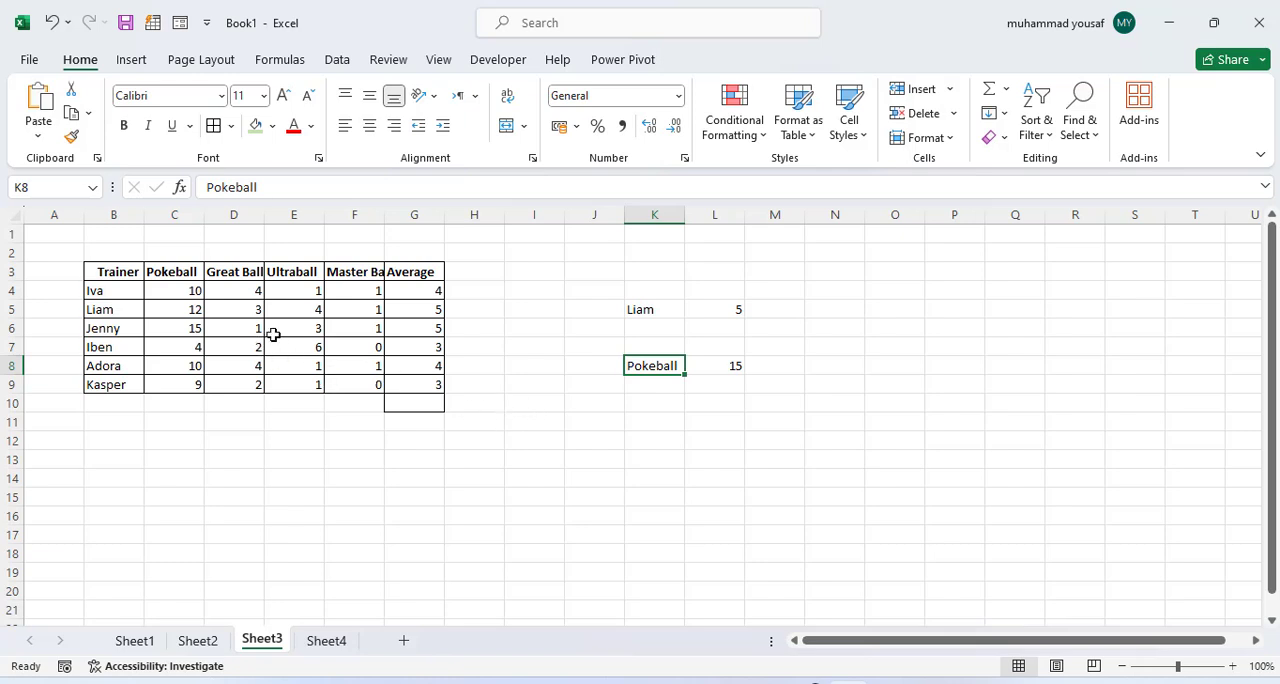
{"action": "left_click", "coordinate": [349, 334]}
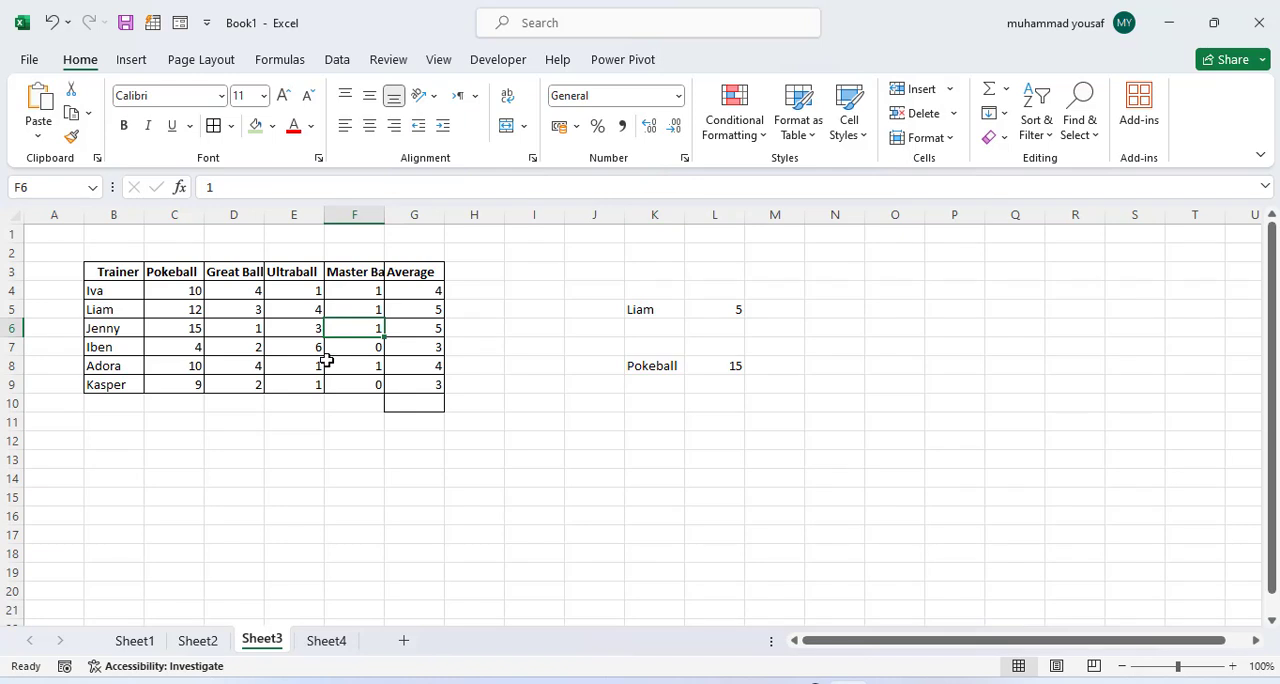
{"action": "left_click", "coordinate": [662, 423]}
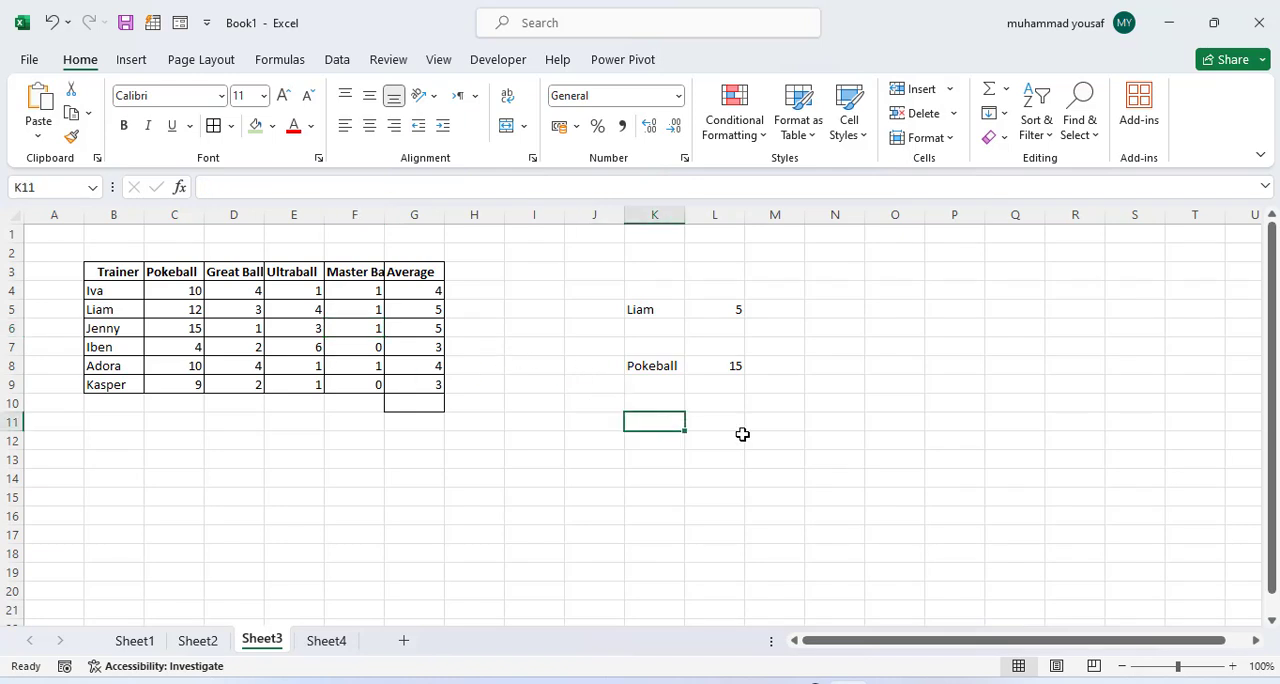
{"action": "type", "text": "=index("}
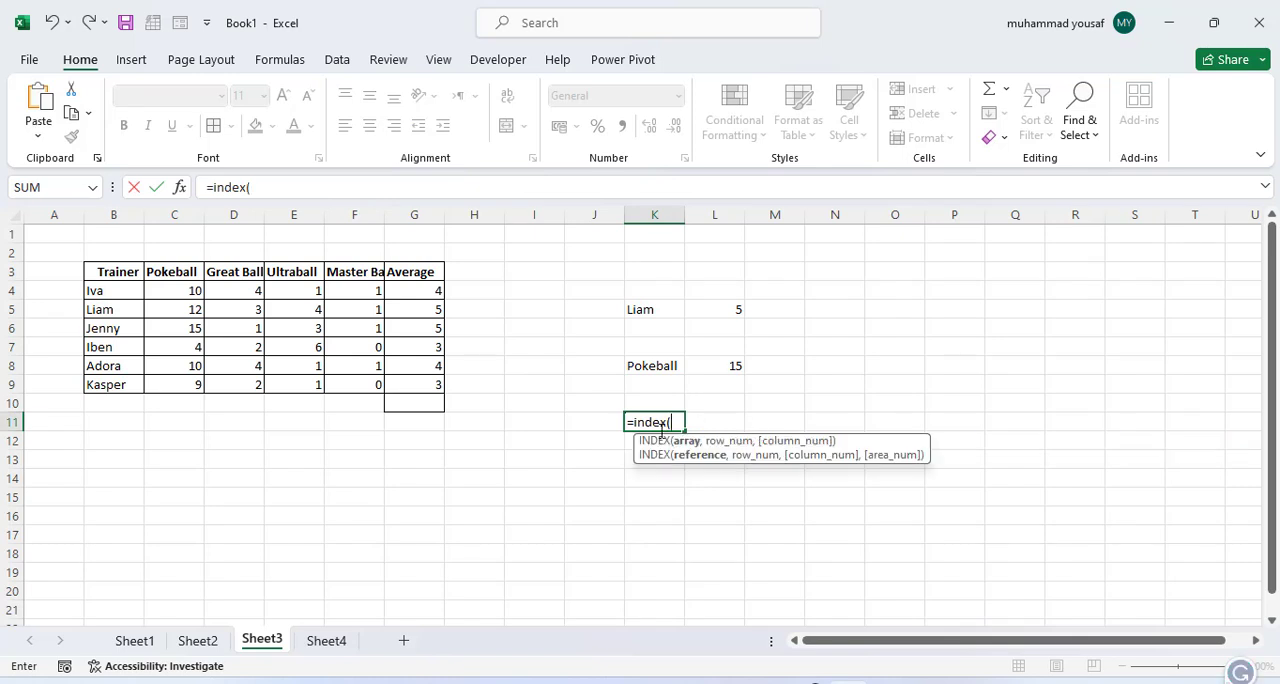
{"action": "left_click_drag", "start_coordinate": [106, 271], "coordinate": [410, 382]}
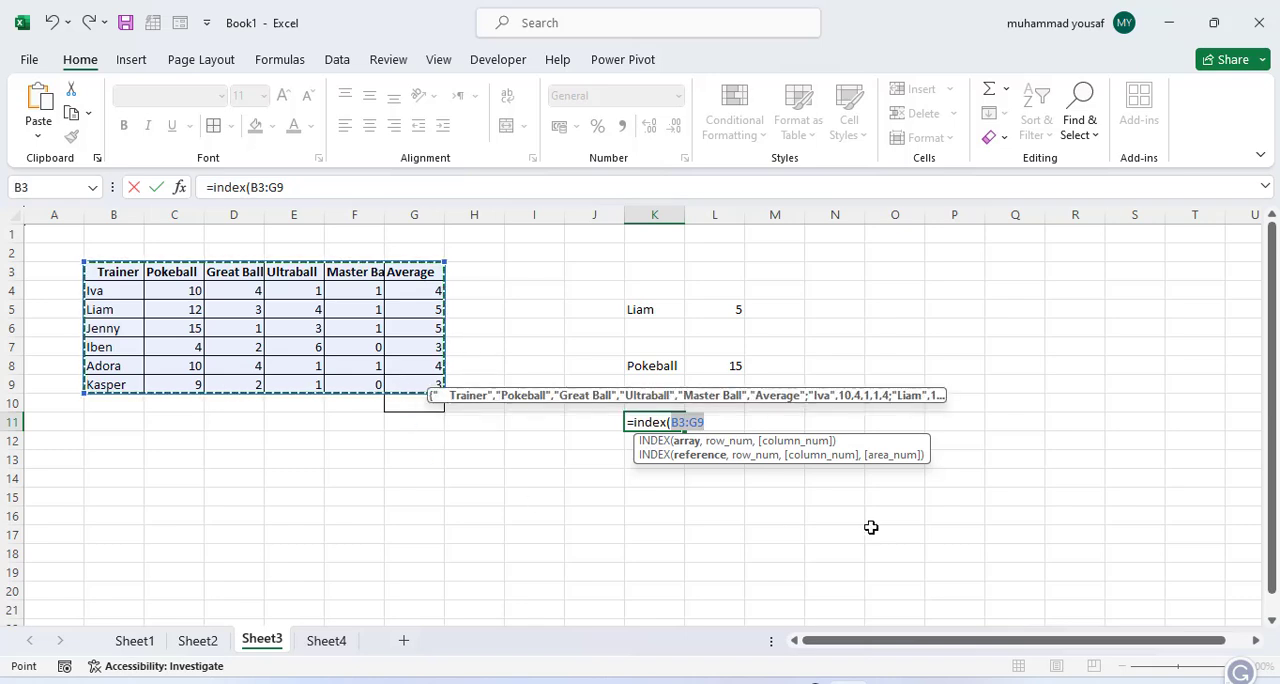
Step: Complete the INDEX formula in K11 with row number 3 and column number 4, and reselect the cell to check it
{"action": "type", "text": ","}
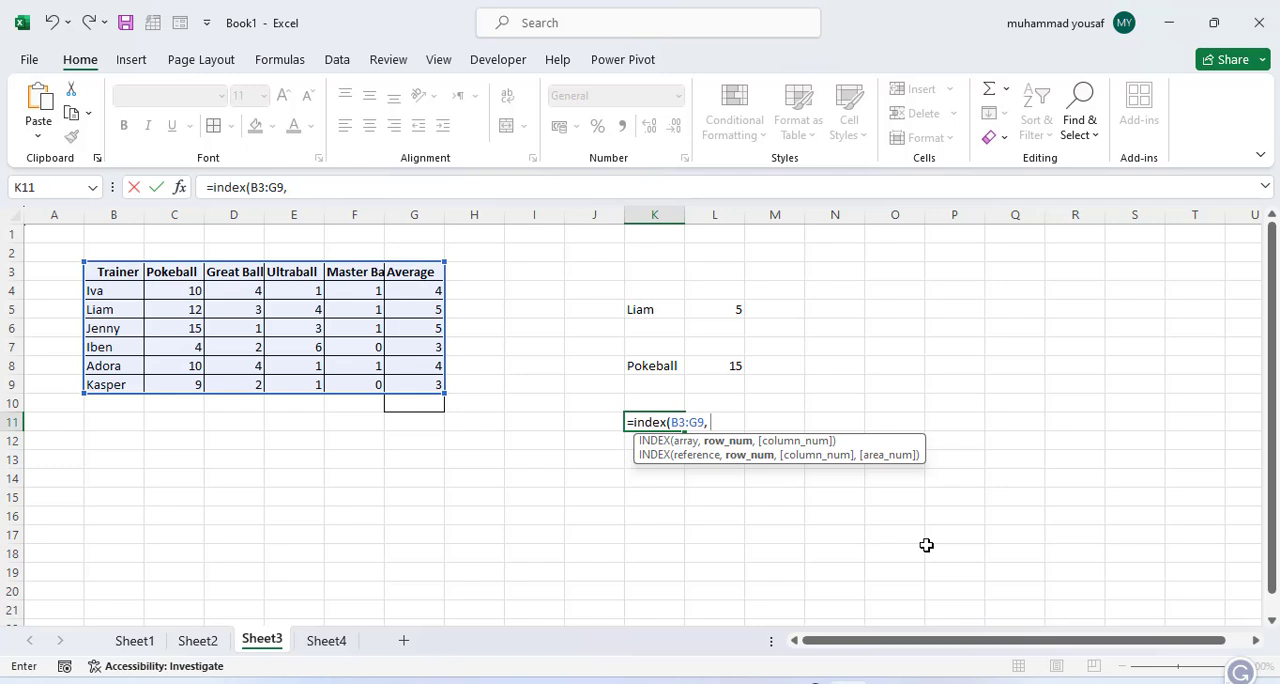
{"action": "type", "text": ","}
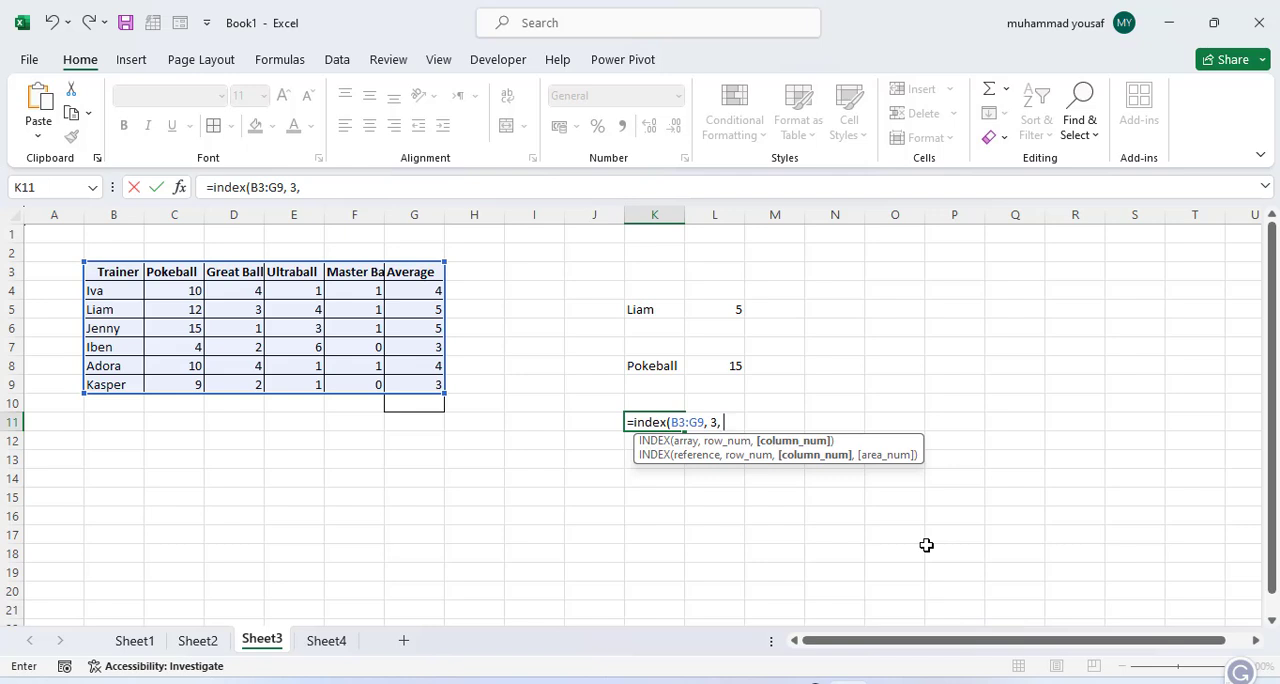
{"action": "type", "text": " 4)"}
{"action": "key", "text": "Return"}
{"action": "key", "text": "Return"}
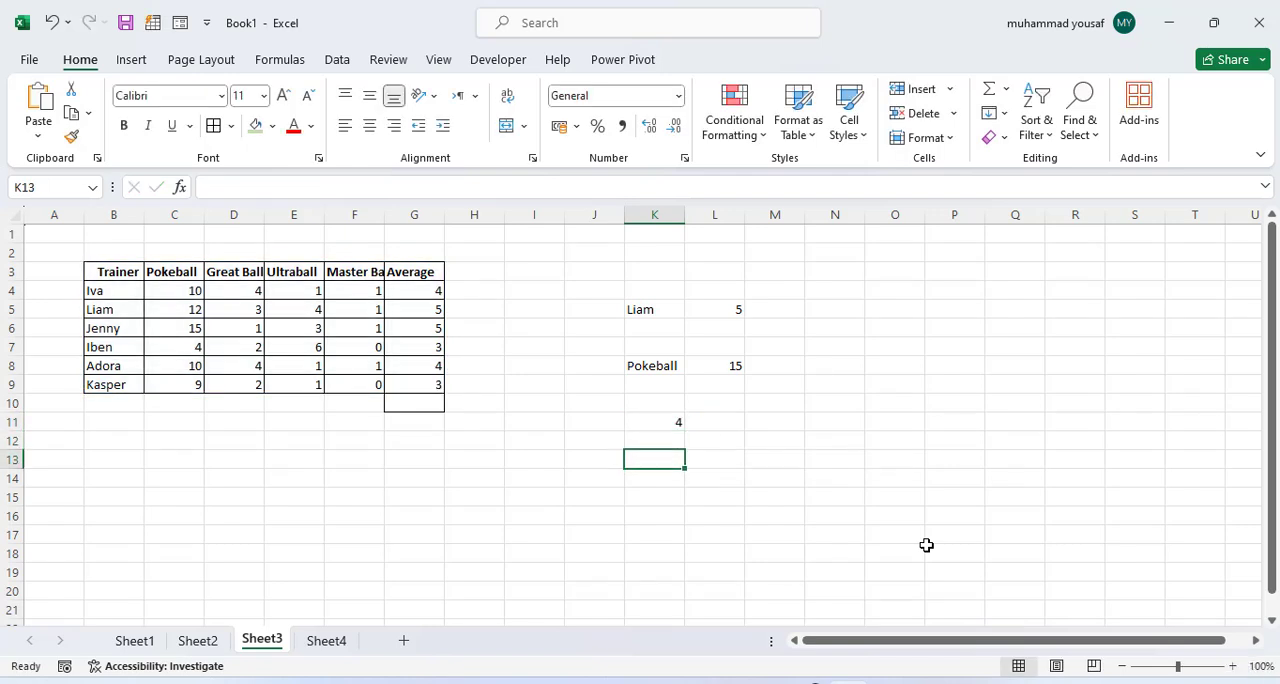
{"action": "left_click", "coordinate": [657, 422]}
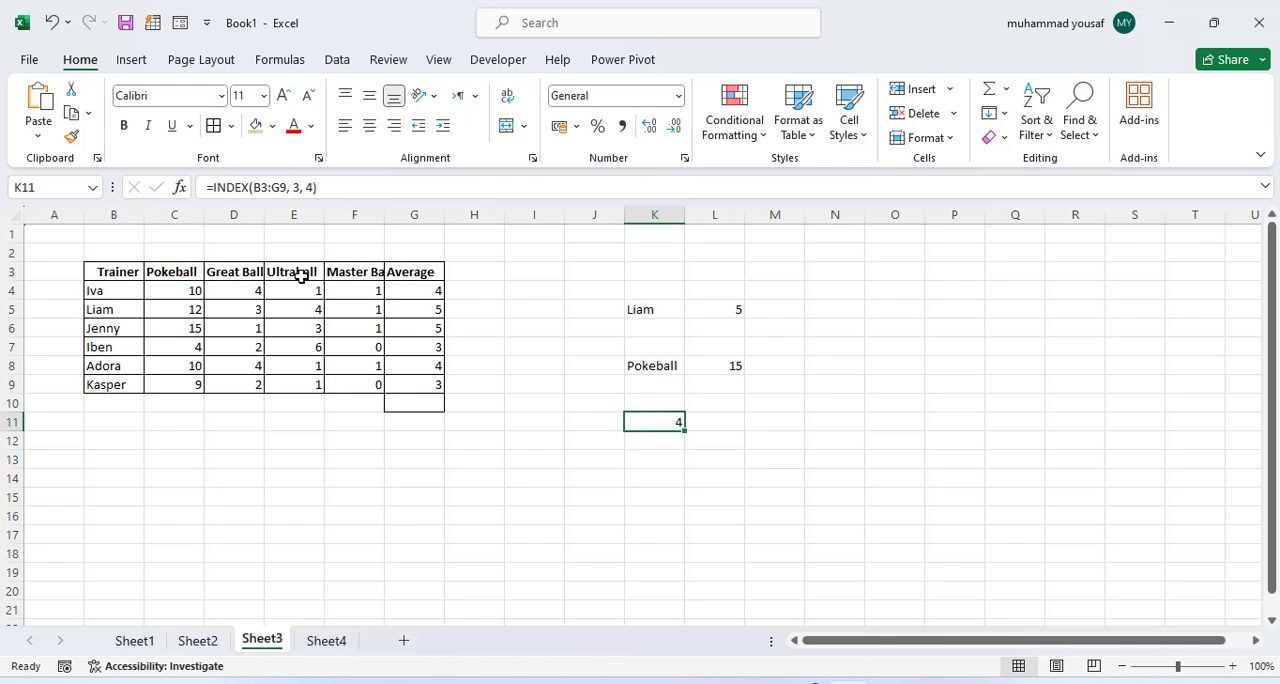
Step: Check the Ultraball value in E5, change the INDEX formula's column number in K11 to 2, and compare its result with C5
{"action": "left_click_drag", "start_coordinate": [308, 273], "coordinate": [309, 308]}
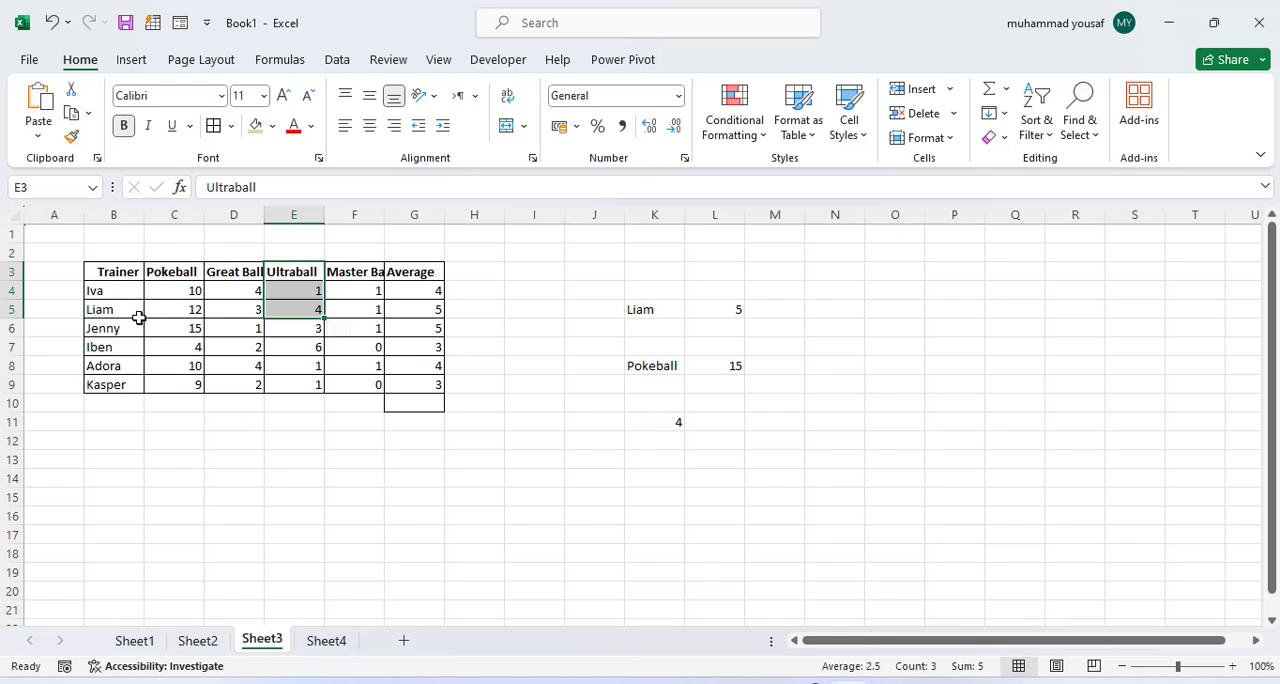
{"action": "left_click", "coordinate": [301, 310]}
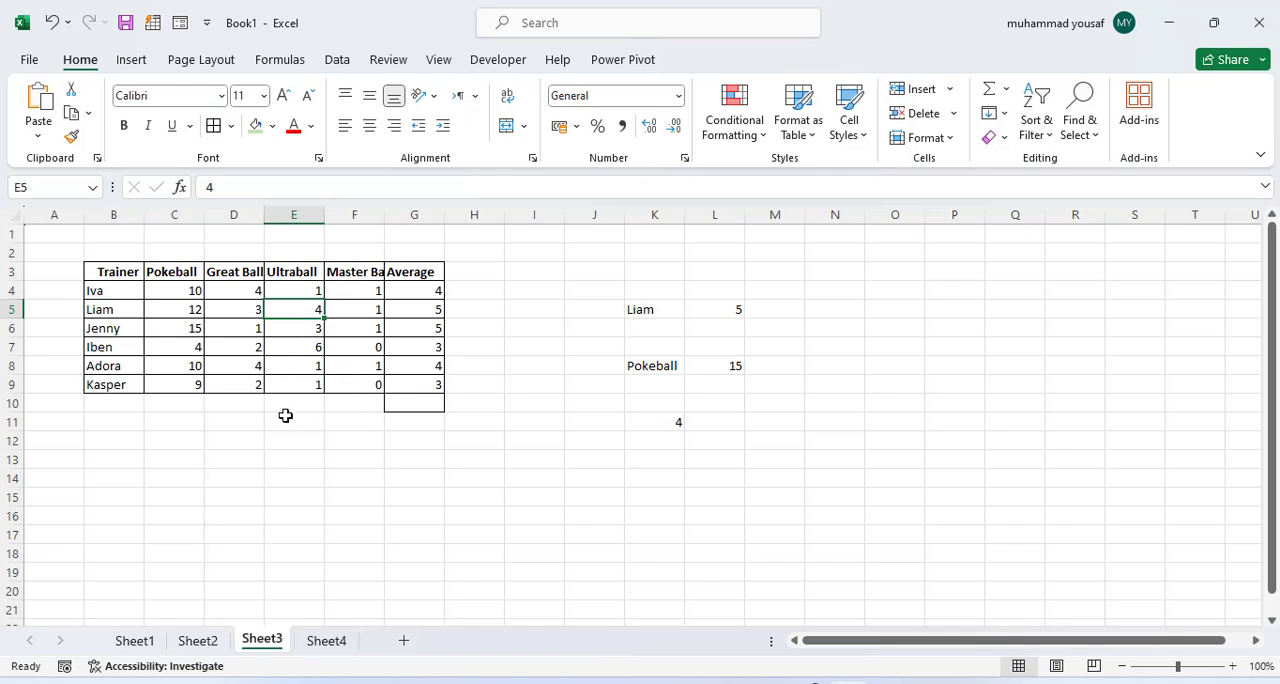
{"action": "double_click", "coordinate": [672, 422]}
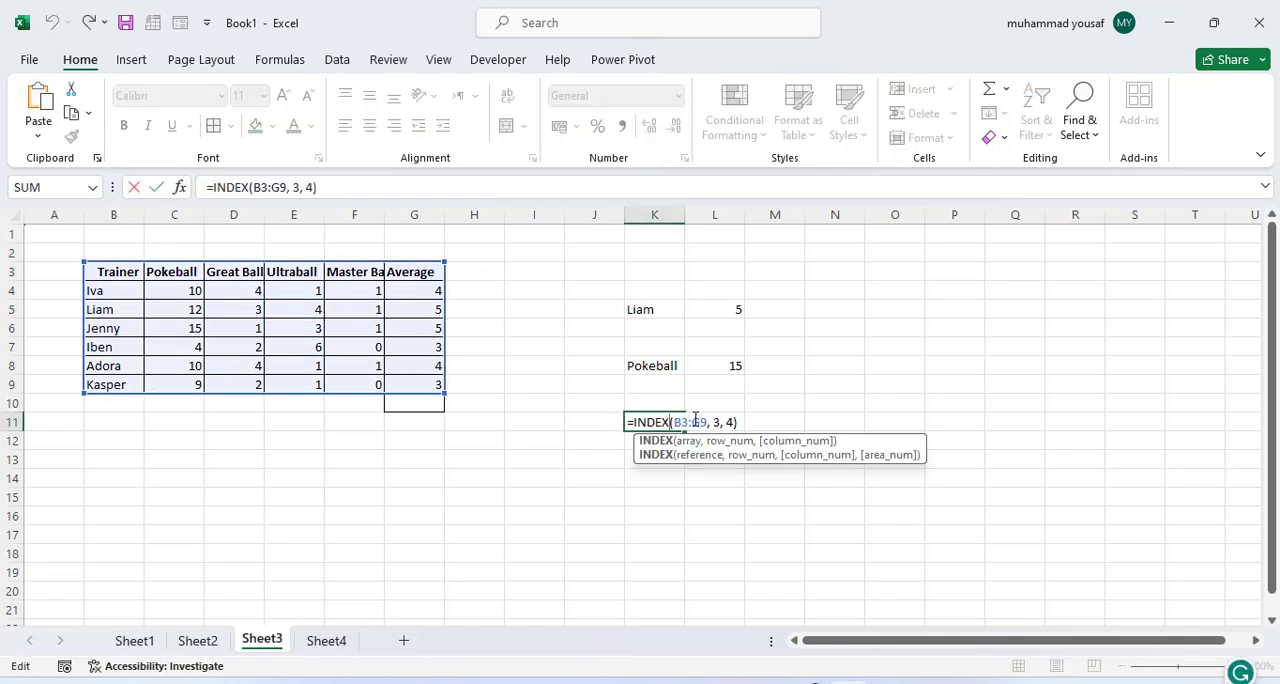
{"action": "left_click", "coordinate": [733, 422]}
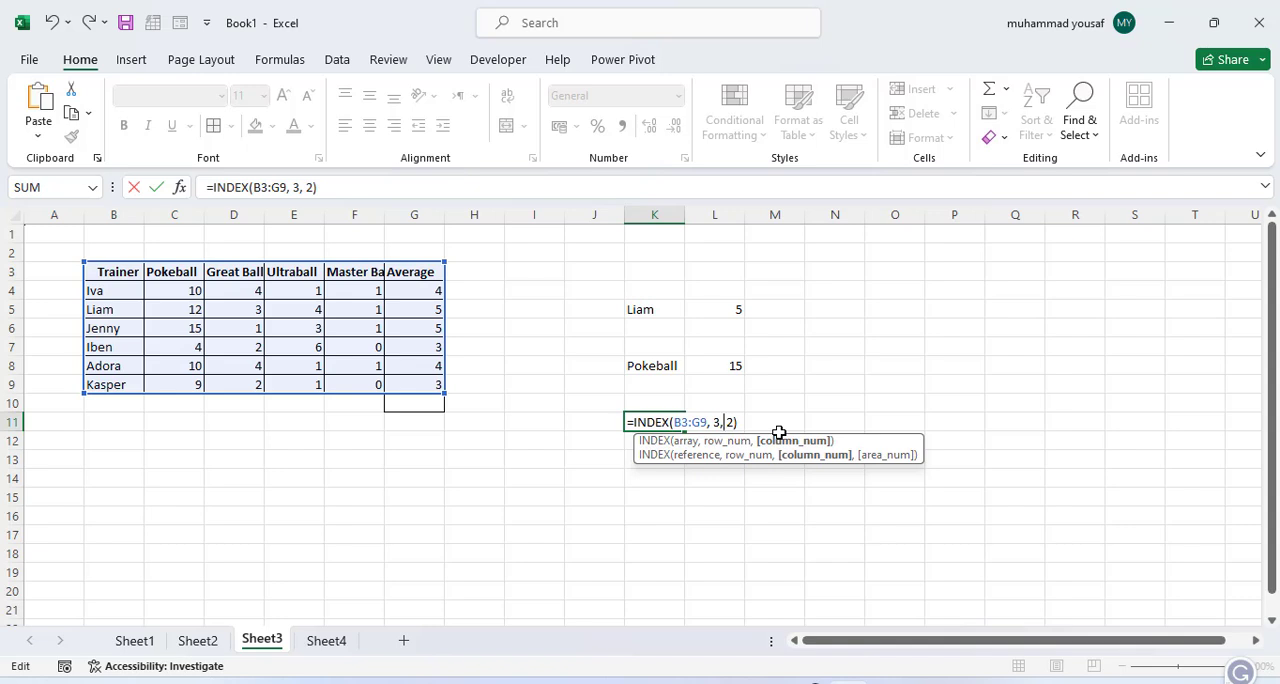
{"action": "key", "text": "Return"}
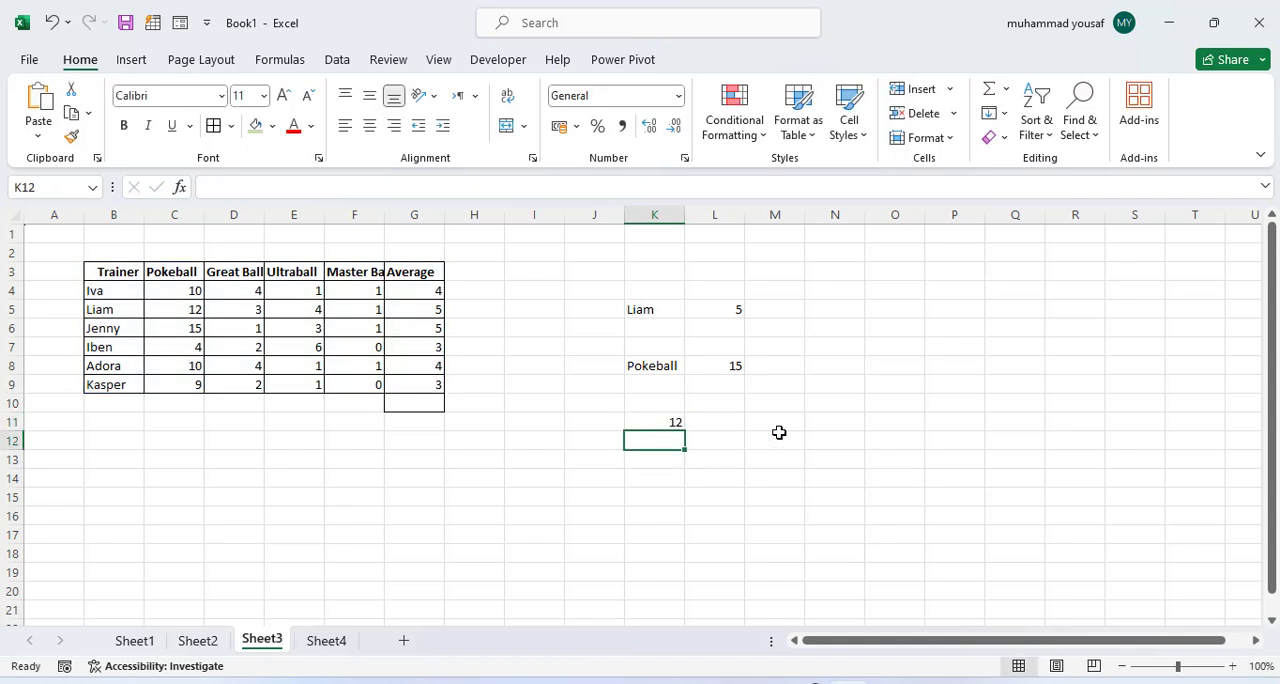
{"action": "left_click", "coordinate": [191, 315]}
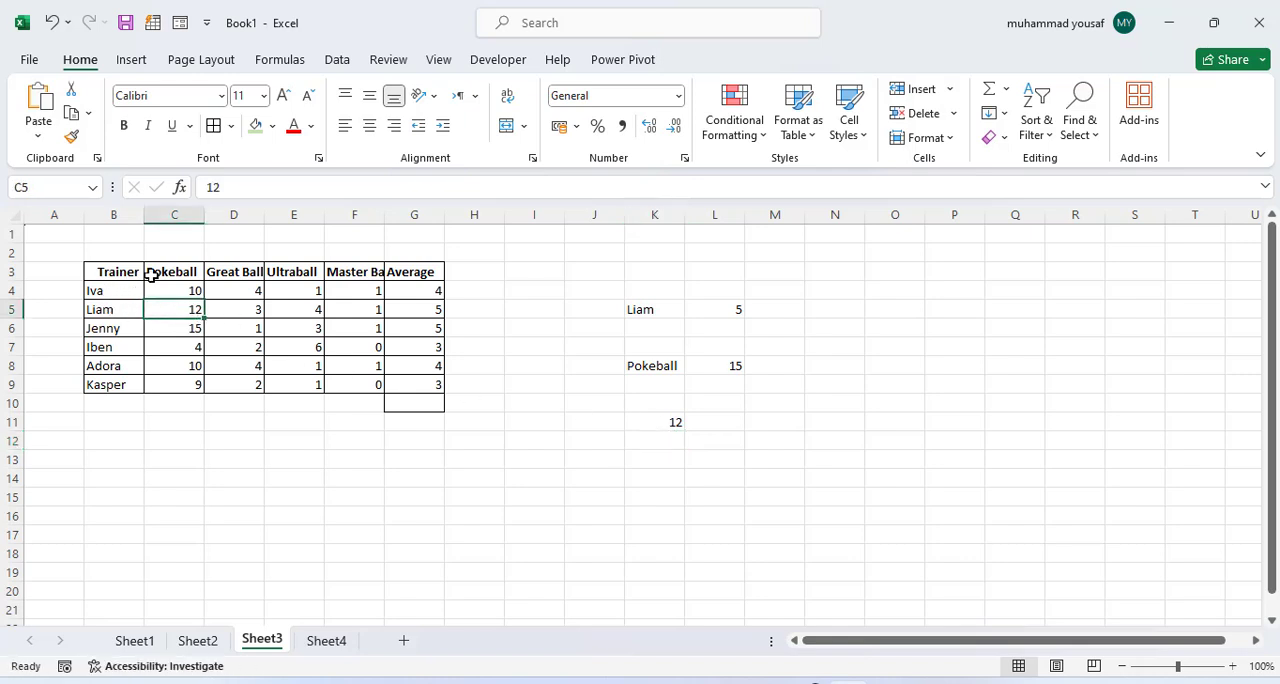
{"action": "left_click", "coordinate": [641, 423]}
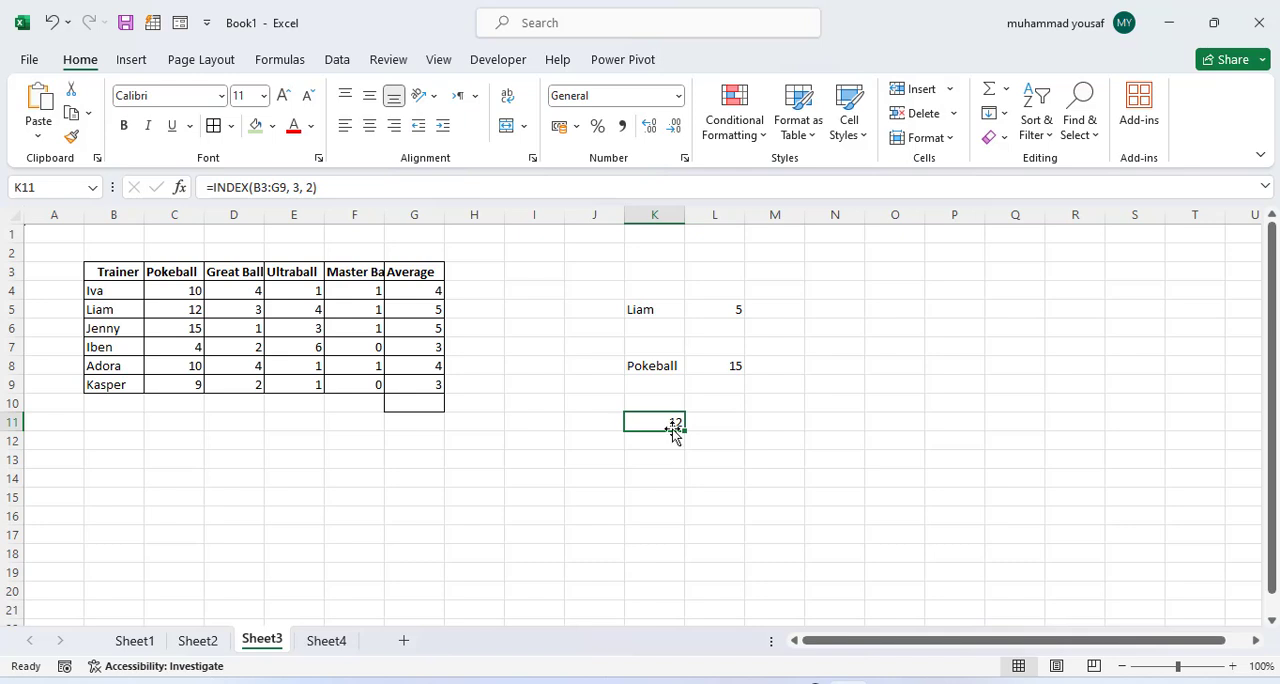
Step: Start an INDEX formula in L11, beside the existing INDEX result
{"action": "left_click", "coordinate": [731, 421]}
{"action": "left_click", "coordinate": [668, 423]}
{"action": "left_click", "coordinate": [731, 423]}
{"action": "left_click_drag", "start_coordinate": [100, 276], "coordinate": [106, 366]}
{"action": "left_click", "coordinate": [106, 366]}
{"action": "left_click", "coordinate": [722, 428]}
{"action": "type", "text": "=index("}
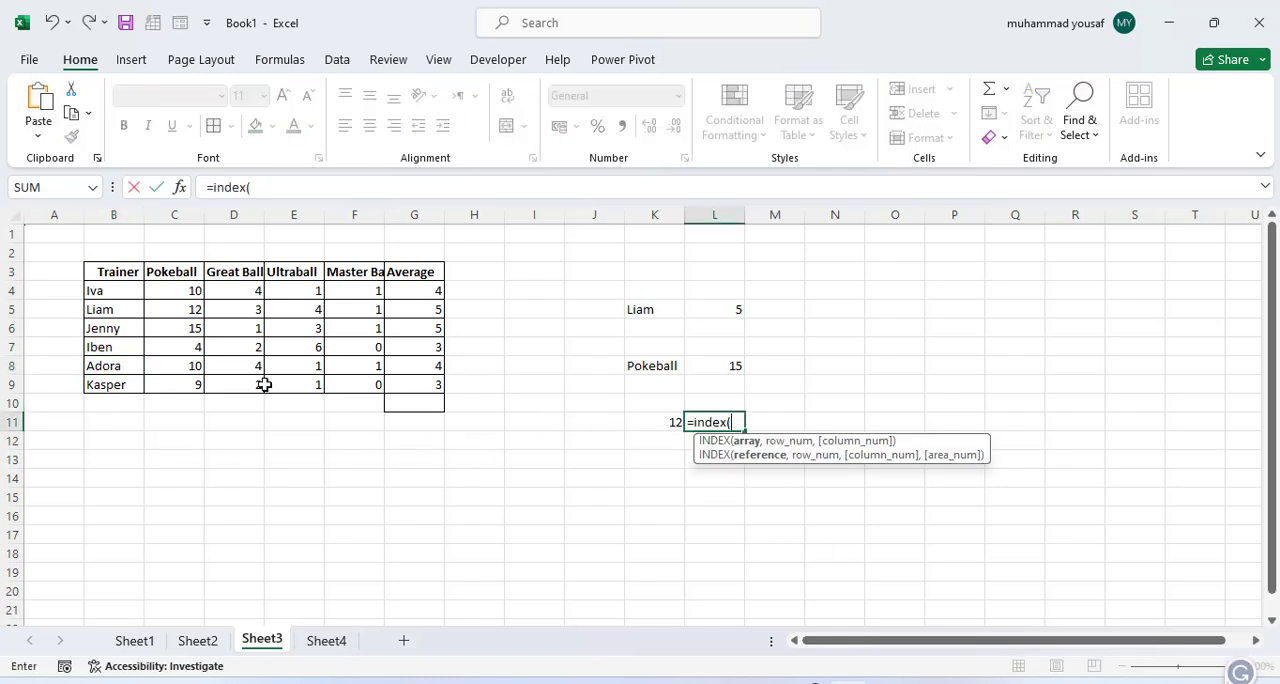
Step: Complete the L11 INDEX formula with the Trainer column B3:B9 and row number 4, and compare the result with B6
{"action": "left_click_drag", "start_coordinate": [103, 275], "coordinate": [114, 386]}
{"action": "type", "text": ","}
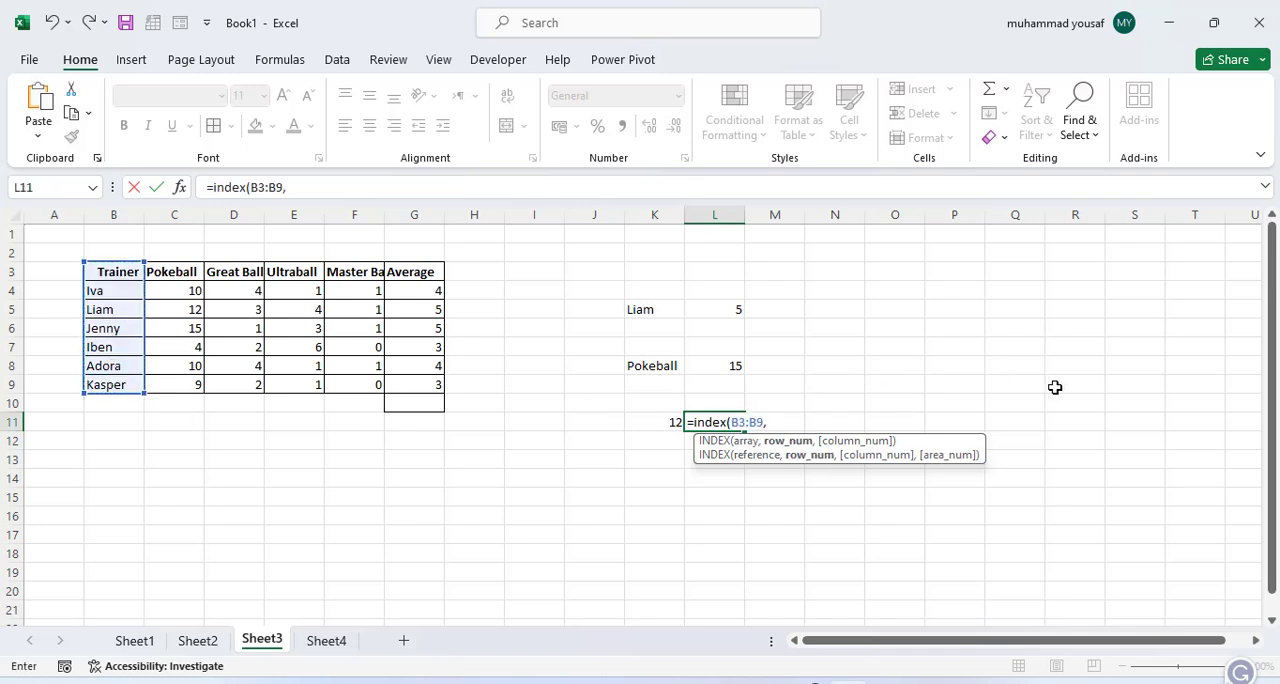
{"action": "type", "text": "4)"}
{"action": "key", "text": "Return"}
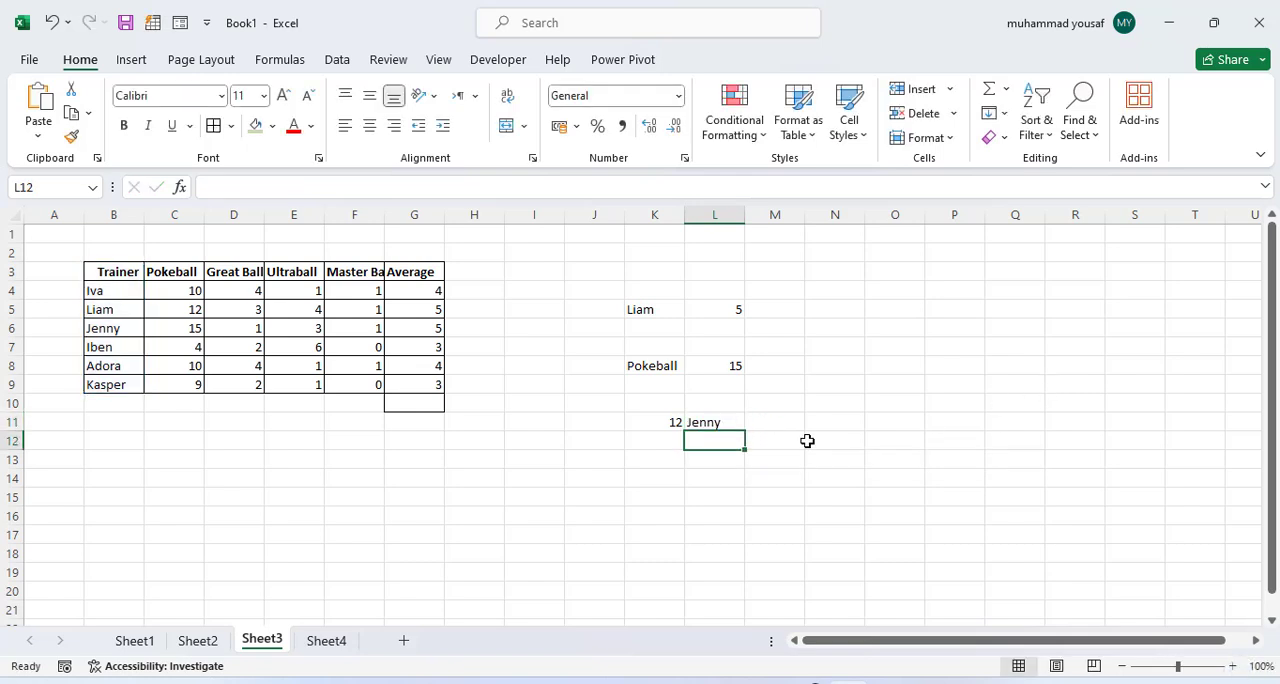
{"action": "left_click", "coordinate": [97, 329]}
{"action": "left_click", "coordinate": [712, 432]}
{"action": "left_click", "coordinate": [676, 436]}
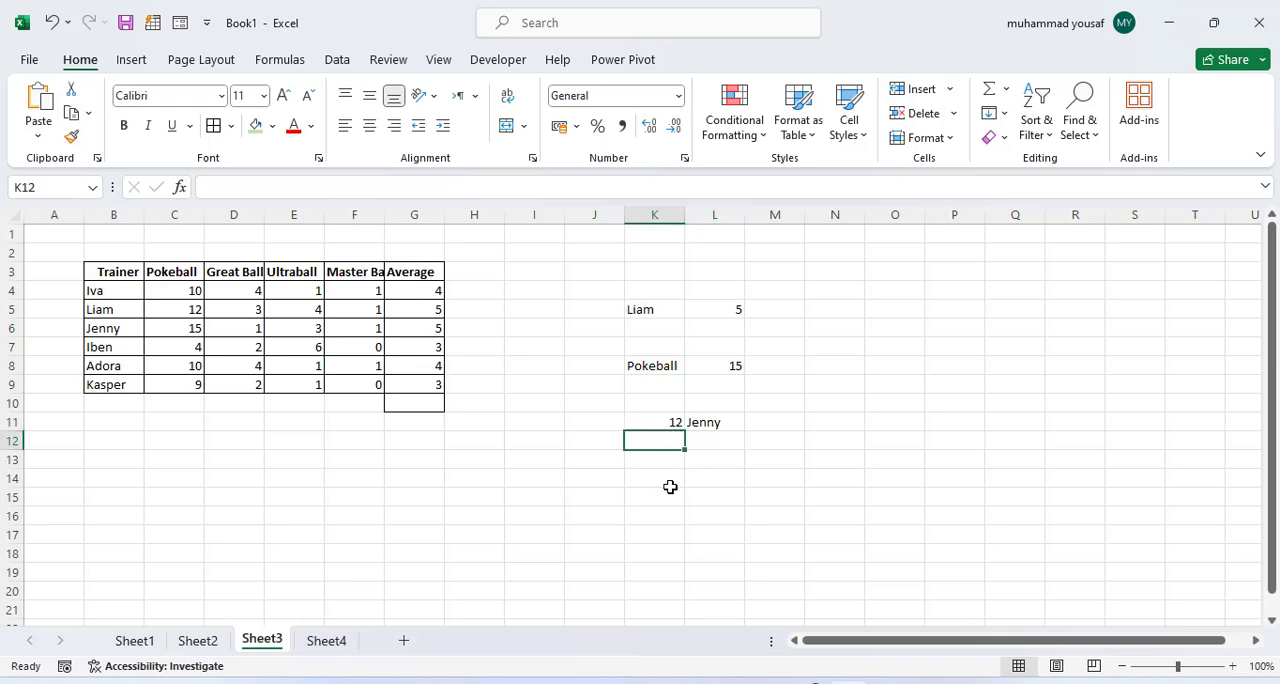
Step: Check the Lookup and Reference function list on Sheet1 and return to row 6 of Sheet3's trainer table
{"action": "left_click", "coordinate": [135, 644]}
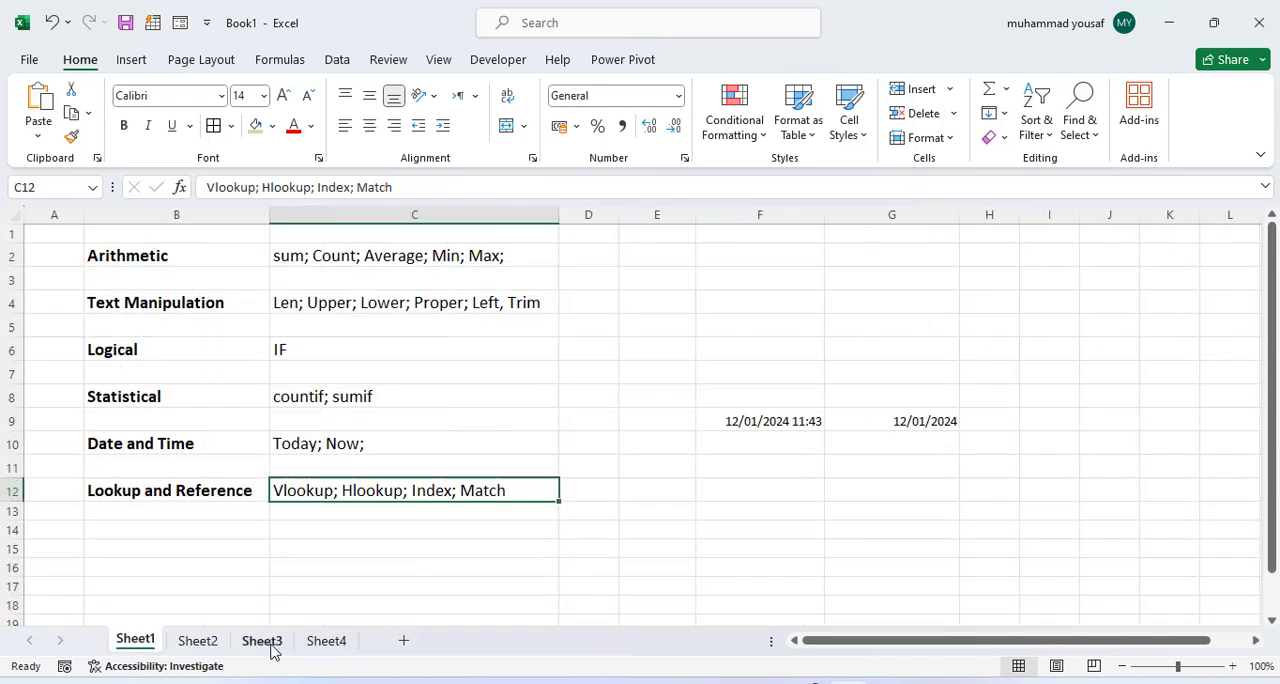
{"action": "left_click", "coordinate": [266, 644]}
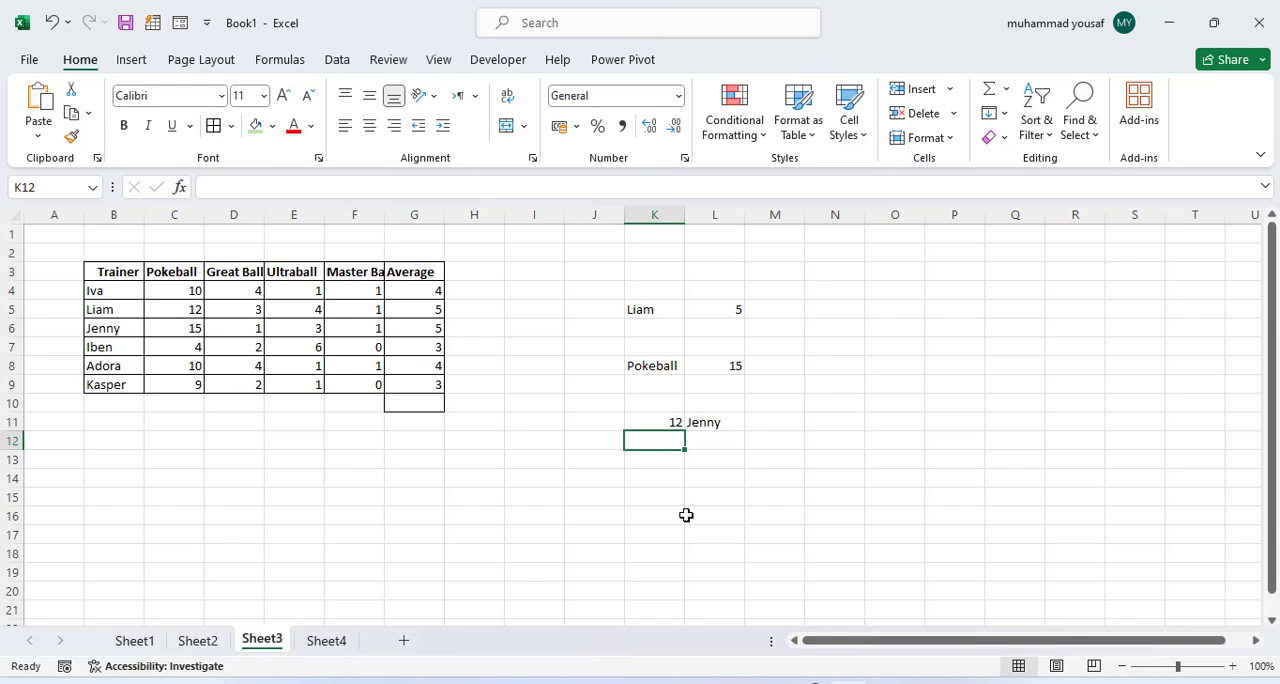
{"action": "left_click", "coordinate": [703, 443]}
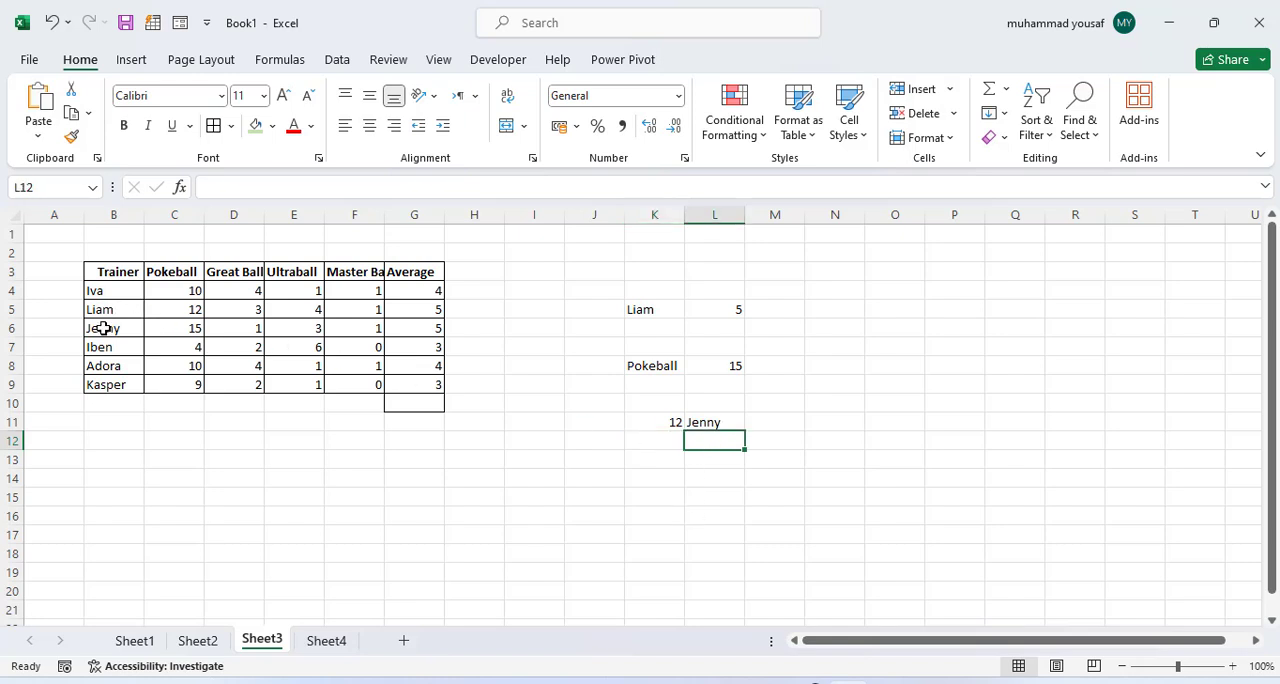
{"action": "left_click", "coordinate": [240, 336]}
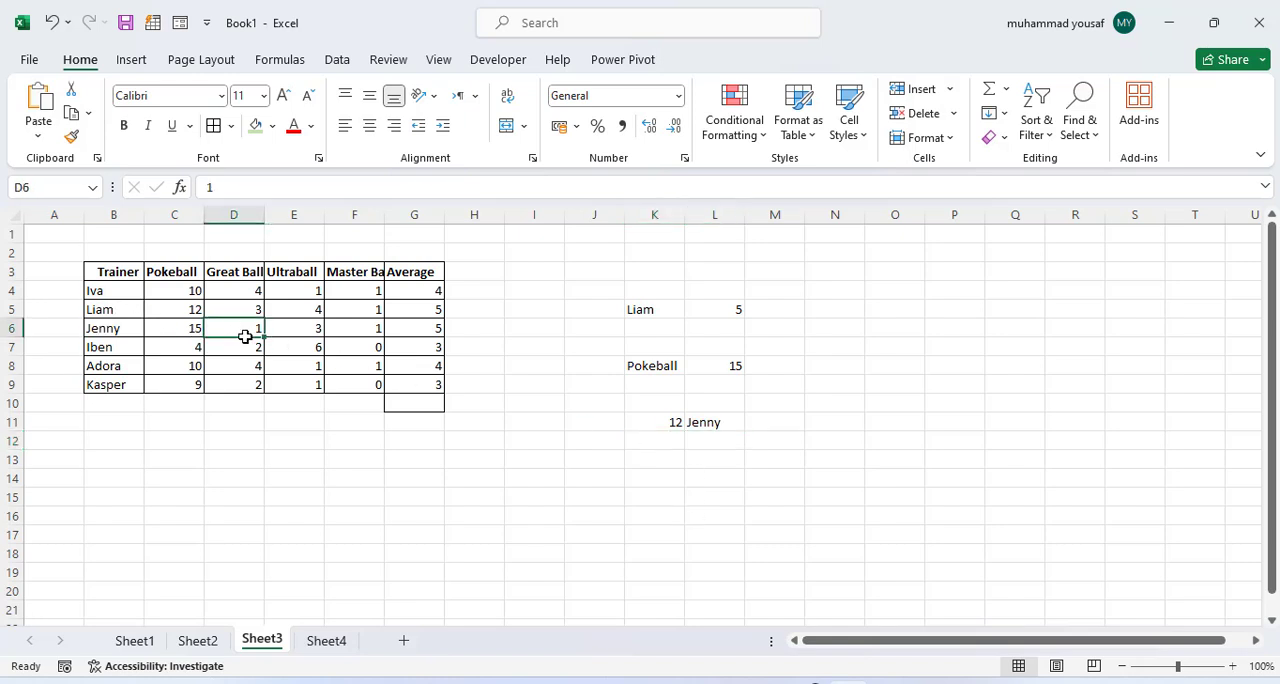
{"action": "left_click", "coordinate": [316, 336]}
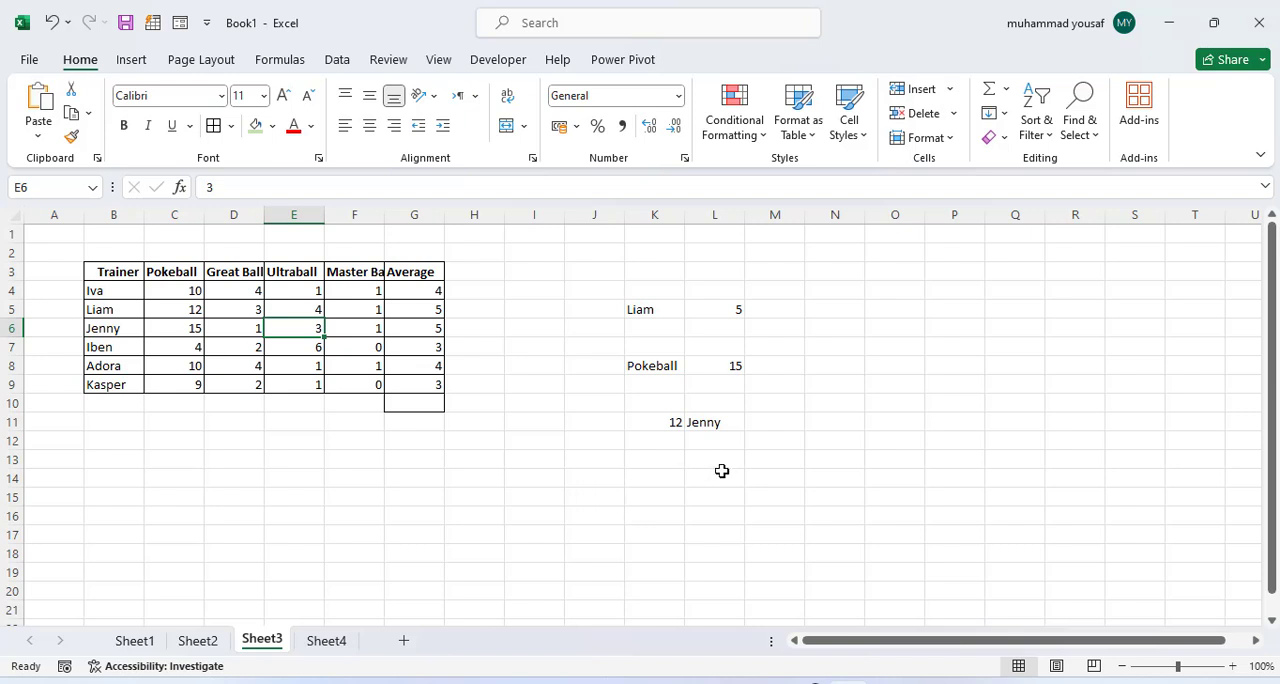
Step: Start a MATCH formula in L14 on Sheet3
{"action": "left_click", "coordinate": [717, 474]}
{"action": "type", "text": "=math"}
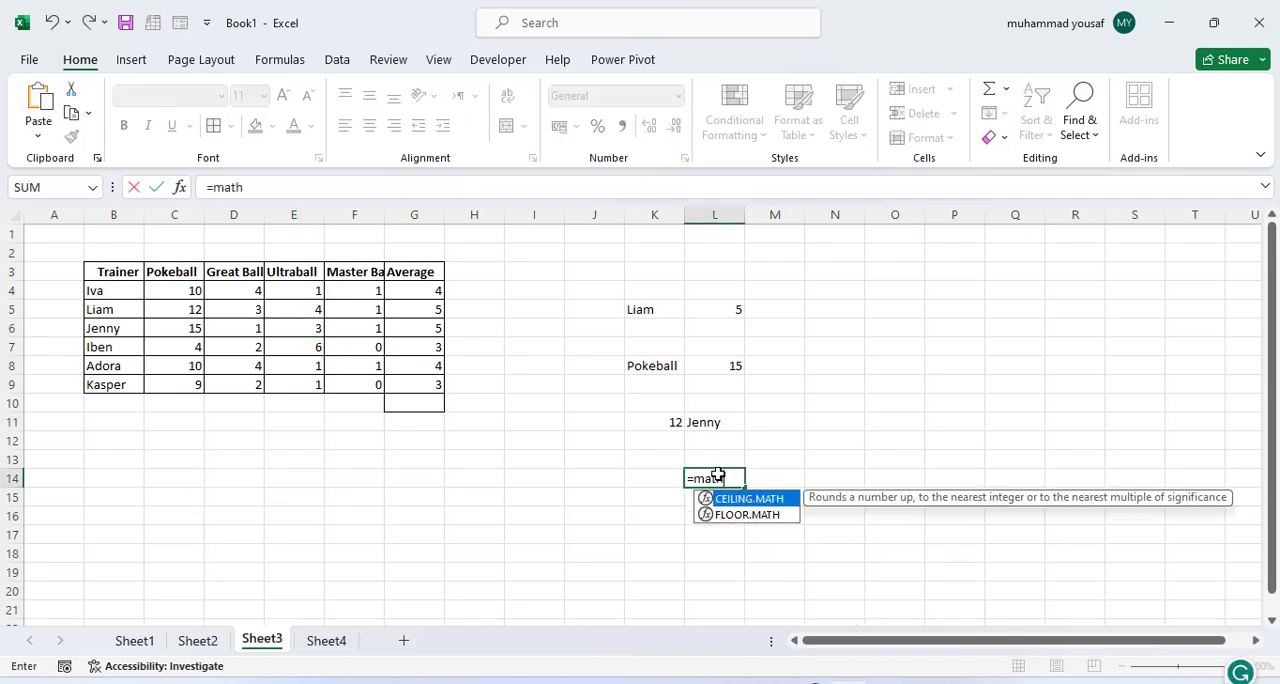
{"action": "key", "text": "BackSpace"}
{"action": "type", "text": "ch("}
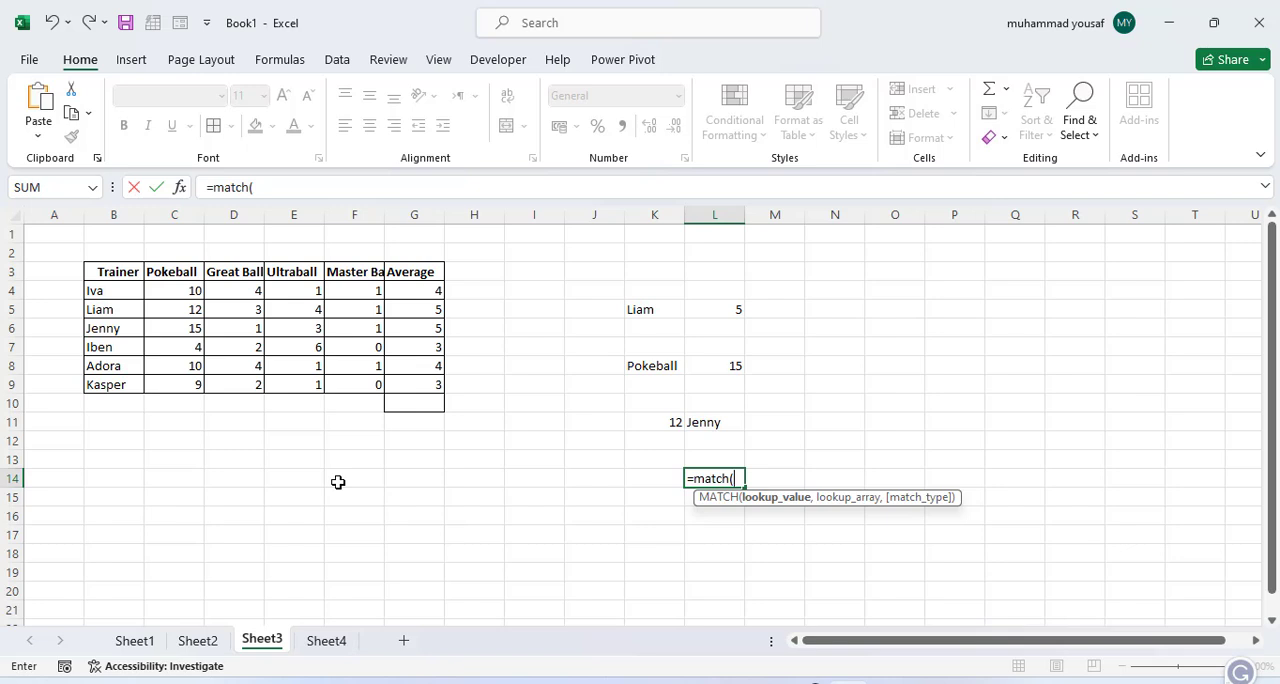
Step: Complete the MATCH formula in L14 with the trainer name from B8 as quoted lookup text and B3:B9 as the lookup array
{"action": "type", "text": "\"Adora\","}
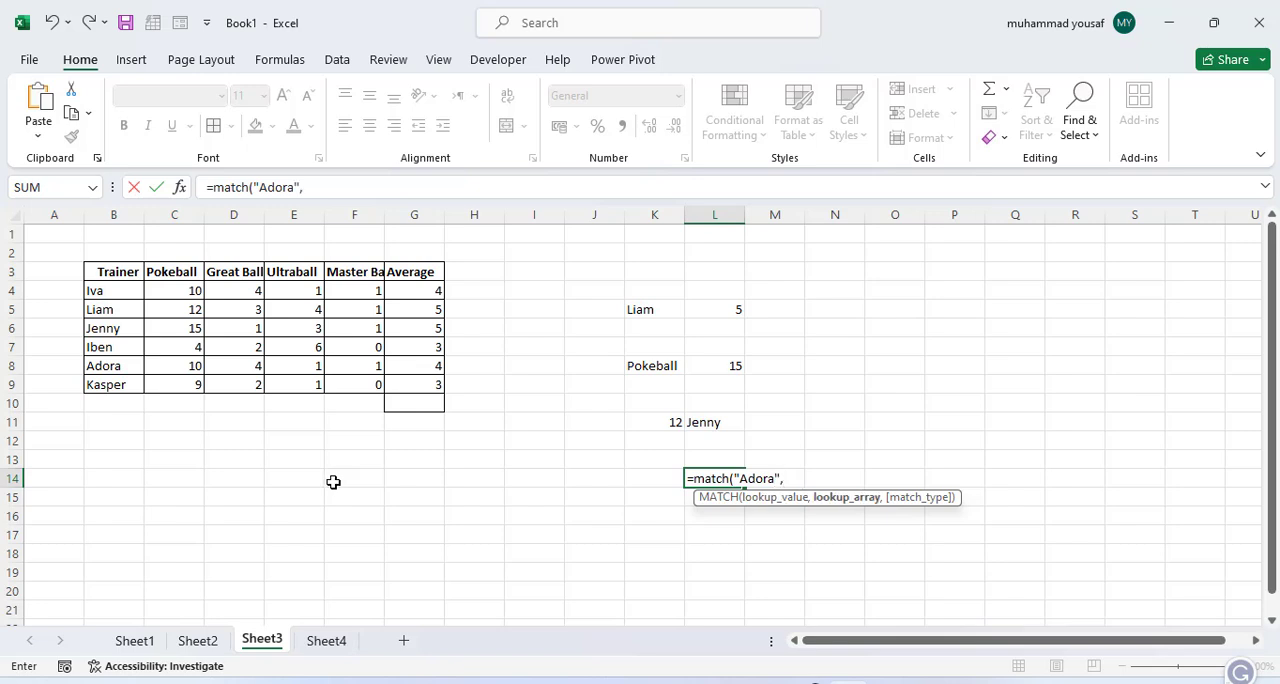
{"action": "left_click_drag", "start_coordinate": [100, 276], "coordinate": [100, 385]}
{"action": "type", "text": ")"}
{"action": "key", "text": "Return"}
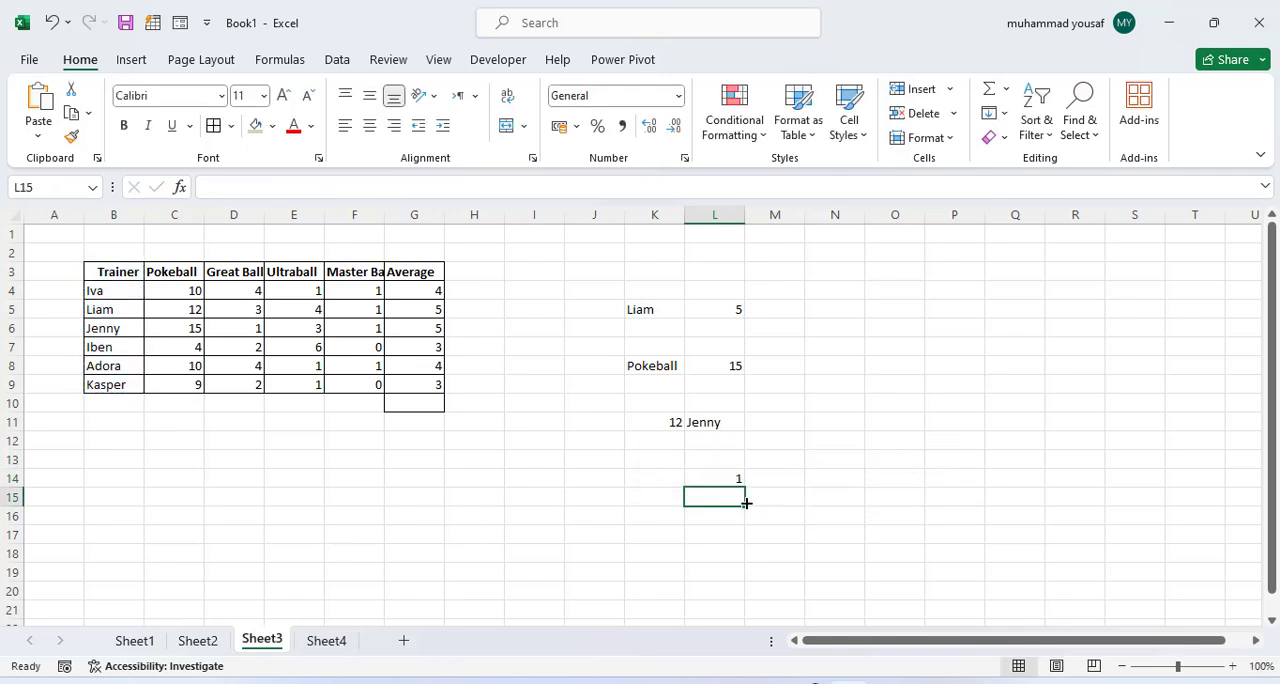
Step: Add match type 0 for an exact match to the MATCH formula in L14 and check the result against B8
{"action": "left_click", "coordinate": [705, 478]}
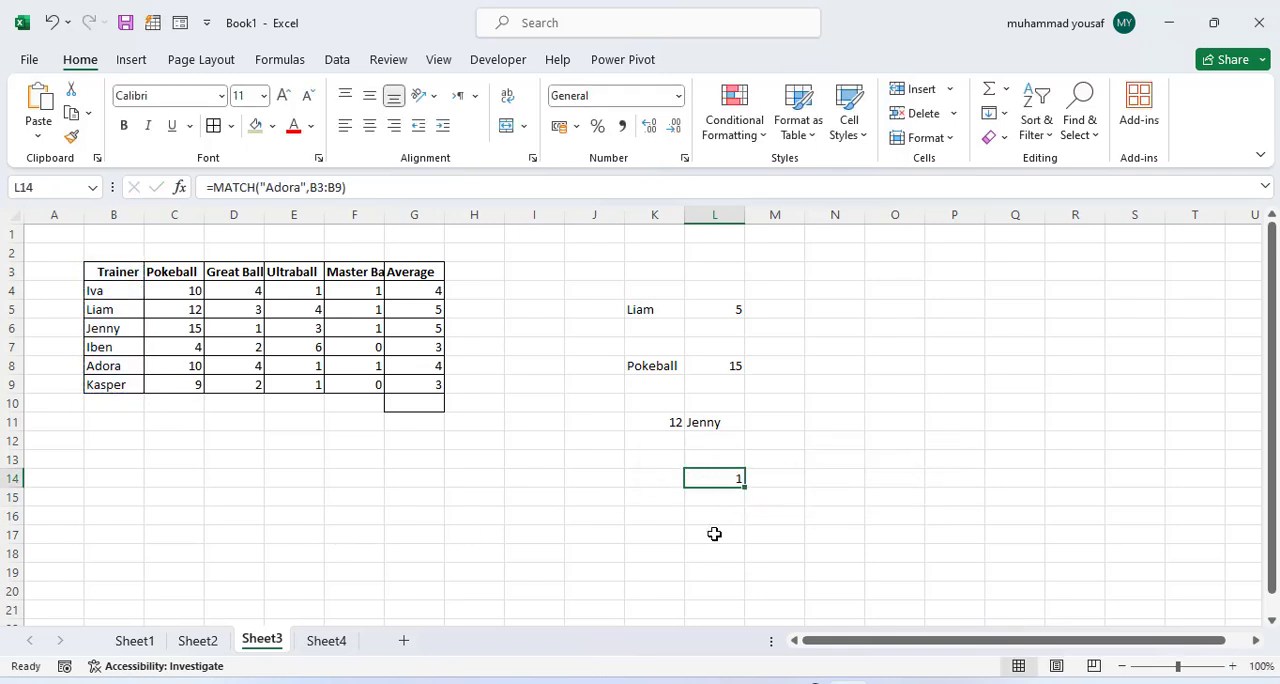
{"action": "double_click", "coordinate": [730, 480]}
{"action": "key", "text": "Left"}
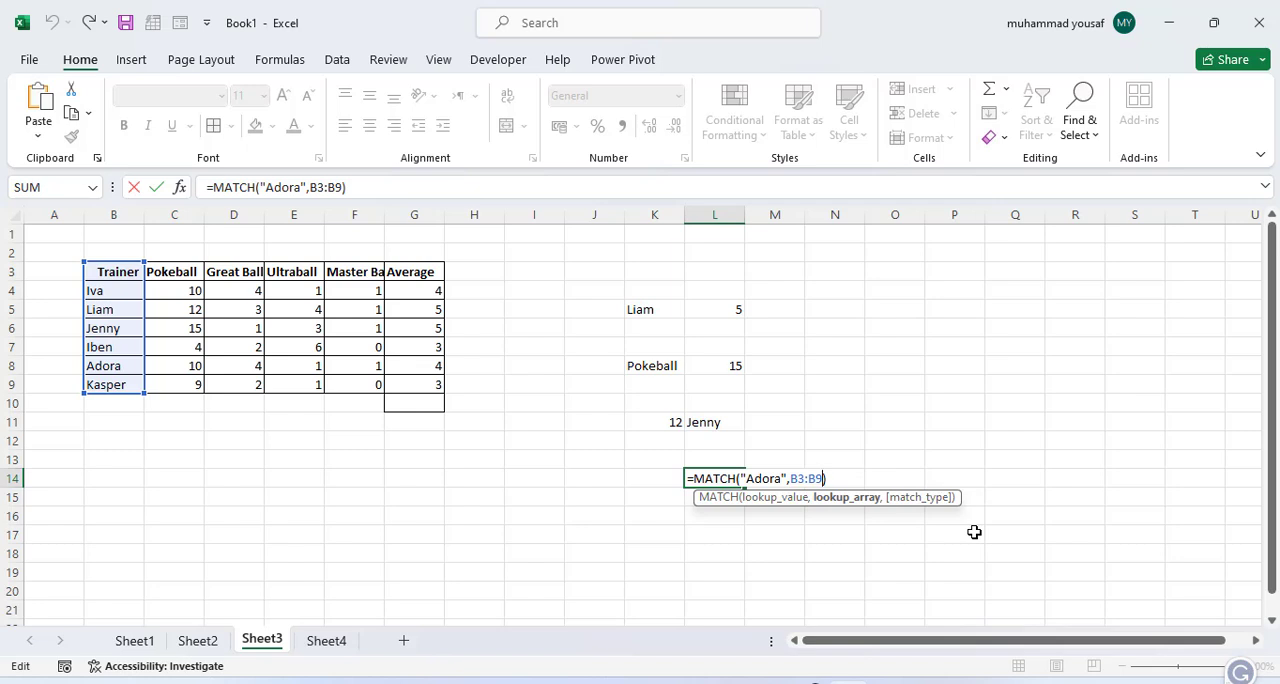
{"action": "type", "text": ","}
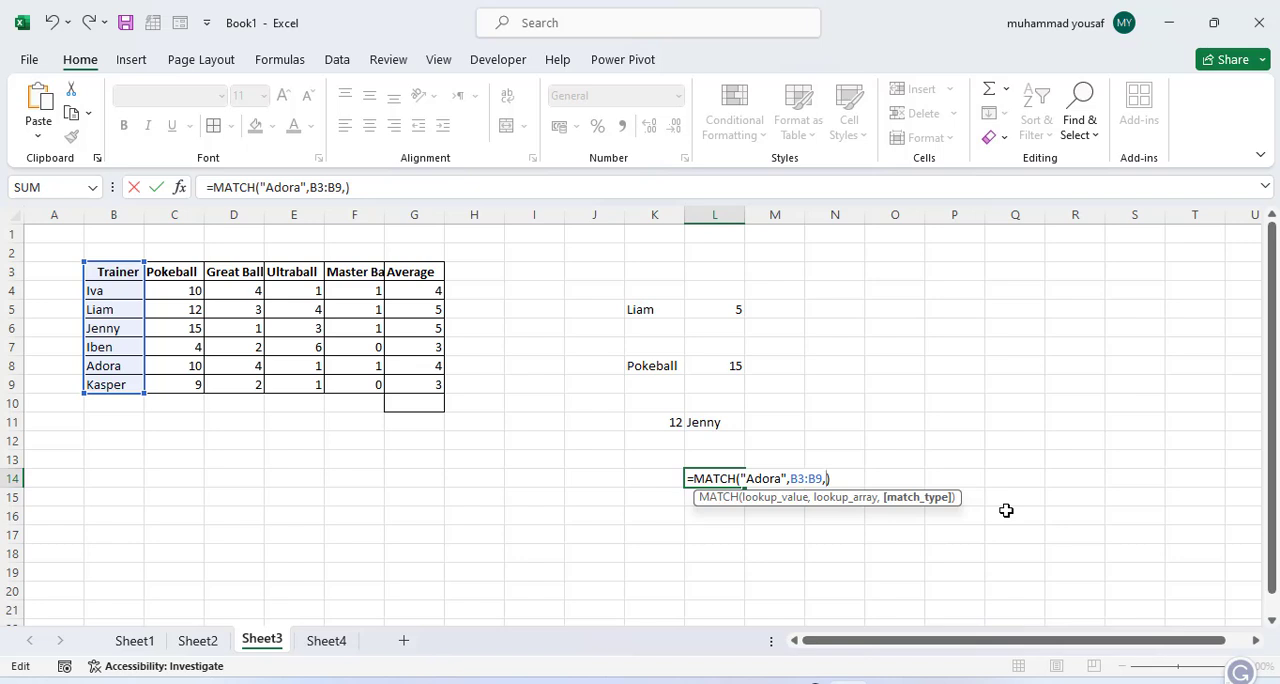
{"action": "type", "text": "0"}
{"action": "key", "text": "Down"}
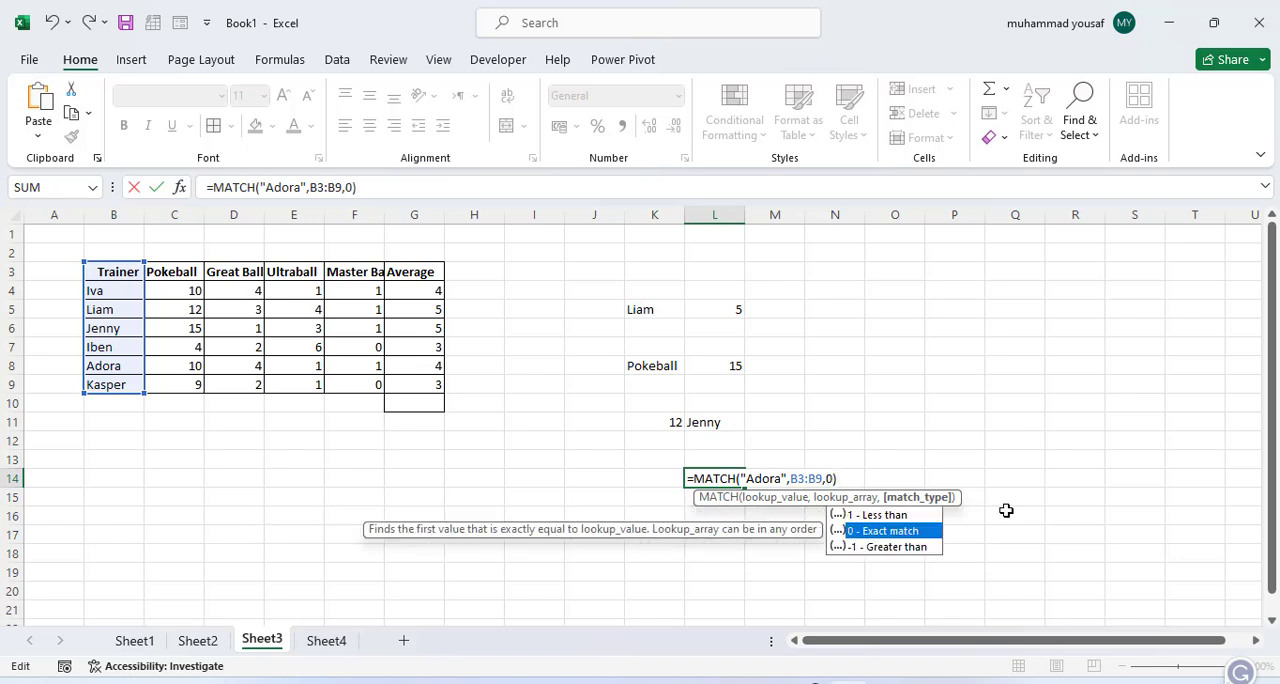
{"action": "type", "text": ")"}
{"action": "key", "text": "Return"}
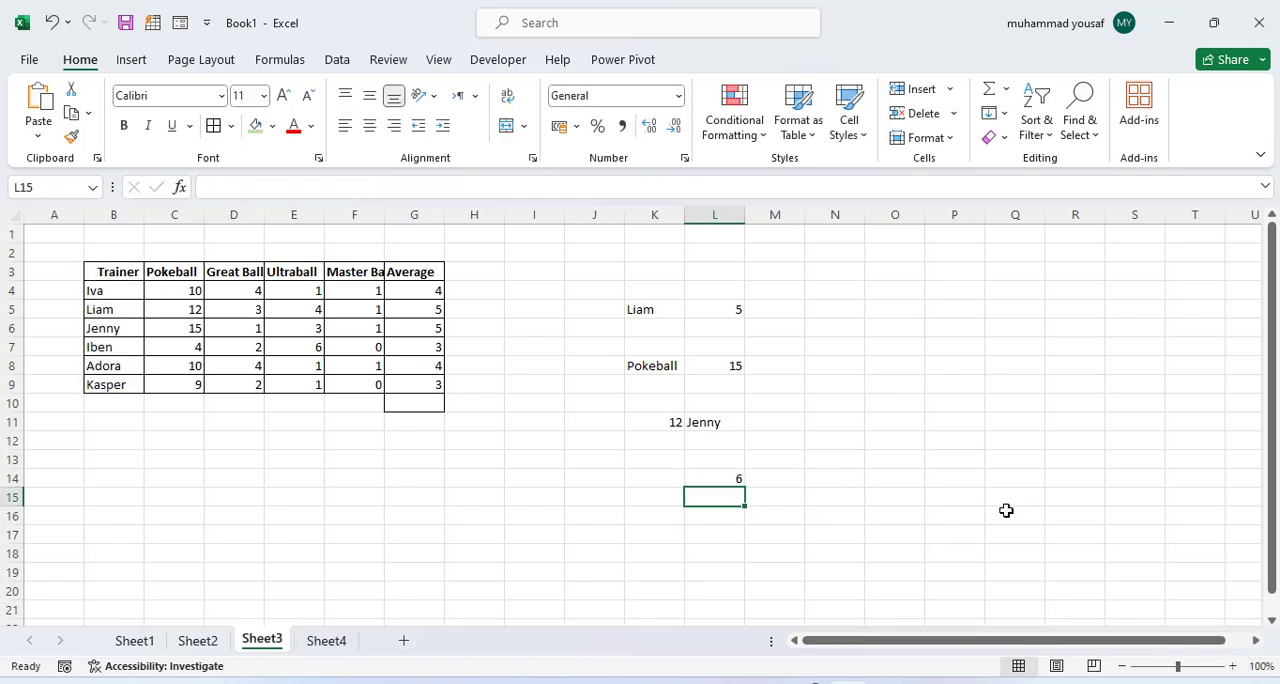
{"action": "left_click", "coordinate": [727, 481]}
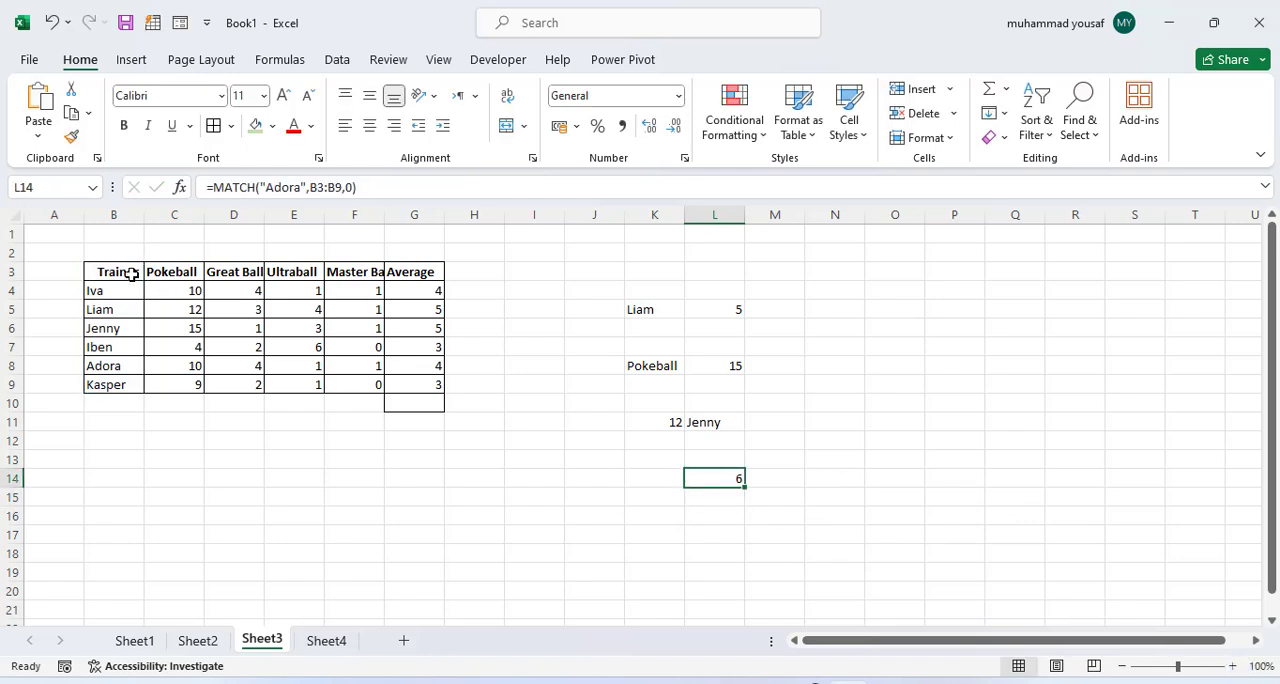
{"action": "left_click", "coordinate": [114, 368]}
Step: Replace the quoted lookup text in the L14 MATCH formula with a reference to cell B4
{"action": "double_click", "coordinate": [737, 479]}
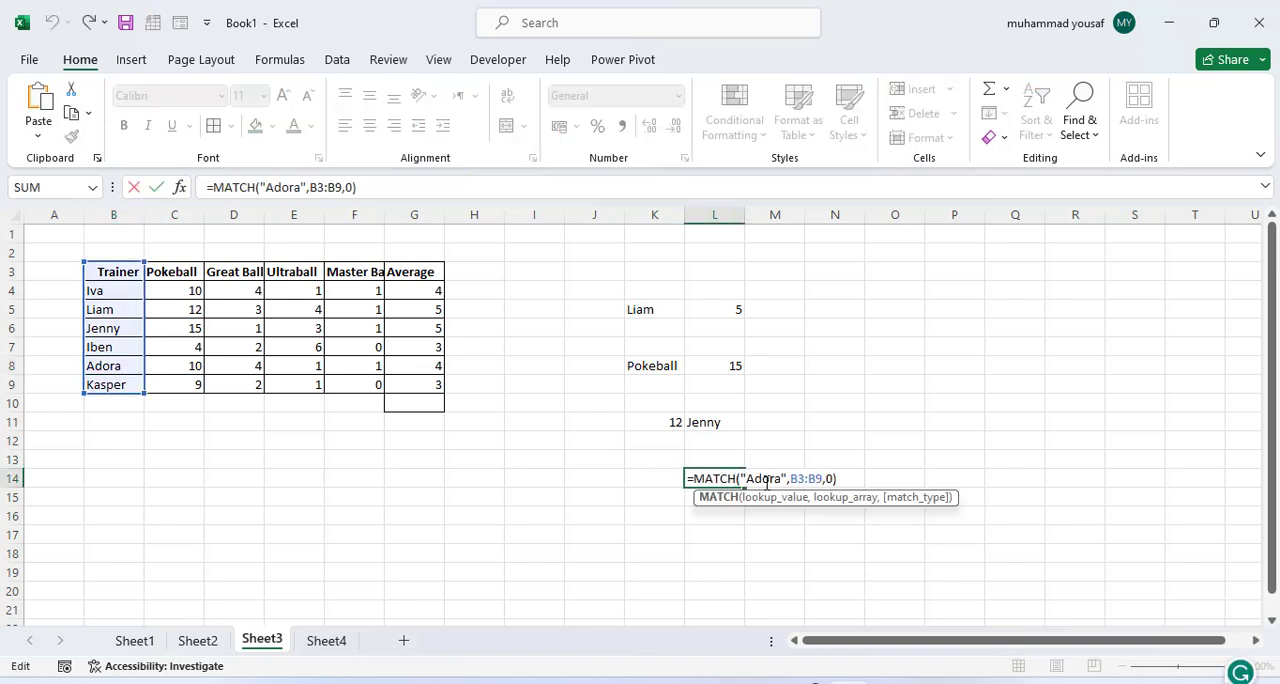
{"action": "left_click_drag", "start_coordinate": [788, 479], "coordinate": [738, 477]}
{"action": "key", "text": "BackSpace"}
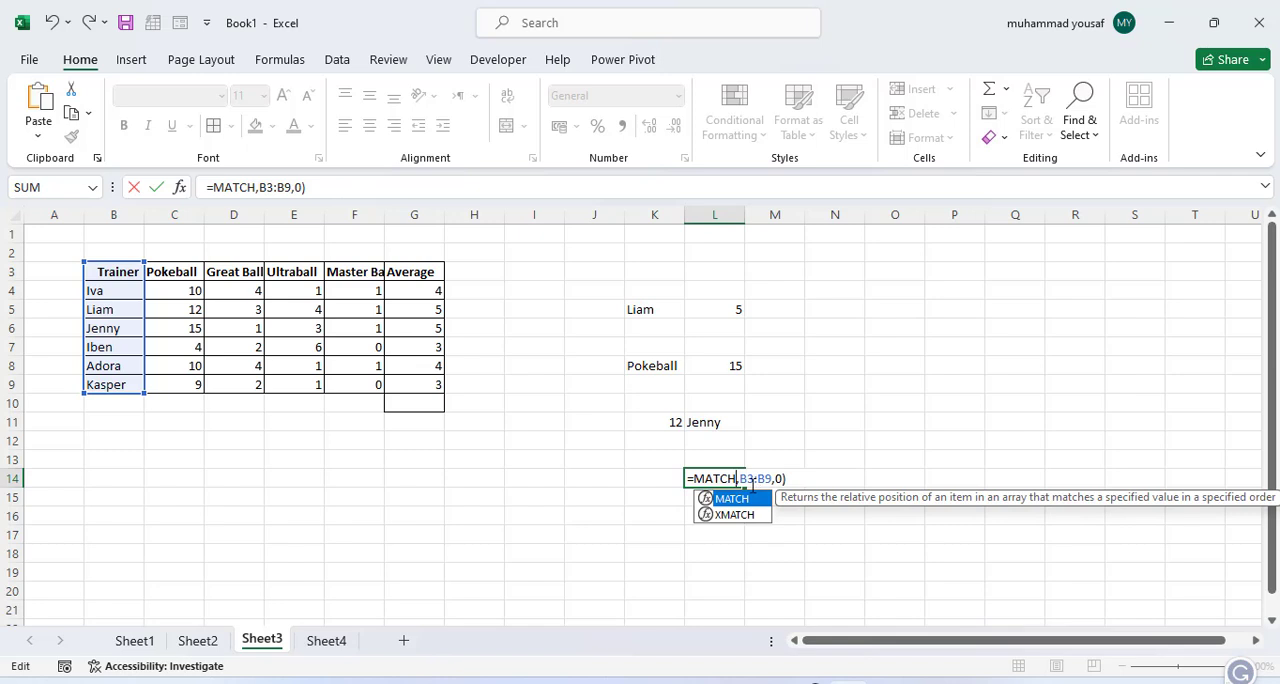
{"action": "type", "text": "*"}
{"action": "key", "text": "BackSpace"}
{"action": "type", "text": "("}
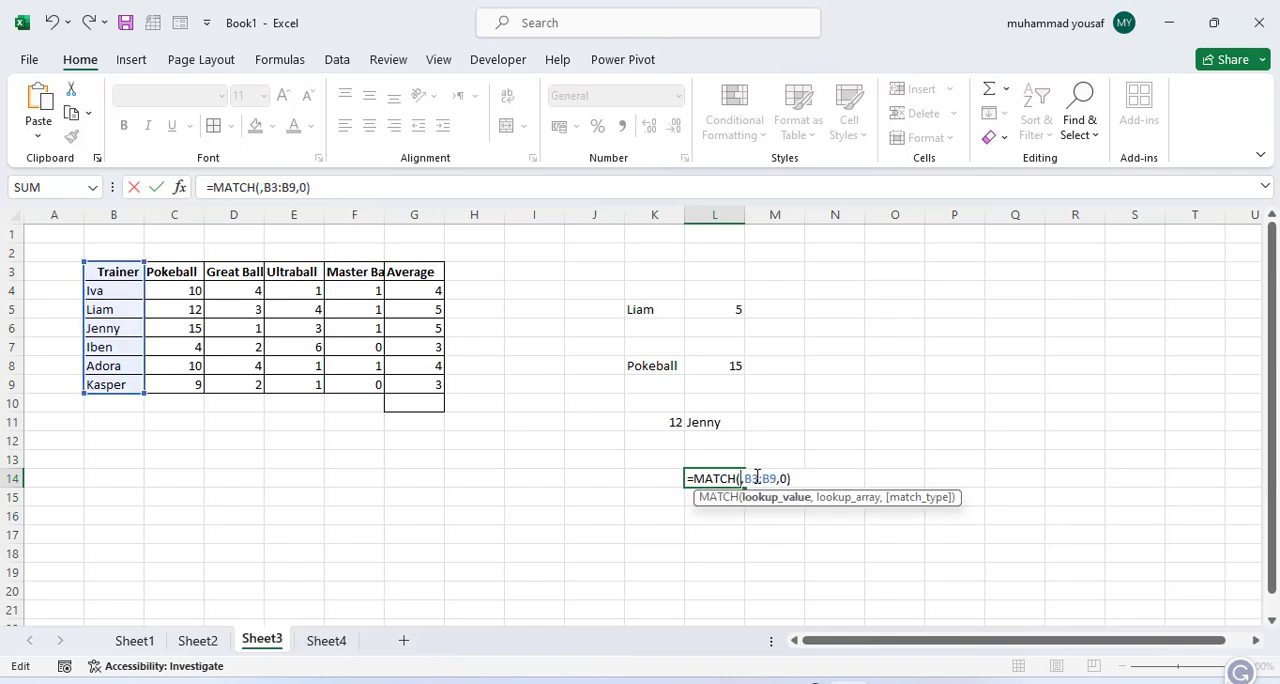
{"action": "left_click", "coordinate": [100, 291]}
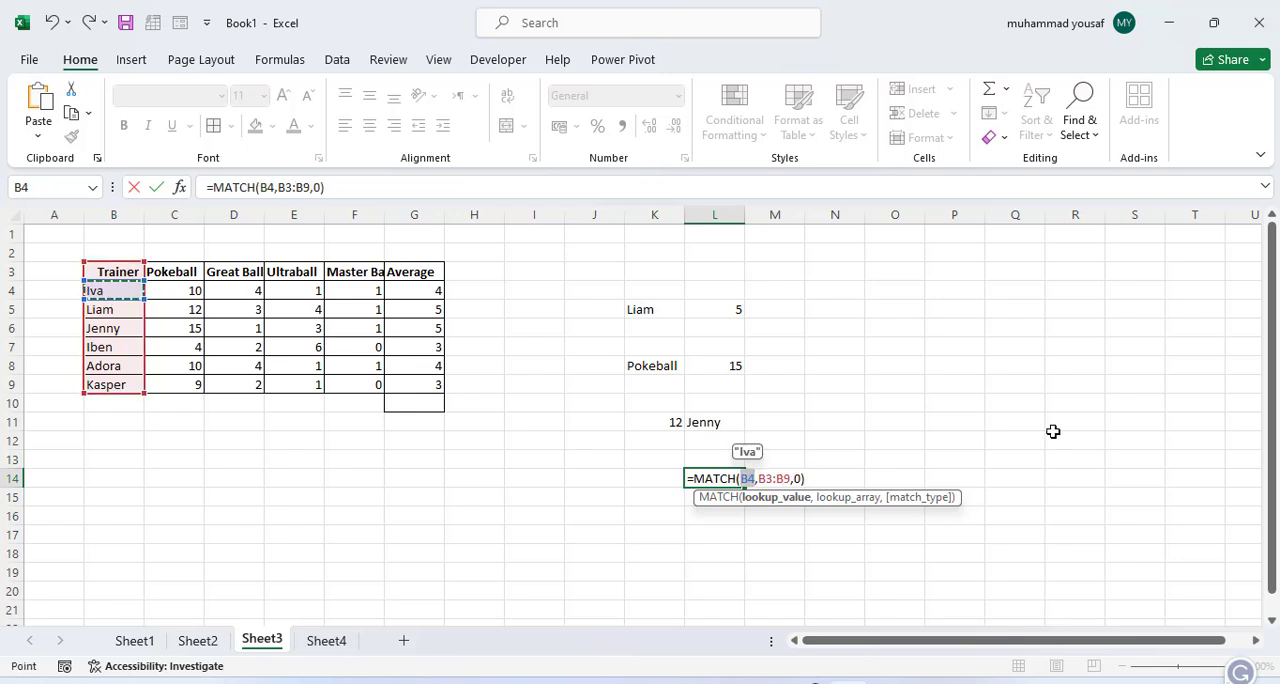
{"action": "key", "text": "Return"}
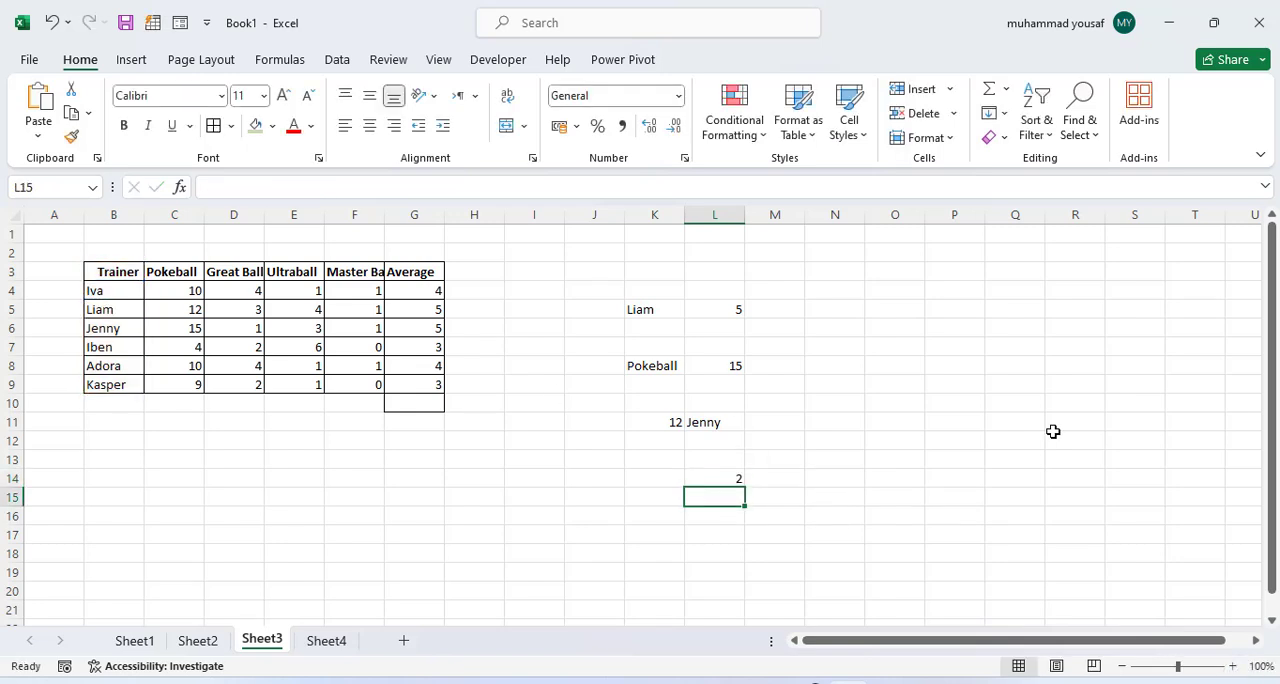
Step: Review the MATCH formula in L14 and return to the function category list on Sheet1
{"action": "left_click", "coordinate": [720, 480]}
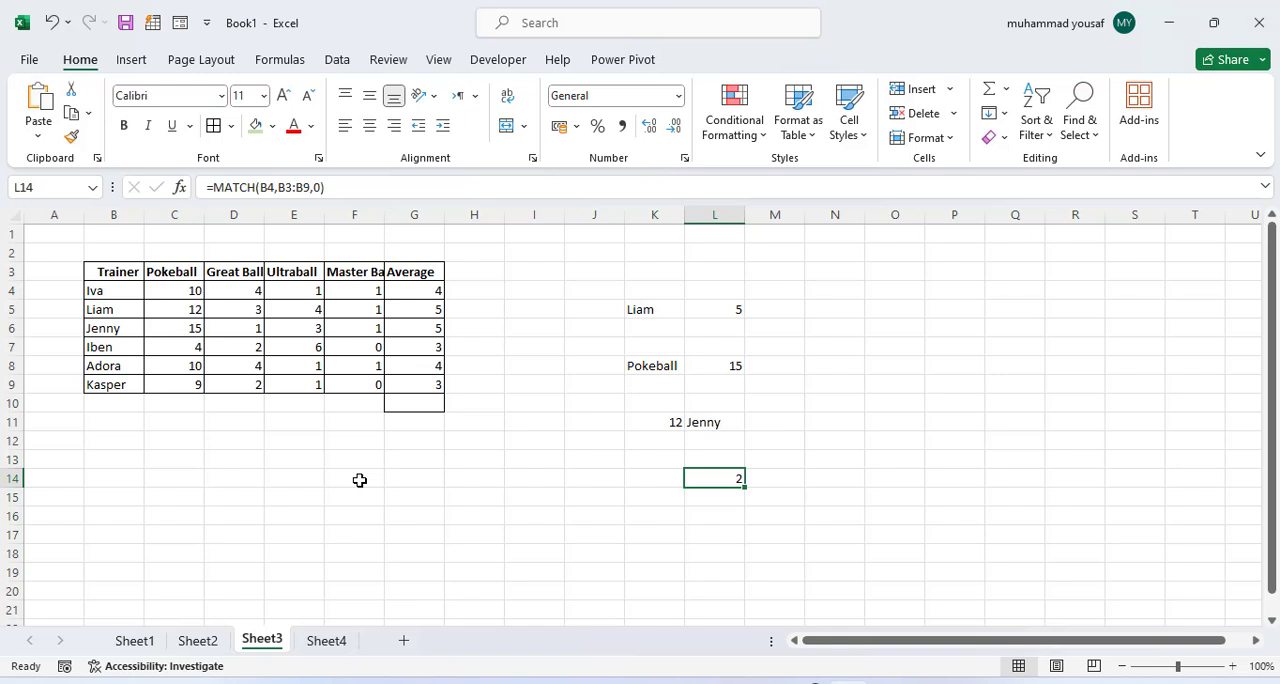
{"action": "left_click", "coordinate": [134, 640]}
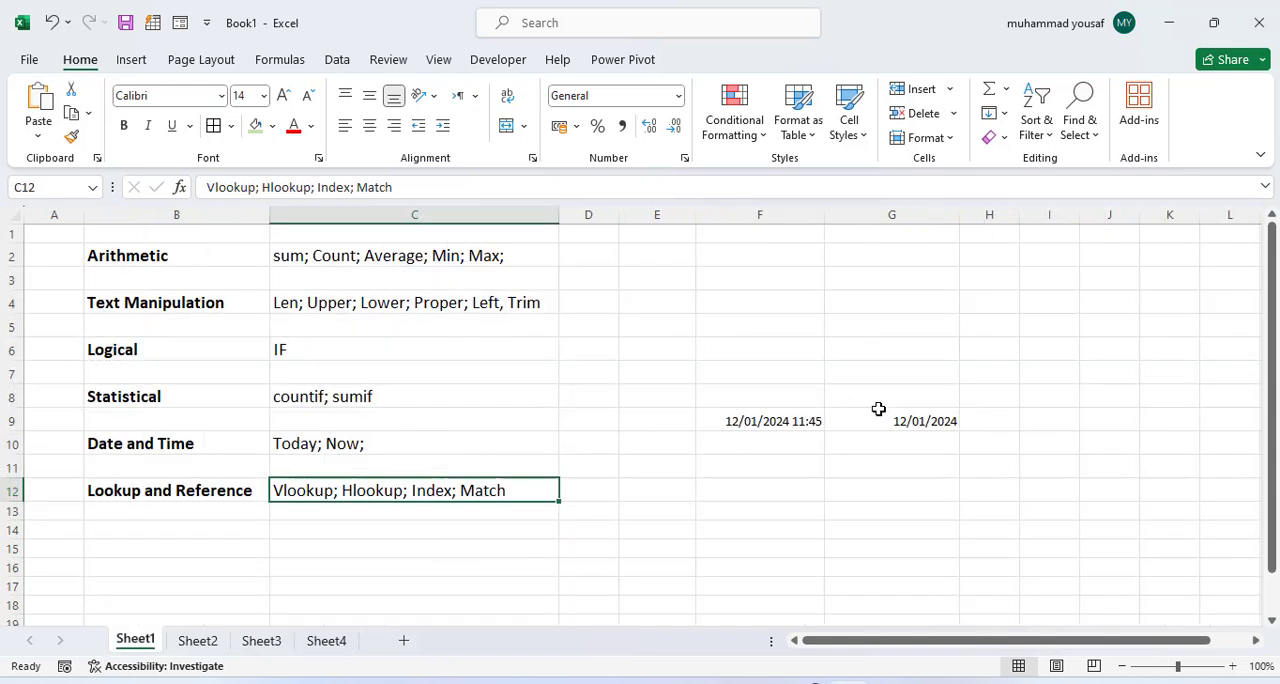
{"action": "left_click", "coordinate": [480, 538]}
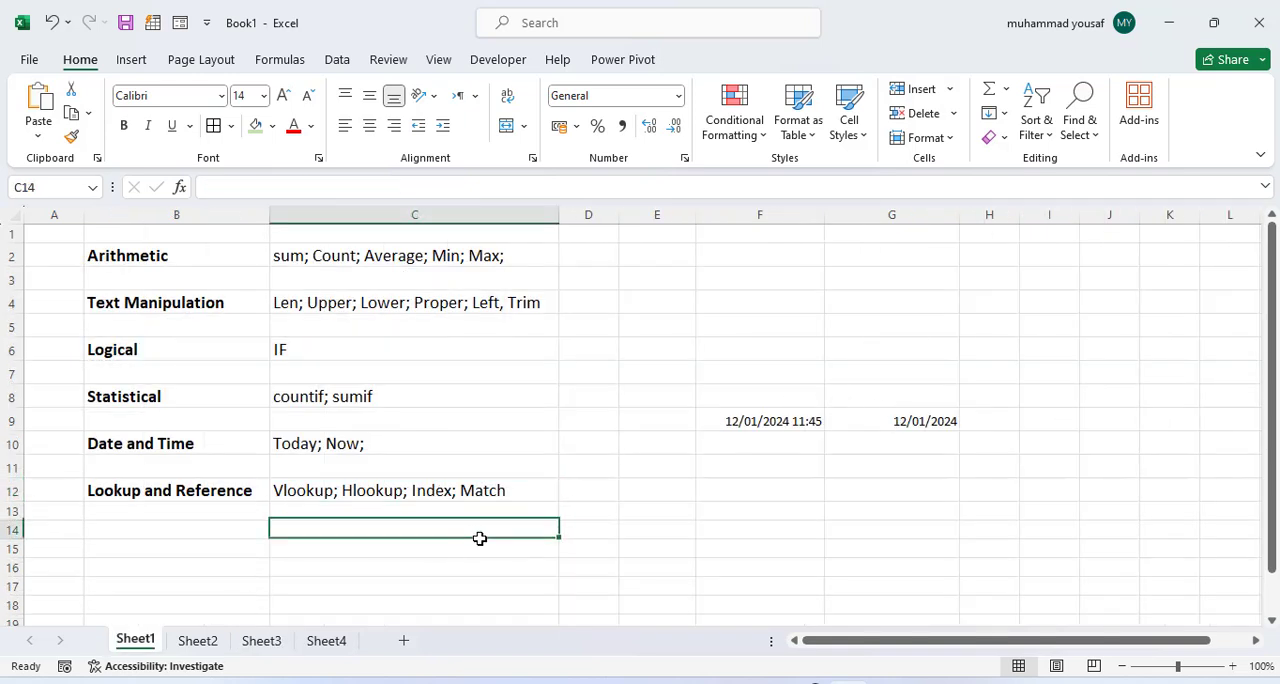